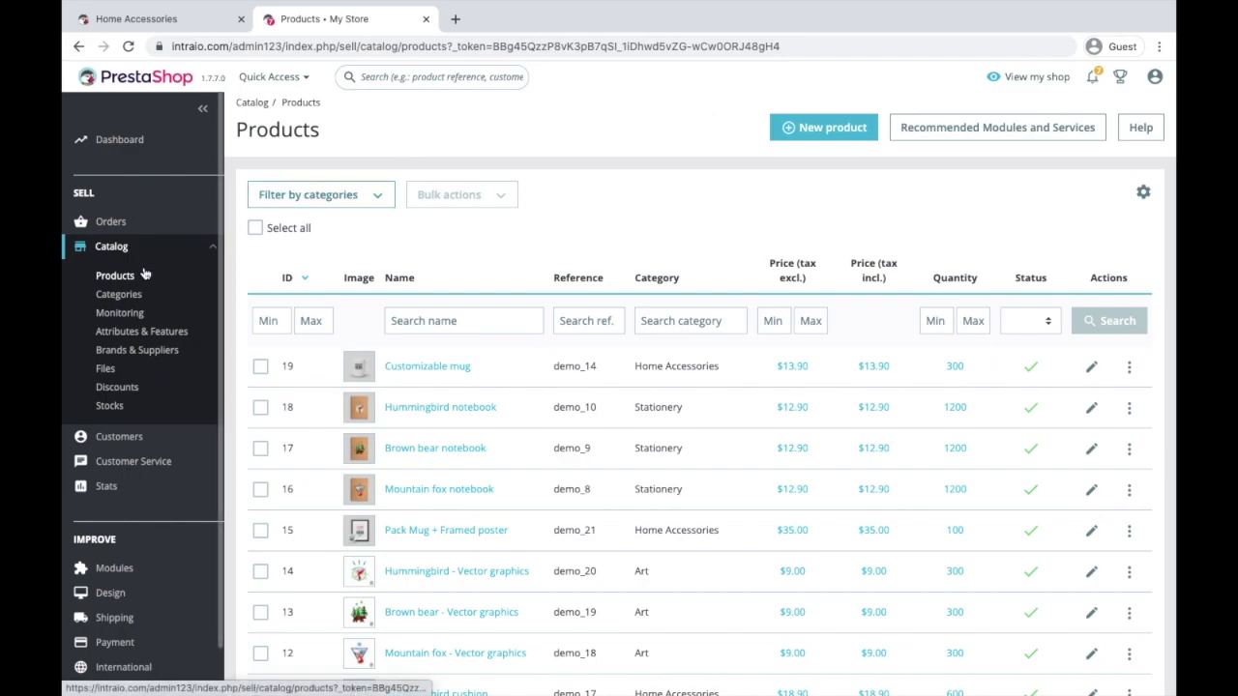
# Review the list of product categories in the catalog and return to the product list.
pyautogui.click(215, 295)
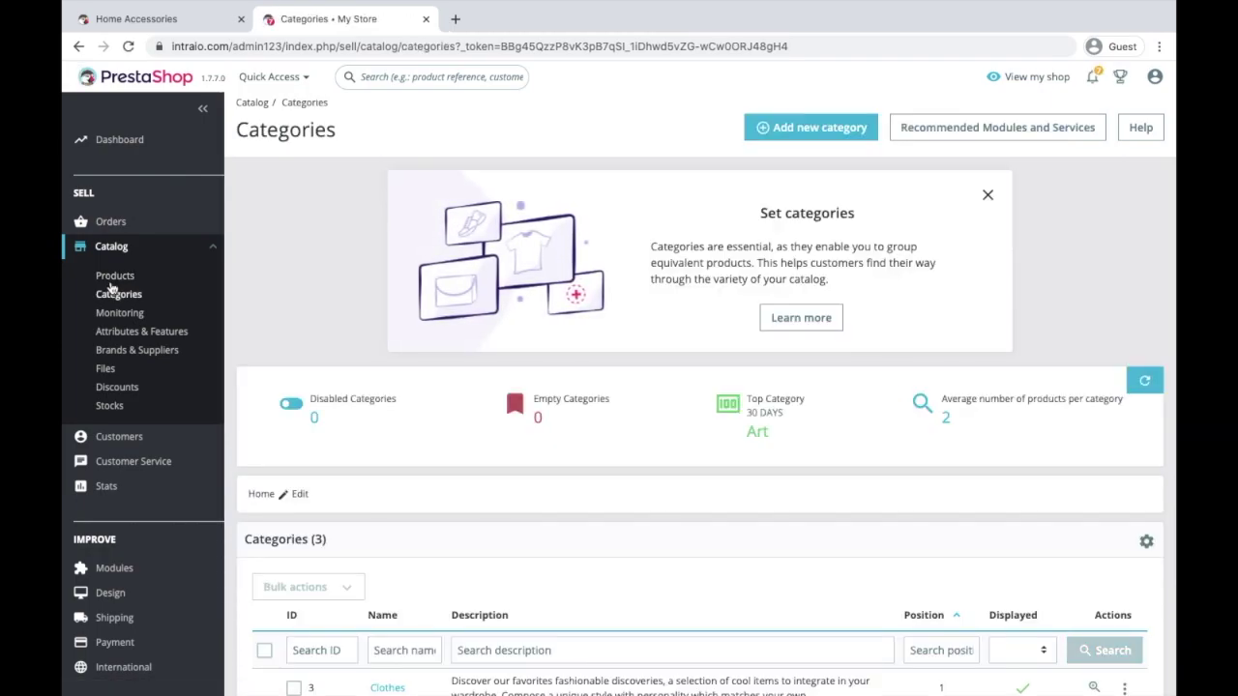
pyautogui.scroll(-2, 256, 373)
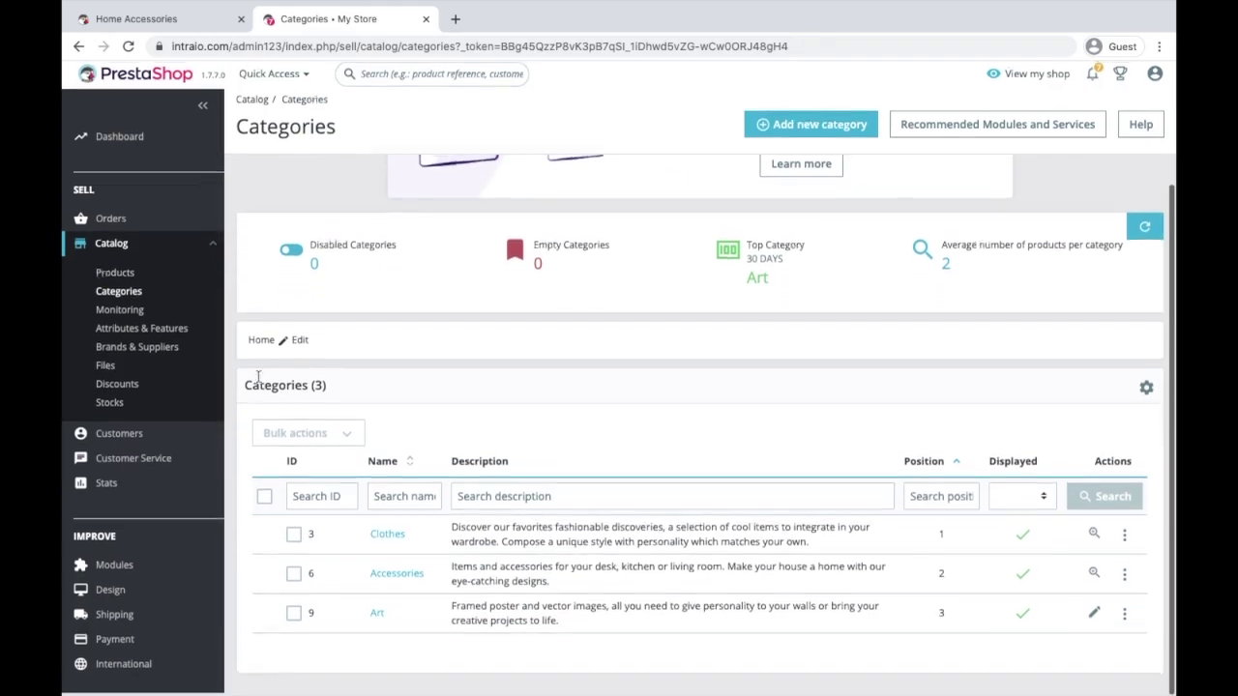
pyautogui.click(116, 277)
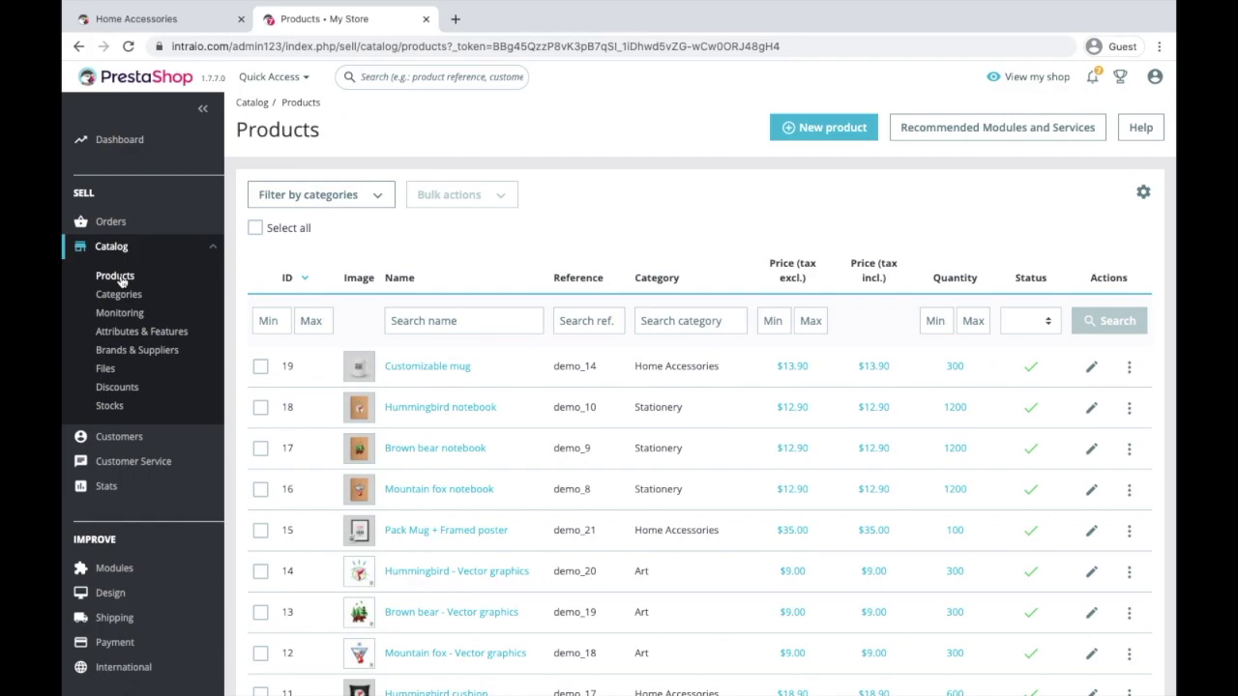
# Switch to the storefront's Home Accessories page and look through its product listing.
pyautogui.click(123, 23)
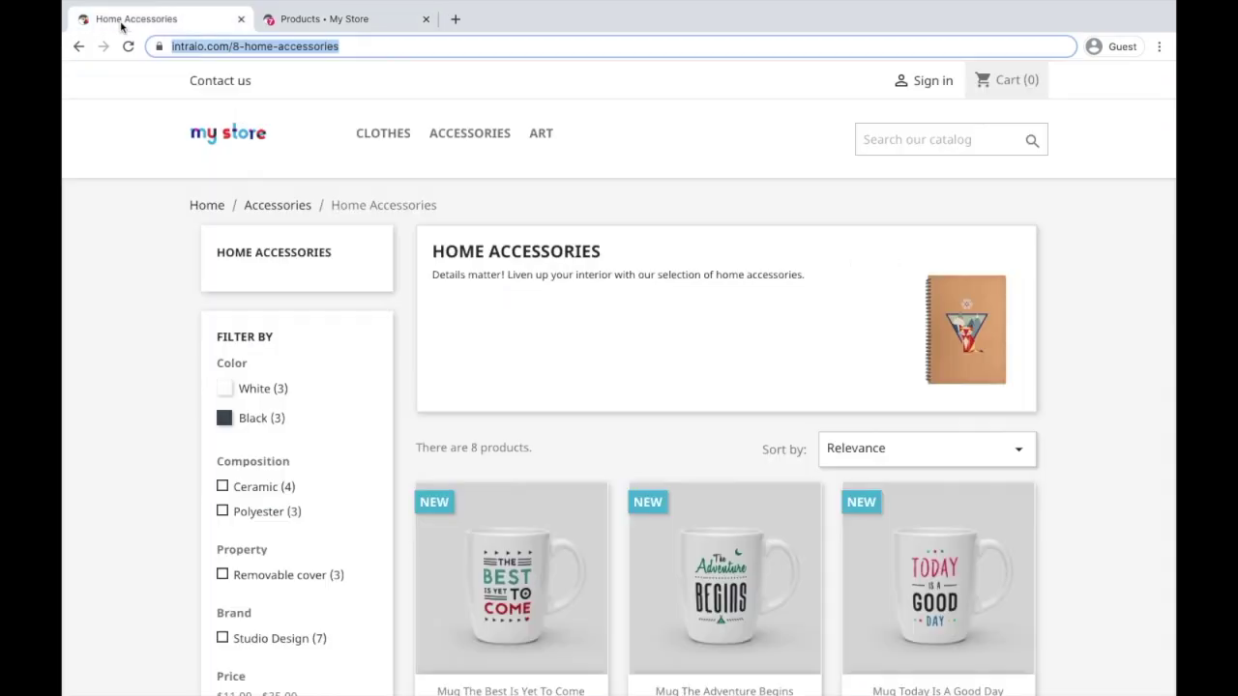
pyautogui.scroll(-1, 595, 537)
pyautogui.scroll(-5, 595, 537)
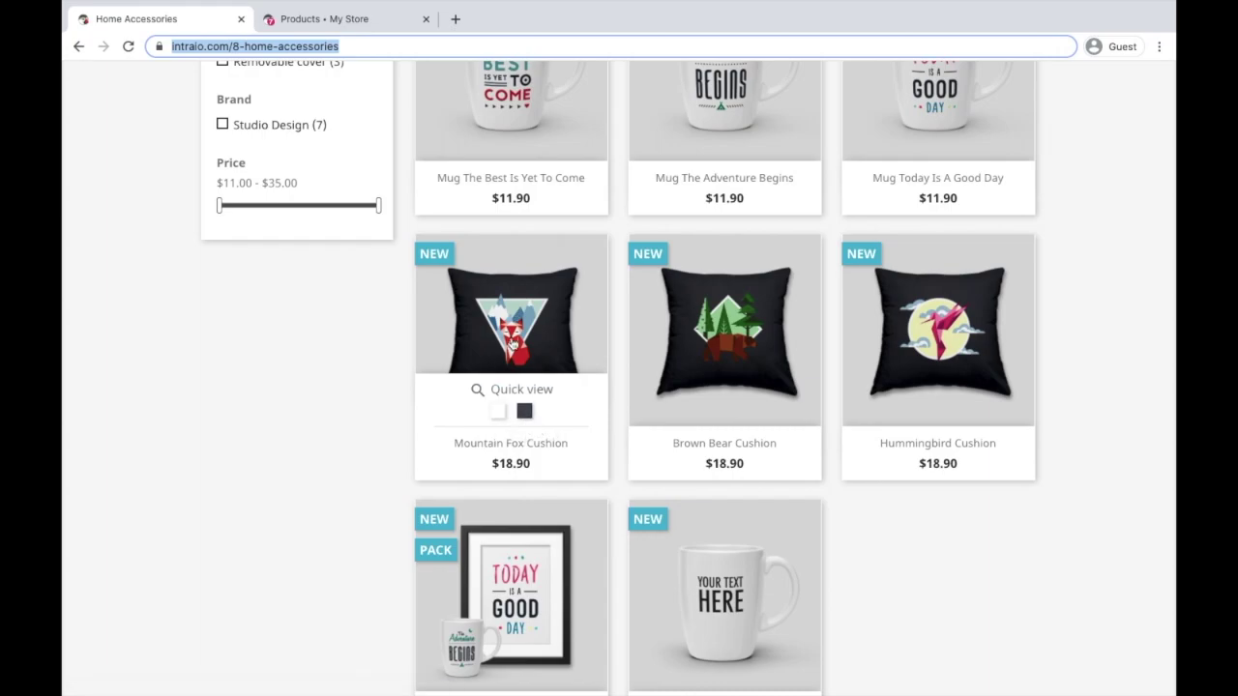
pyautogui.scroll(1, 533, 317)
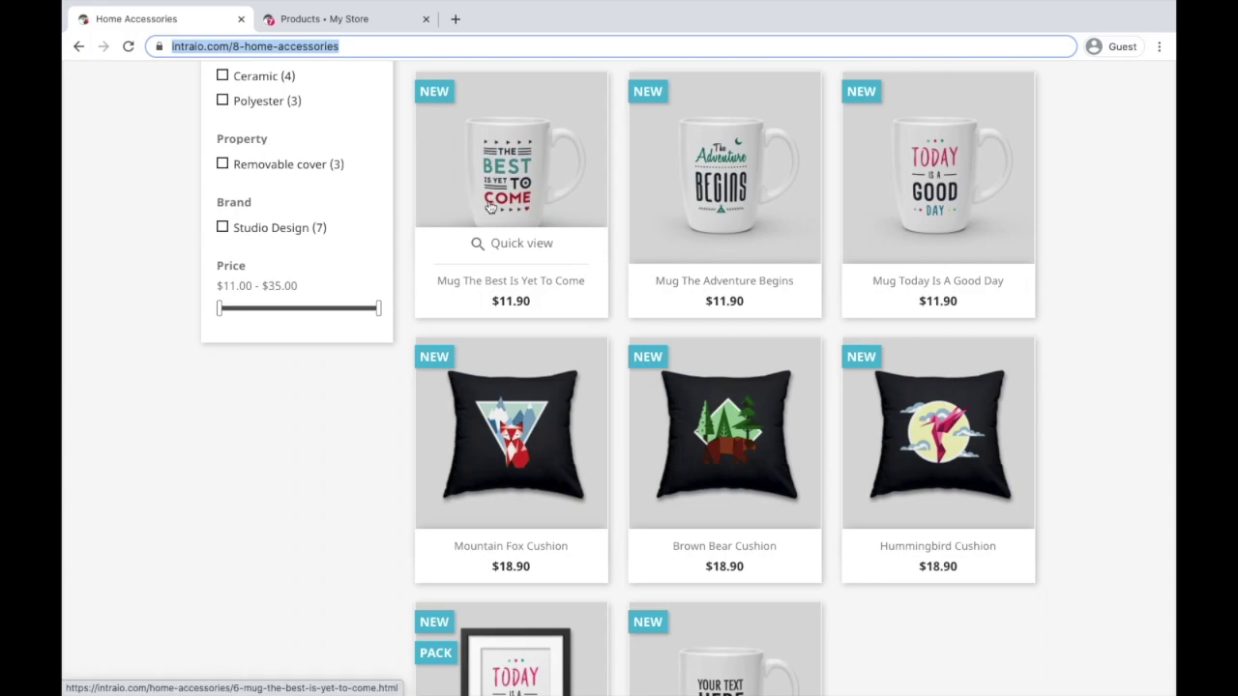
# View the product page of the mug The Best Is Yet To Come and return to Home Accessories.
pyautogui.click(517, 246)
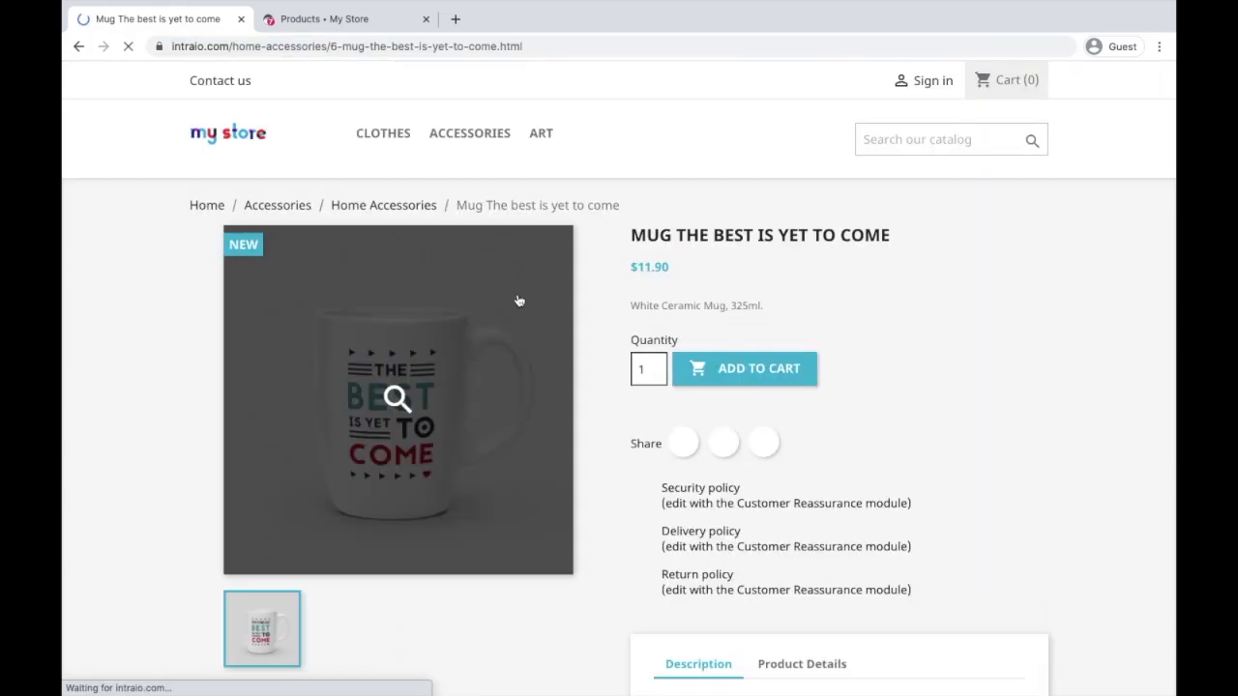
pyautogui.scroll(-2, 716, 358)
pyautogui.scroll(-2, 786, 352)
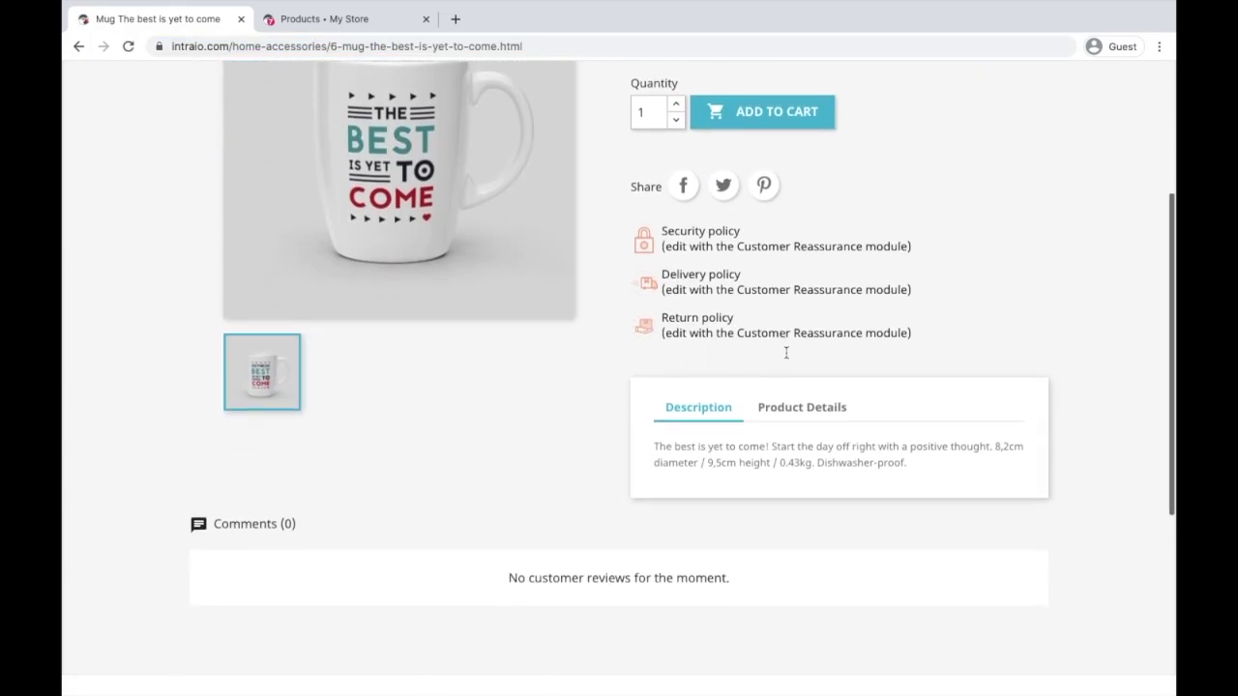
pyautogui.scroll(5, 702, 324)
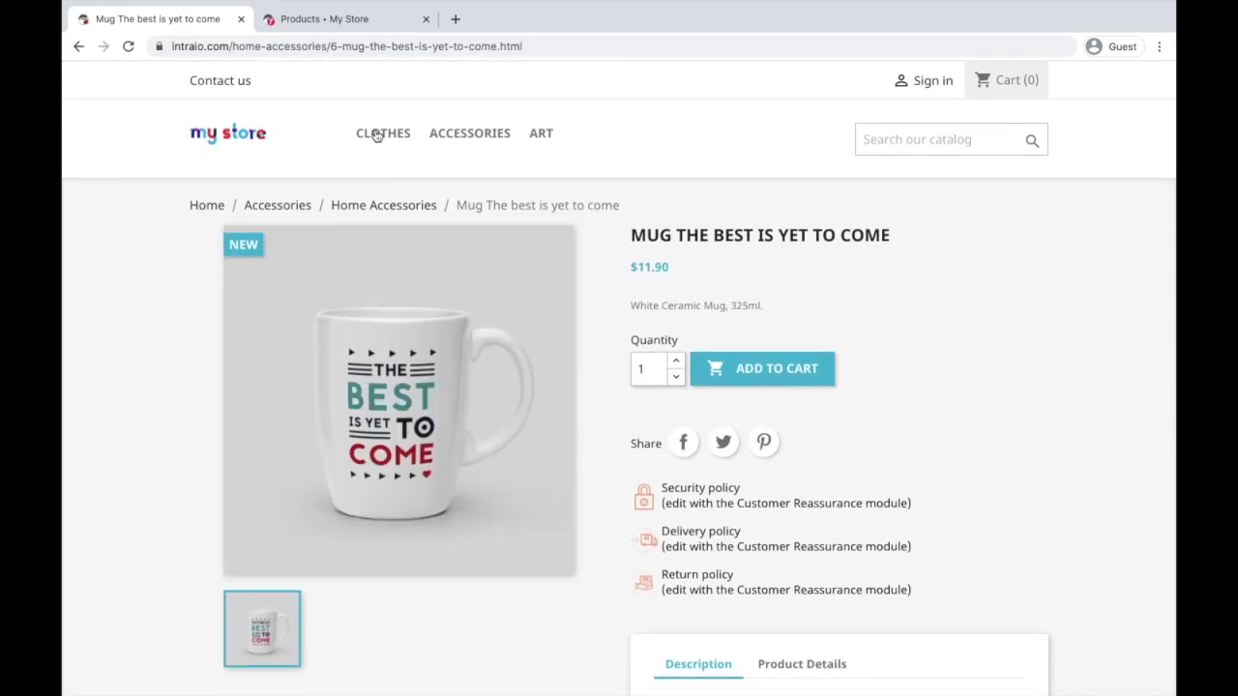
pyautogui.click(80, 46)
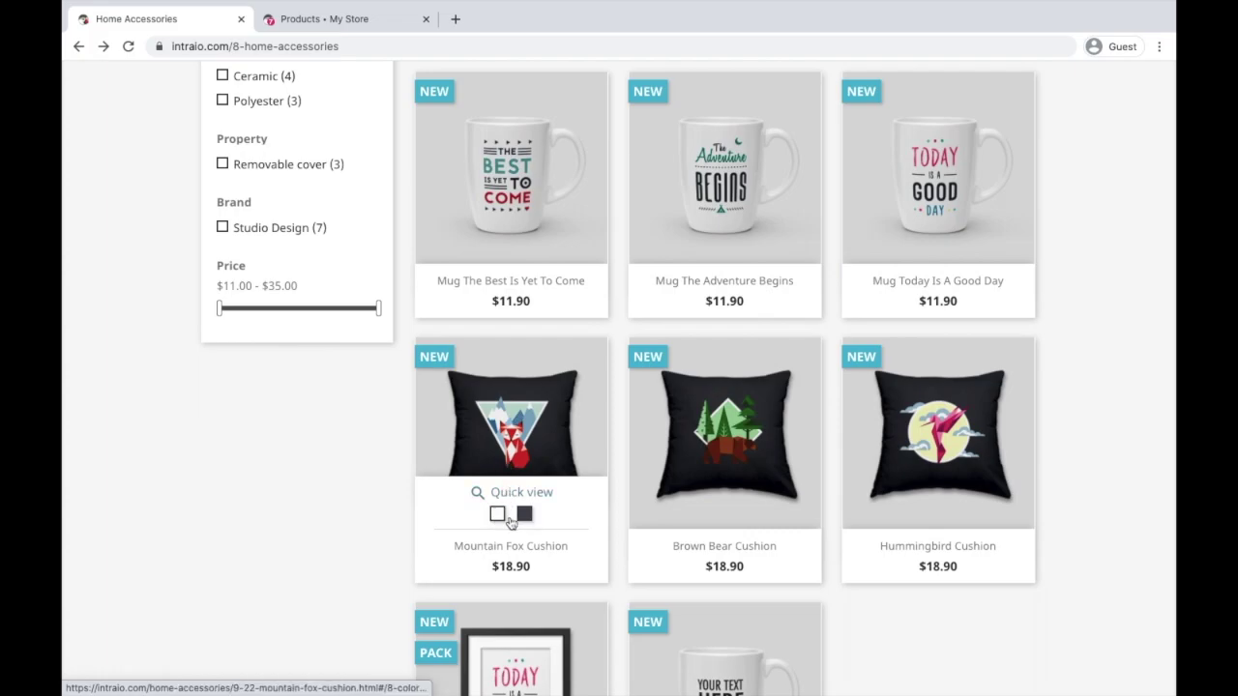
# Switch to the back office product list and examine its heading, page actions and filter controls.
pyautogui.click(347, 29)
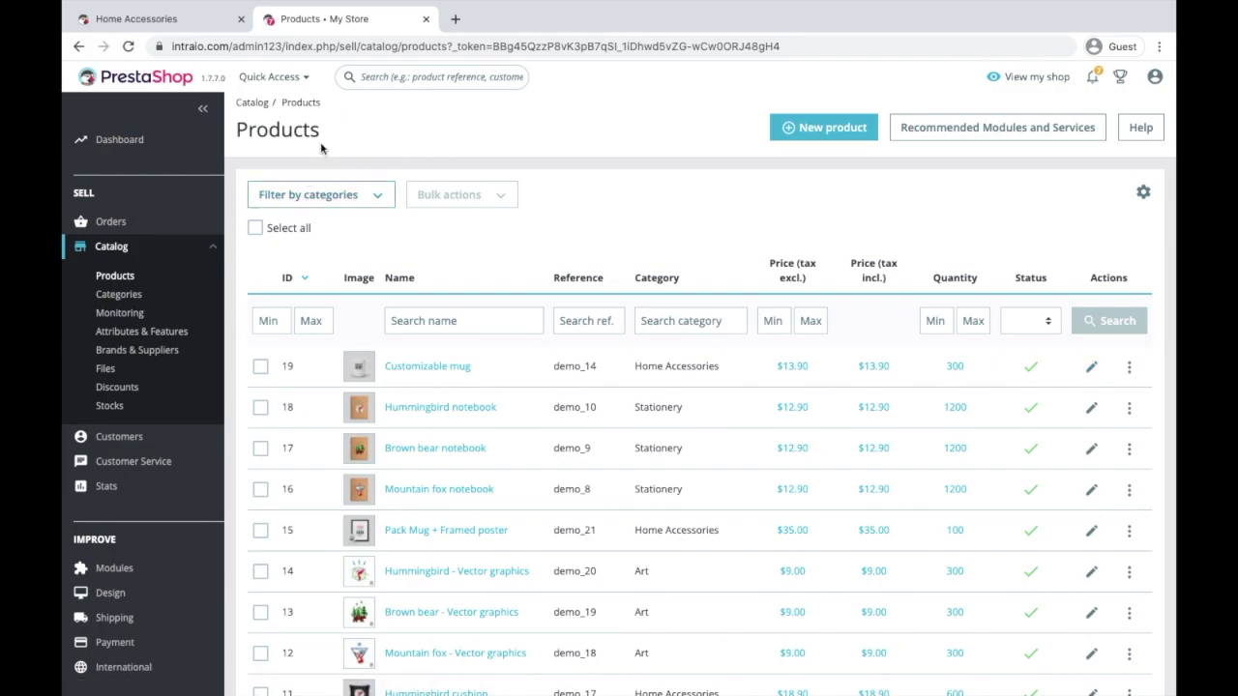
pyautogui.moveTo(237, 129); pyautogui.dragTo(324, 130)
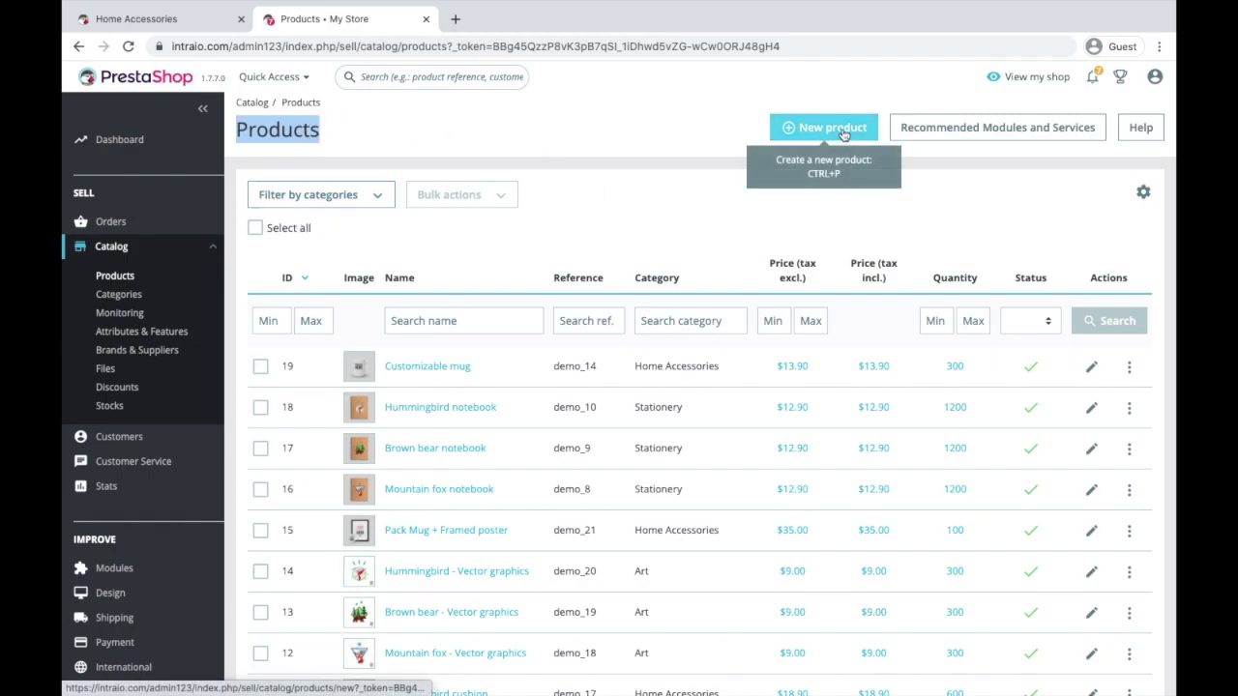
pyautogui.scroll(5, 830, 141)
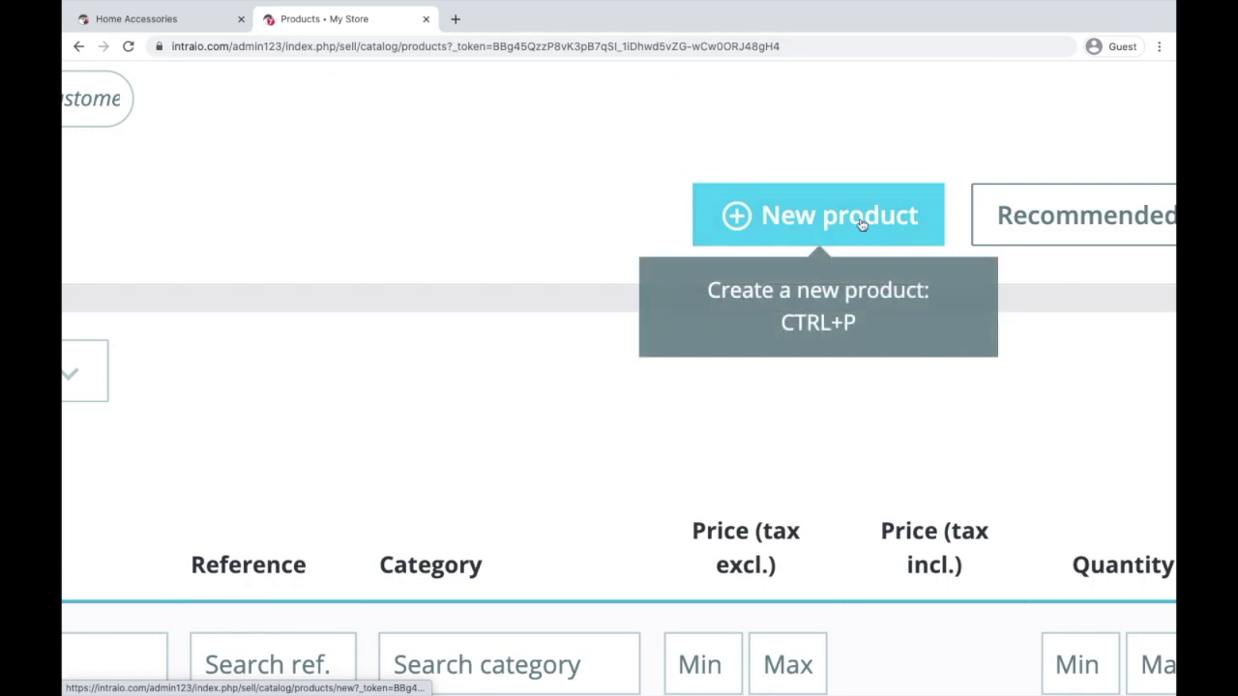
pyautogui.hscroll(1, 864, 227)
pyautogui.scroll(-3, 726, 232)
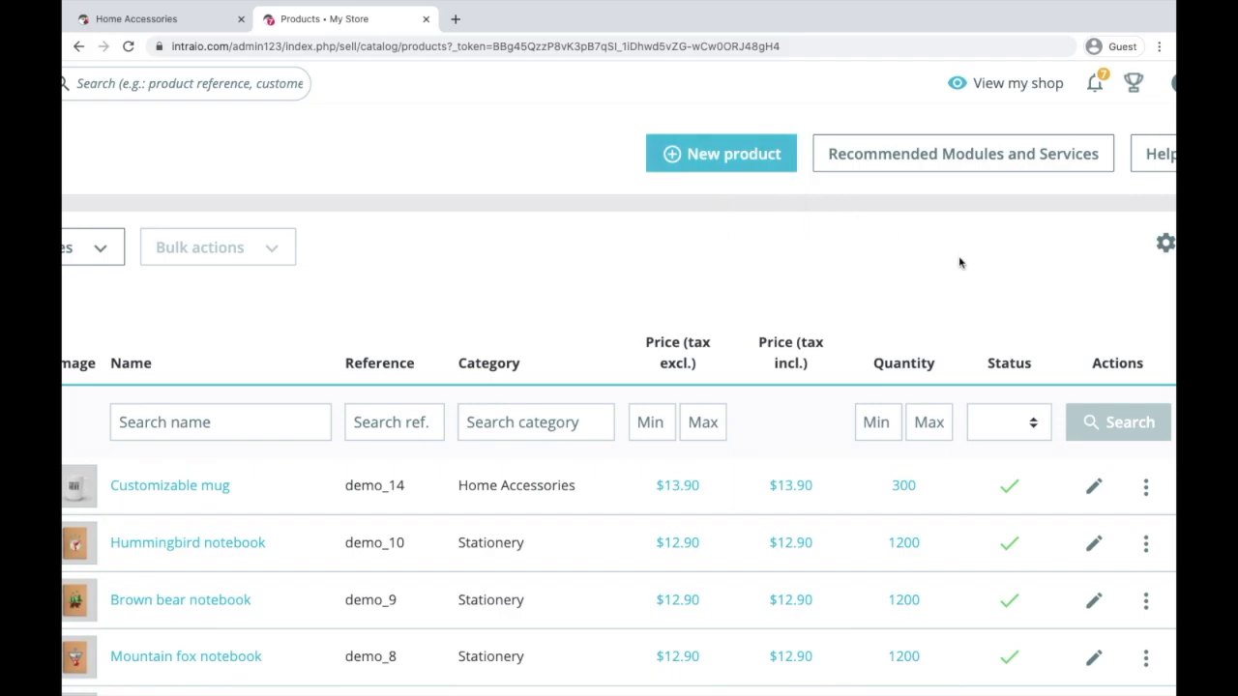
pyautogui.hscroll(1, 960, 262)
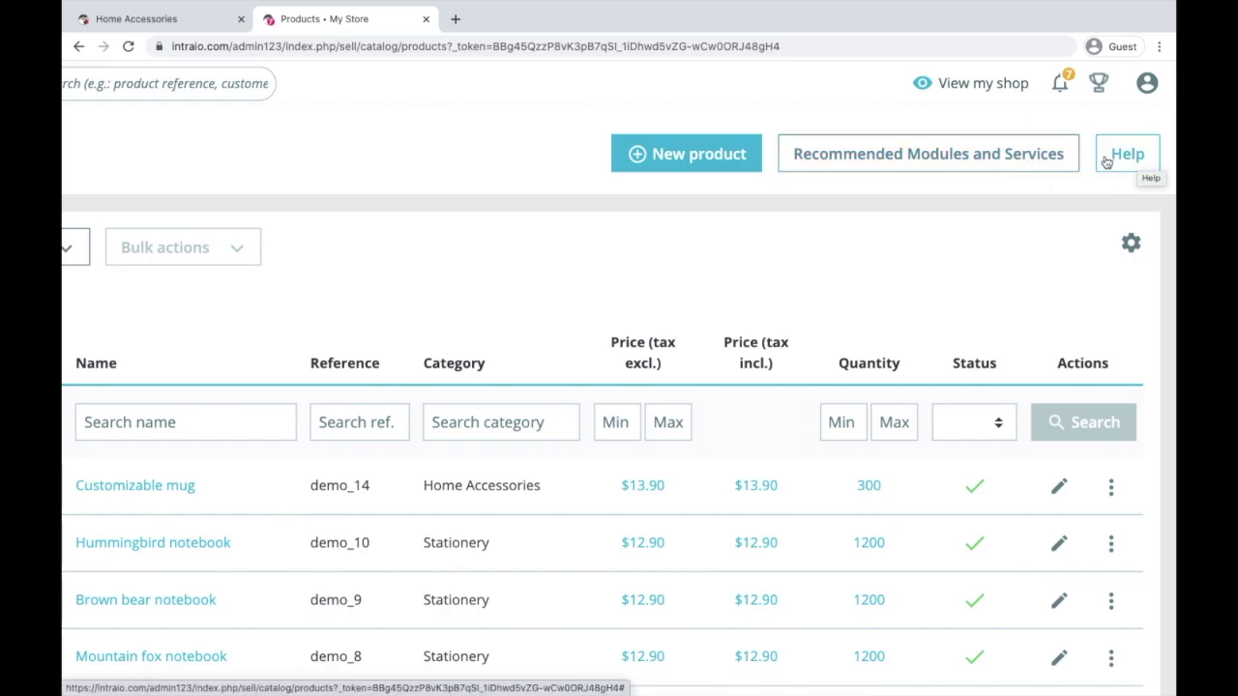
pyautogui.hscroll(-5, 948, 185)
pyautogui.scroll(-2, 652, 223)
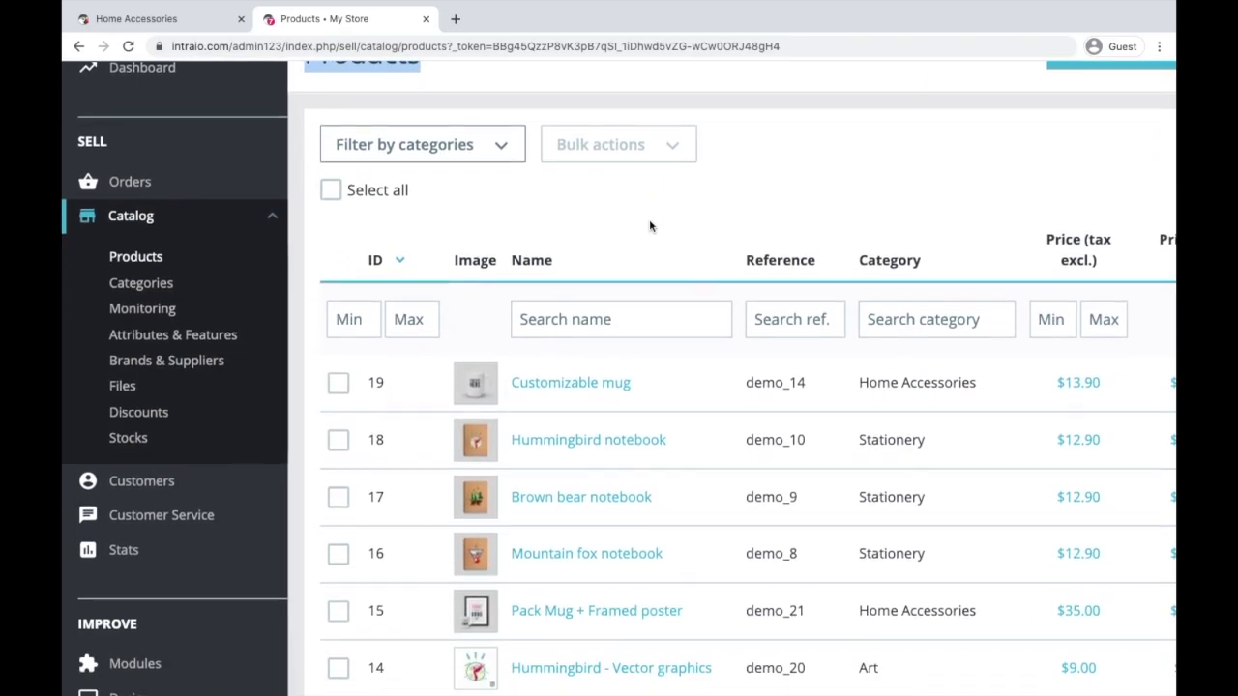
# Filter the product list by the Clothes category and clear that filter again.
pyautogui.click(385, 136)
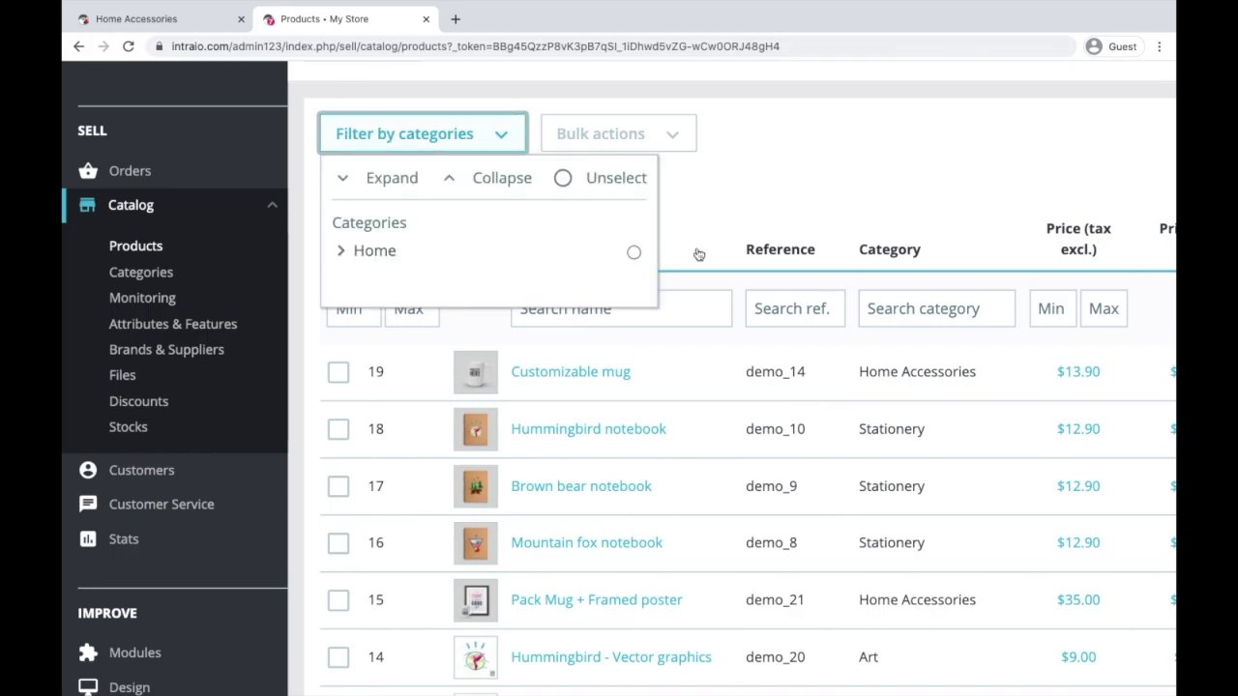
pyautogui.click(341, 250)
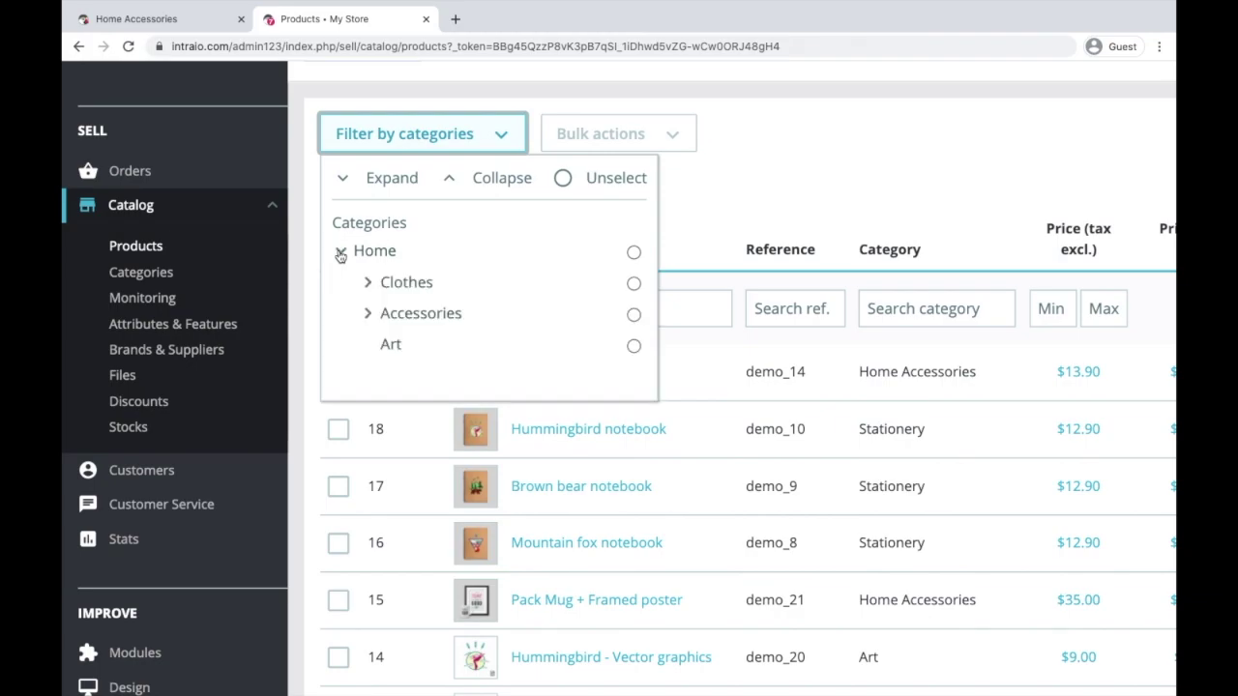
pyautogui.click(635, 284)
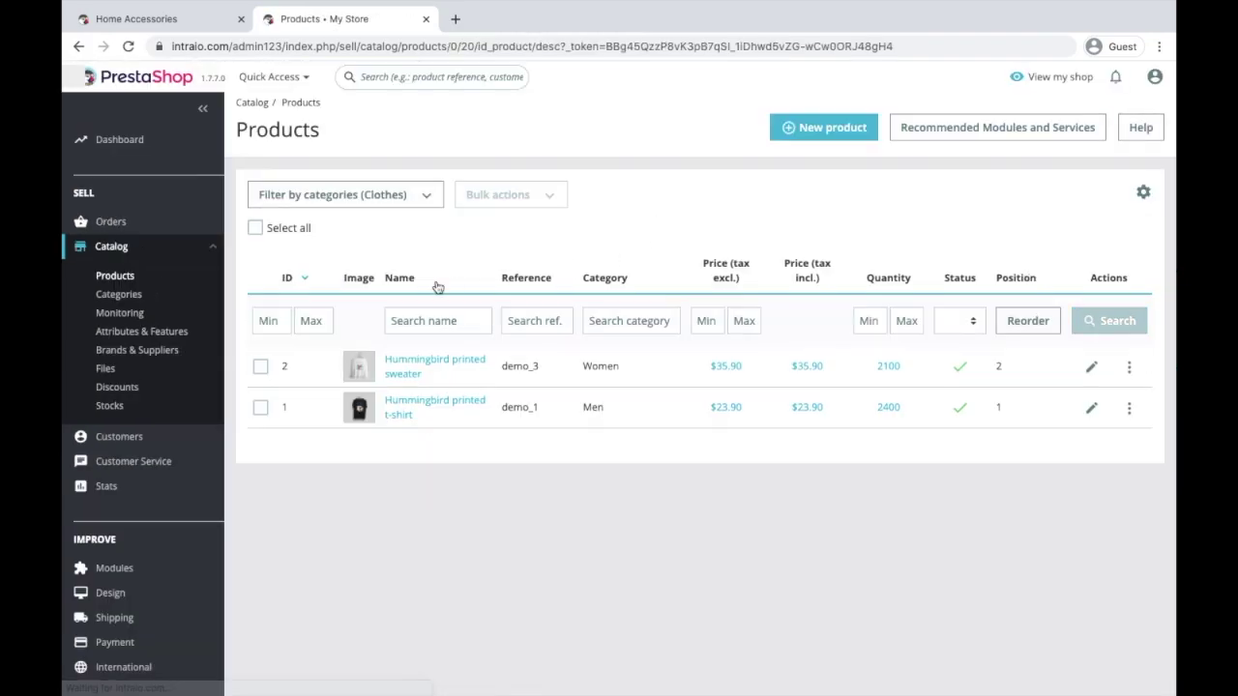
pyautogui.click(366, 195)
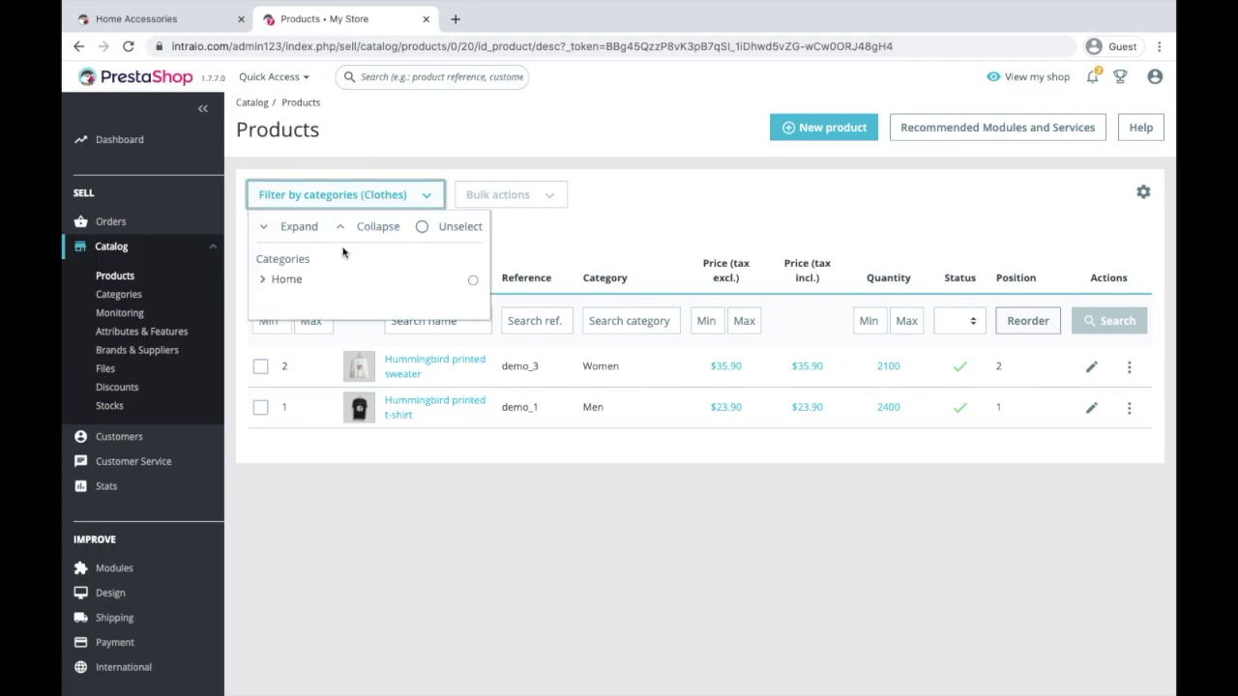
pyautogui.click(423, 228)
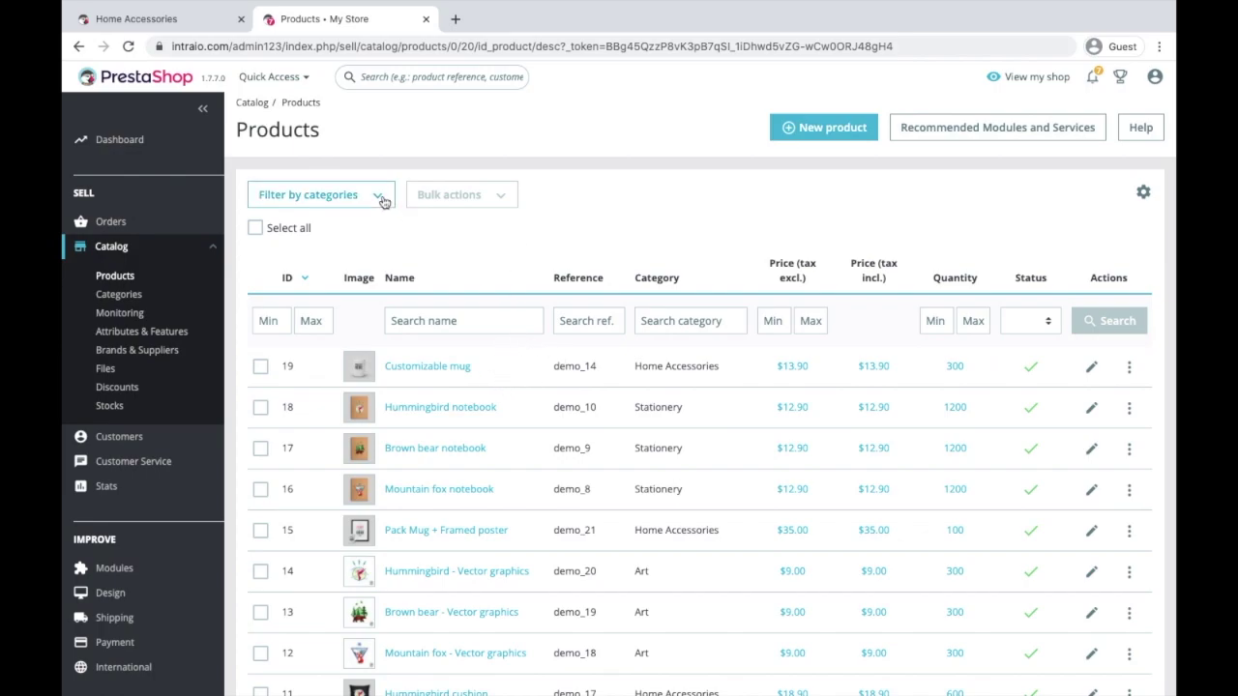
# Filter the product list by the Stationery subcategory of Accessories and clear that filter again.
pyautogui.click(276, 200)
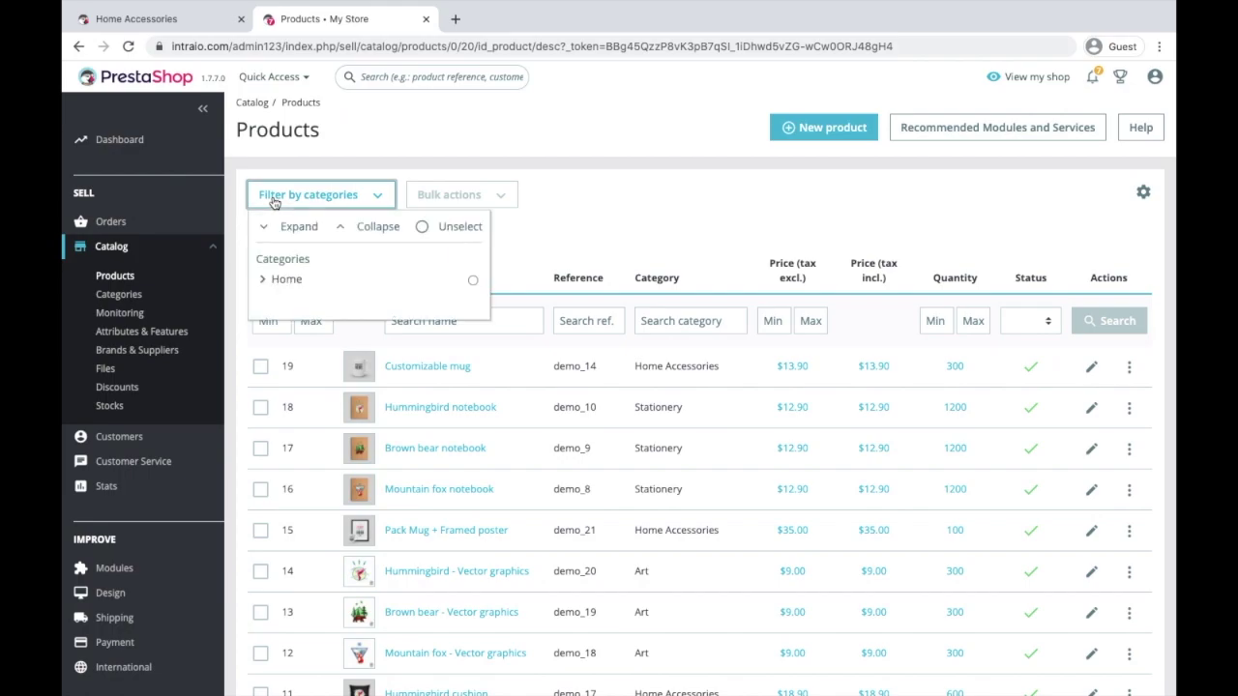
pyautogui.click(263, 280)
pyautogui.click(283, 324)
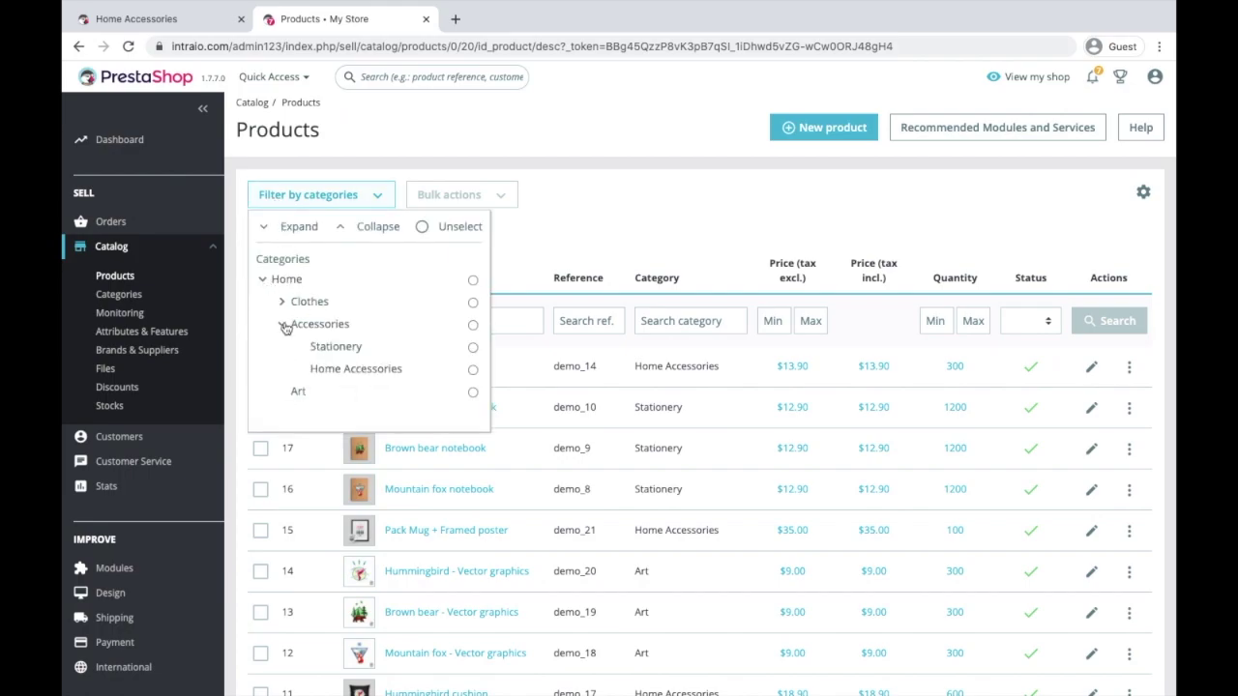
pyautogui.click(473, 348)
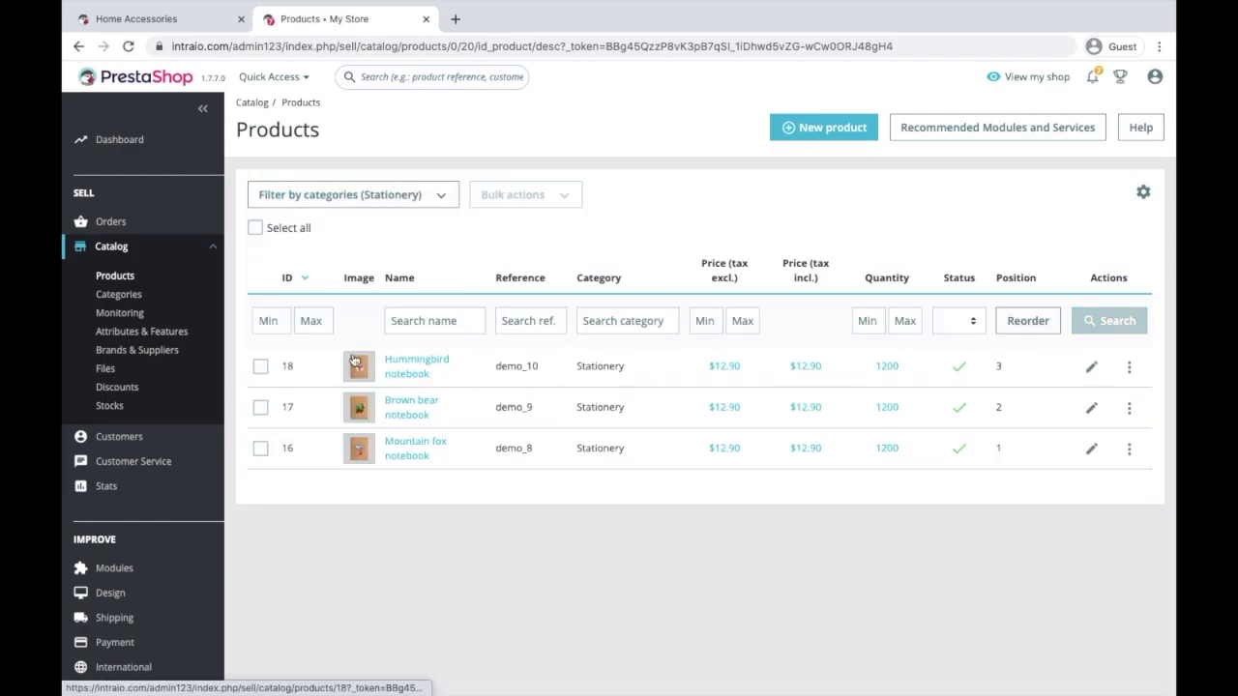
pyautogui.click(426, 200)
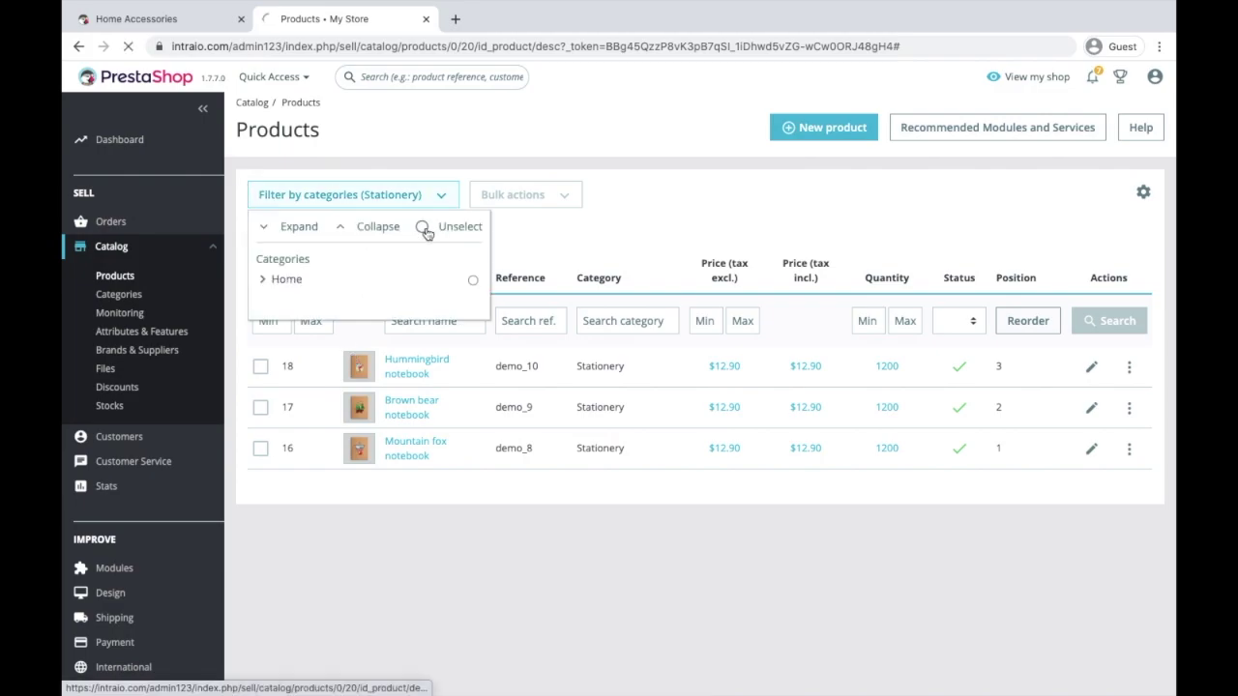
pyautogui.click(423, 228)
pyautogui.scroll(-5, 511, 572)
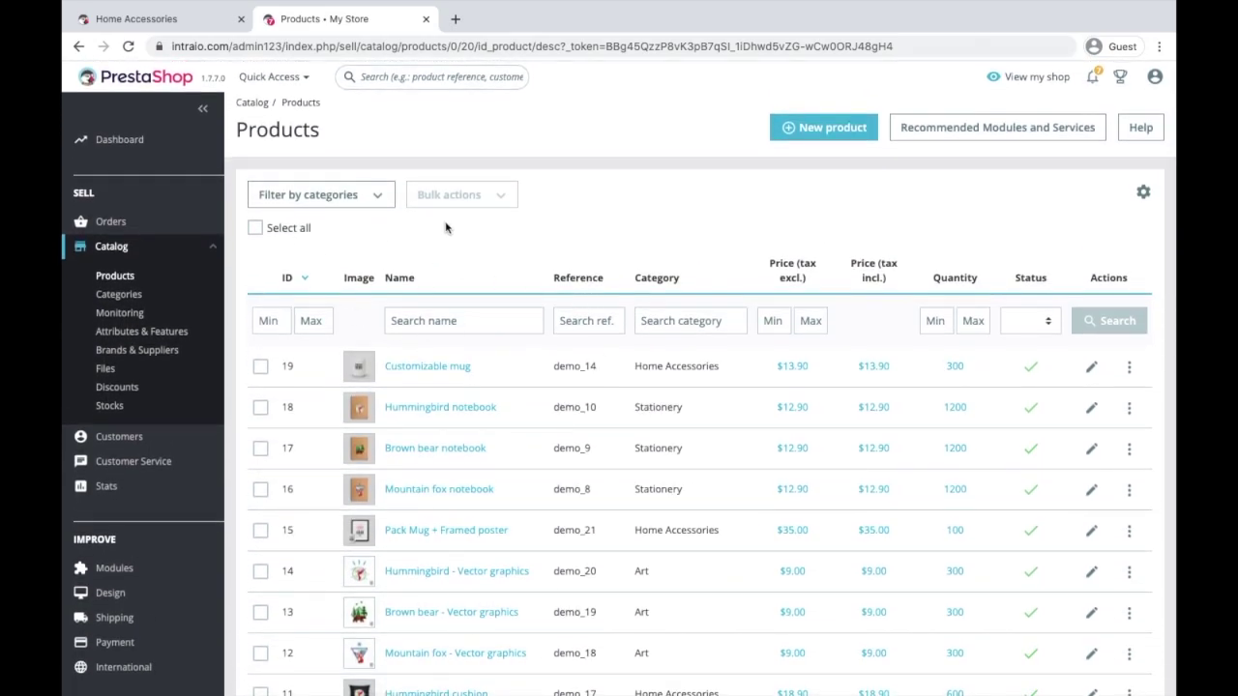
# Select all products in the list and check which bulk actions are available without applying any.
pyautogui.click(255, 228)
pyautogui.click(504, 195)
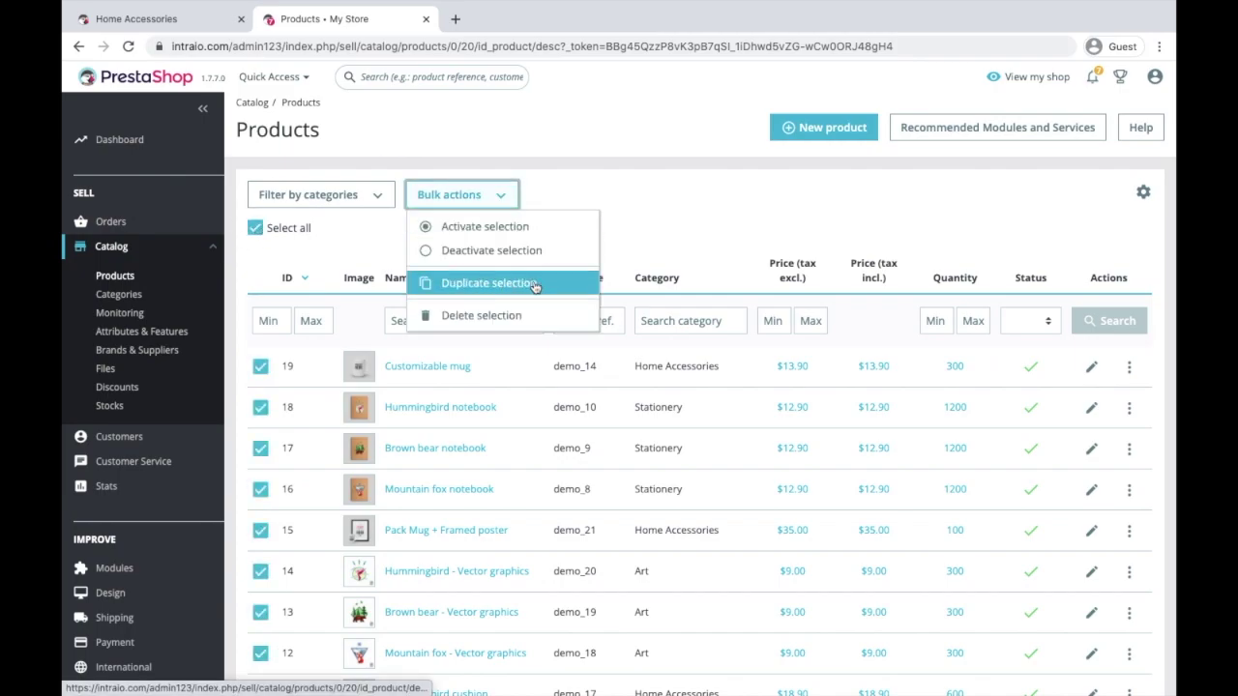
pyautogui.click(716, 184)
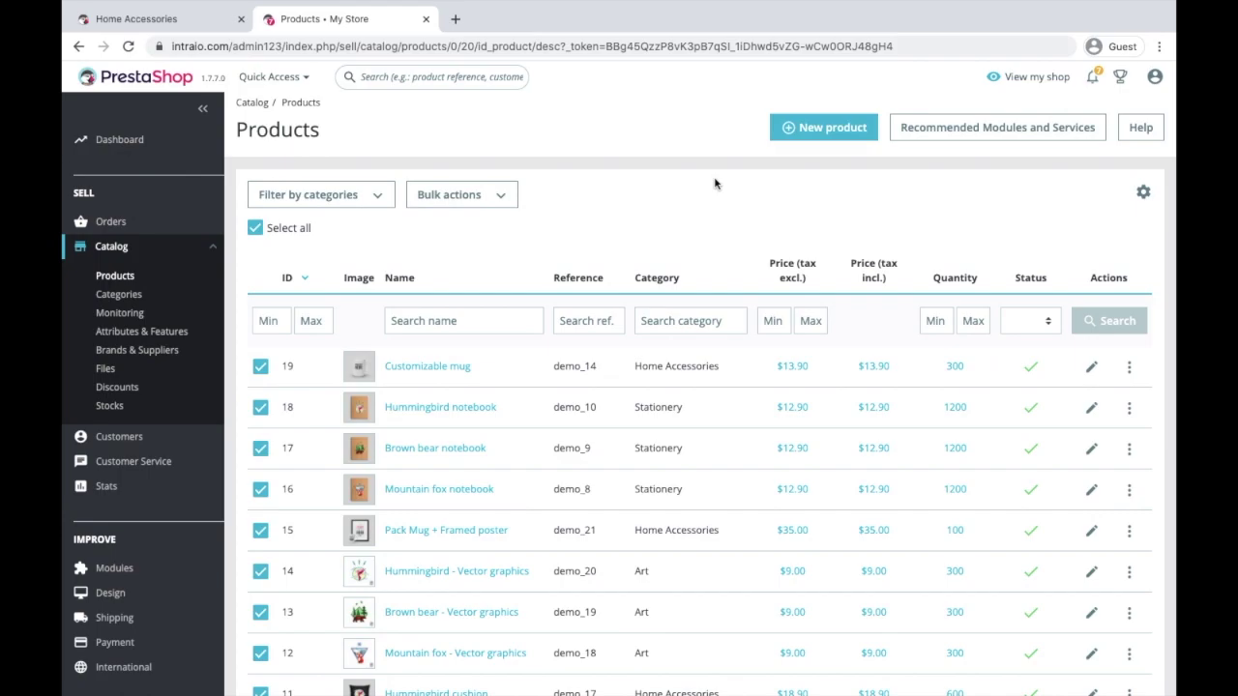
# Filter the full product list down to the Clothes category under Home.
pyautogui.click(373, 201)
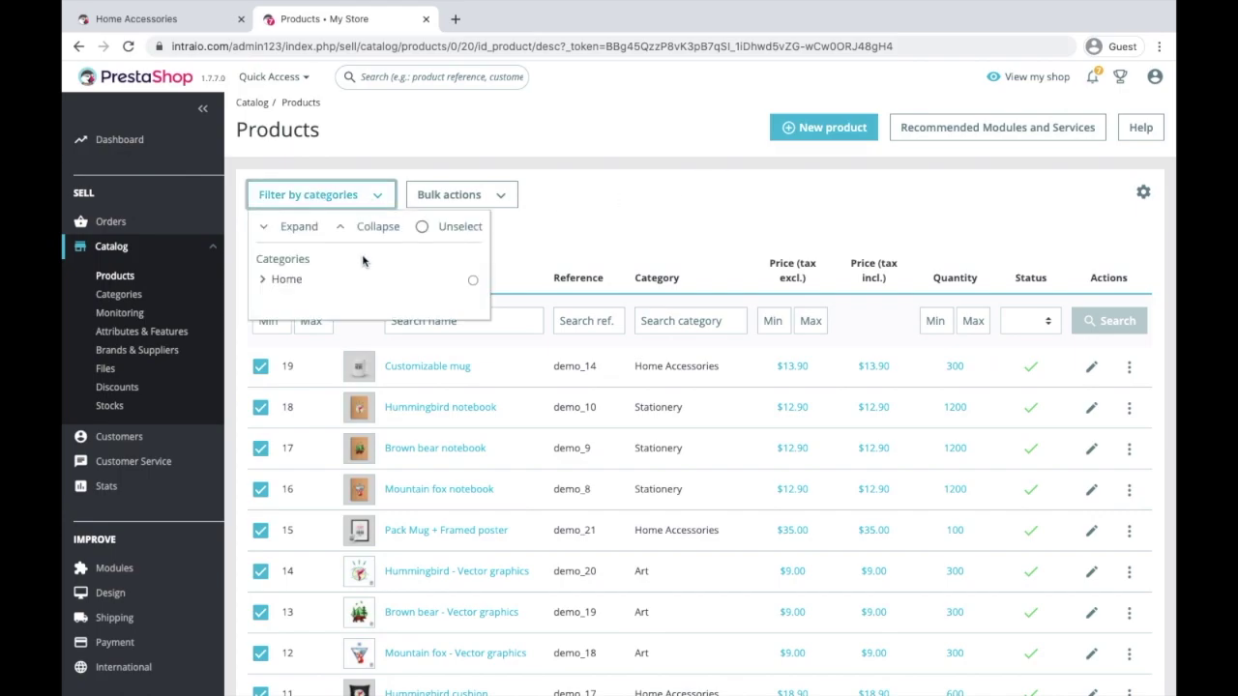
pyautogui.click(261, 282)
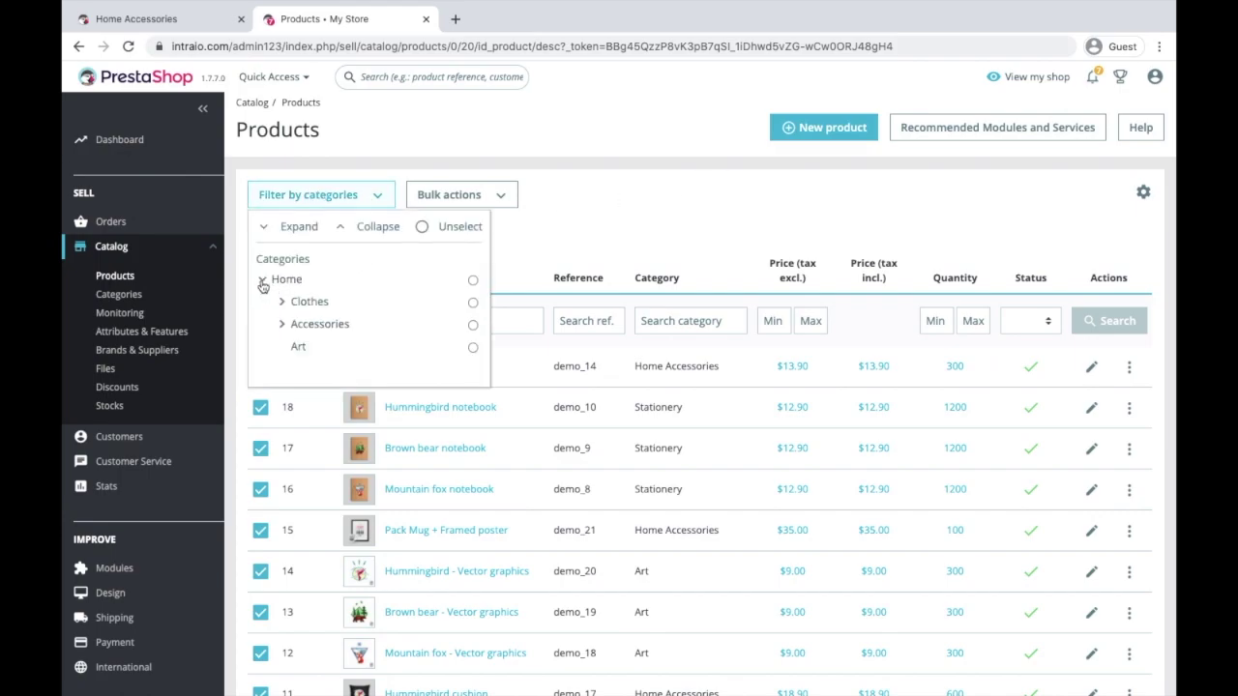
pyautogui.click(473, 304)
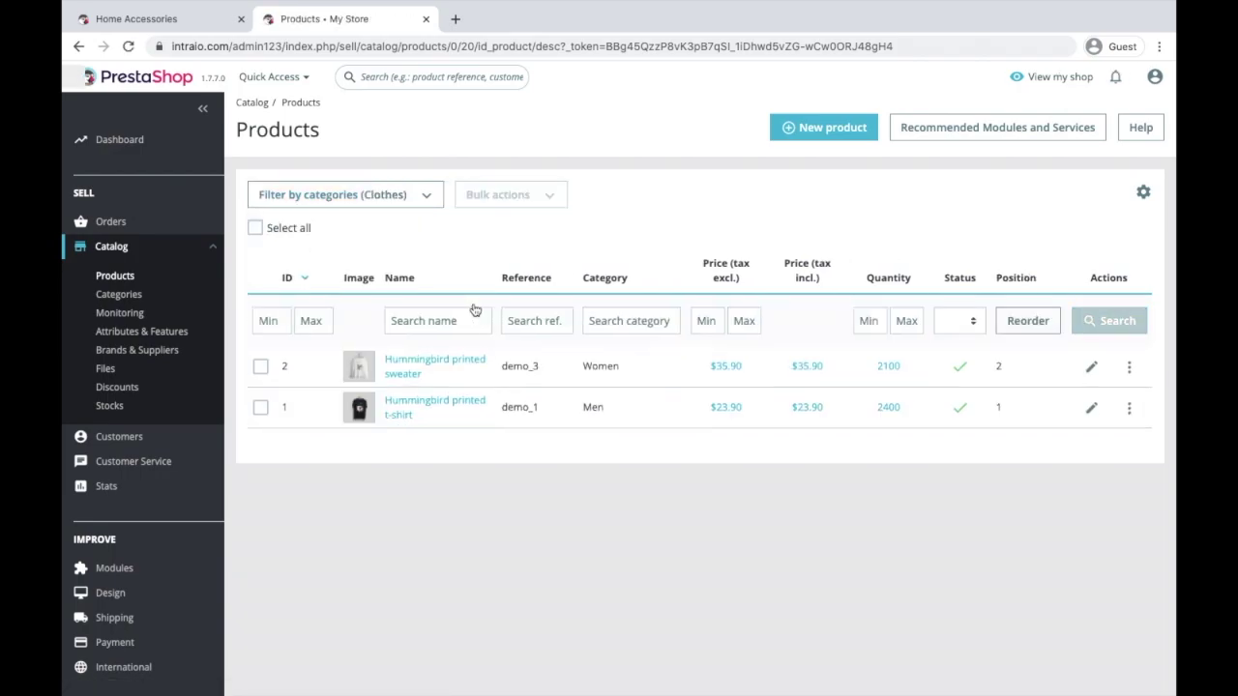
# Select the Hummingbird printed sweater and t-shirt and check their bulk actions without applying any.
pyautogui.click(261, 369)
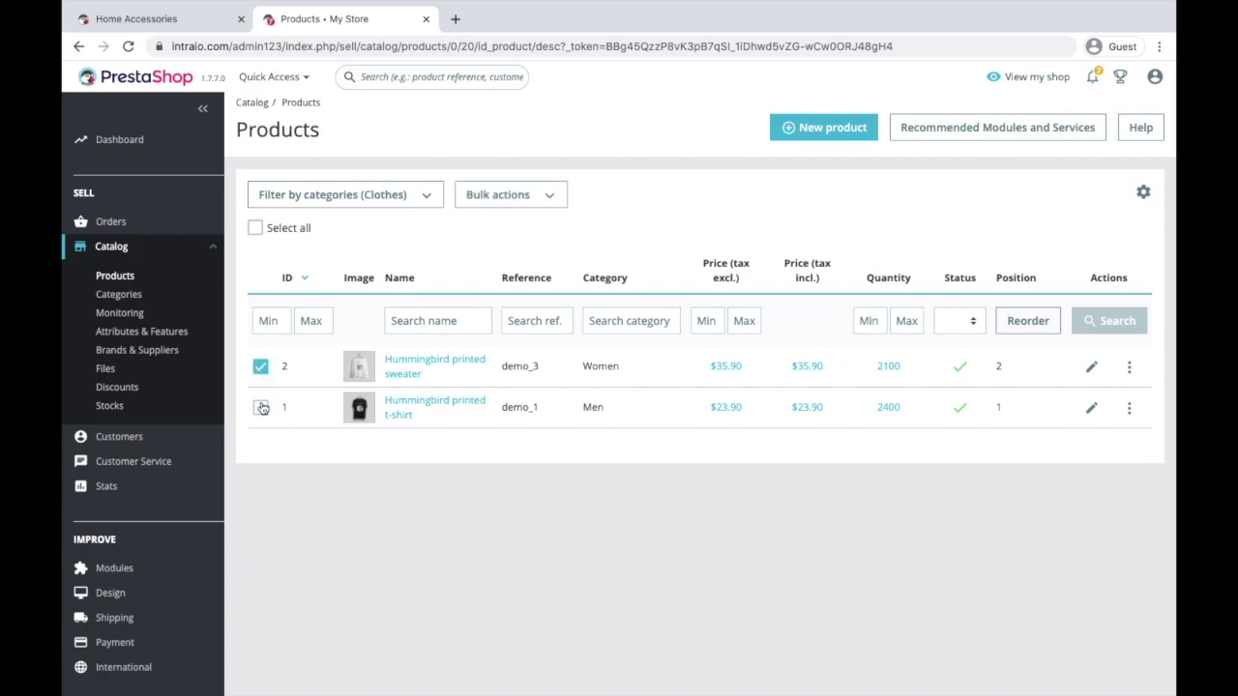
pyautogui.click(489, 201)
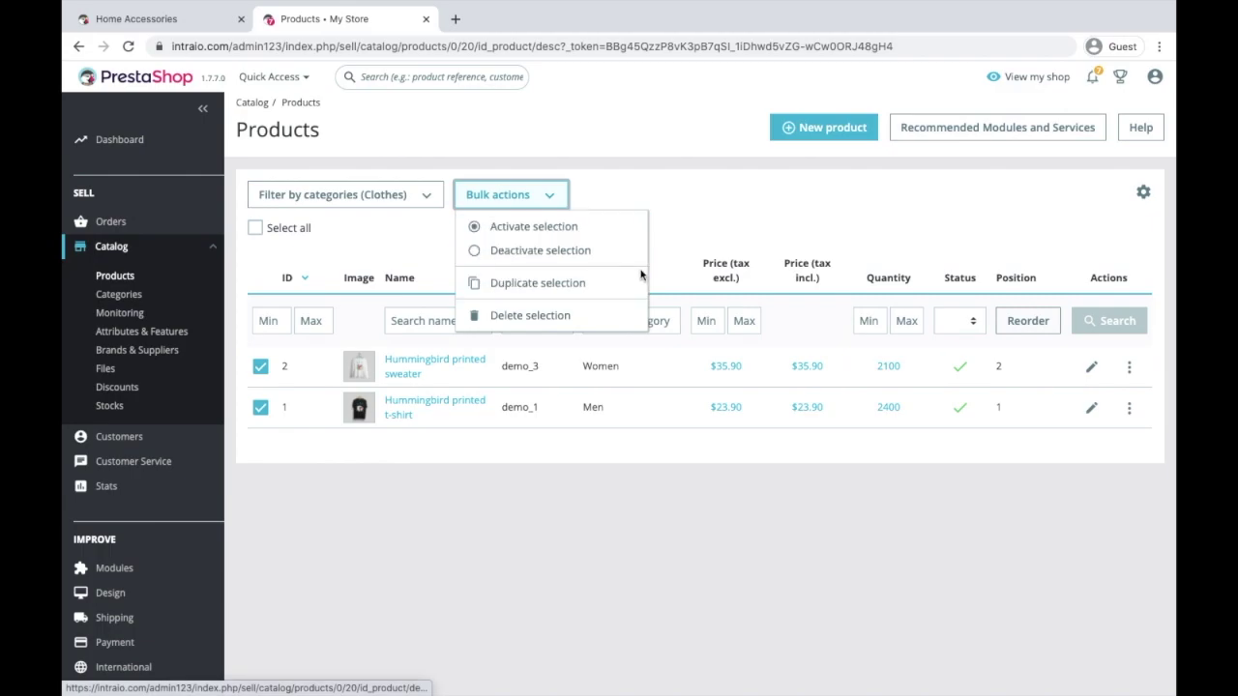
pyautogui.click(722, 215)
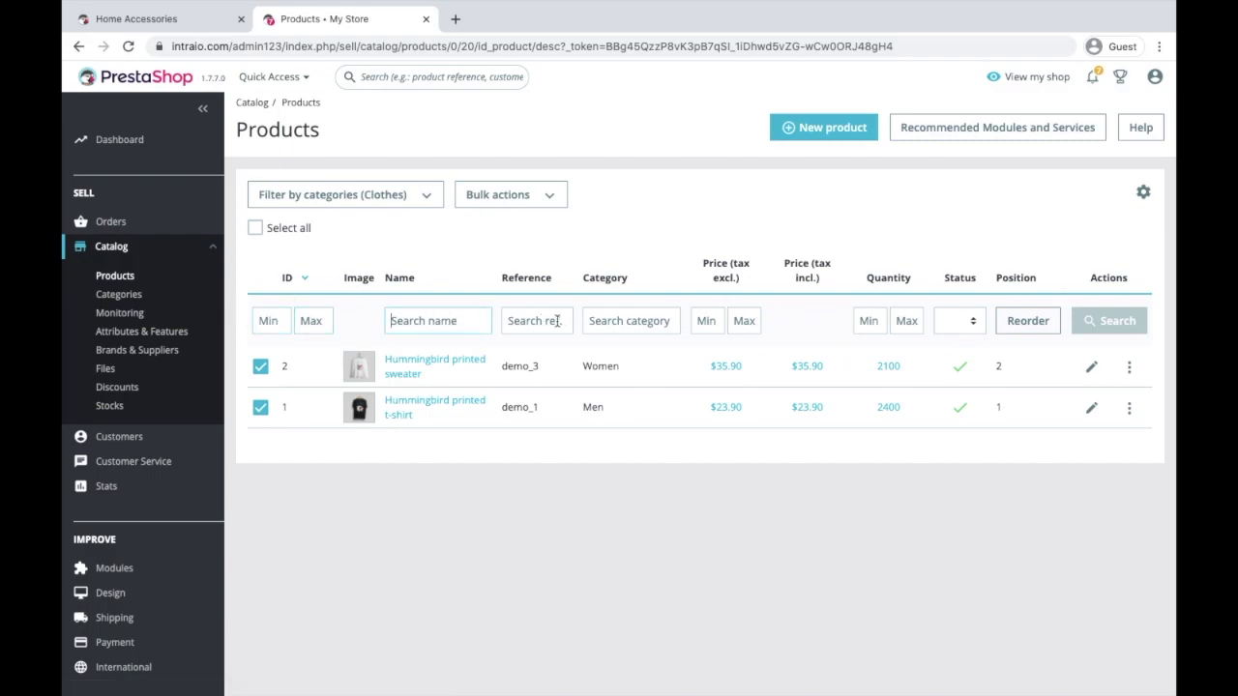
# Reorder the Clothes products so the Hummingbird printed t-shirt sits below the sweater, and save the positions.
pyautogui.click(1024, 331)
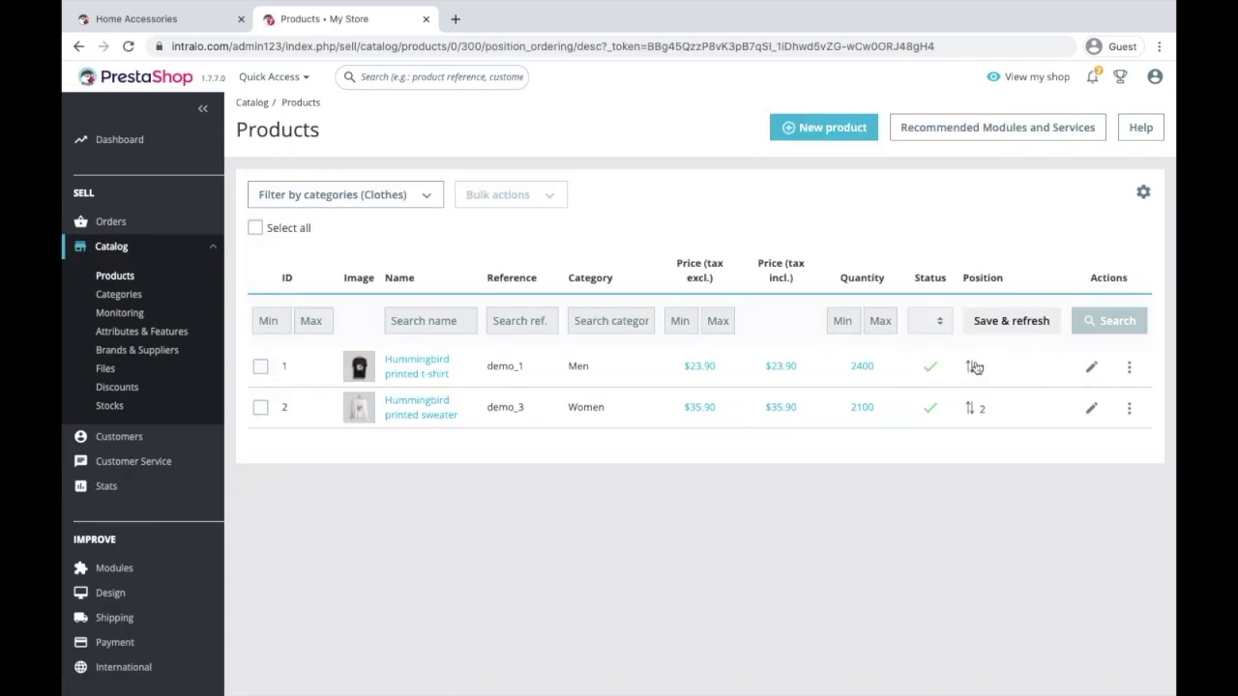
pyautogui.moveTo(974, 369); pyautogui.dragTo(976, 411)
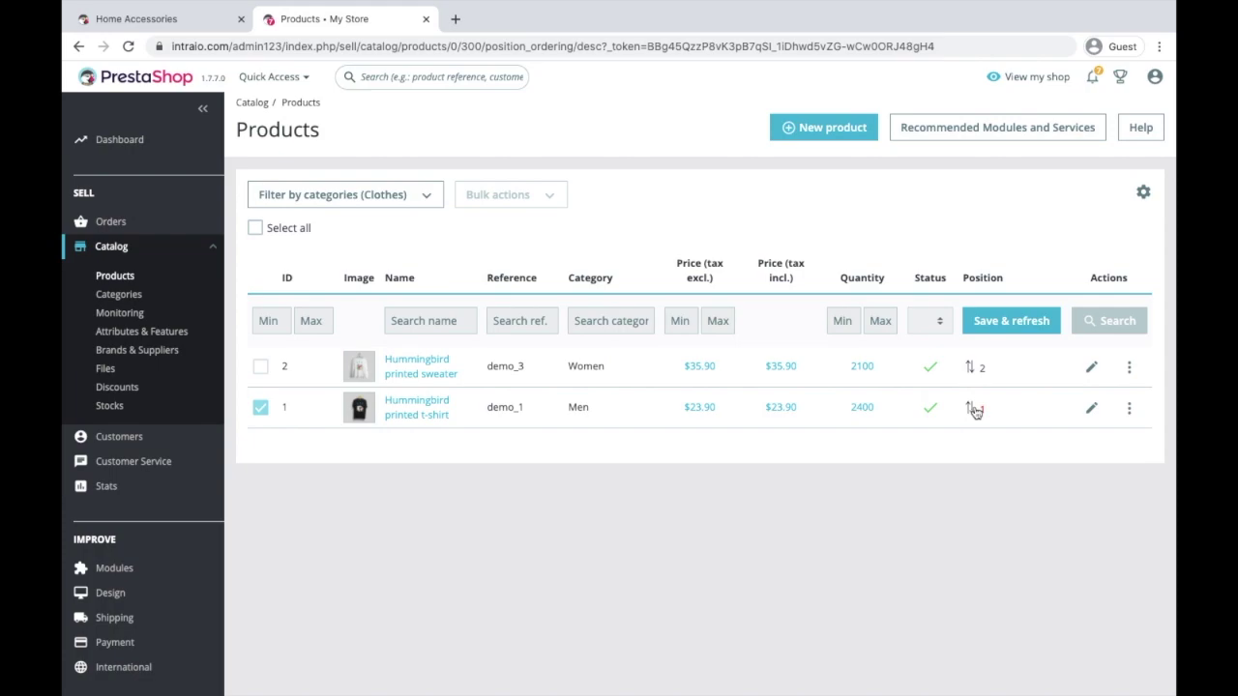
pyautogui.click(1015, 330)
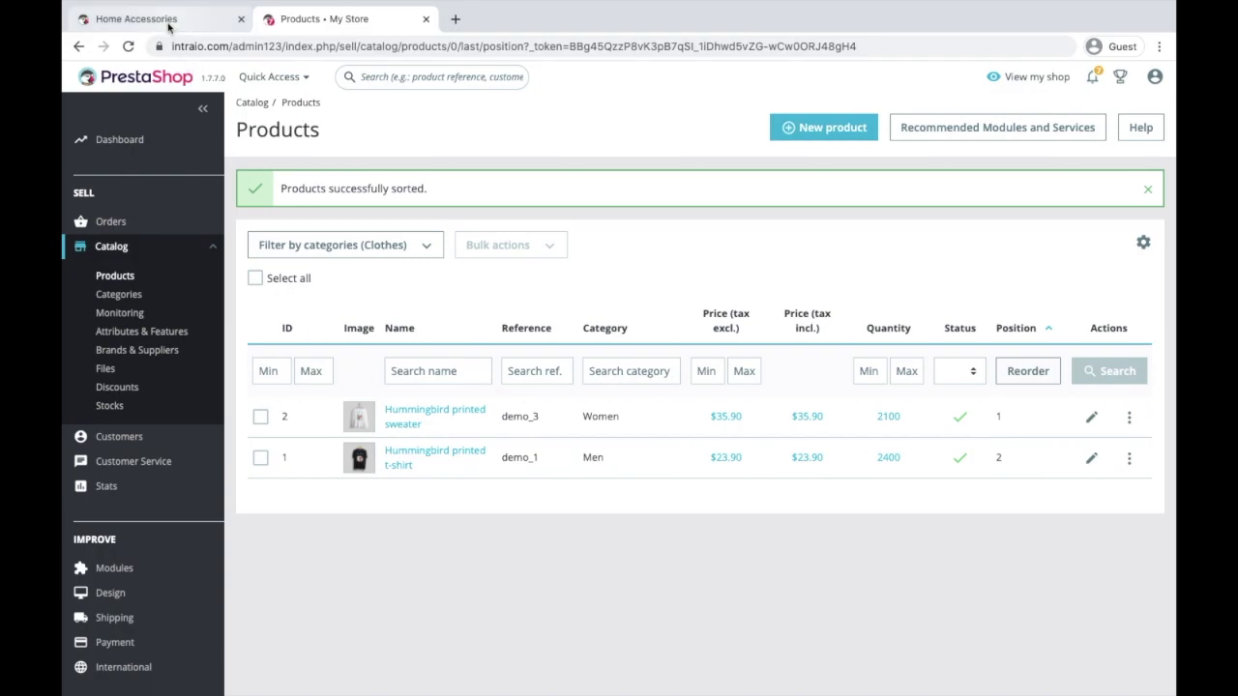
# Open the Clothes category on the storefront and check the display order of its products.
pyautogui.click(172, 20)
pyautogui.scroll(5, 426, 248)
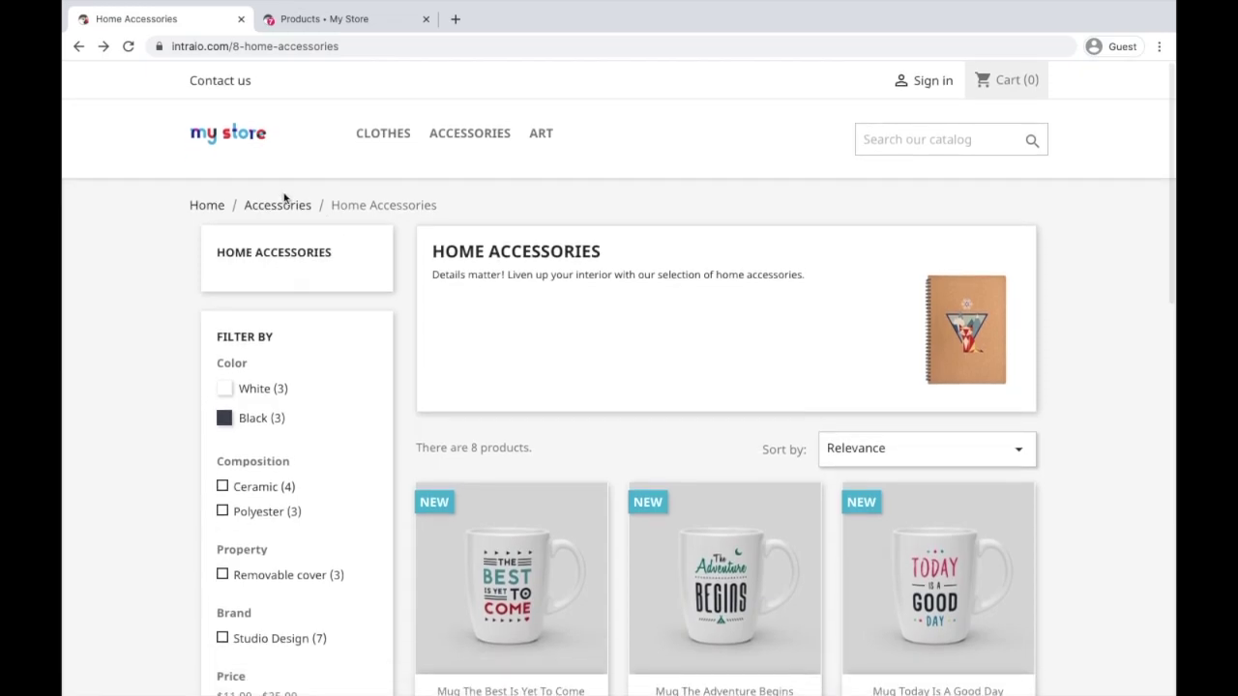
pyautogui.click(306, 22)
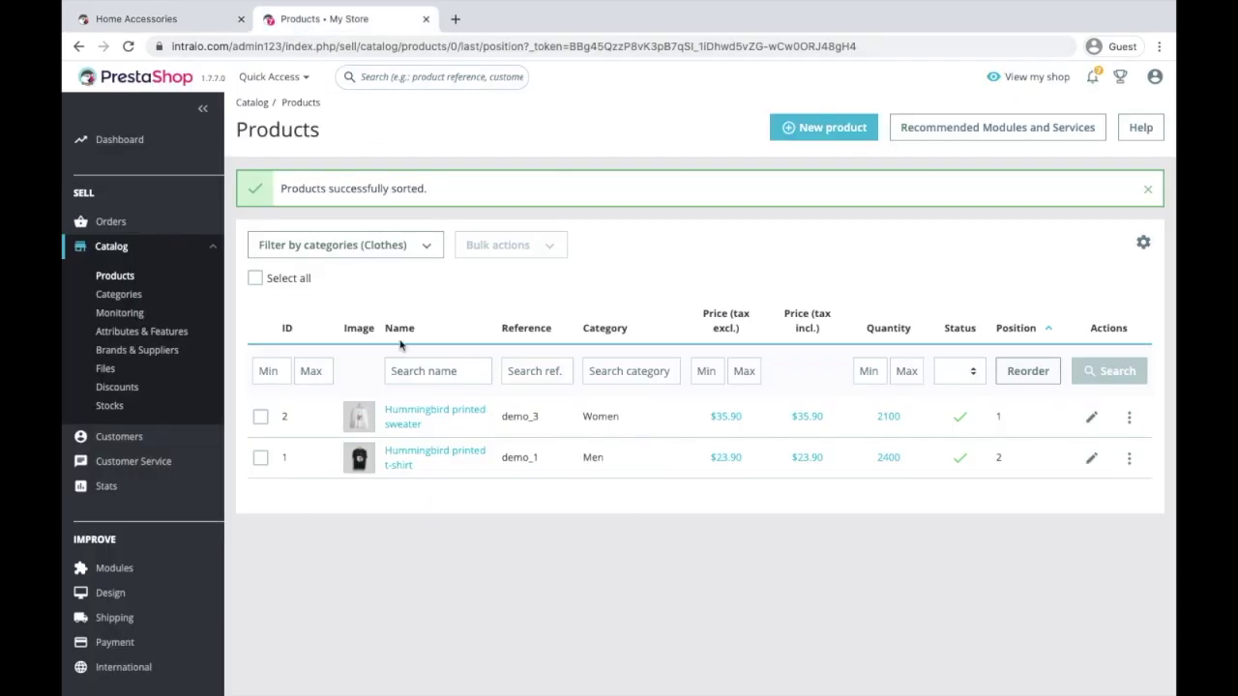
pyautogui.click(182, 20)
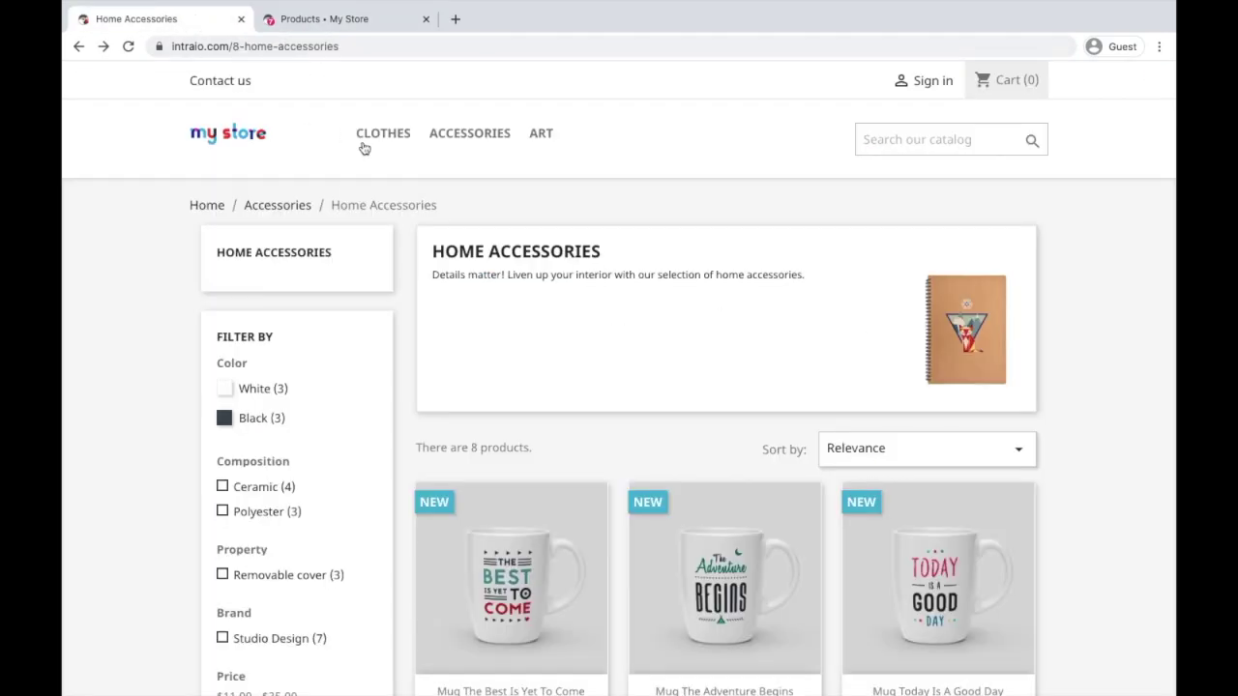
pyautogui.click(386, 141)
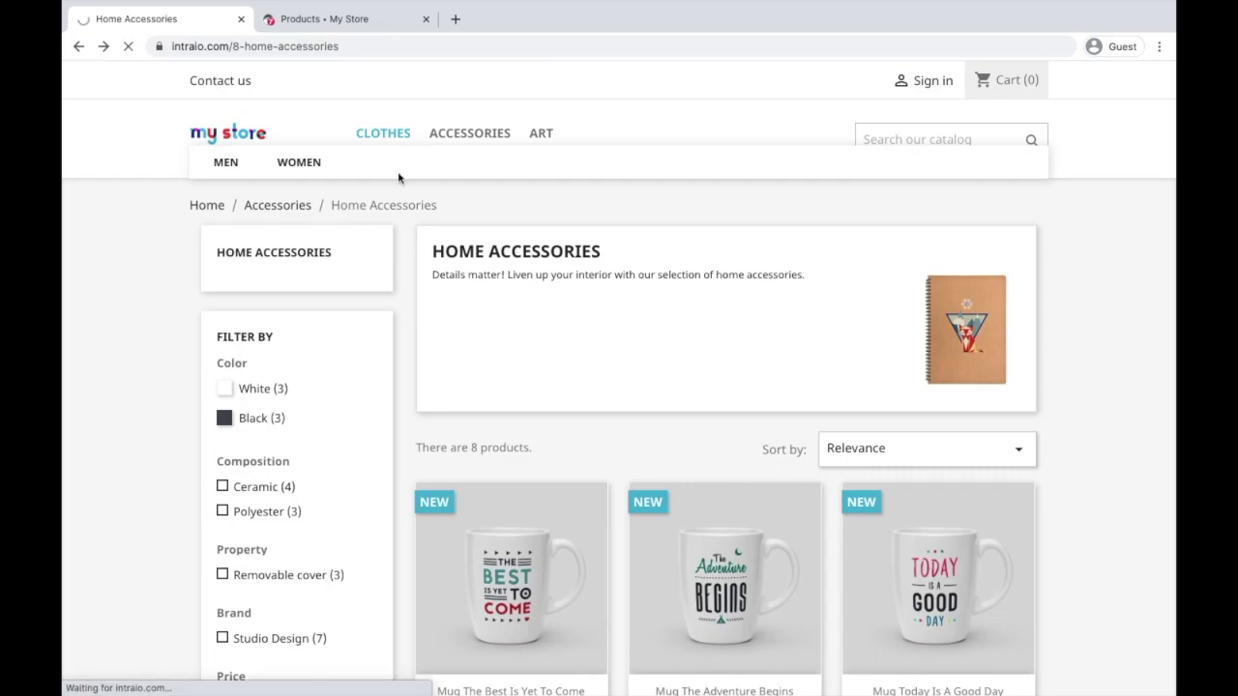
pyautogui.scroll(-3, 610, 581)
pyautogui.scroll(-2, 610, 580)
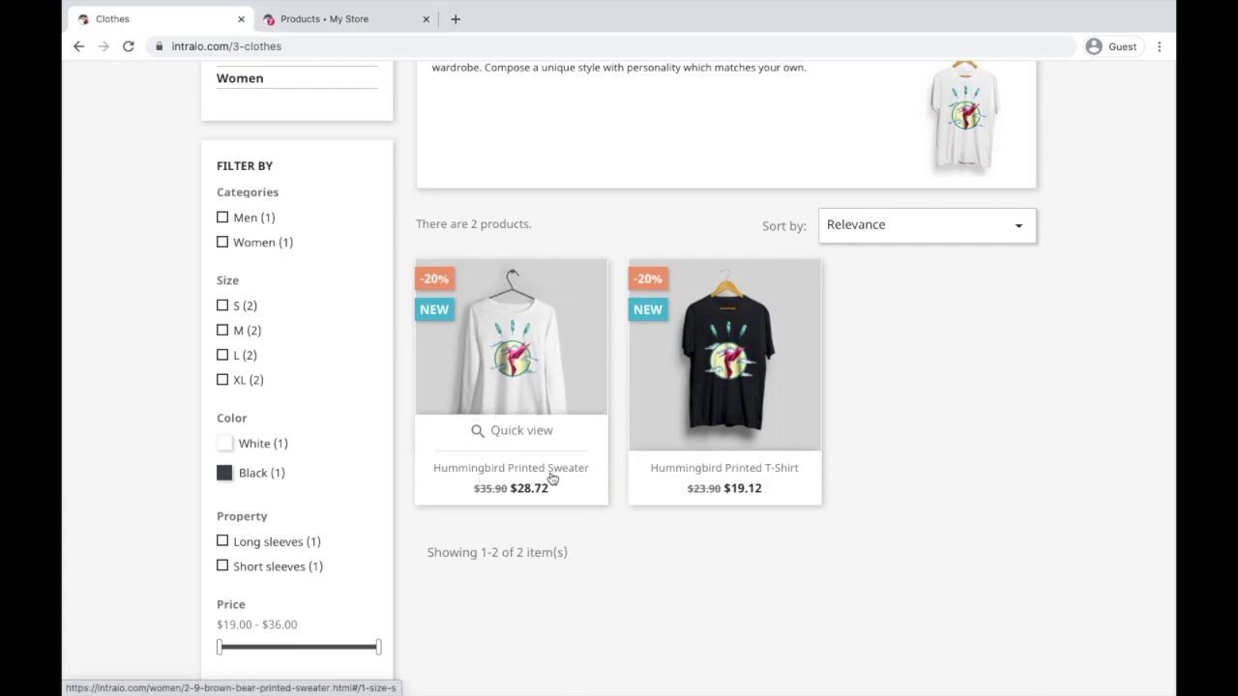
# Return to the admin product list, move the Hummingbird printed sweater below the t-shirt, and save the positions.
pyautogui.click(321, 17)
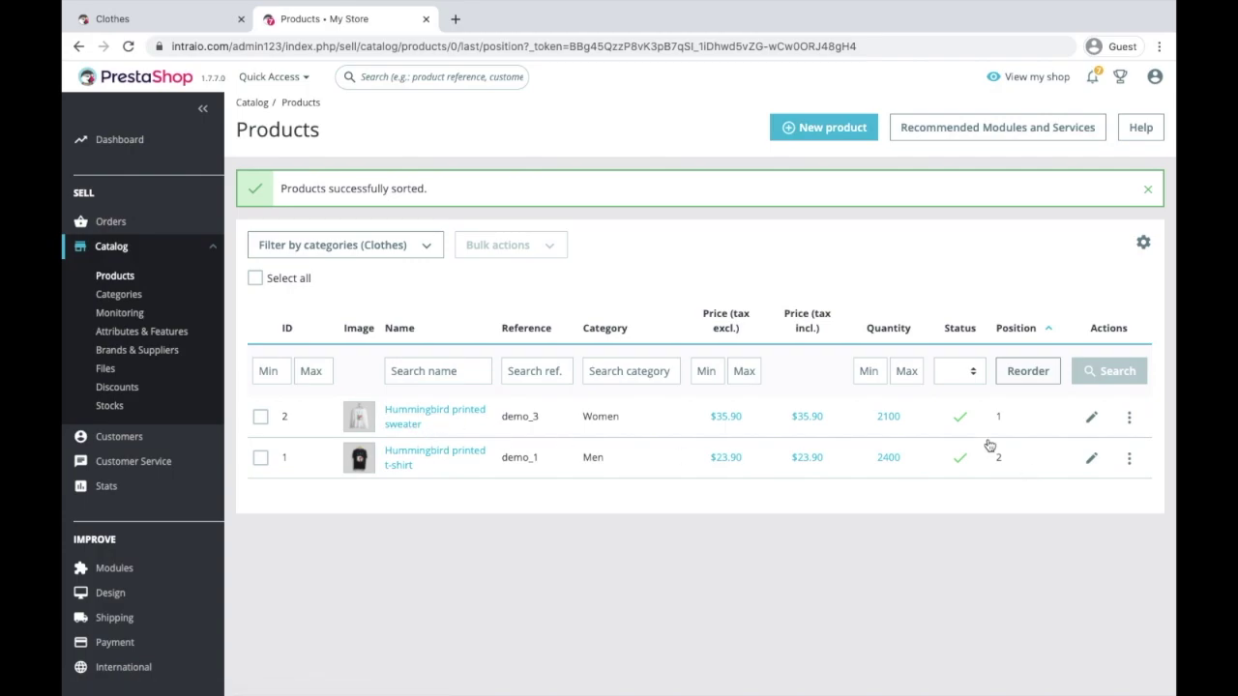
pyautogui.click(1018, 378)
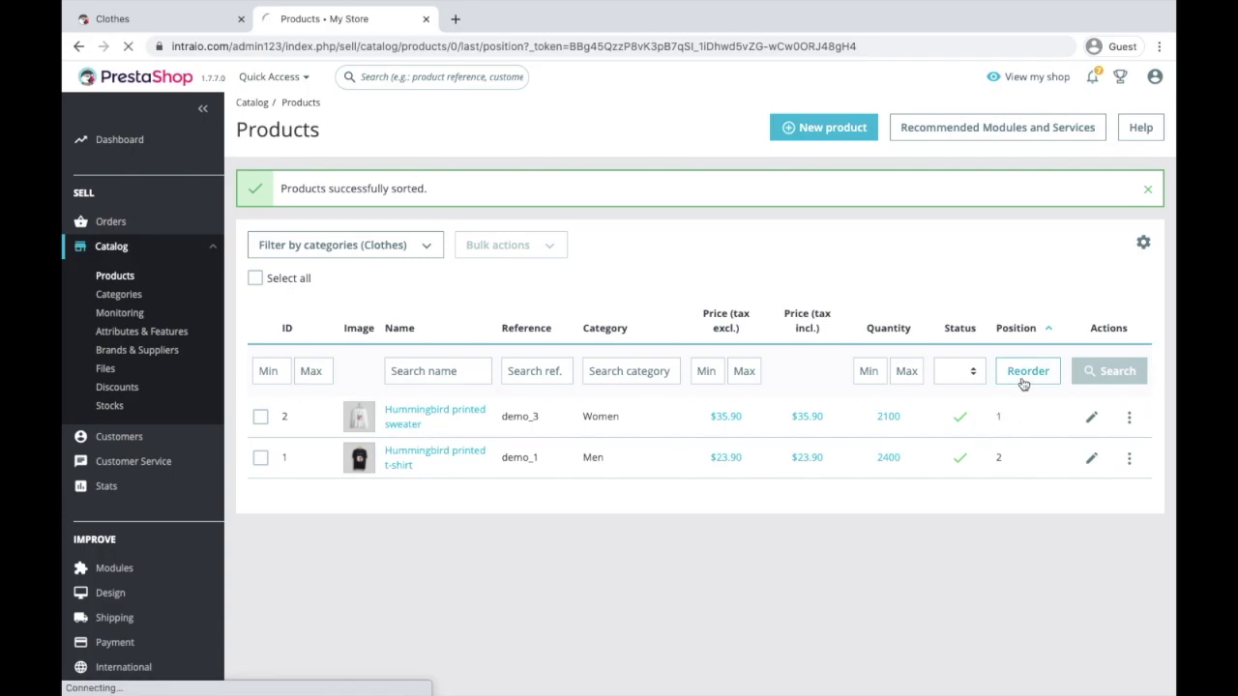
pyautogui.moveTo(973, 370); pyautogui.dragTo(977, 409)
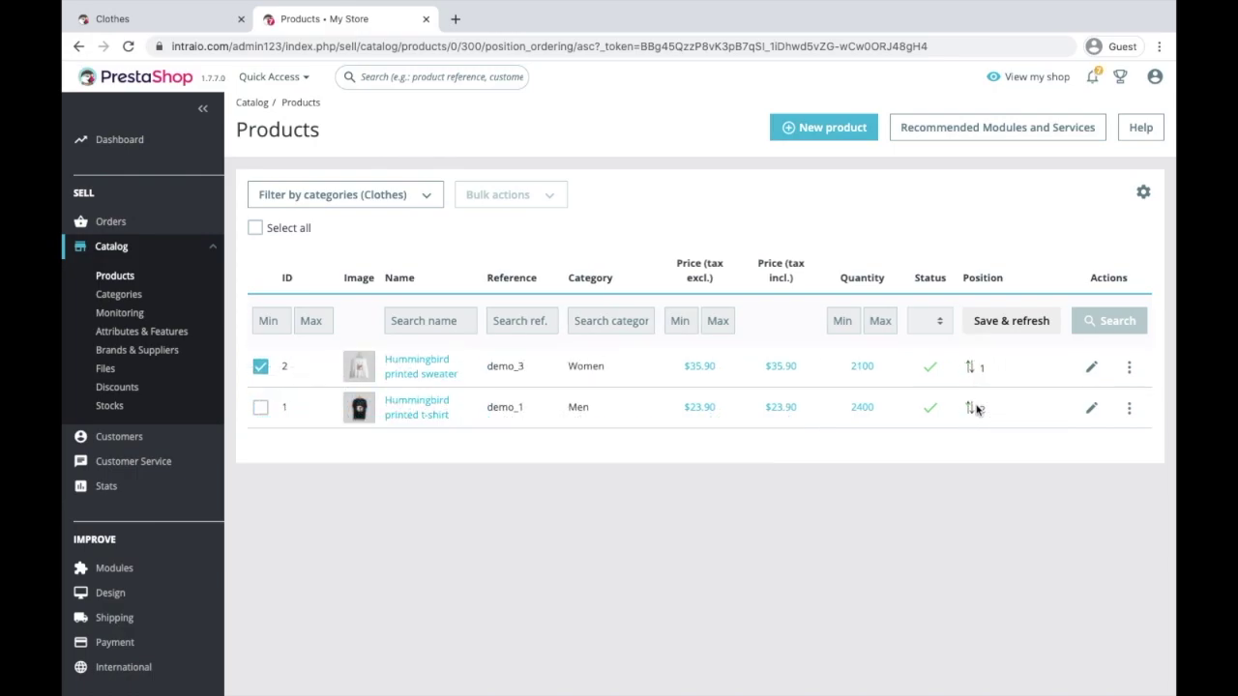
pyautogui.moveTo(970, 368); pyautogui.dragTo(977, 416)
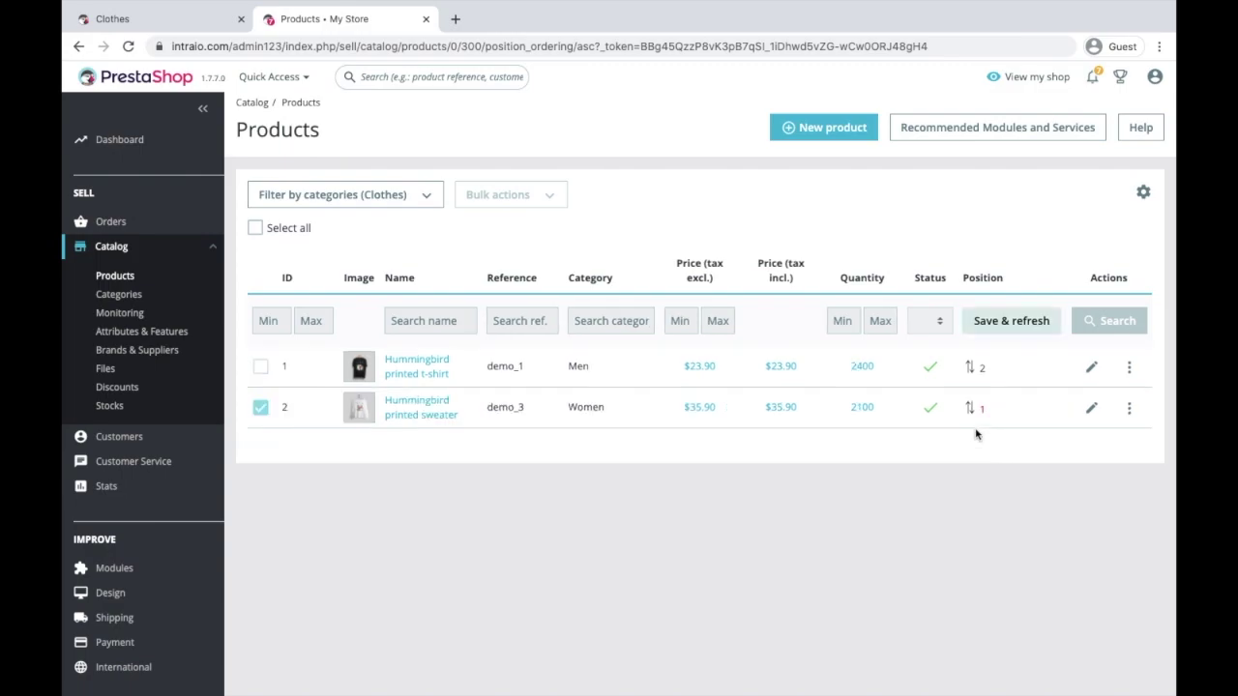
pyautogui.click(1022, 319)
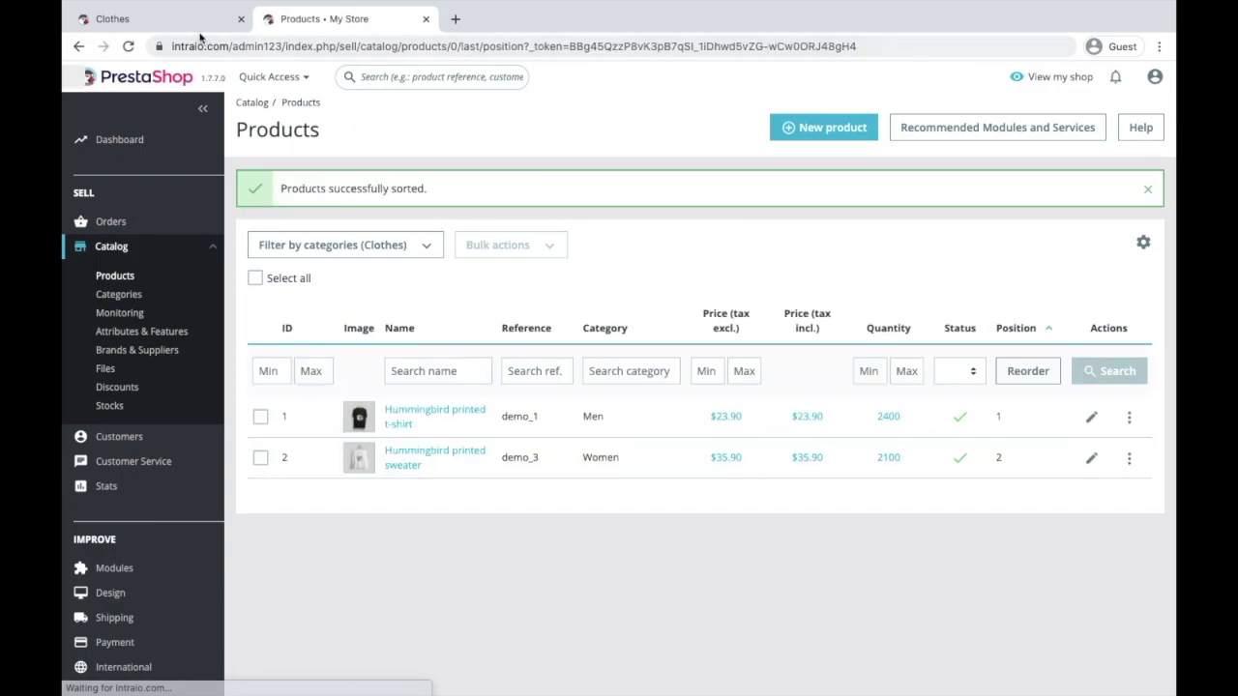
# Reload the storefront Clothes page to check the product order, and return to the admin product list.
pyautogui.click(159, 21)
pyautogui.click(128, 45)
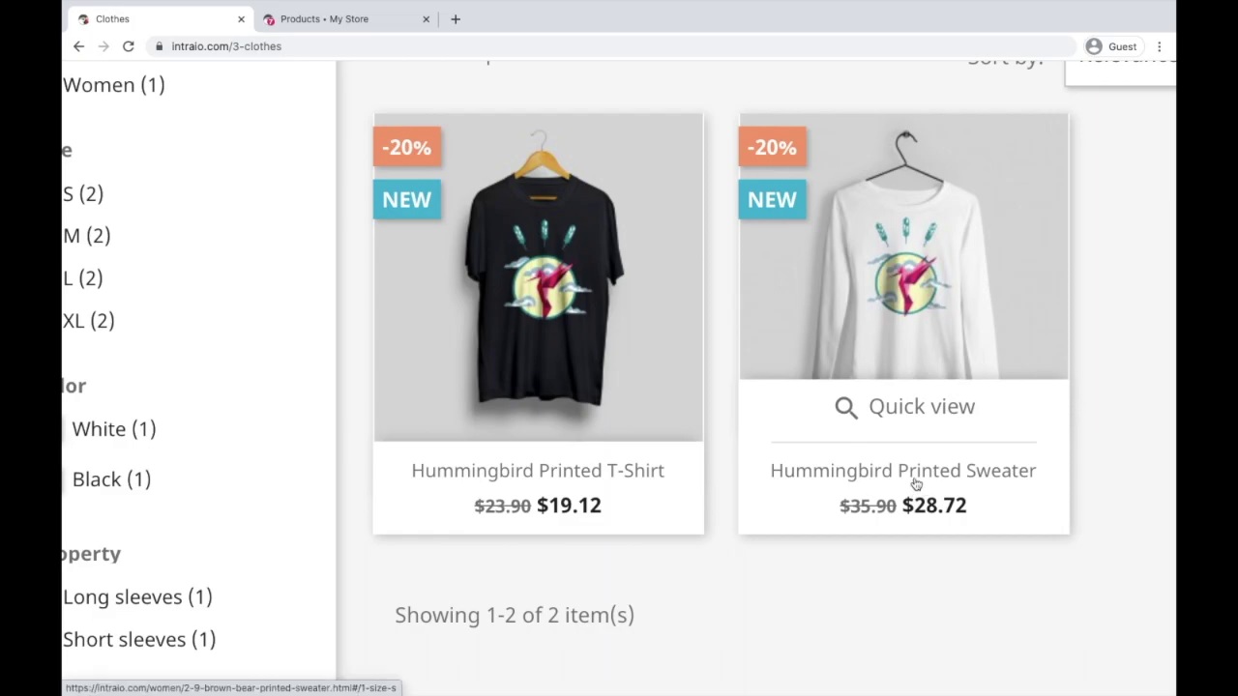
pyautogui.click(359, 20)
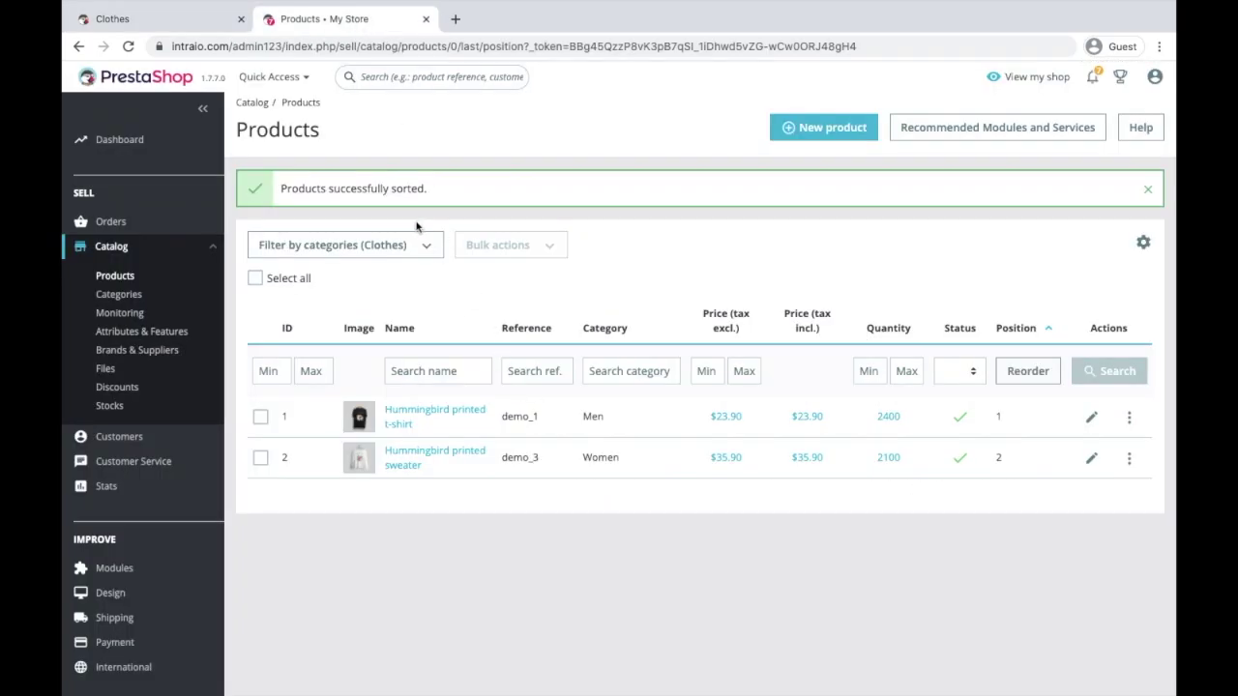
# Expand Home in the category filter to check which category is selected, leaving the filter as it is.
pyautogui.click(422, 250)
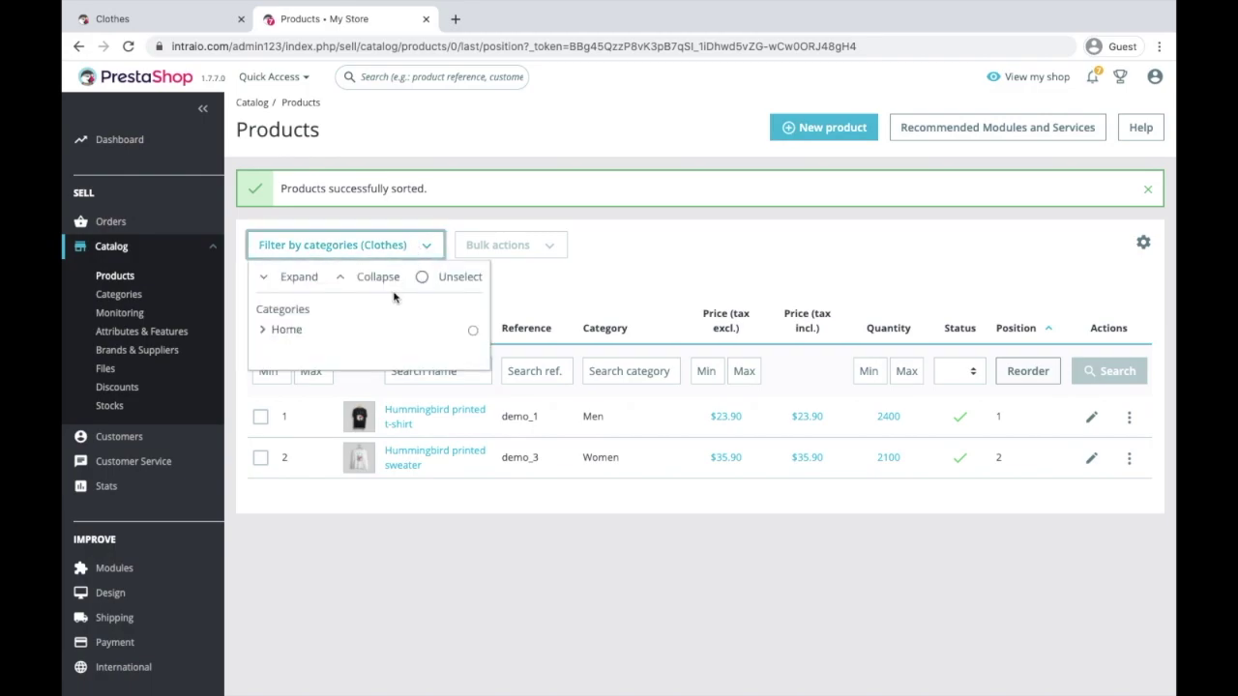
pyautogui.click(263, 331)
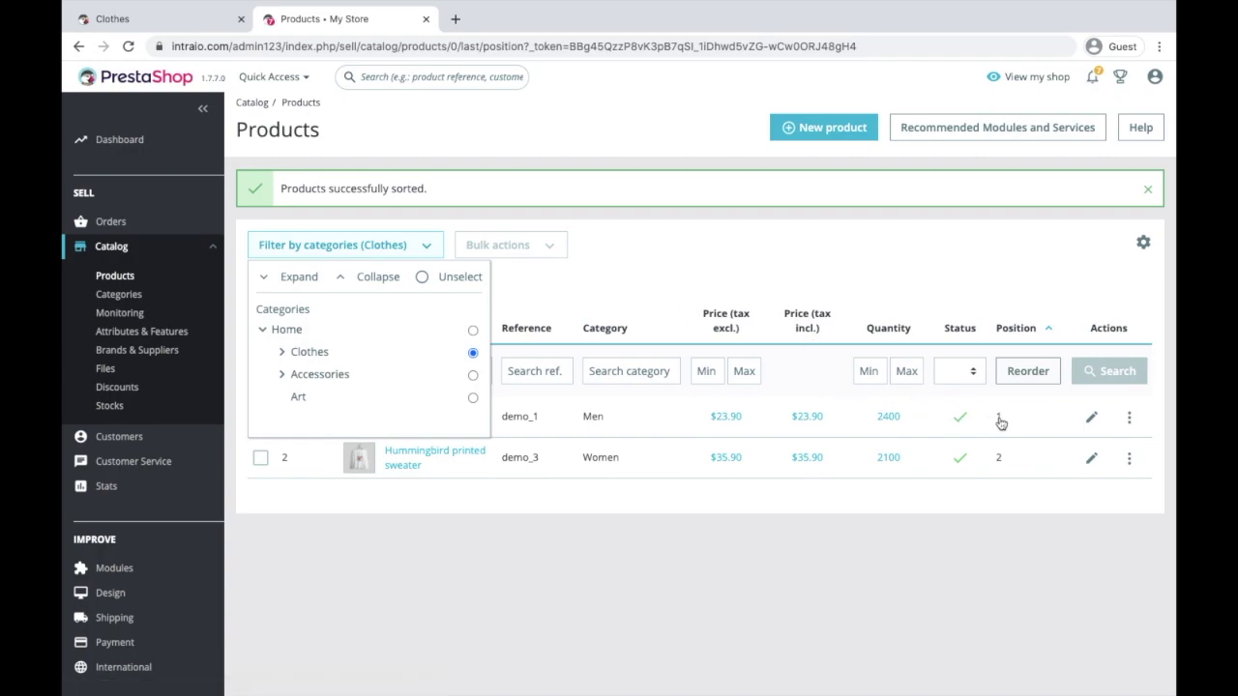
pyautogui.click(862, 291)
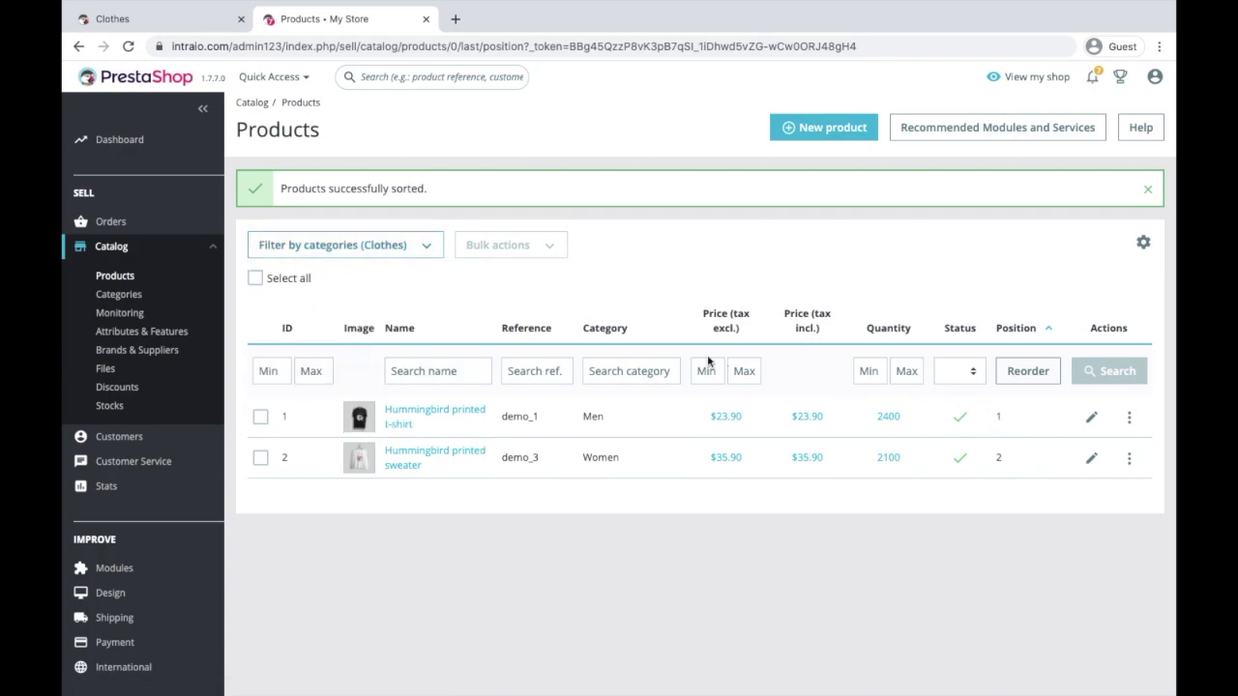
# Examine the product list's export, import and SQL options without running any of them.
pyautogui.click(1141, 244)
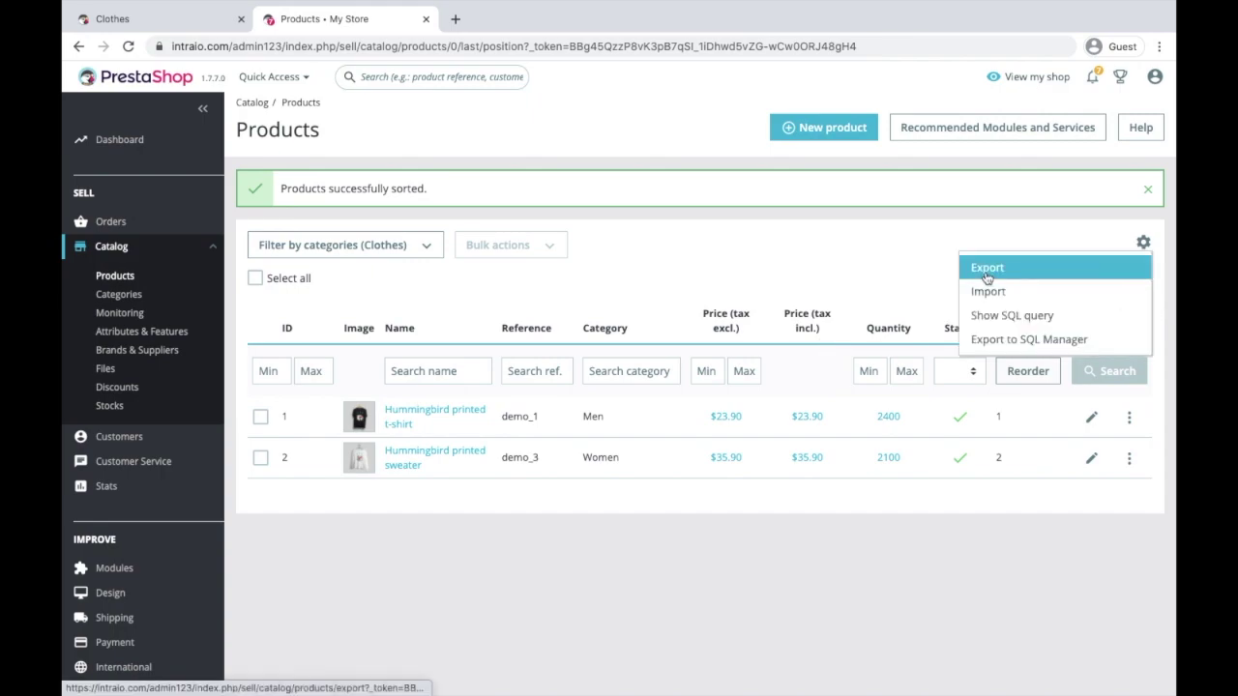
pyautogui.click(891, 275)
pyautogui.click(1141, 250)
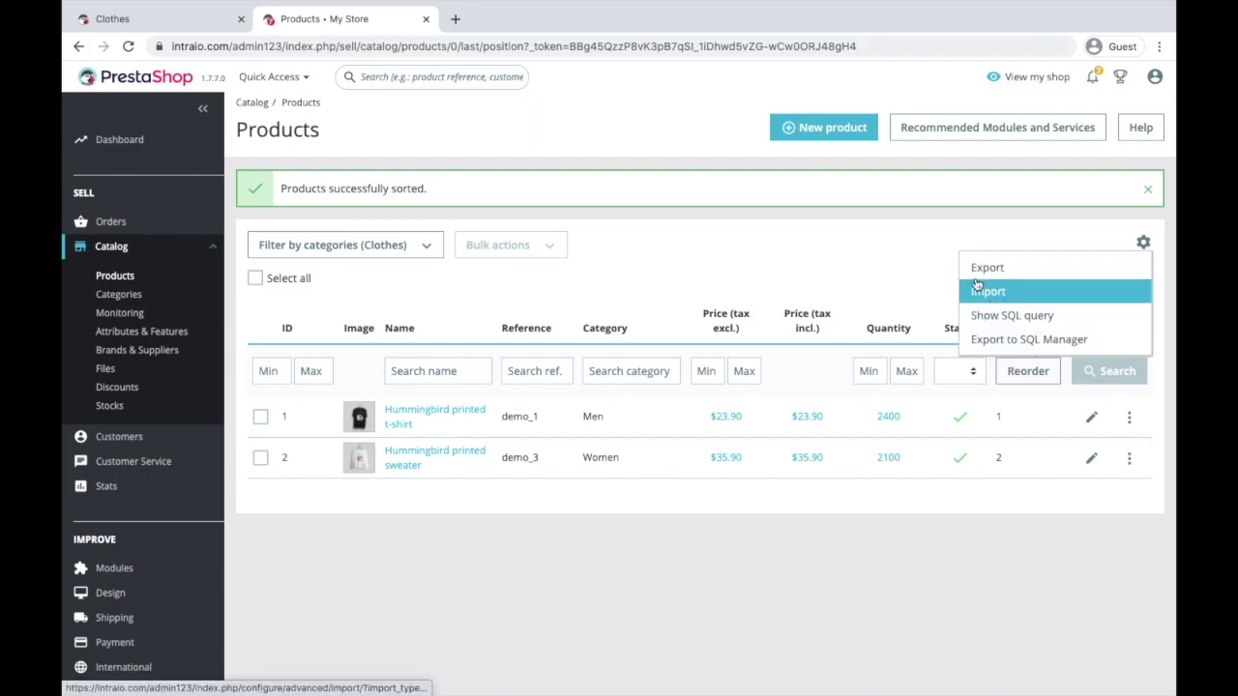
pyautogui.click(878, 257)
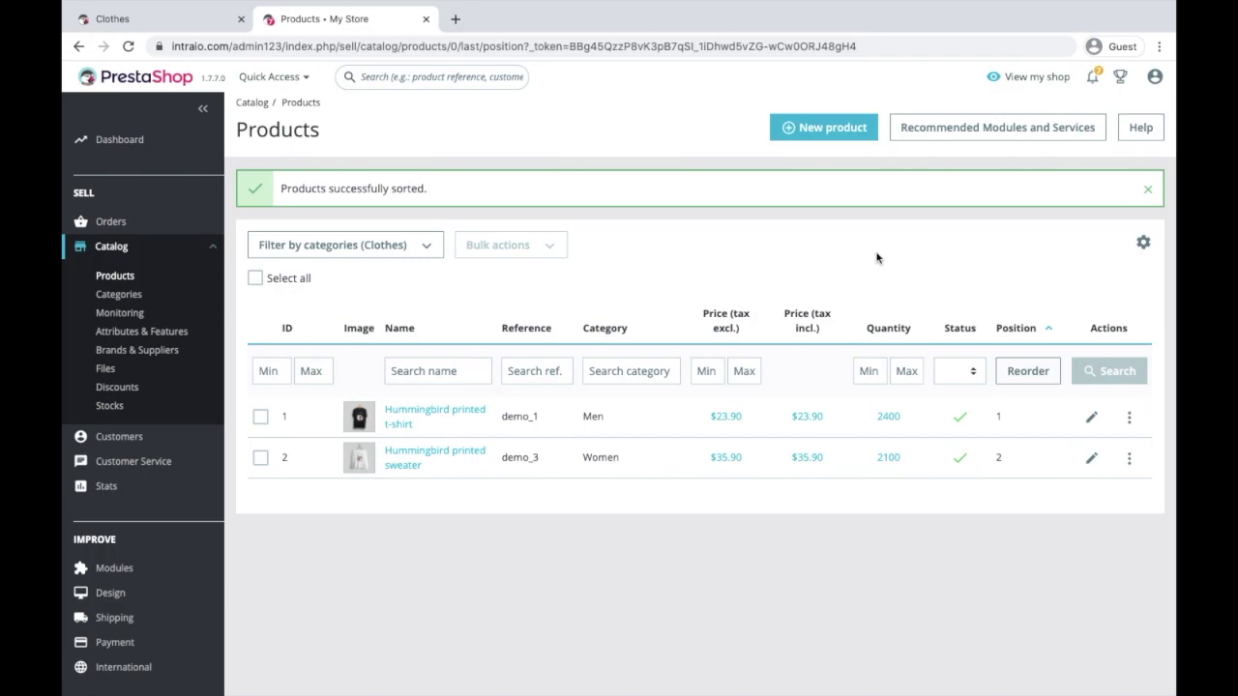
pyautogui.click(1146, 248)
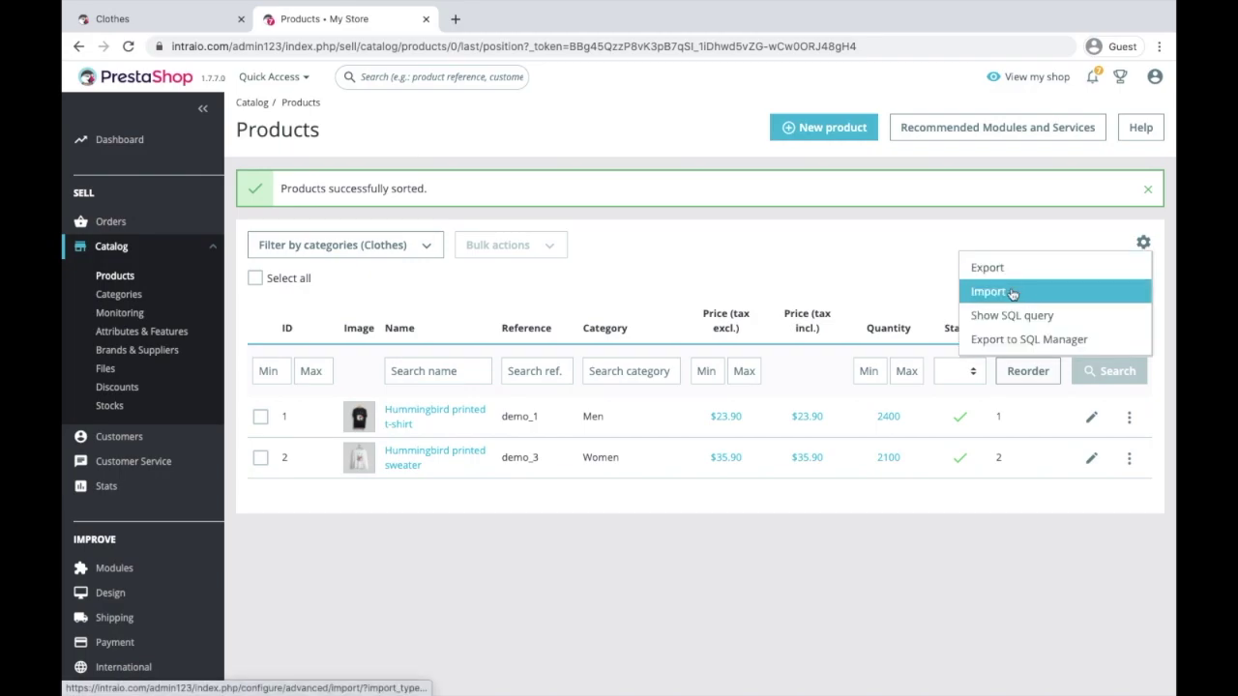
pyautogui.click(915, 273)
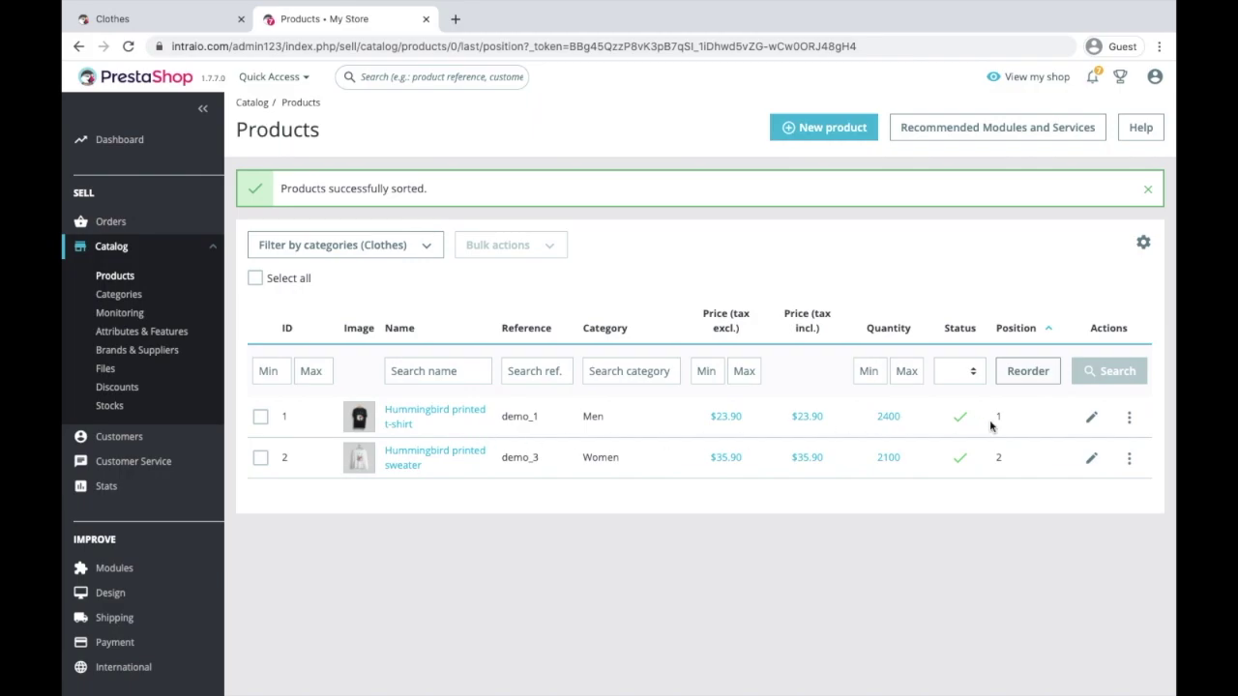
# Preview the Hummingbird printed t-shirt on the storefront and examine its product name and discounted price.
pyautogui.click(1130, 419)
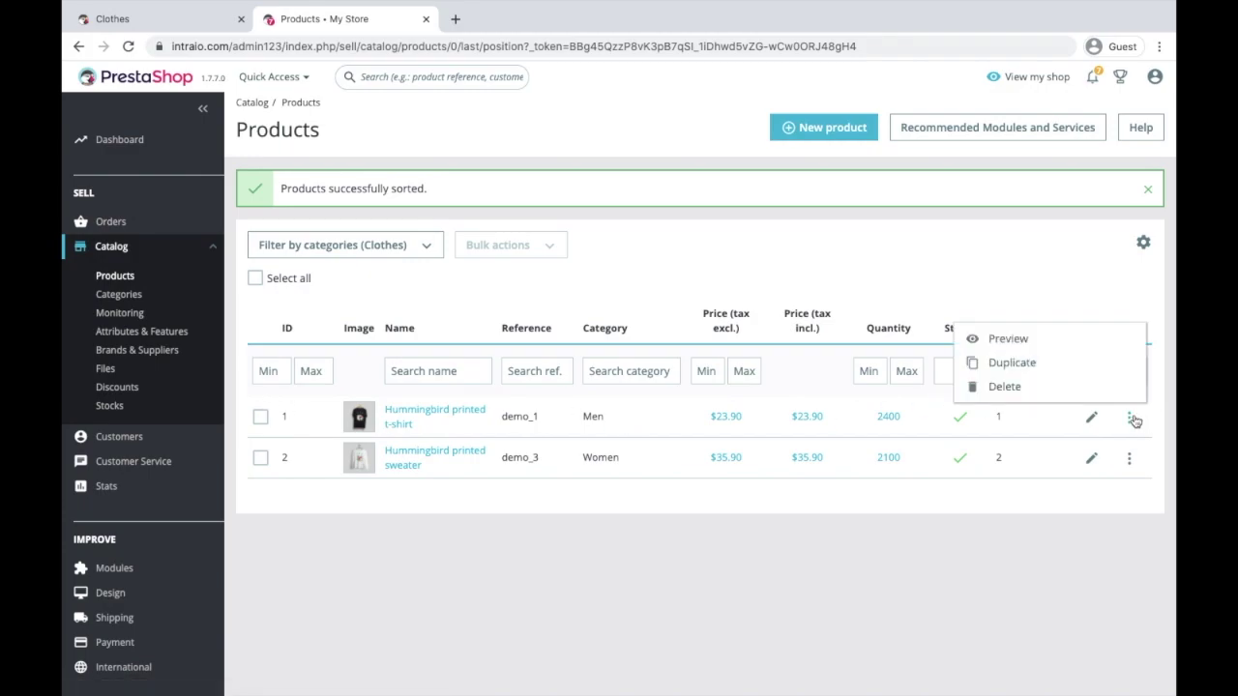
pyautogui.click(1034, 341)
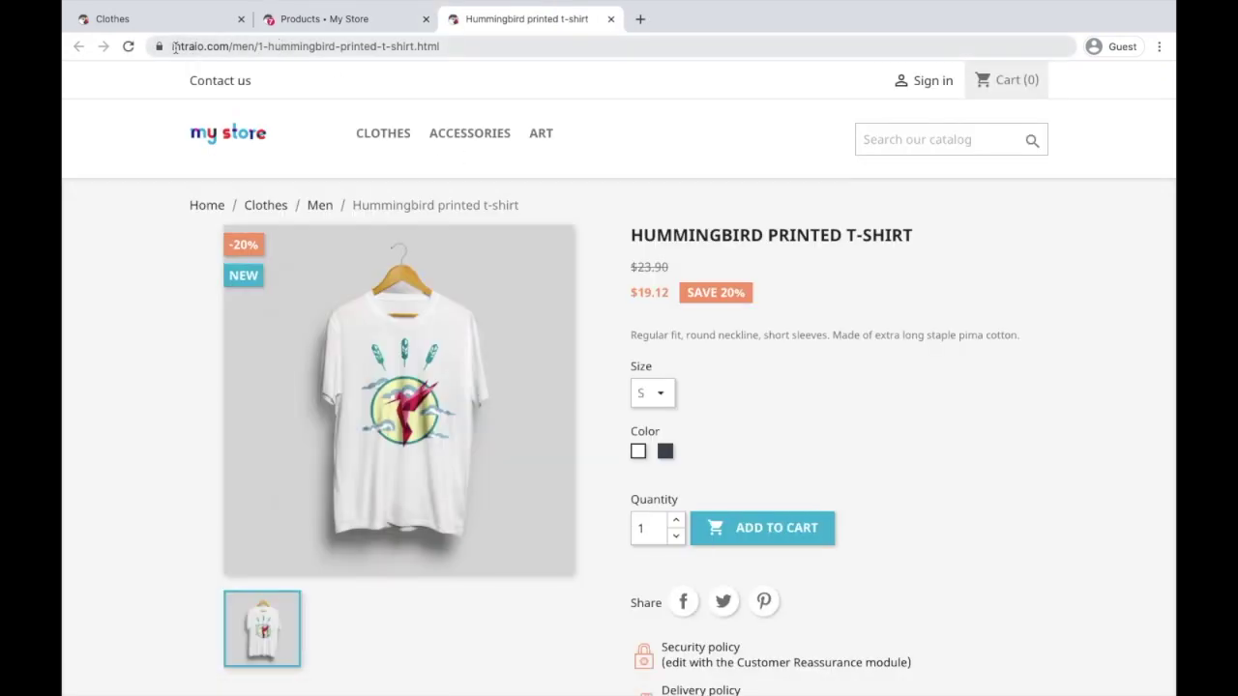
pyautogui.click(170, 46)
pyautogui.press('Return')
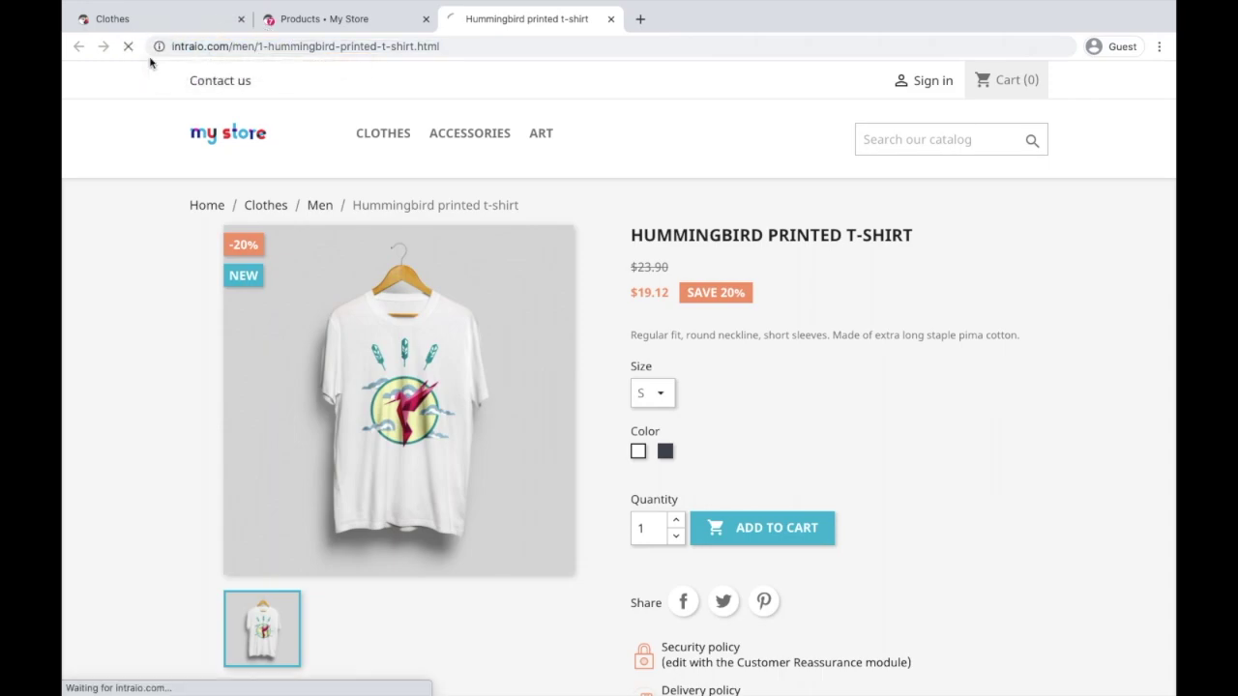
pyautogui.scroll(-2, 425, 325)
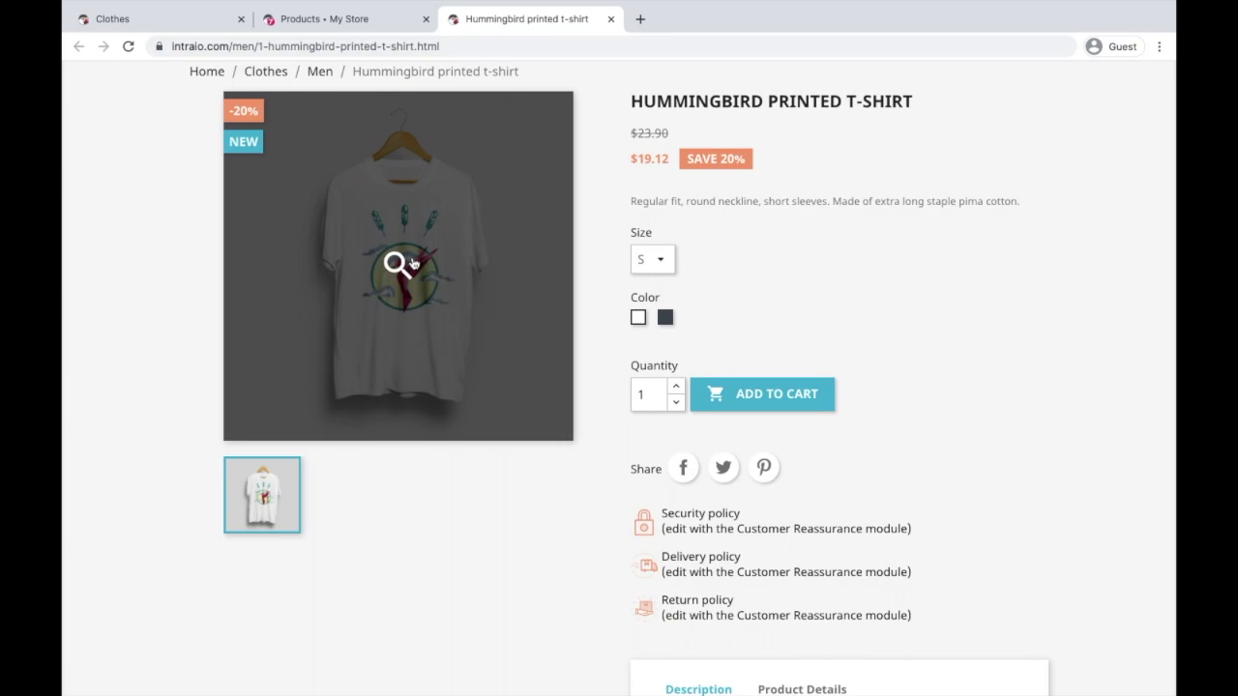
pyautogui.moveTo(637, 93); pyautogui.dragTo(909, 100)
pyautogui.doubleClick(646, 161)
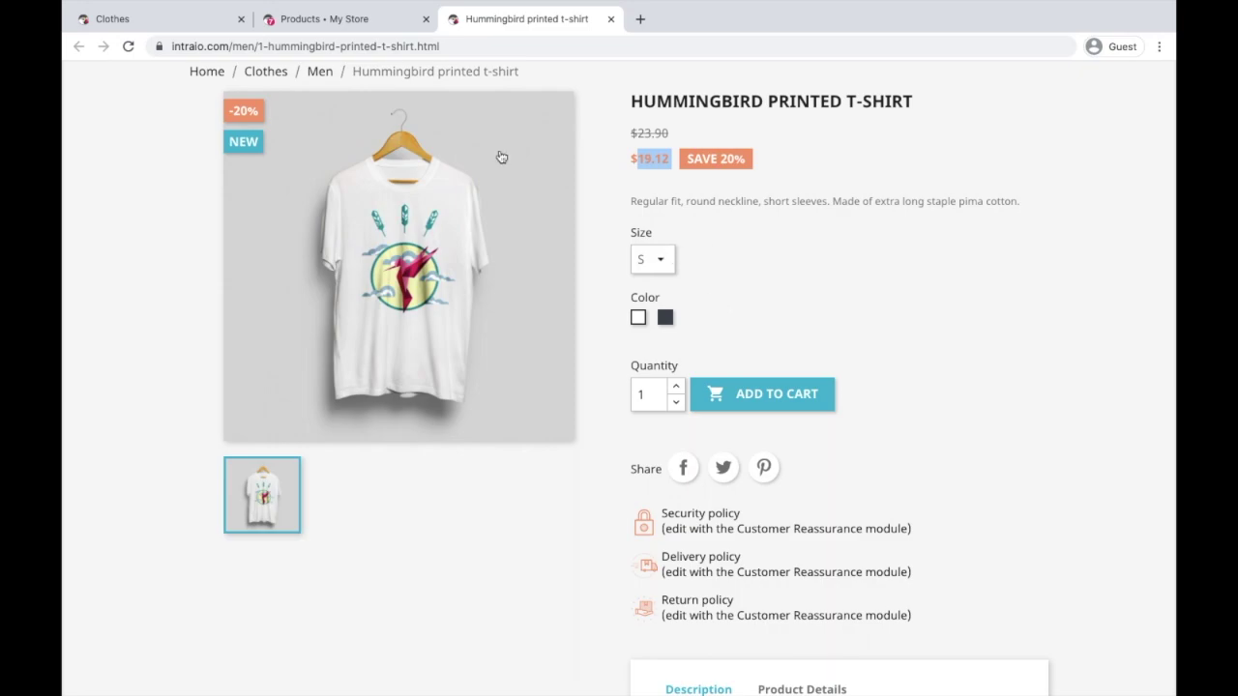
# Return to the admin product list, open the Hummingbird printed t-shirt for editing, and look through its basic settings.
pyautogui.click(360, 19)
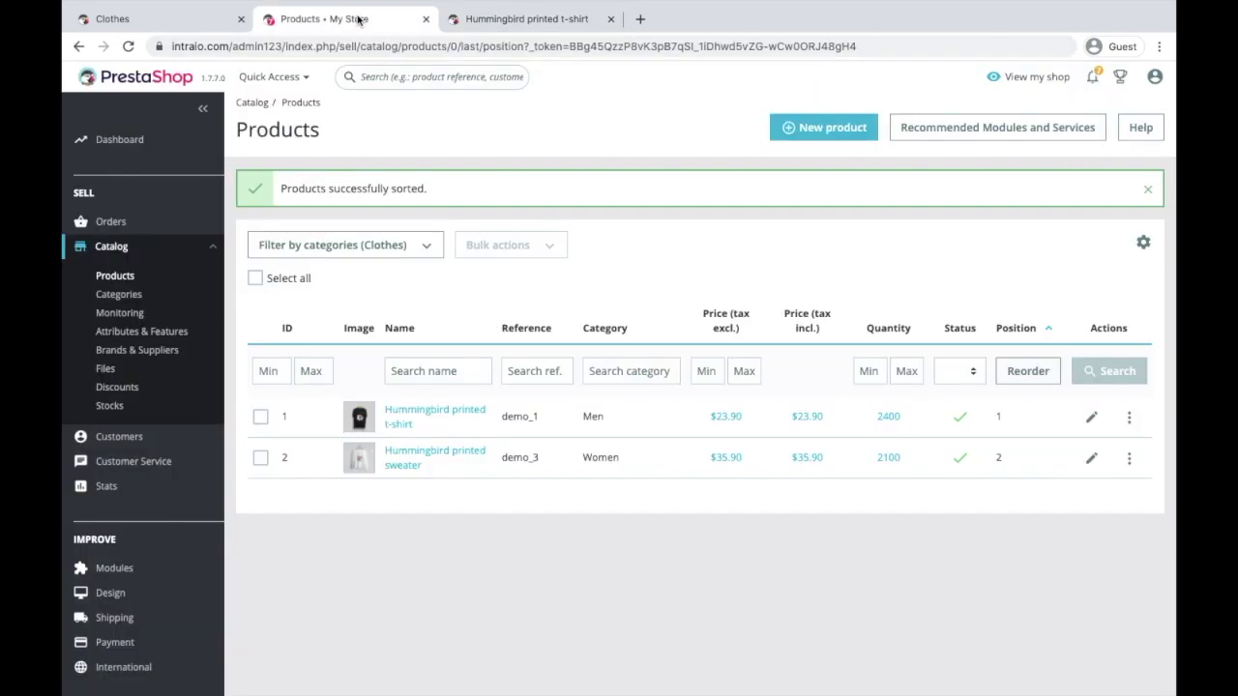
pyautogui.click(1091, 422)
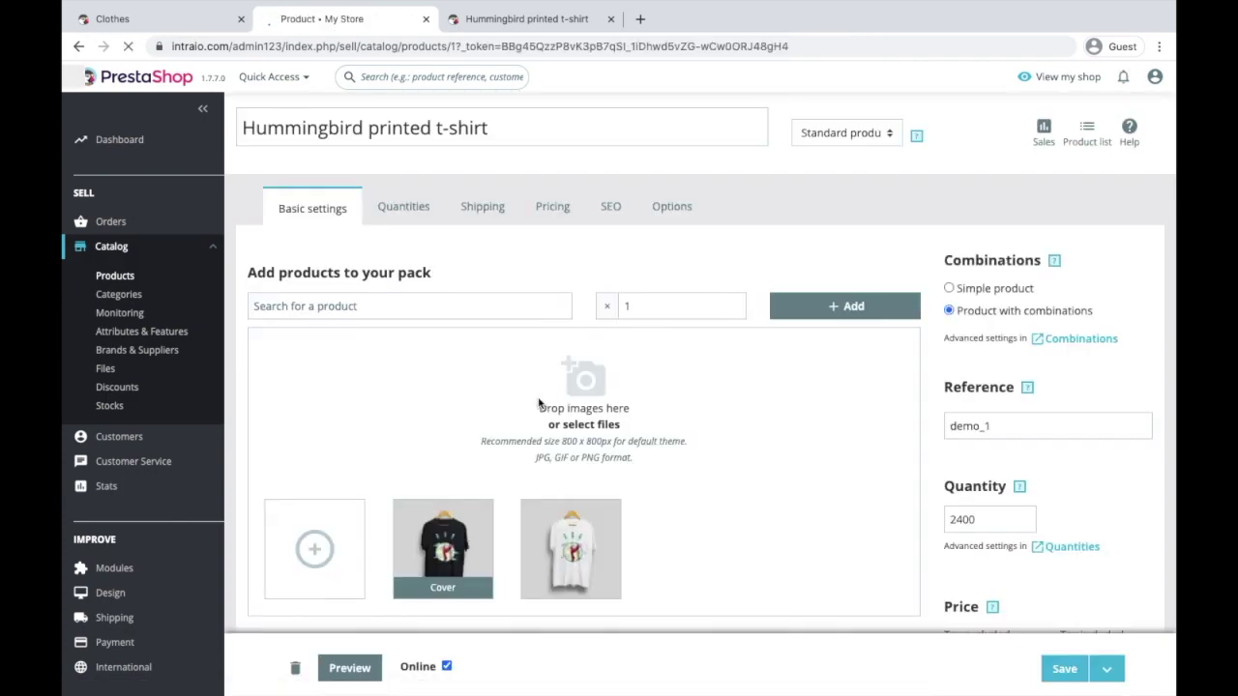
pyautogui.scroll(-5, 489, 312)
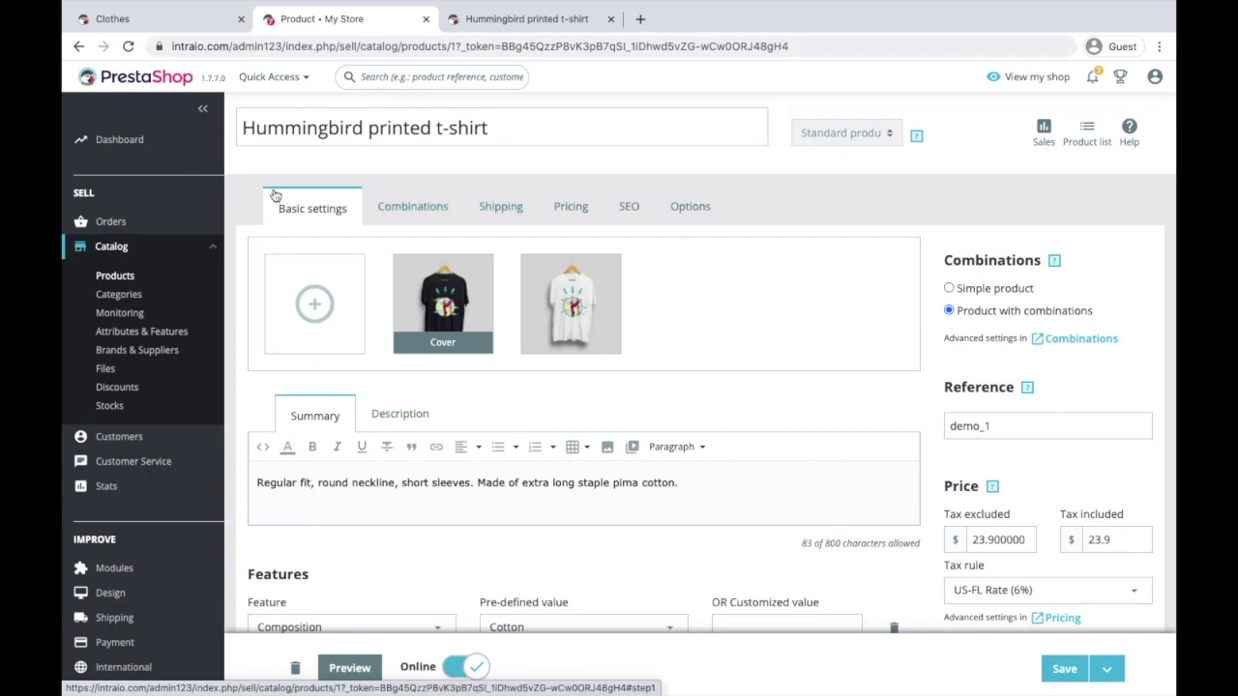
# Return to the product list, create a new product named "Demo Product", and save it.
pyautogui.click(114, 277)
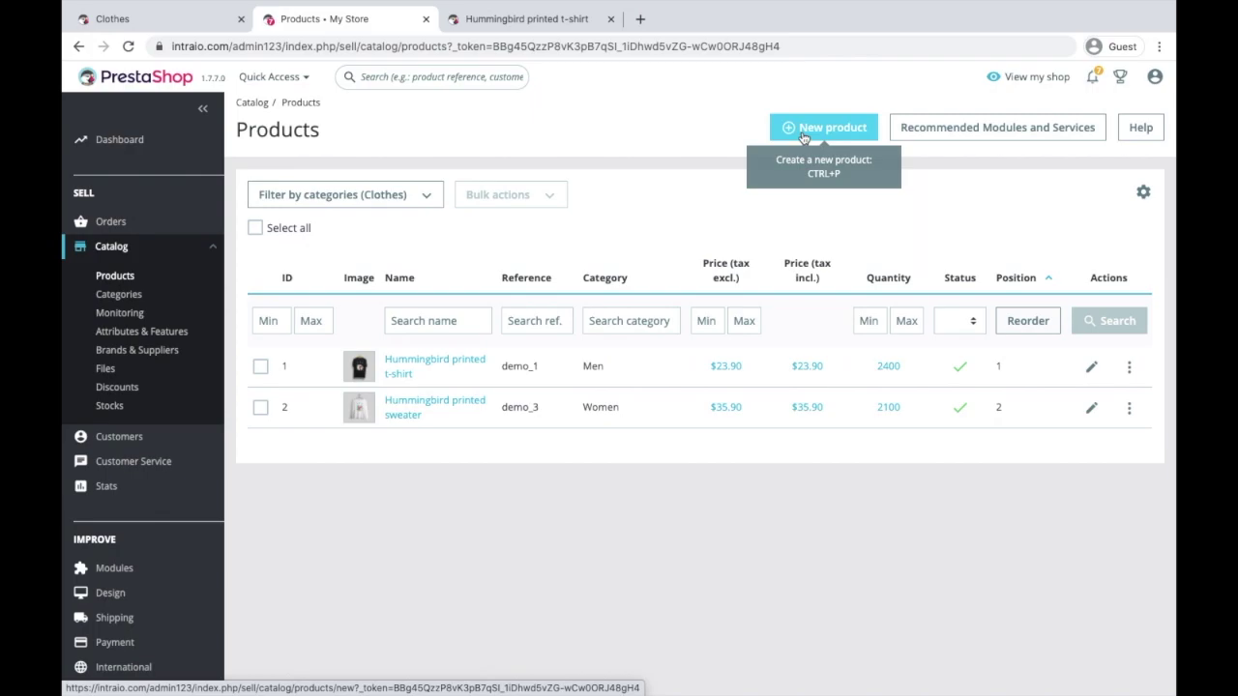
pyautogui.click(803, 138)
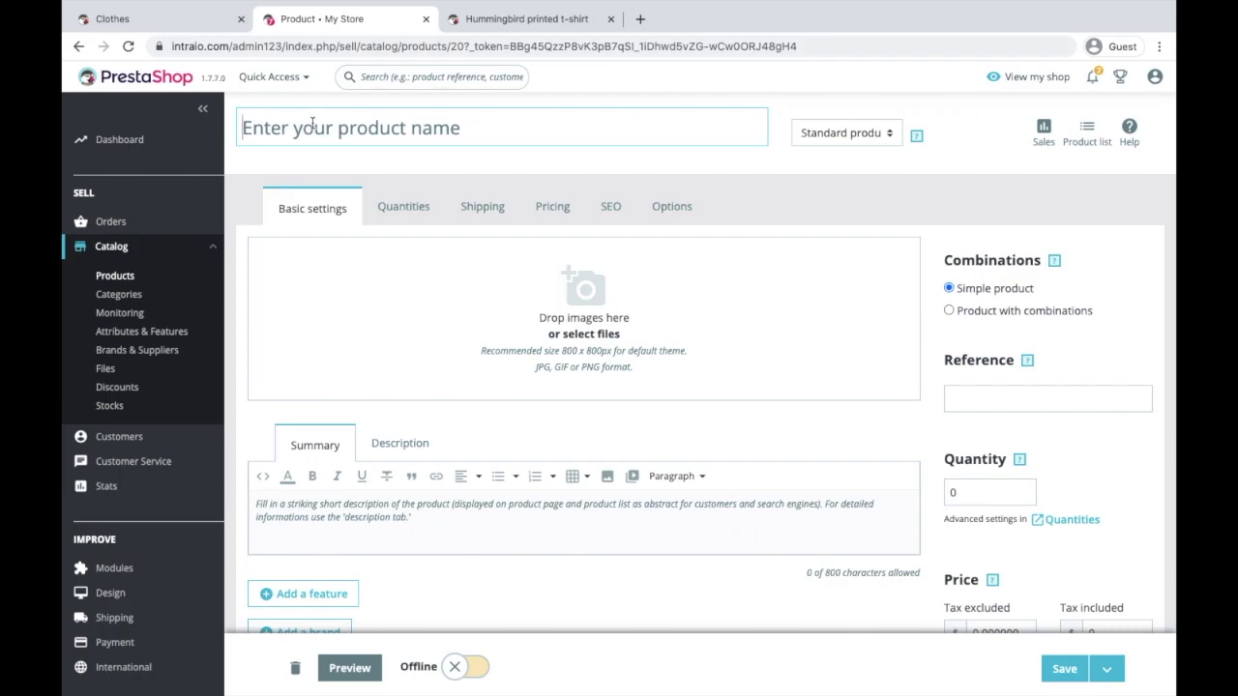
pyautogui.write('Demo Product')
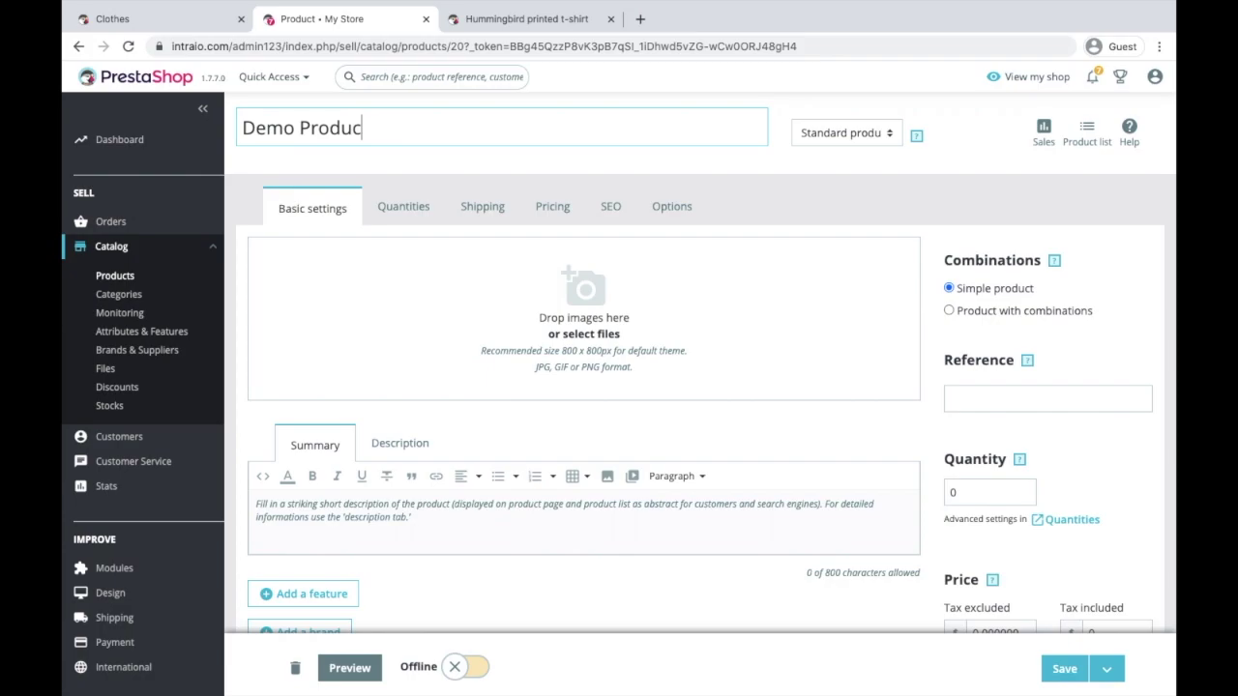
pyautogui.click(1056, 669)
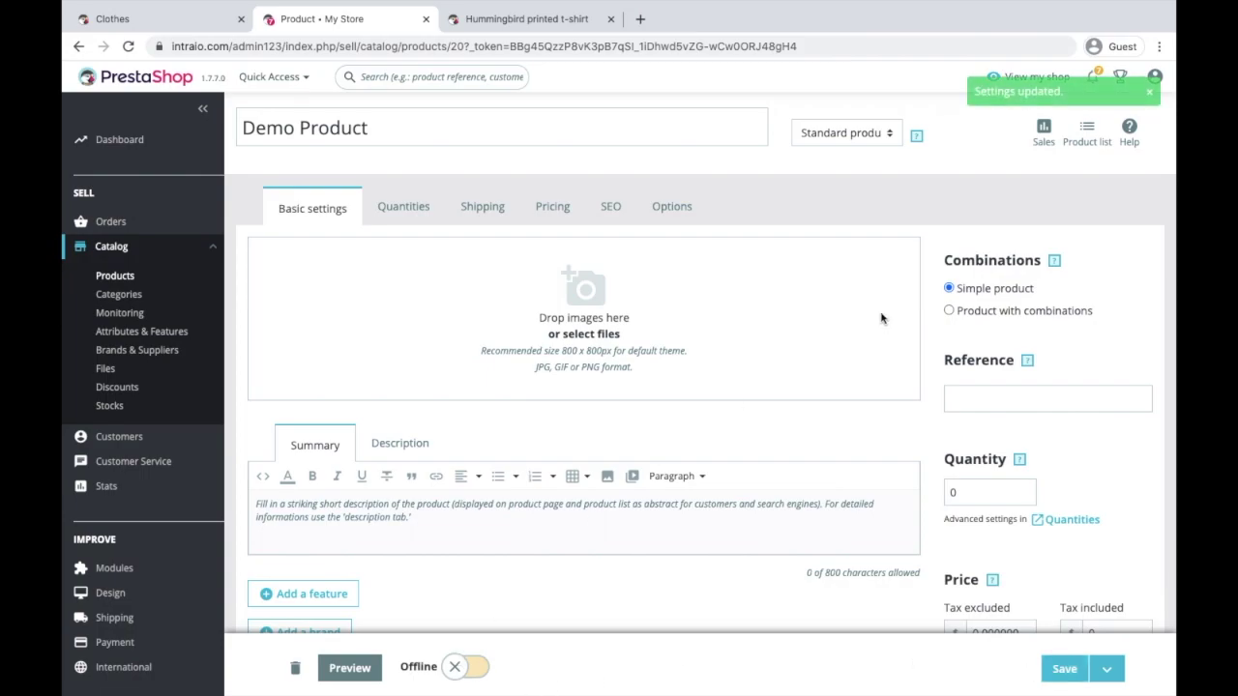
# Set the Demo Product online, save it, and open its storefront preview to check the product name.
pyautogui.click(466, 667)
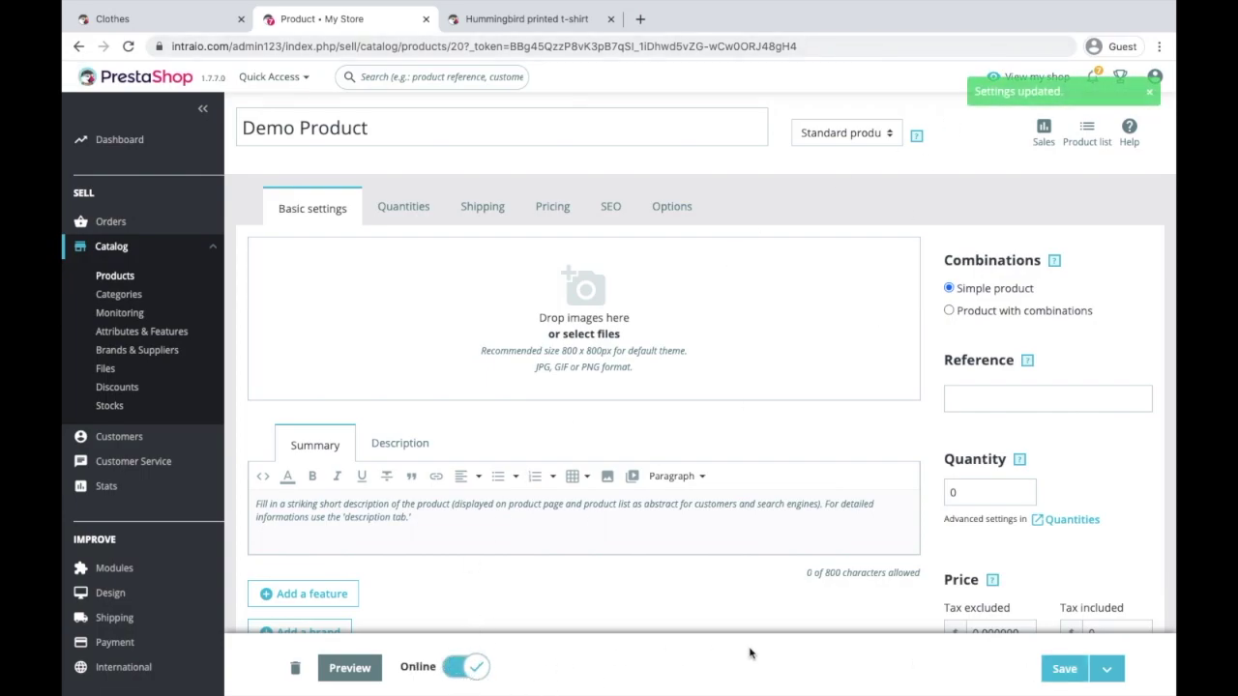
pyautogui.click(1064, 669)
pyautogui.click(343, 668)
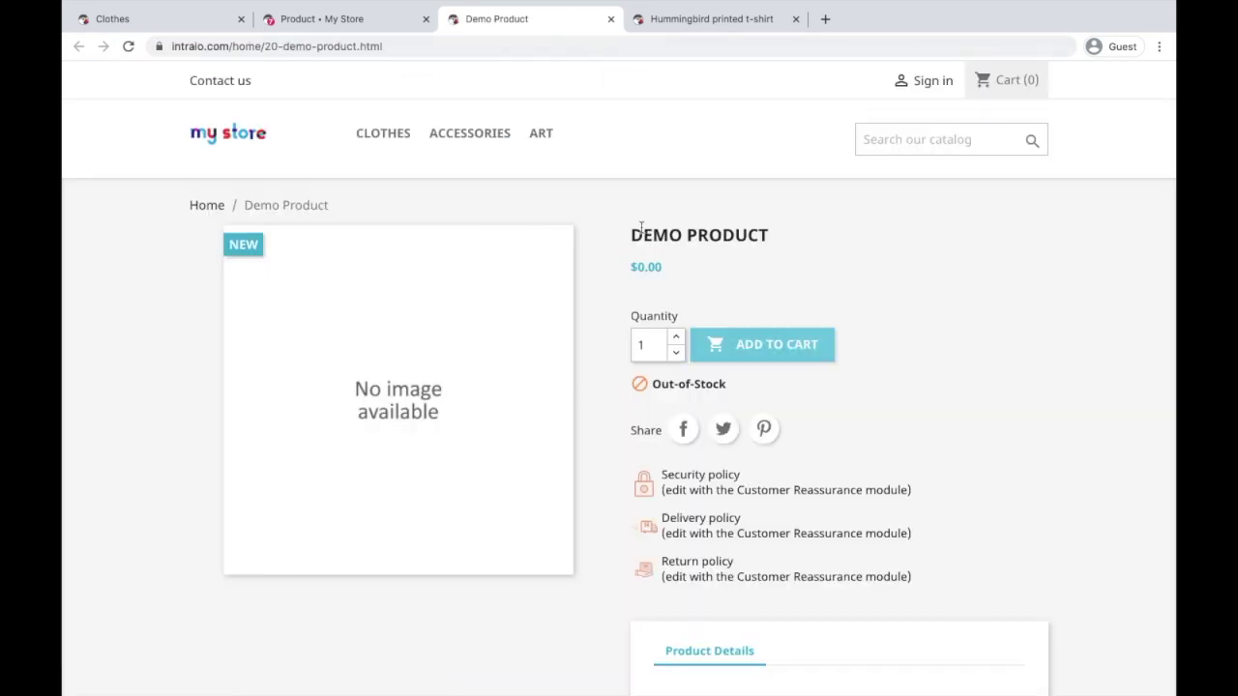
pyautogui.moveTo(641, 227); pyautogui.dragTo(632, 233)
# Return to the product editor and enter "Summary" as the Demo Product's short summary text.
pyautogui.click(347, 26)
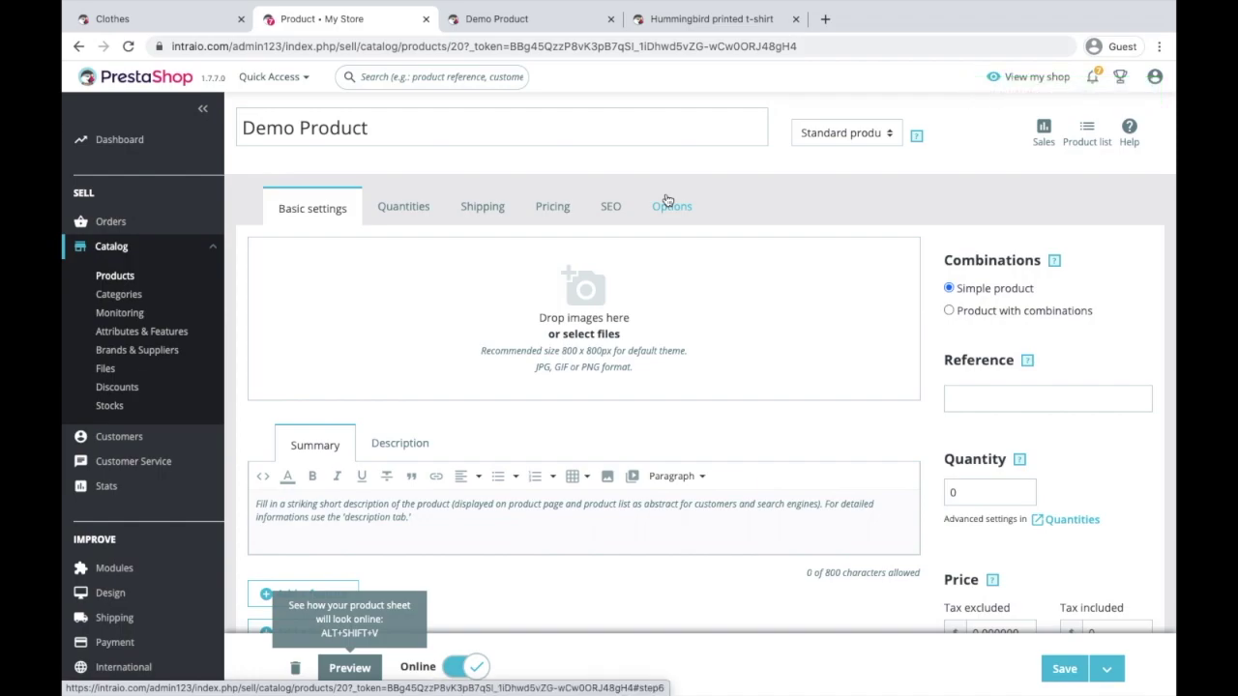
pyautogui.click(415, 142)
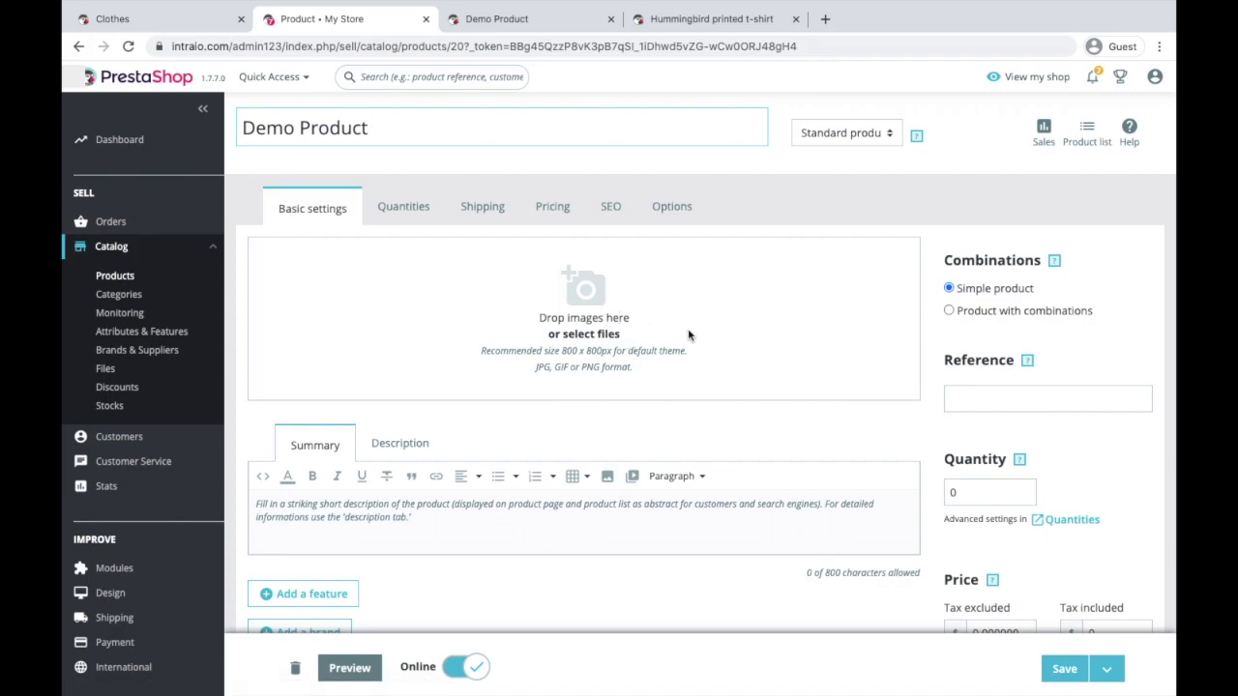
pyautogui.scroll(-2, 482, 423)
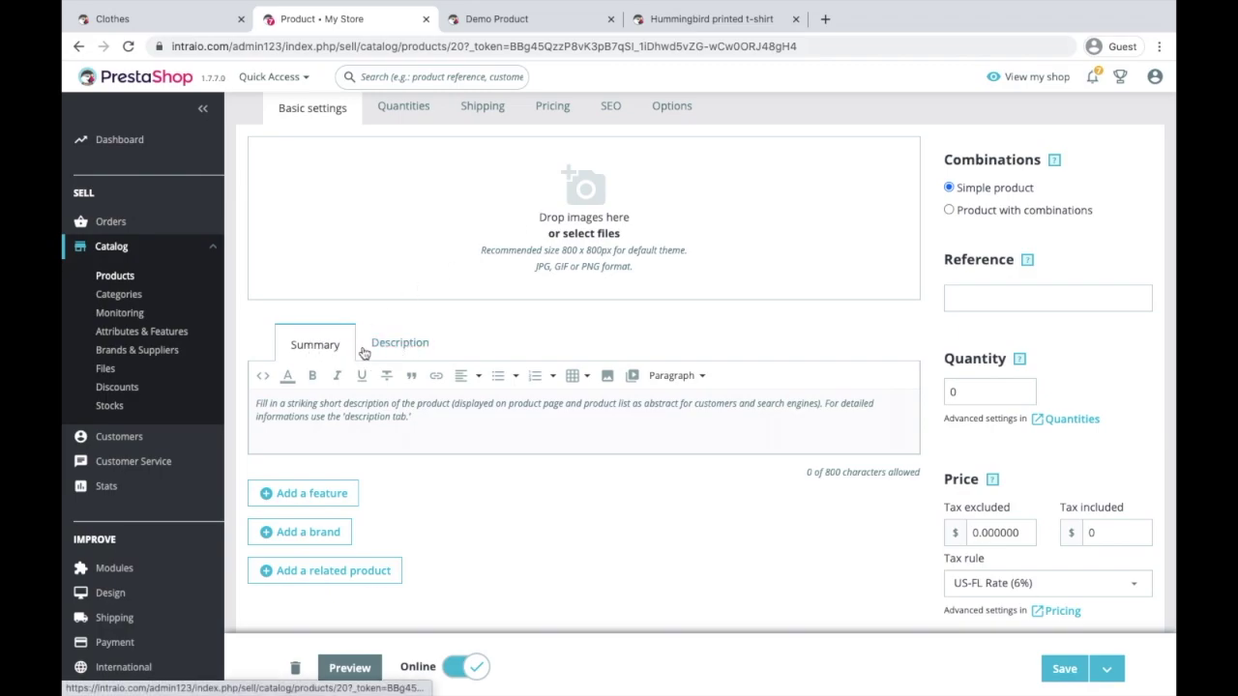
pyautogui.click(401, 350)
pyautogui.click(315, 345)
pyautogui.click(342, 410)
pyautogui.write('Summary')
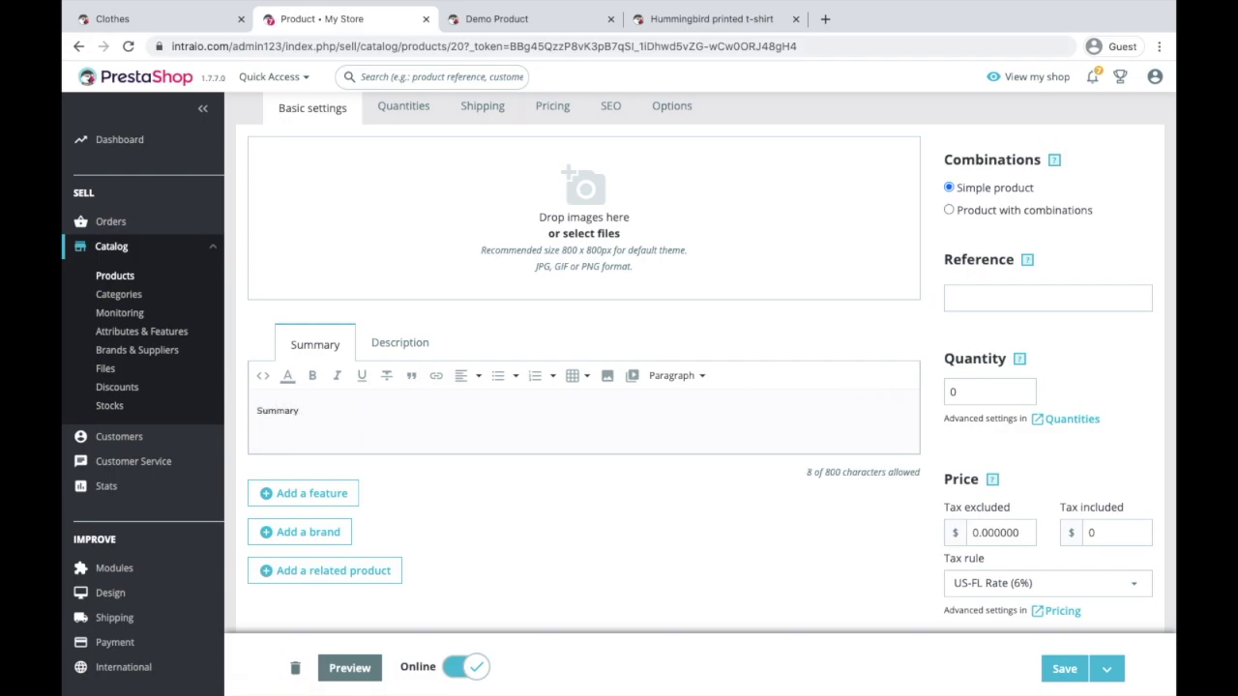
# Enter "Description" as the product's description text and save the product.
pyautogui.click(397, 351)
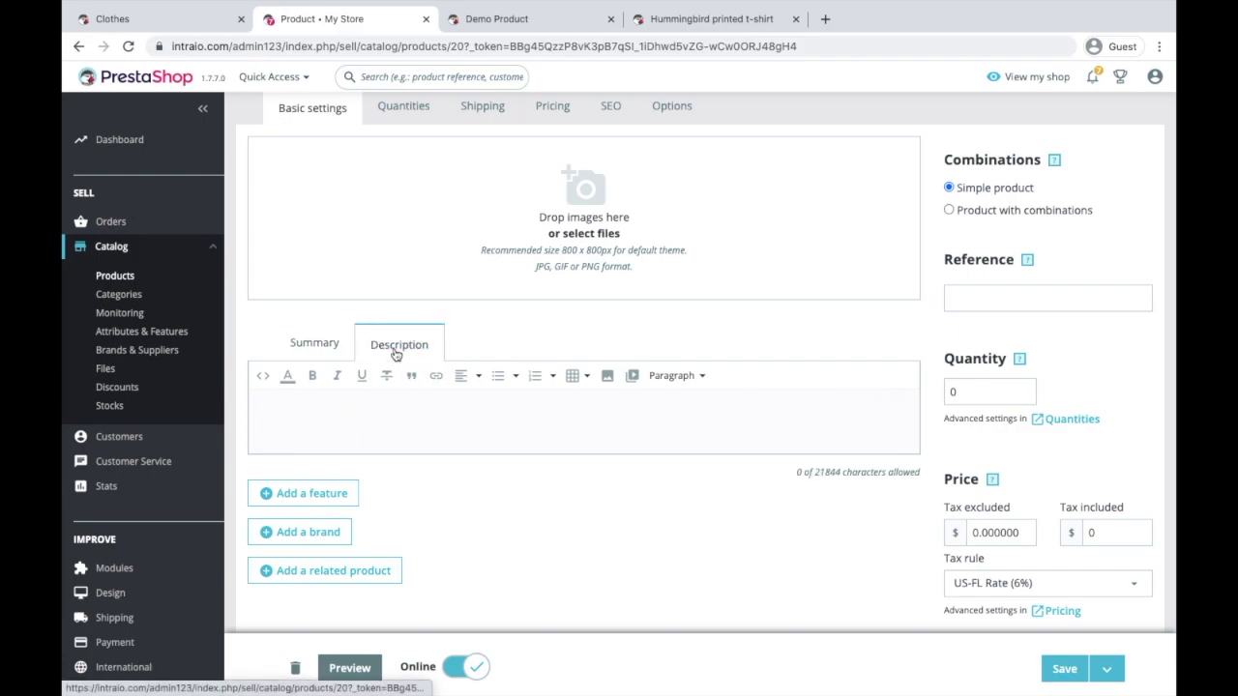
pyautogui.click(327, 418)
pyautogui.write('Descripti')
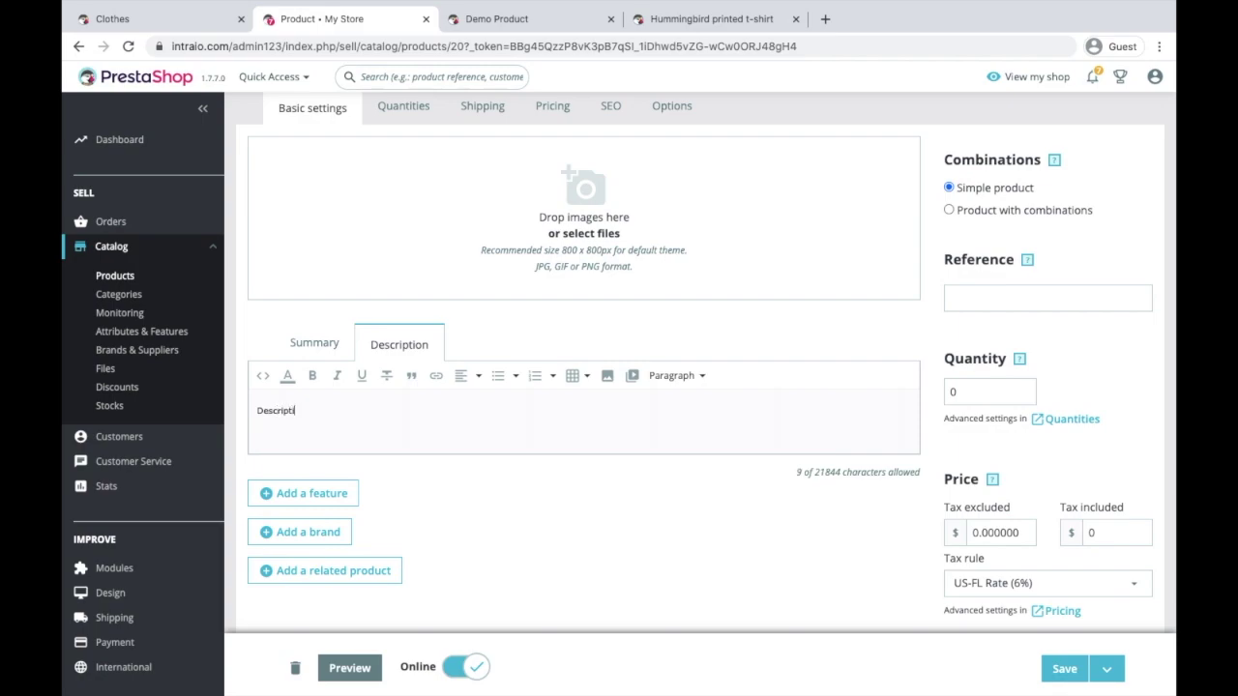
pyautogui.write('on')
pyautogui.click(1065, 671)
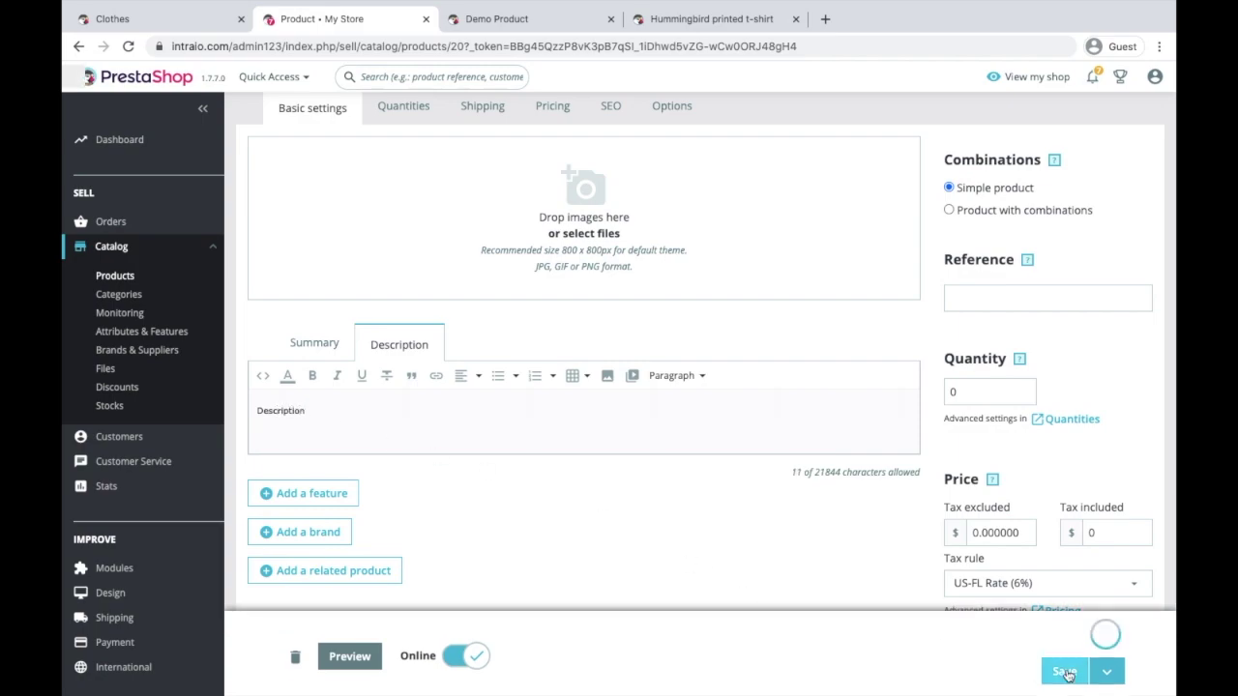
# Reload the Demo Product's storefront page and examine where the summary and description texts are shown.
pyautogui.click(523, 20)
pyautogui.hotkey('ctrl', 'r')
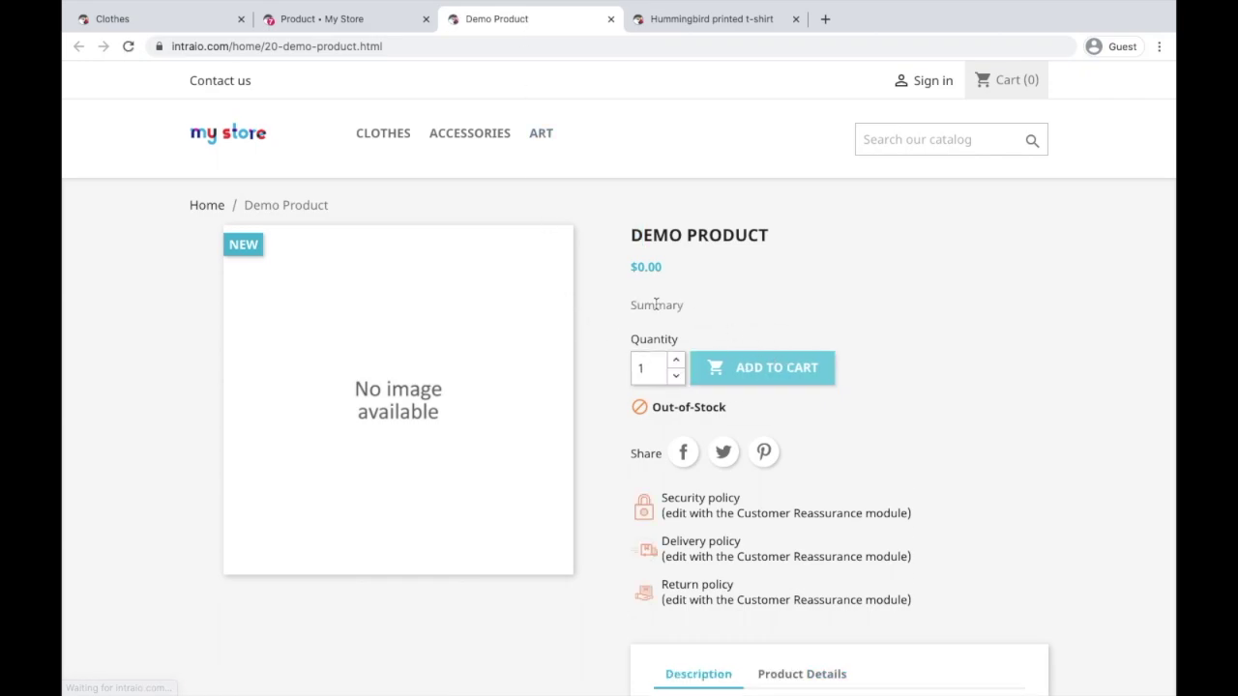
pyautogui.doubleClick(656, 305)
pyautogui.scroll(-2, 714, 538)
pyautogui.click(752, 520)
pyautogui.doubleClick(677, 513)
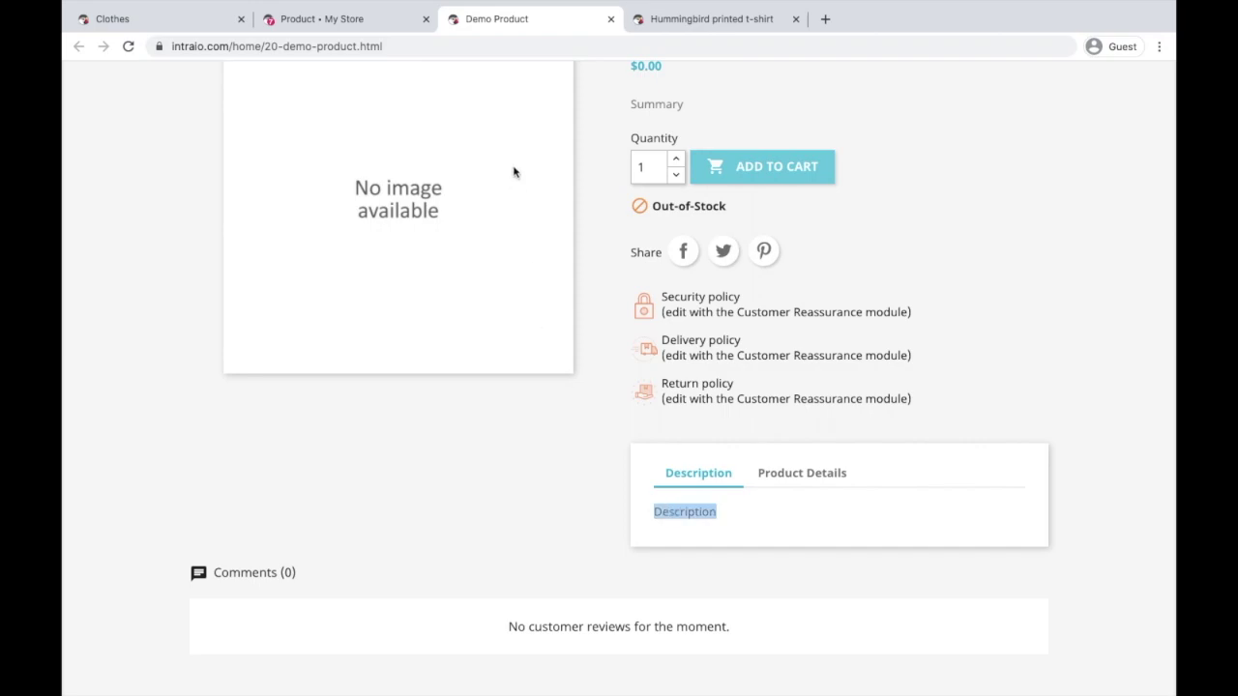
# Return to the product editor, insert the cms-img image into the summary from the file manager, and save the product.
pyautogui.click(350, 21)
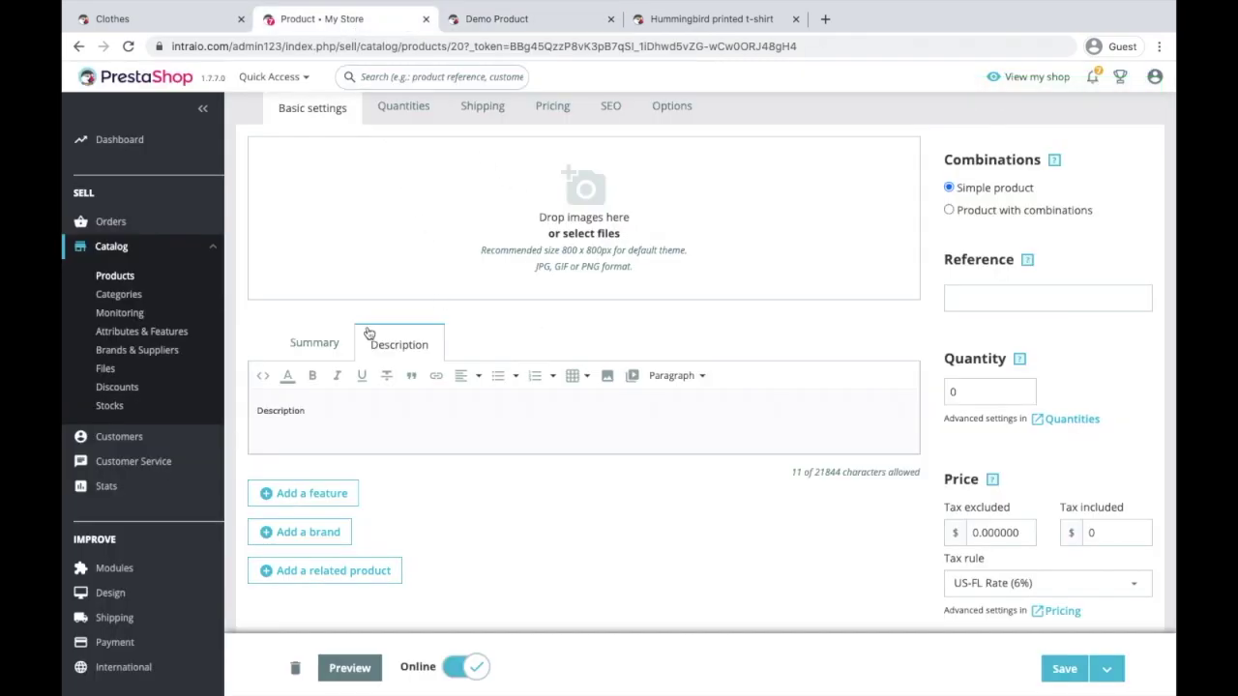
pyautogui.click(315, 343)
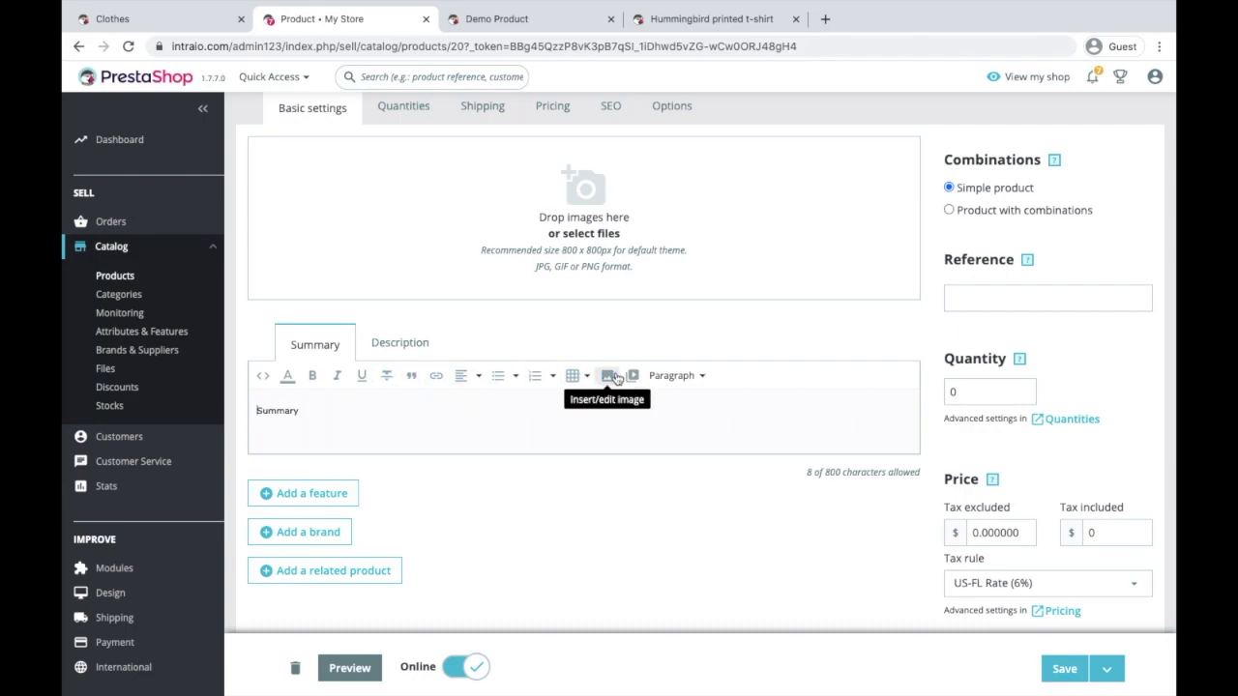
pyautogui.click(610, 376)
pyautogui.click(745, 354)
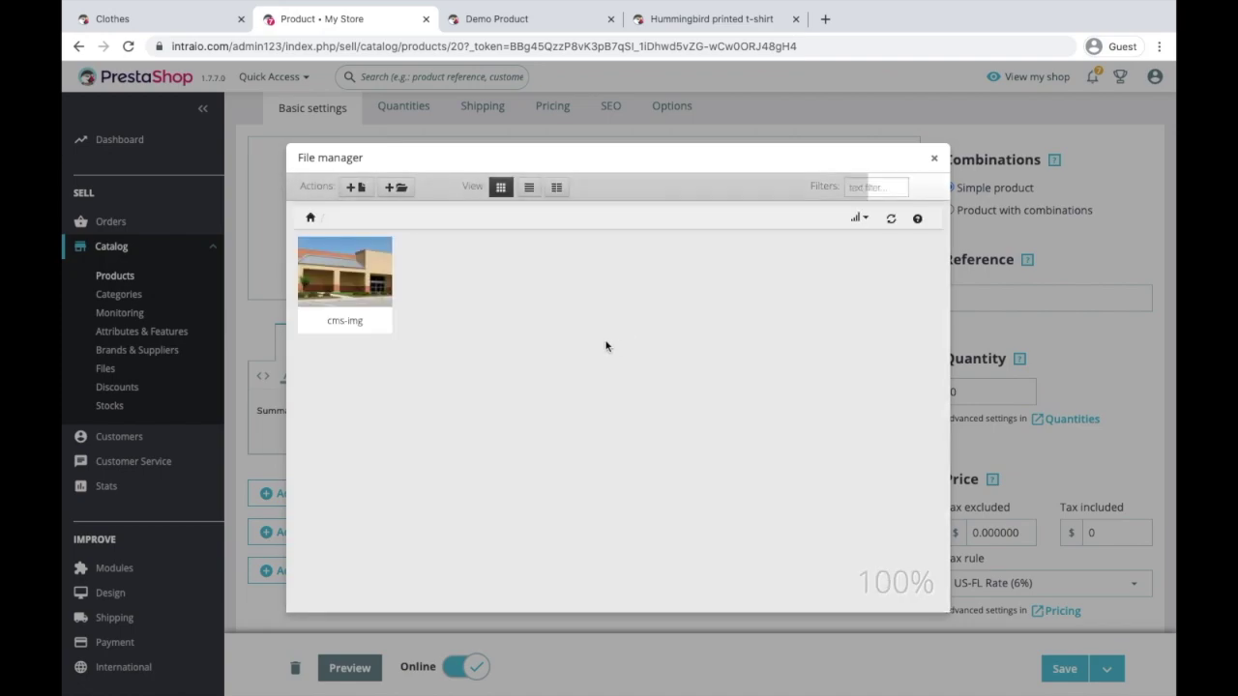
pyautogui.click(344, 275)
pyautogui.click(709, 450)
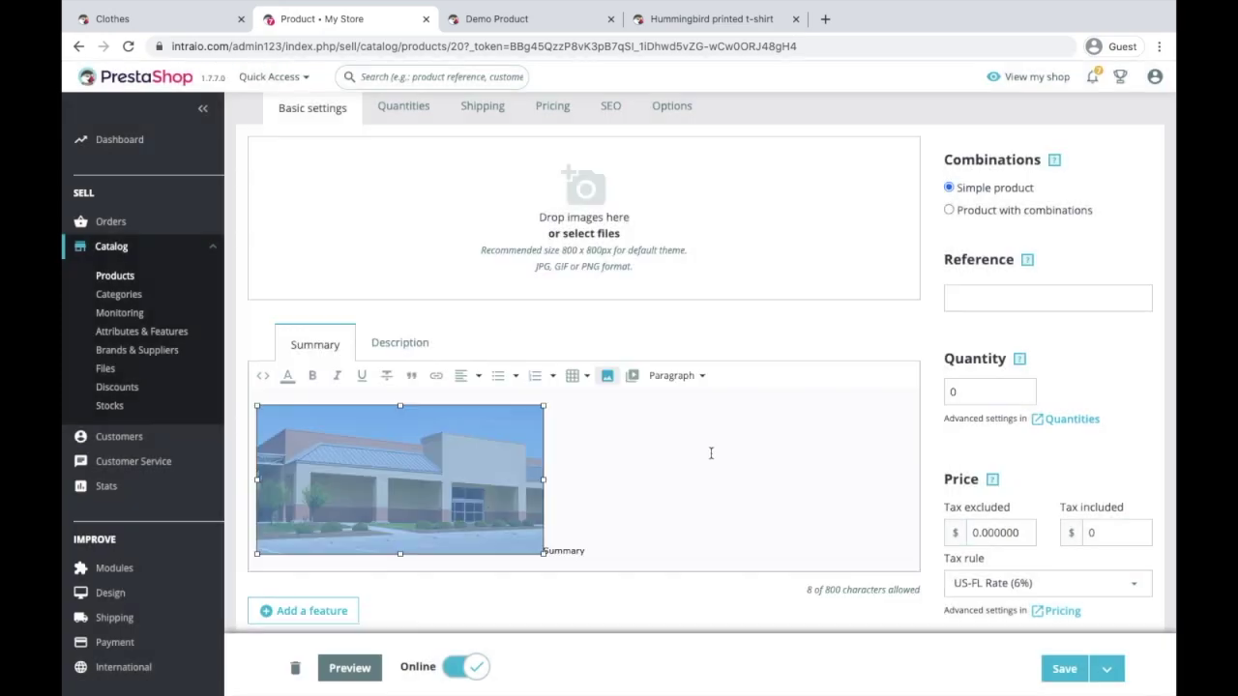
pyautogui.click(1064, 669)
# Reload the storefront page to check the summary image, and return to the editor to delete that image from the summary.
pyautogui.click(496, 18)
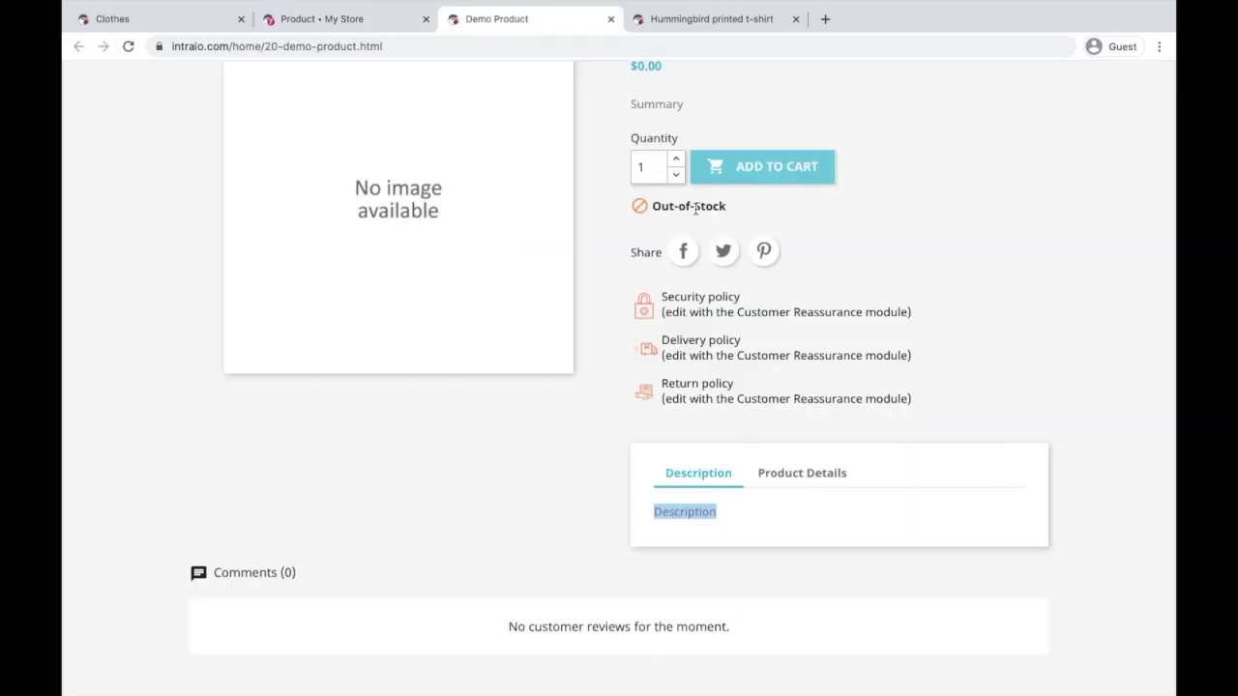
pyautogui.hotkey('ctrl', 'r')
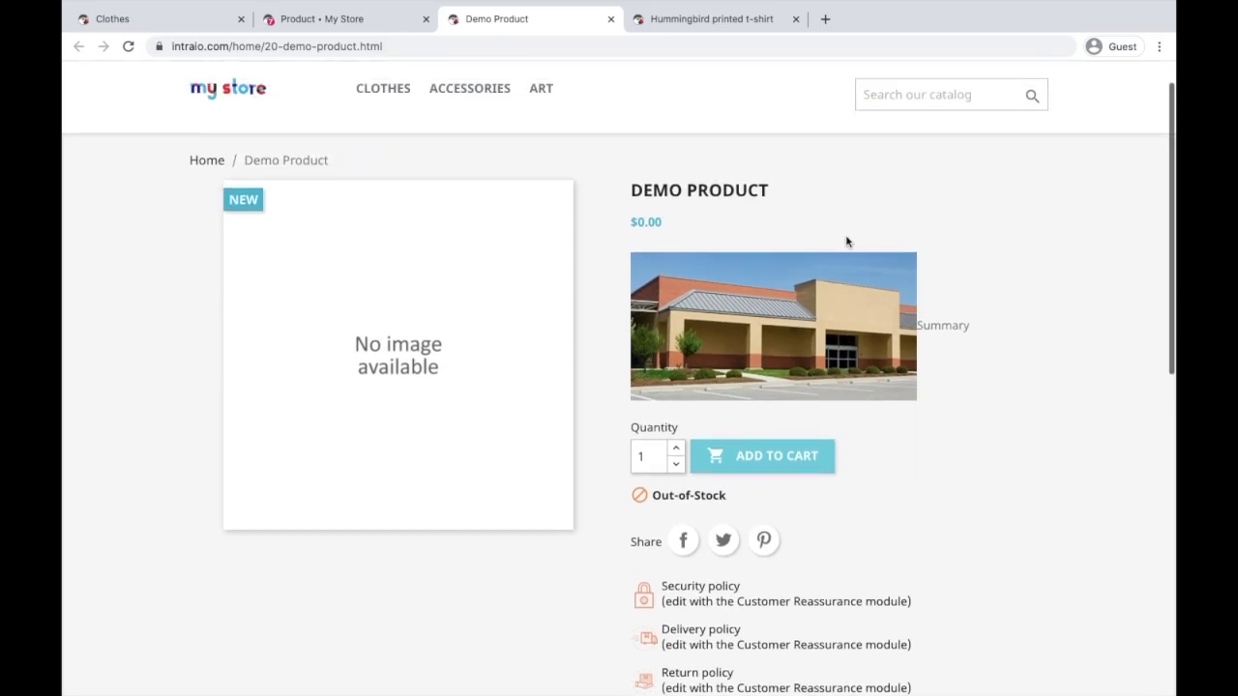
pyautogui.scroll(1, 847, 242)
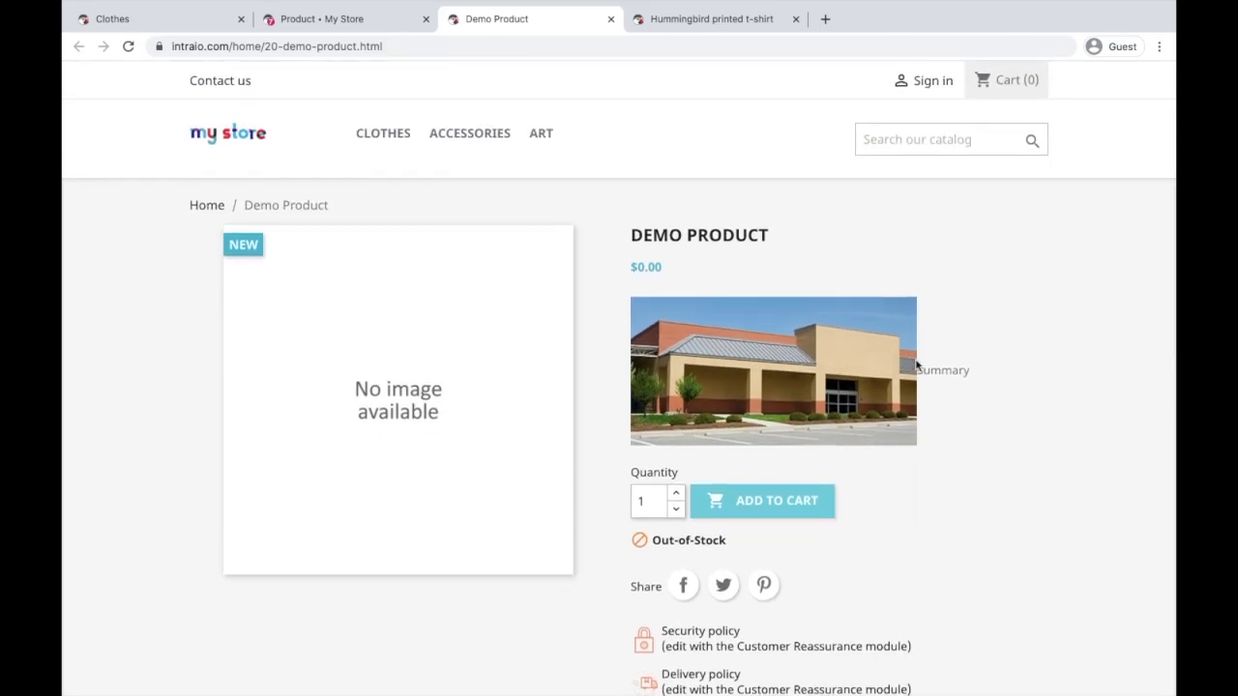
pyautogui.click(345, 19)
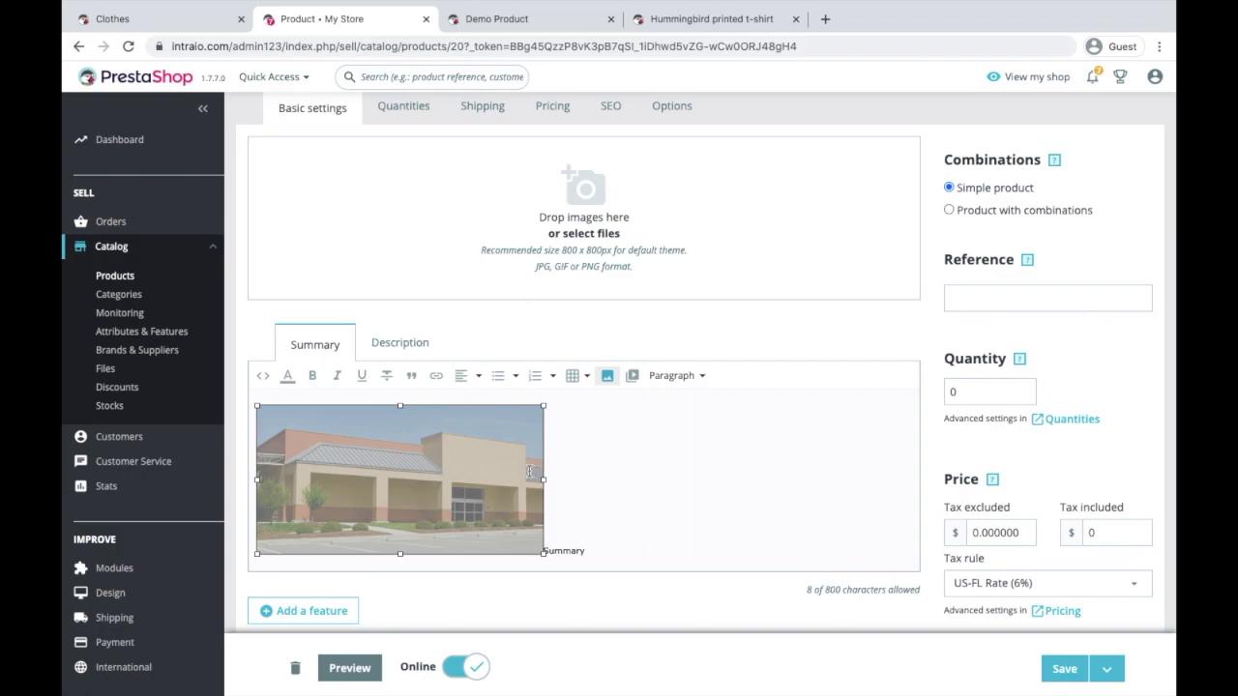
pyautogui.press('Delete')
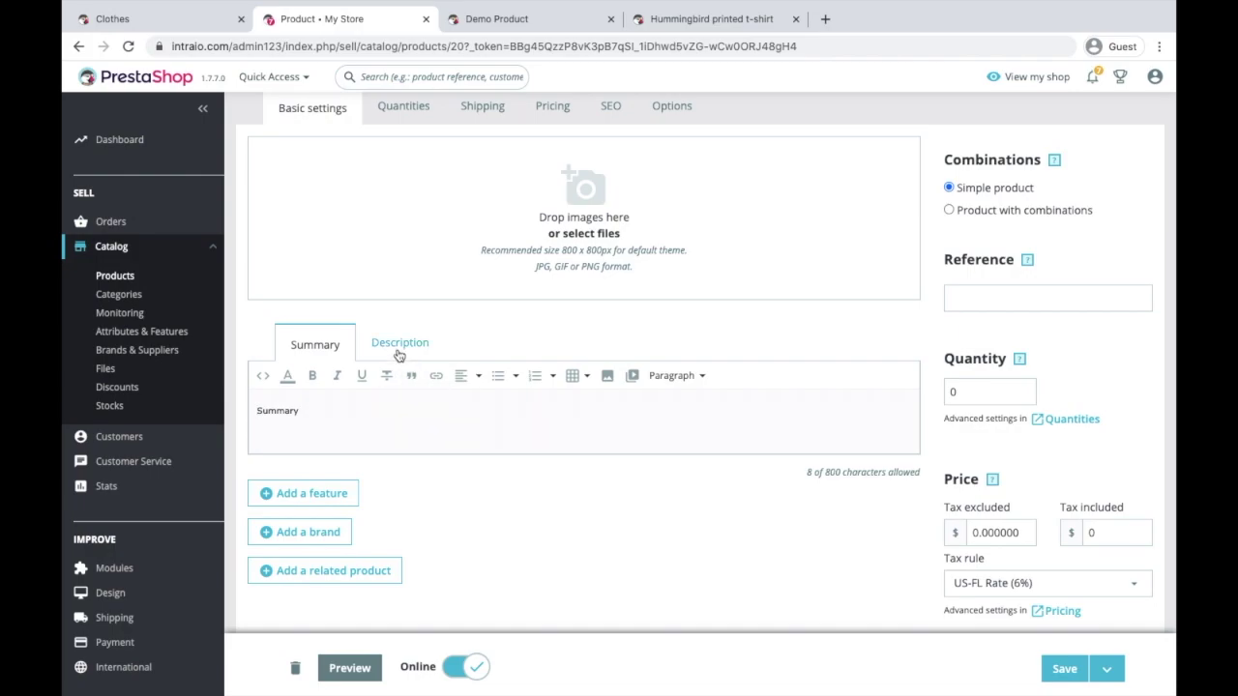
# Insert the cms-img image from the file manager on a new line below the product's description text.
pyautogui.click(397, 352)
pyautogui.press('Return')
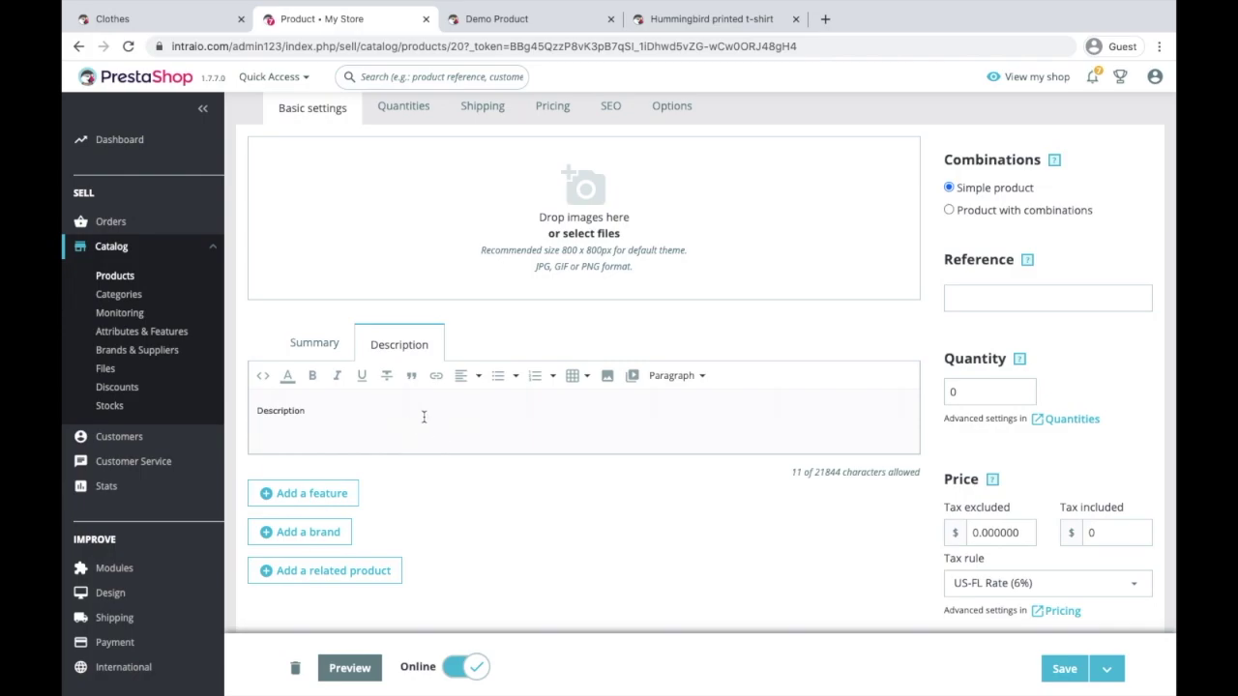
pyautogui.click(605, 375)
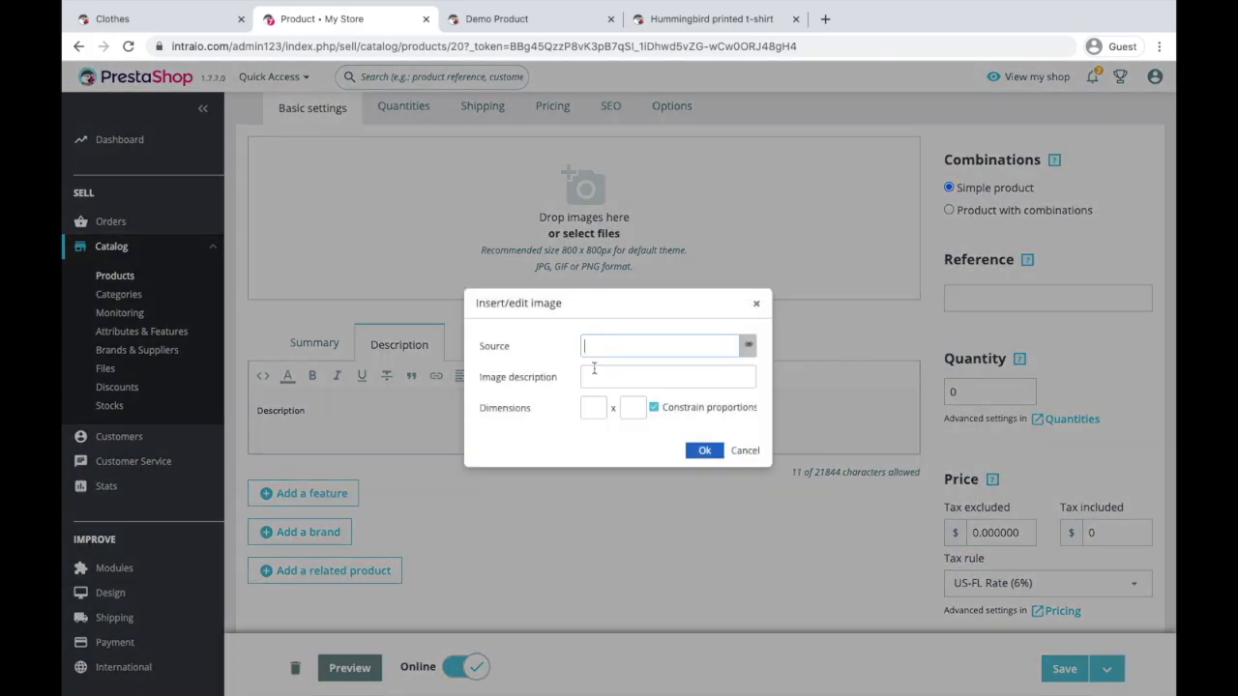
pyautogui.click(747, 348)
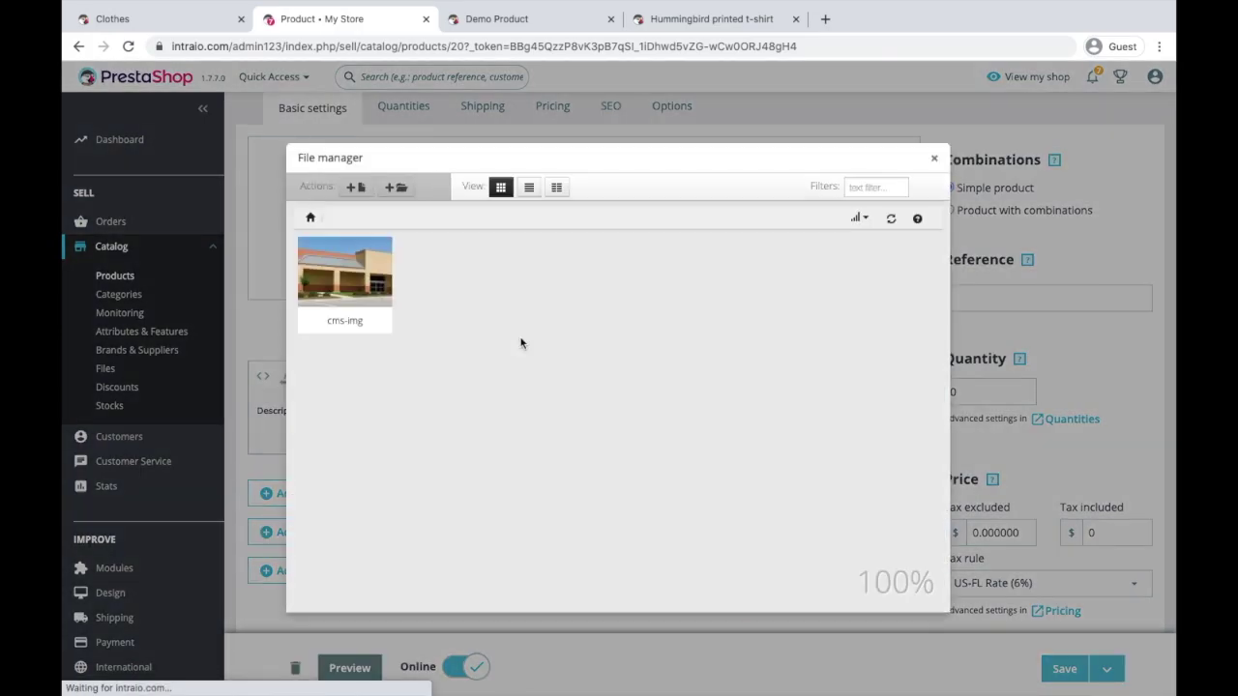
pyautogui.click(348, 288)
pyautogui.click(703, 450)
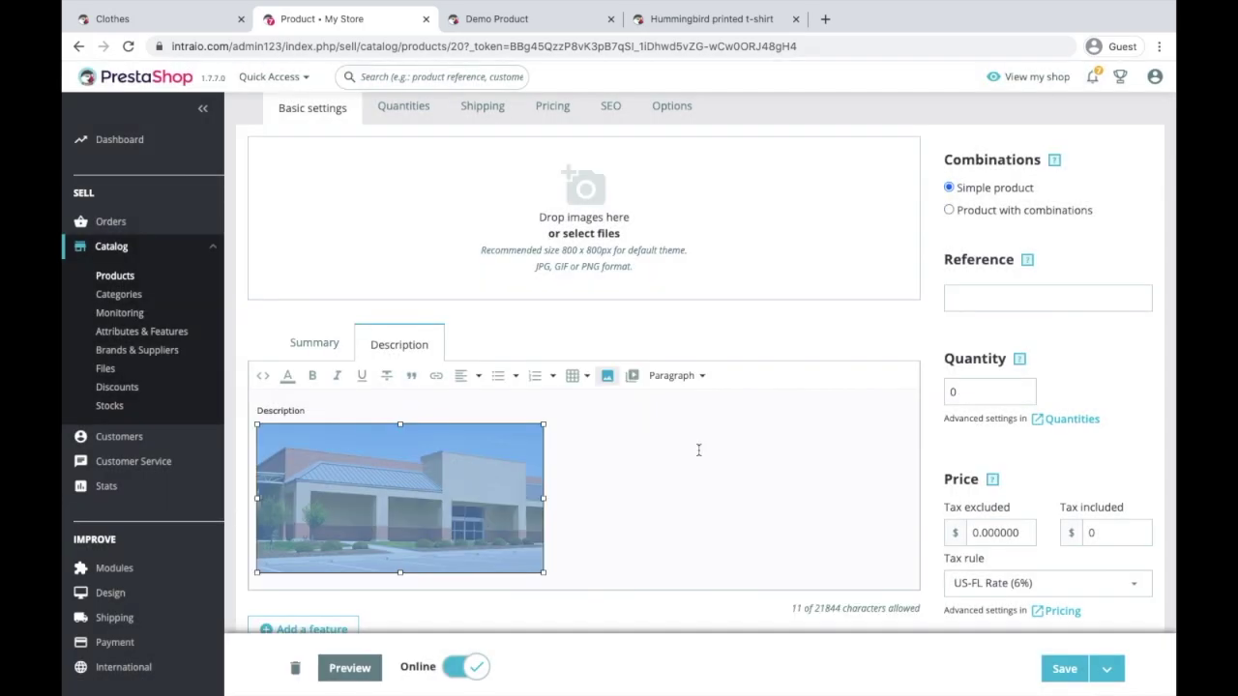
# Check the description's allowed character limit and save the product with its description image.
pyautogui.scroll(-1, 763, 522)
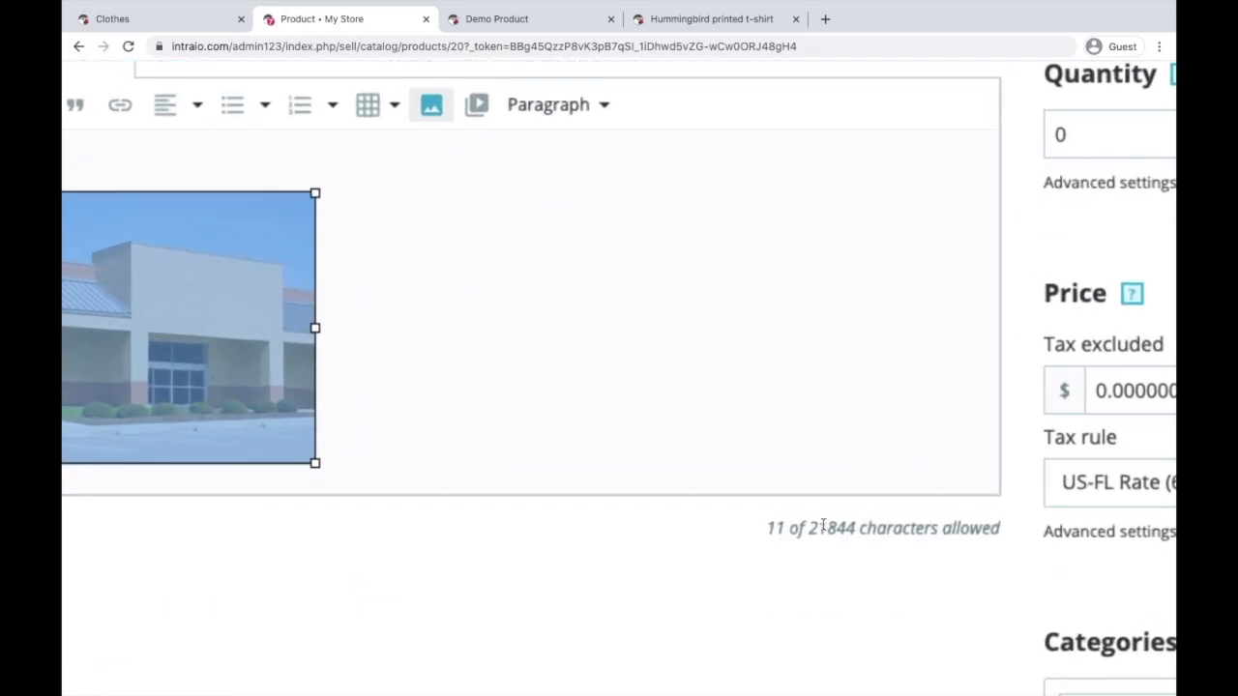
pyautogui.moveTo(809, 530); pyautogui.dragTo(857, 529)
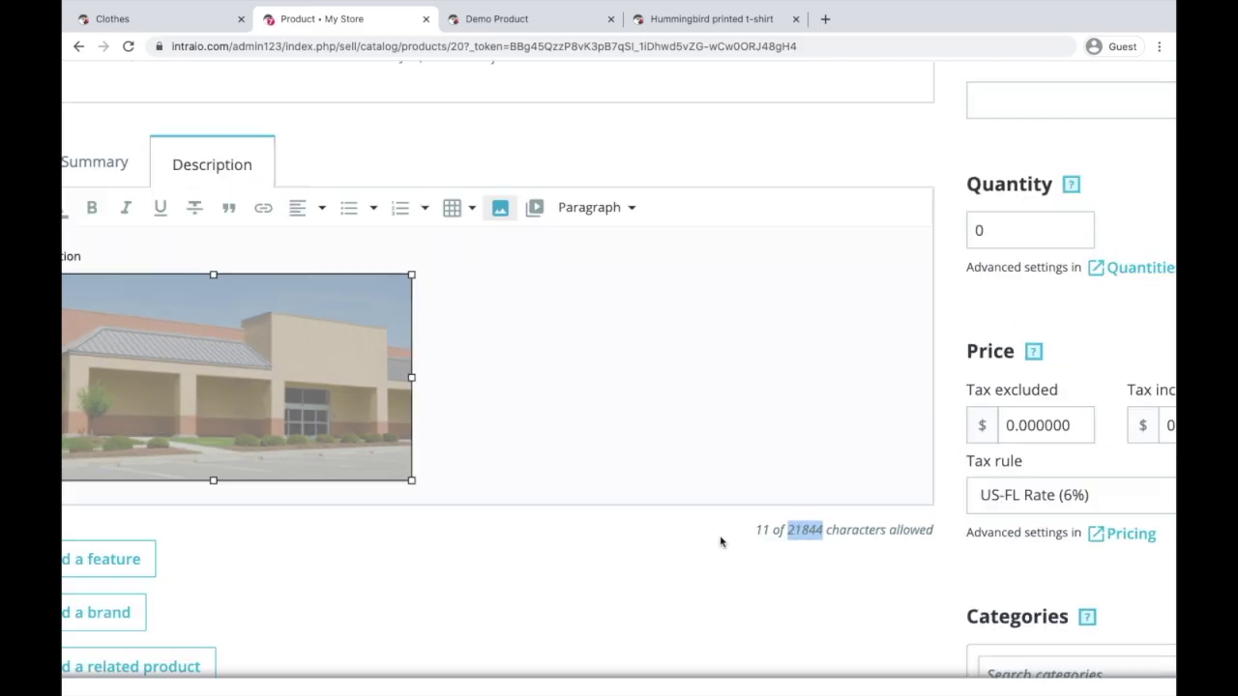
pyautogui.click(994, 565)
pyautogui.scroll(-3, 994, 565)
pyautogui.click(1064, 669)
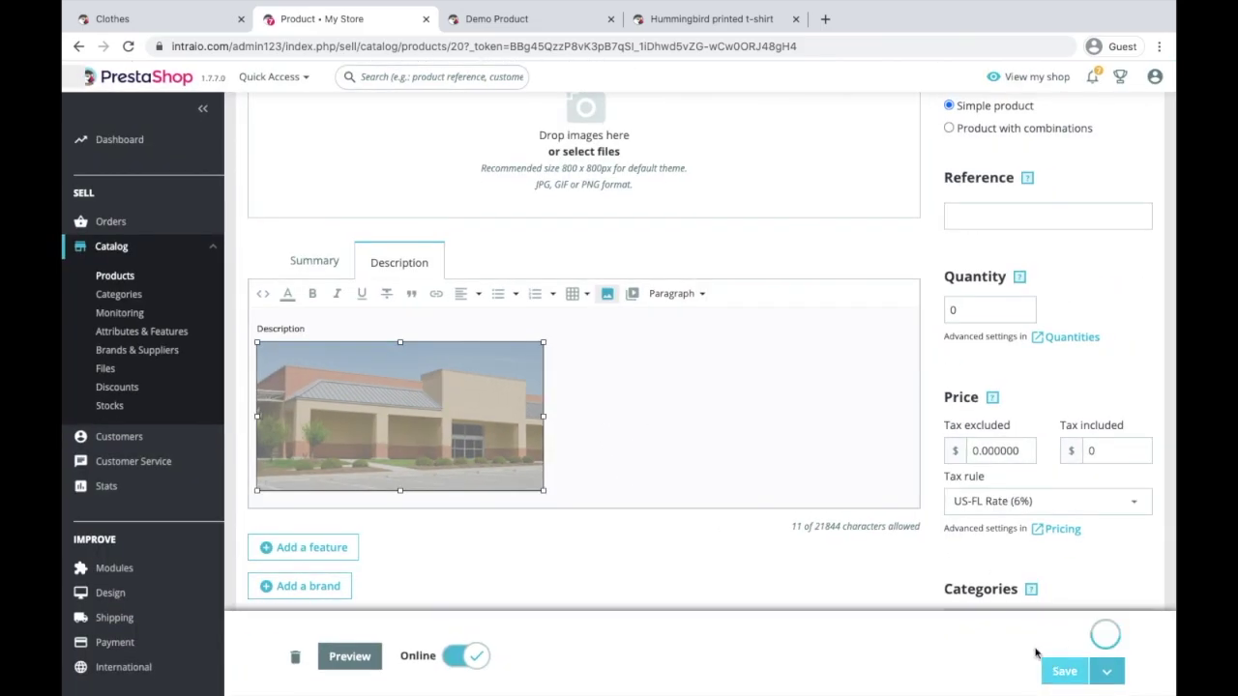
# Reload the Demo Product's storefront page and examine the image in the description section.
pyautogui.click(514, 19)
pyautogui.hotkey('ctrl', 'r')
pyautogui.scroll(-3, 887, 463)
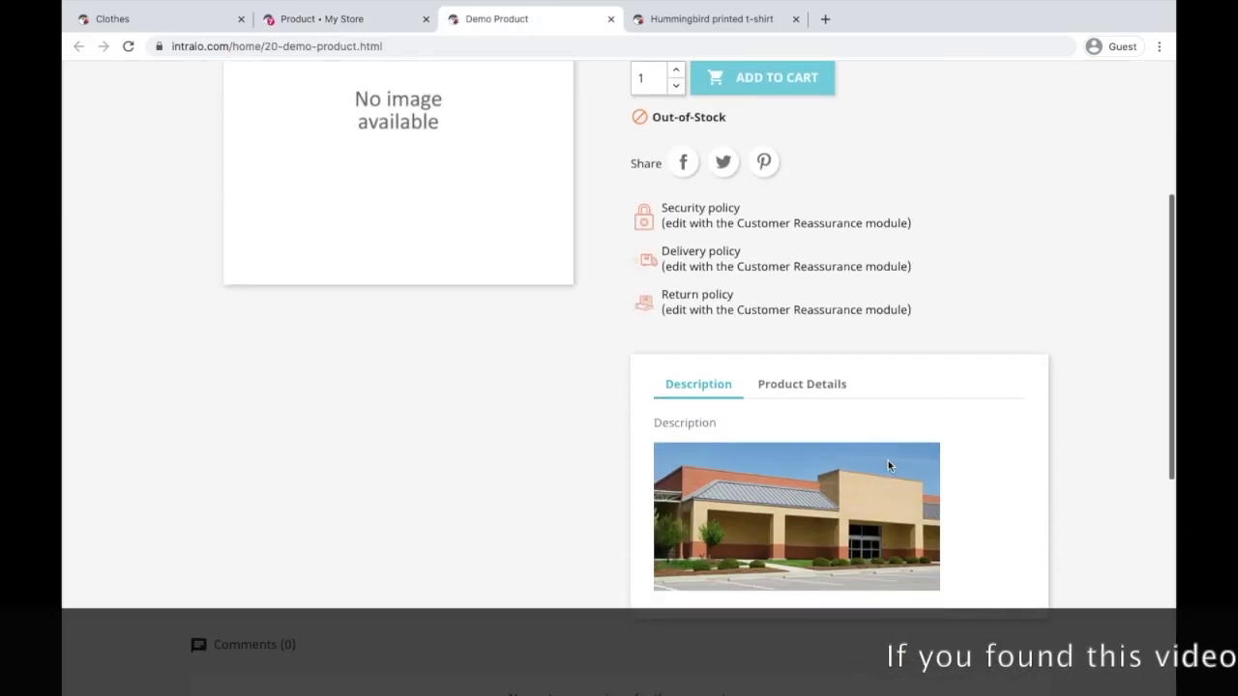
pyautogui.scroll(-1, 821, 496)
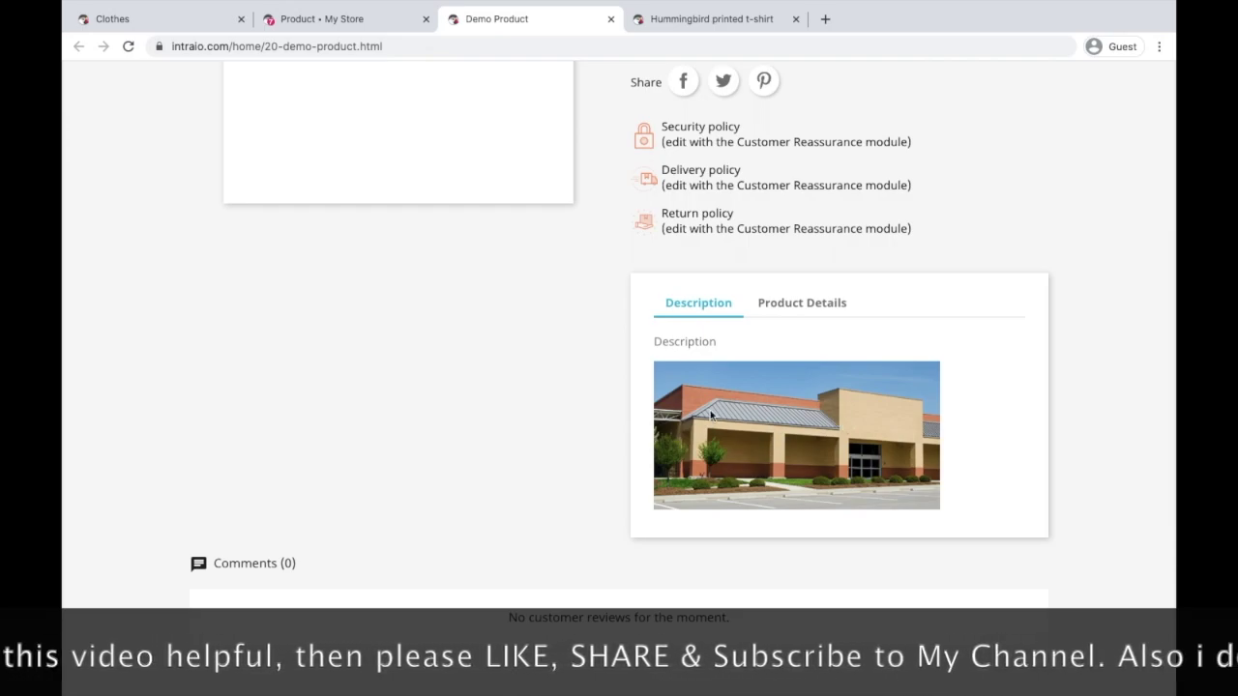
pyautogui.scroll(2, 710, 412)
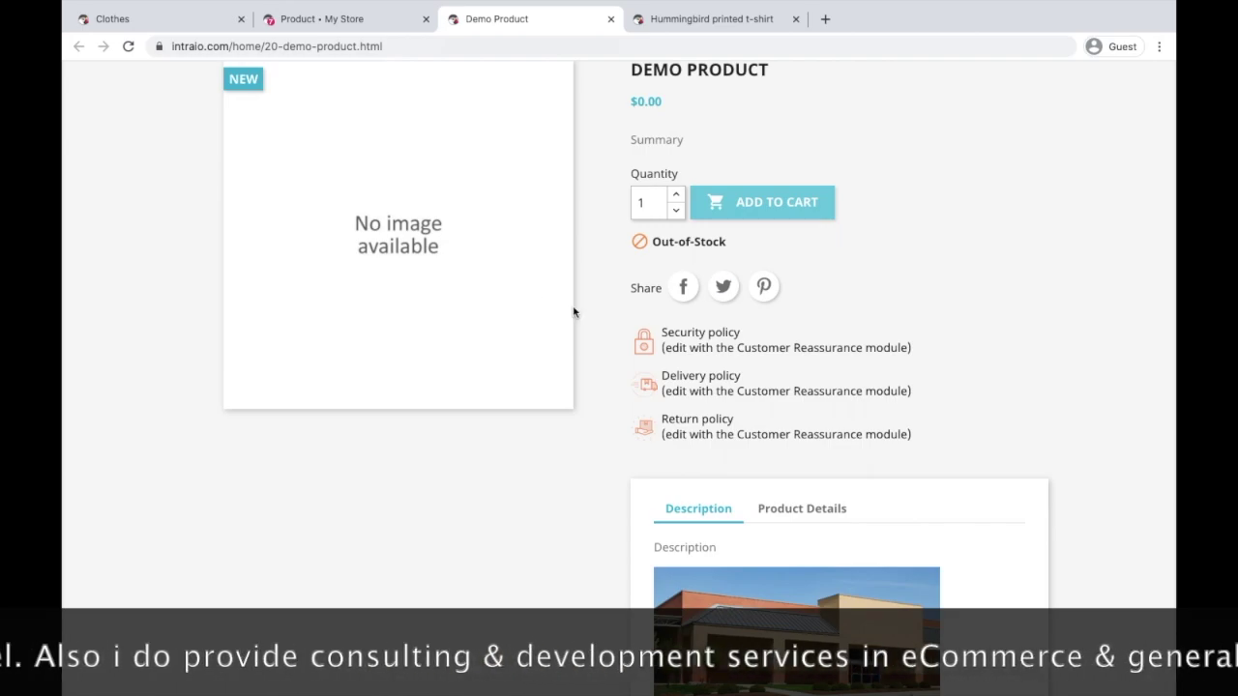
# Return to the product editor and look through the basic settings, including images, combinations, reference and quantity.
pyautogui.click(354, 30)
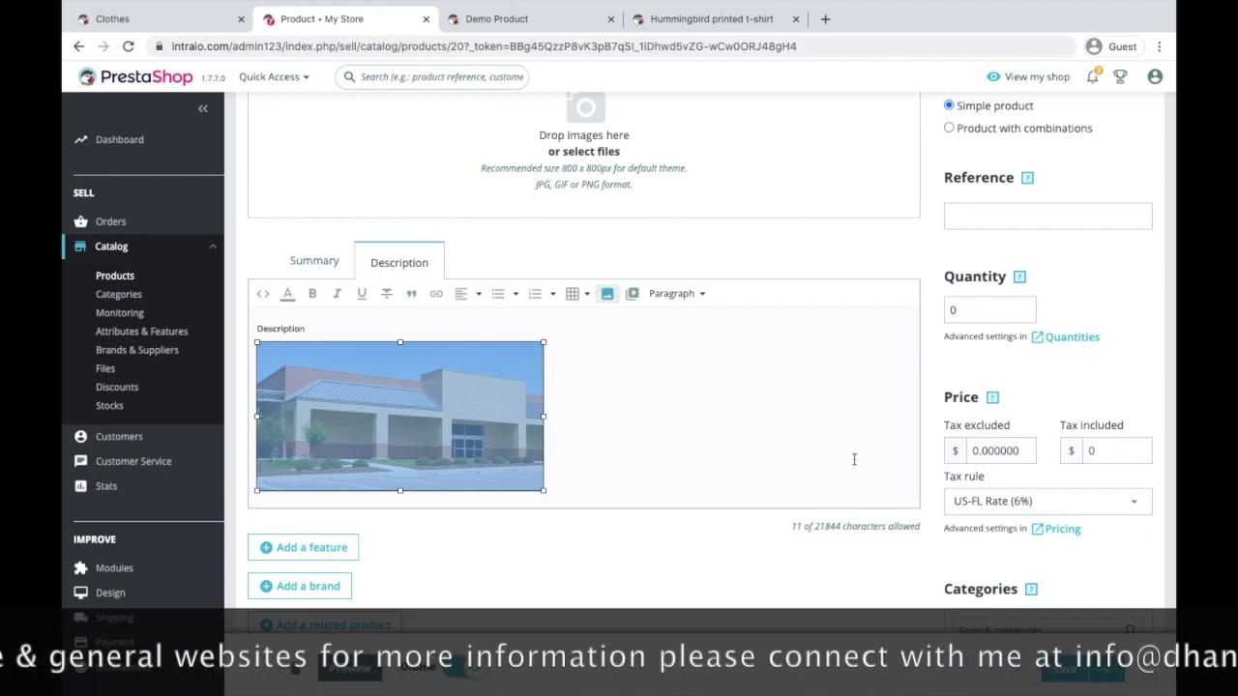
pyautogui.scroll(2, 855, 459)
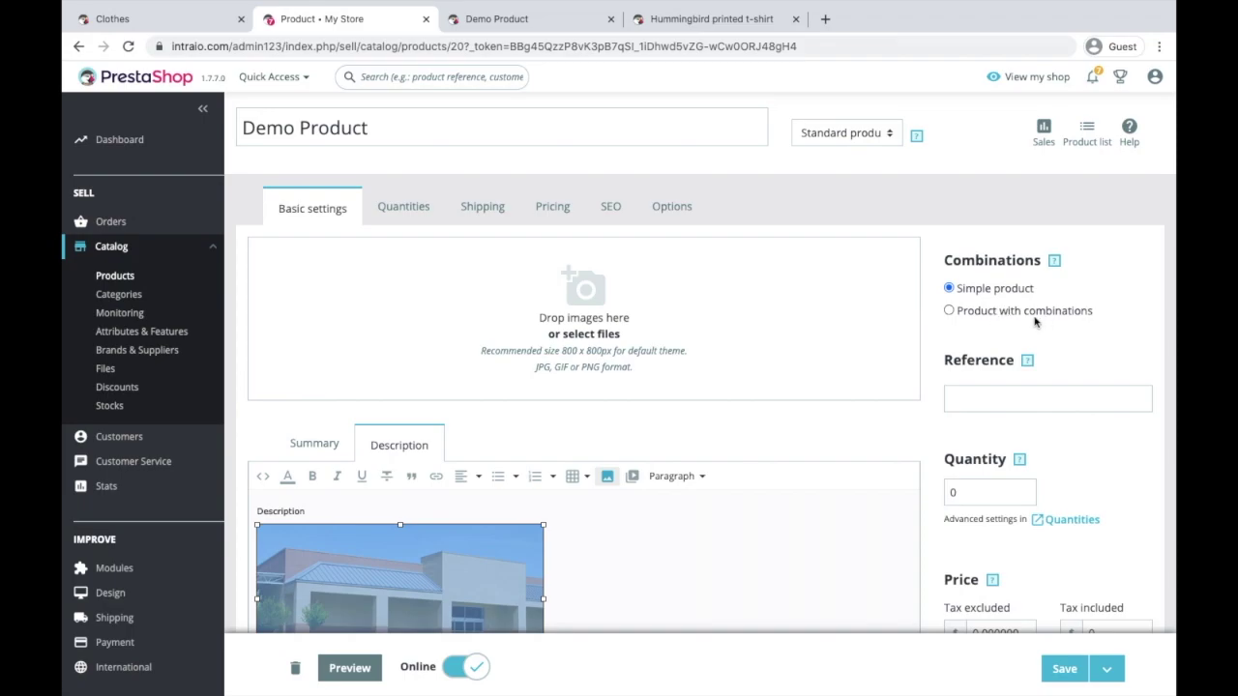
pyautogui.scroll(5, 163, 341)
pyautogui.hscroll(-1, 114, 336)
pyautogui.hscroll(-1, 114, 335)
pyautogui.scroll(-2, 253, 332)
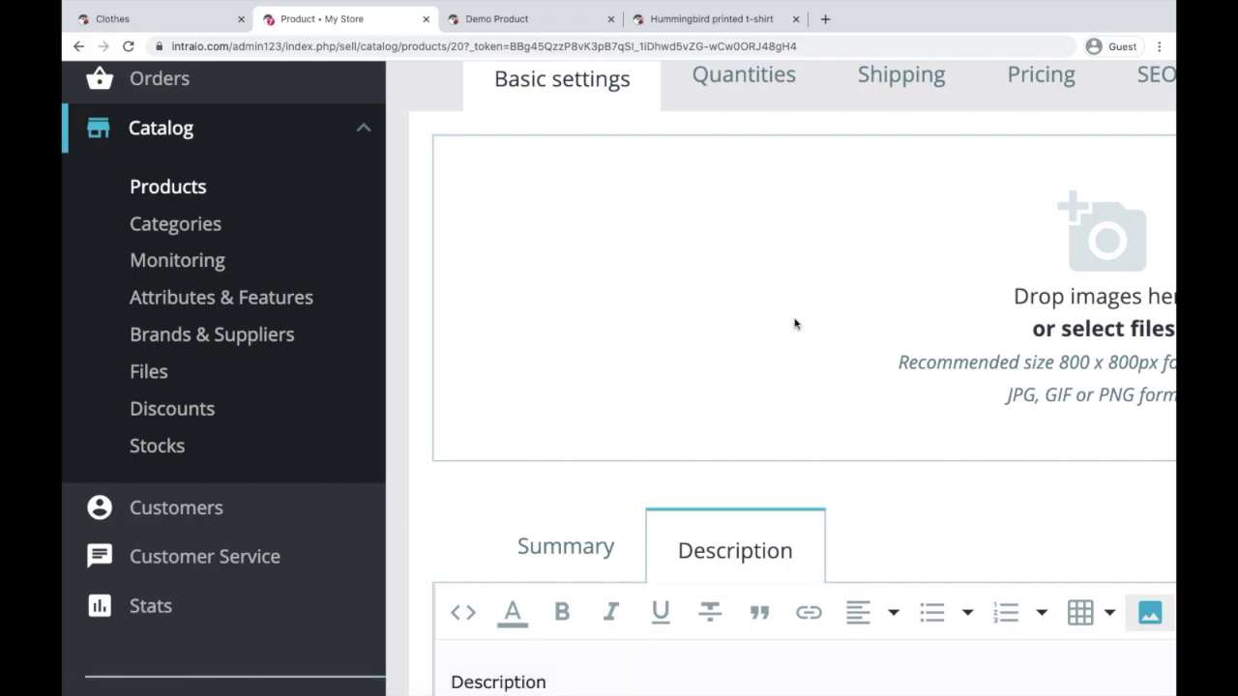
pyautogui.scroll(-2, 796, 315)
pyautogui.scroll(-3, 796, 316)
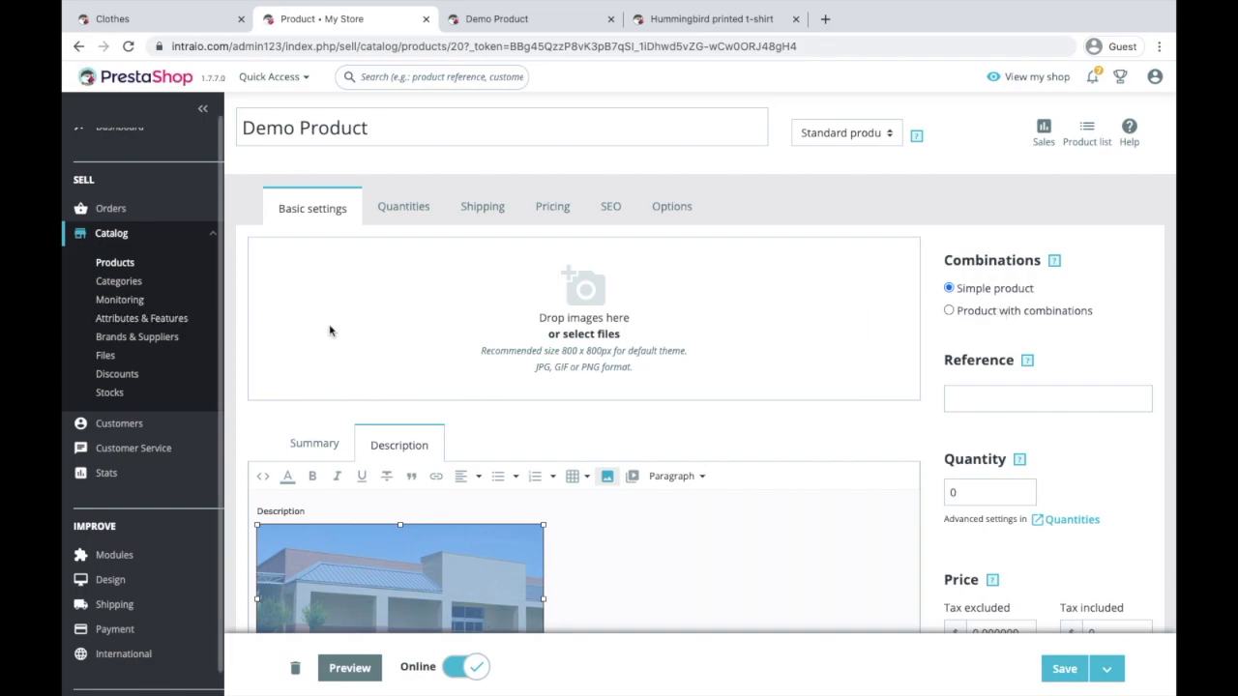
pyautogui.scroll(-1, 903, 442)
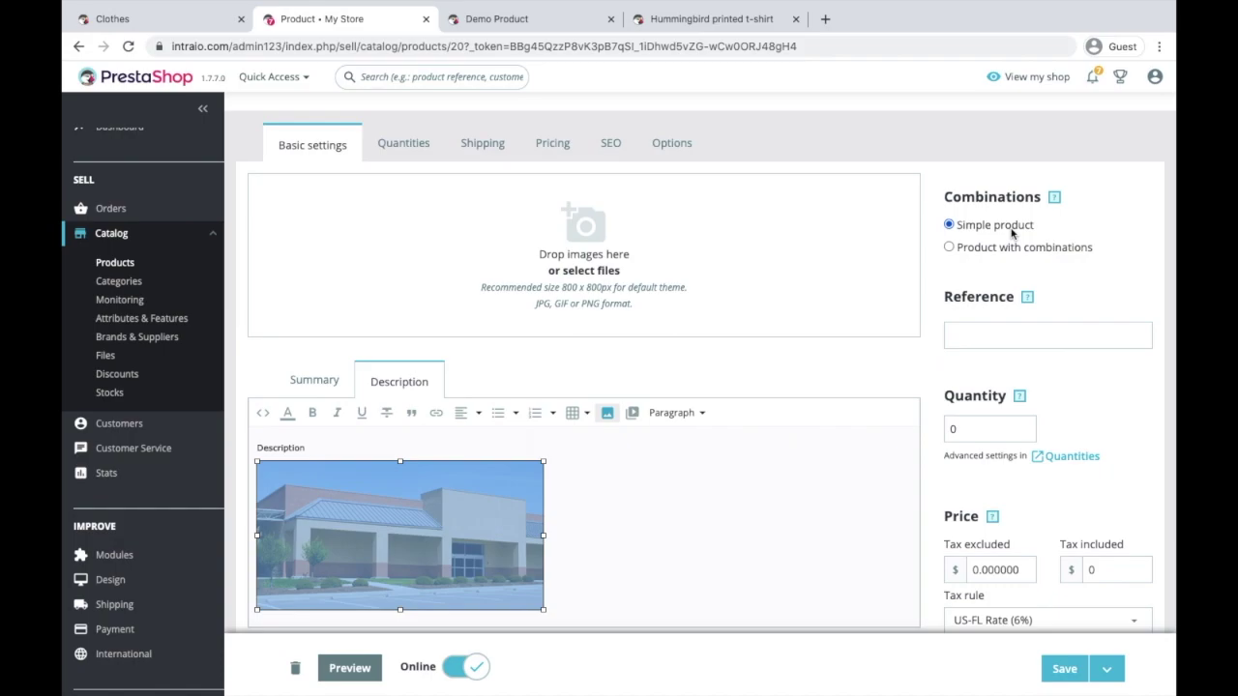
# Enter SKU001 as the product's reference and set its quantity to 10.
pyautogui.click(982, 333)
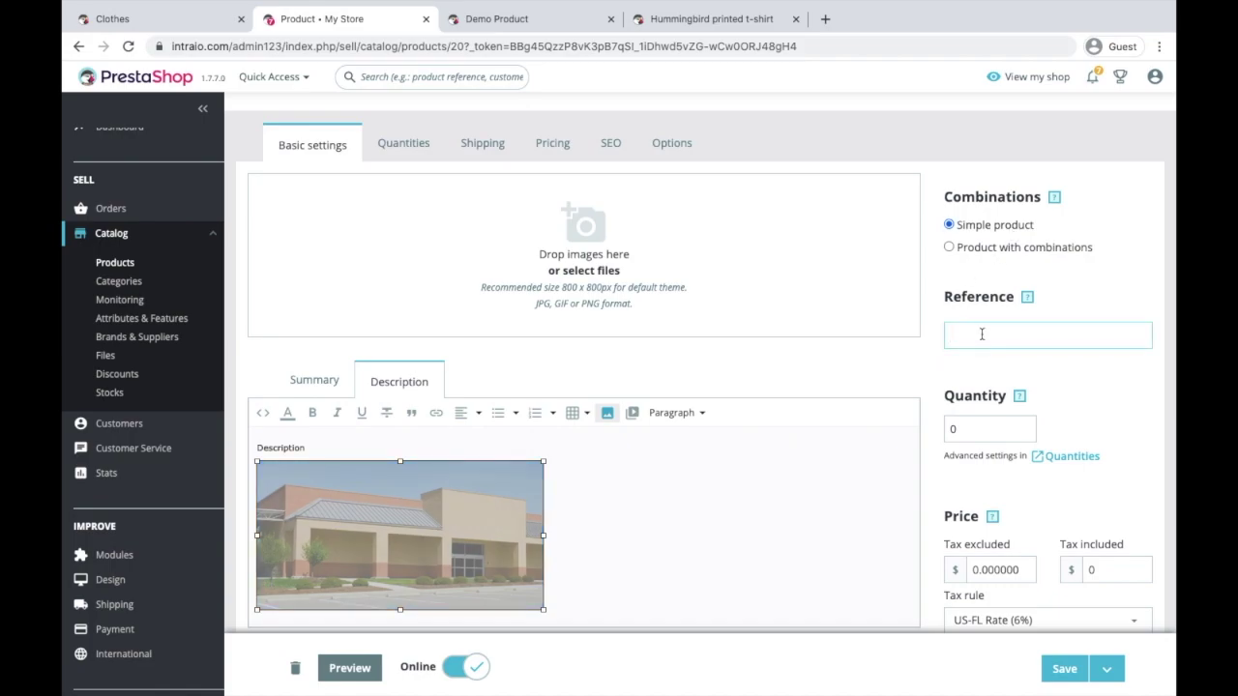
pyautogui.write('SKU001')
pyautogui.click(972, 420)
pyautogui.press('BackSpace')
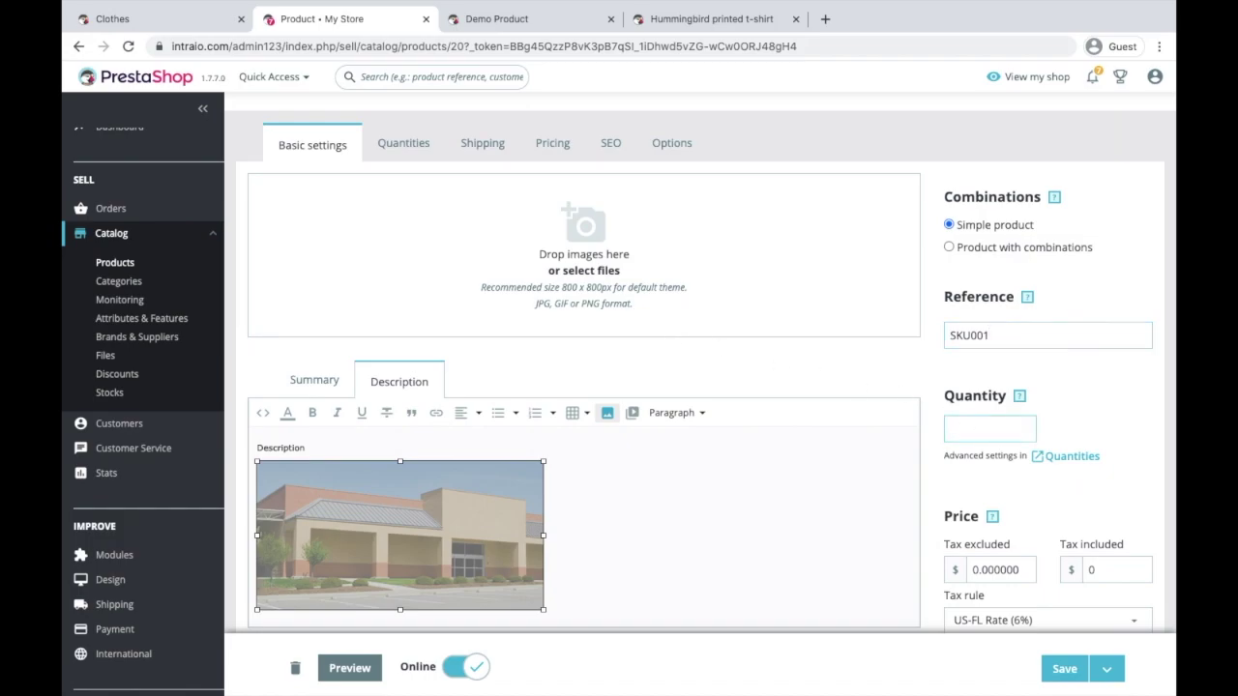
pyautogui.write('10')
# Set the product's tax-included price to $100.
pyautogui.scroll(-2, 1073, 488)
pyautogui.click(975, 403)
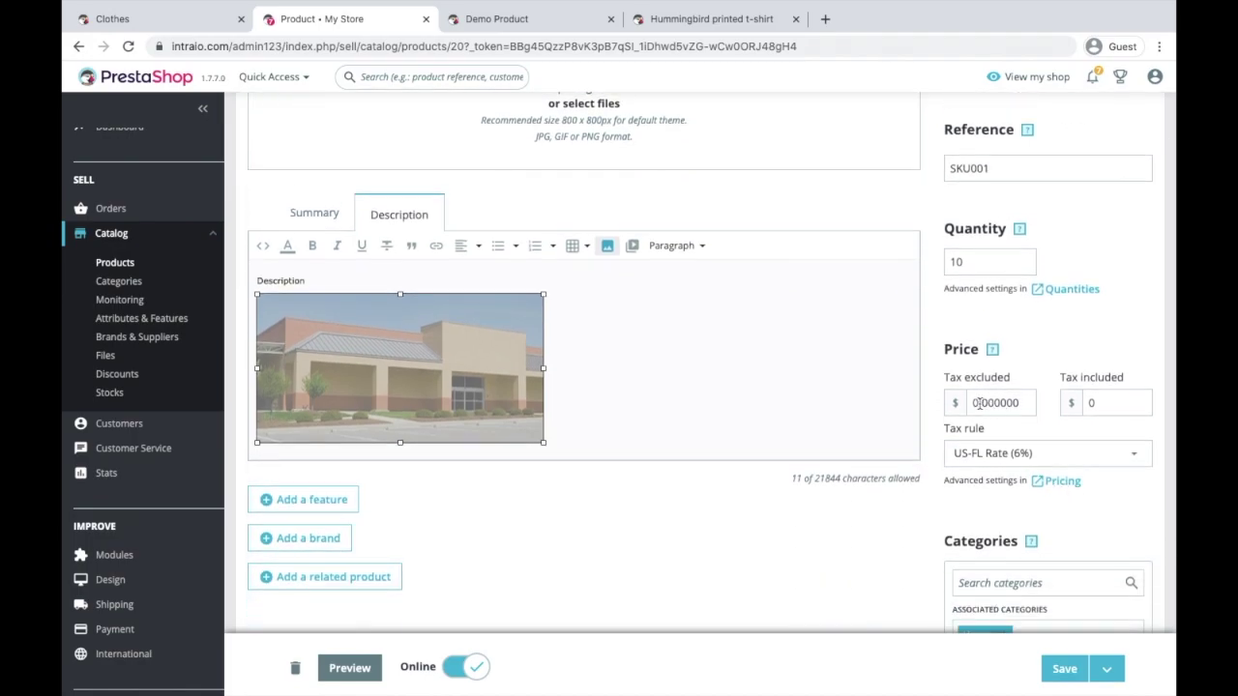
pyautogui.click(1100, 403)
pyautogui.press('BackSpace')
pyautogui.write('100')
# Try US-KY Rate (6%) as the product's tax rule, and set the rule to No tax instead.
pyautogui.click(1023, 468)
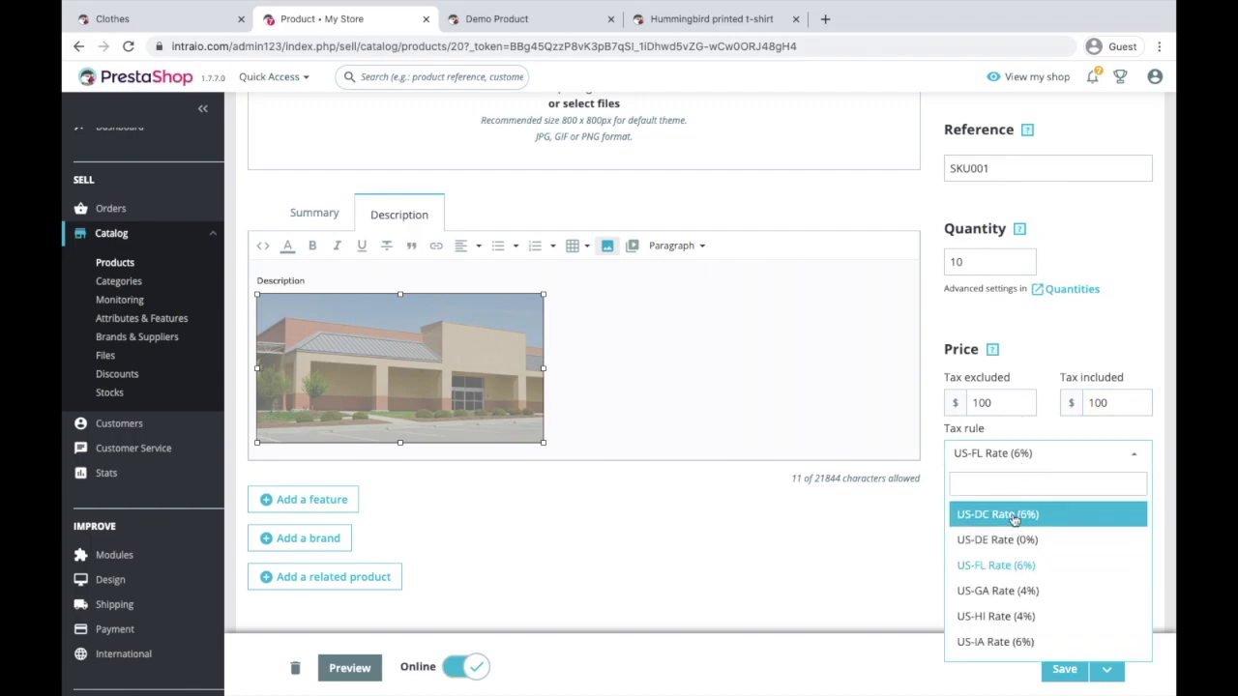
pyautogui.scroll(-3, 1064, 600)
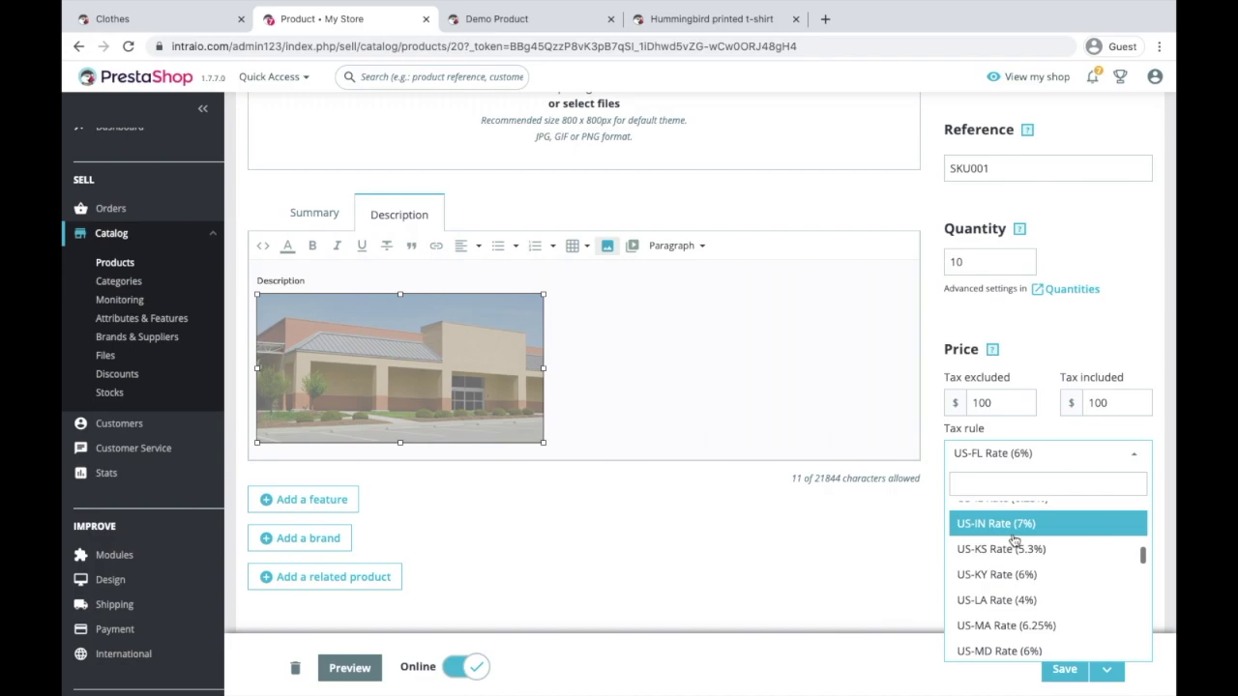
pyautogui.click(1022, 578)
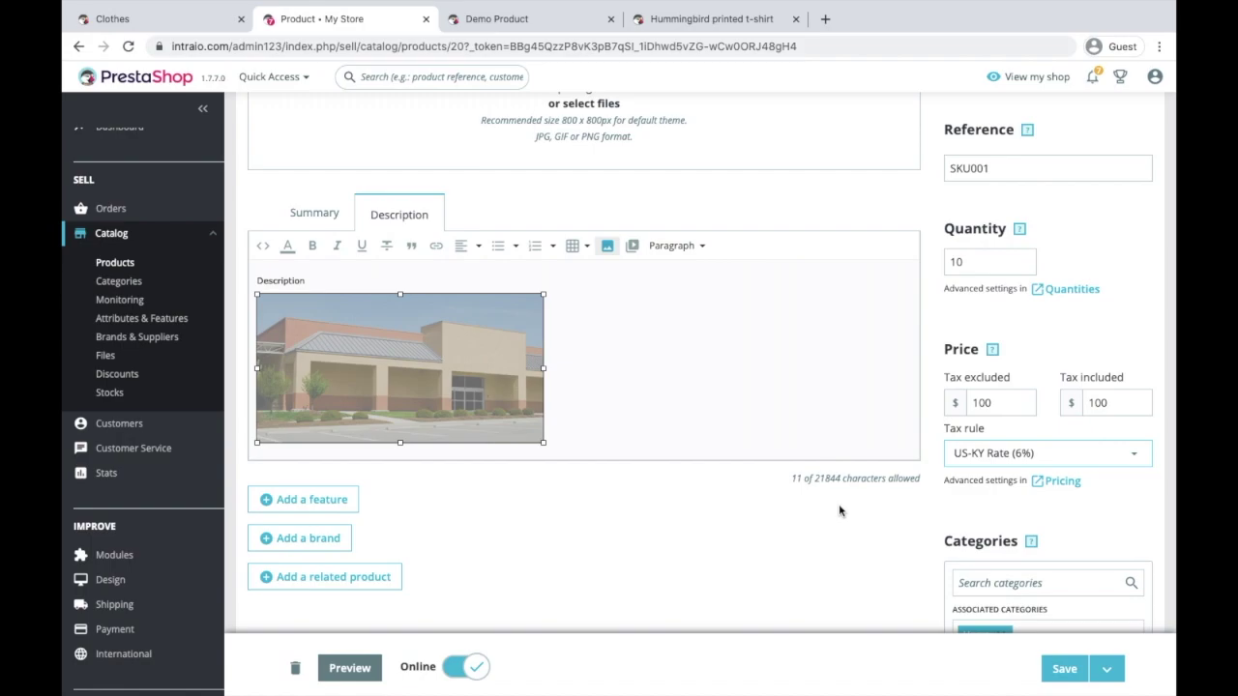
pyautogui.click(1079, 465)
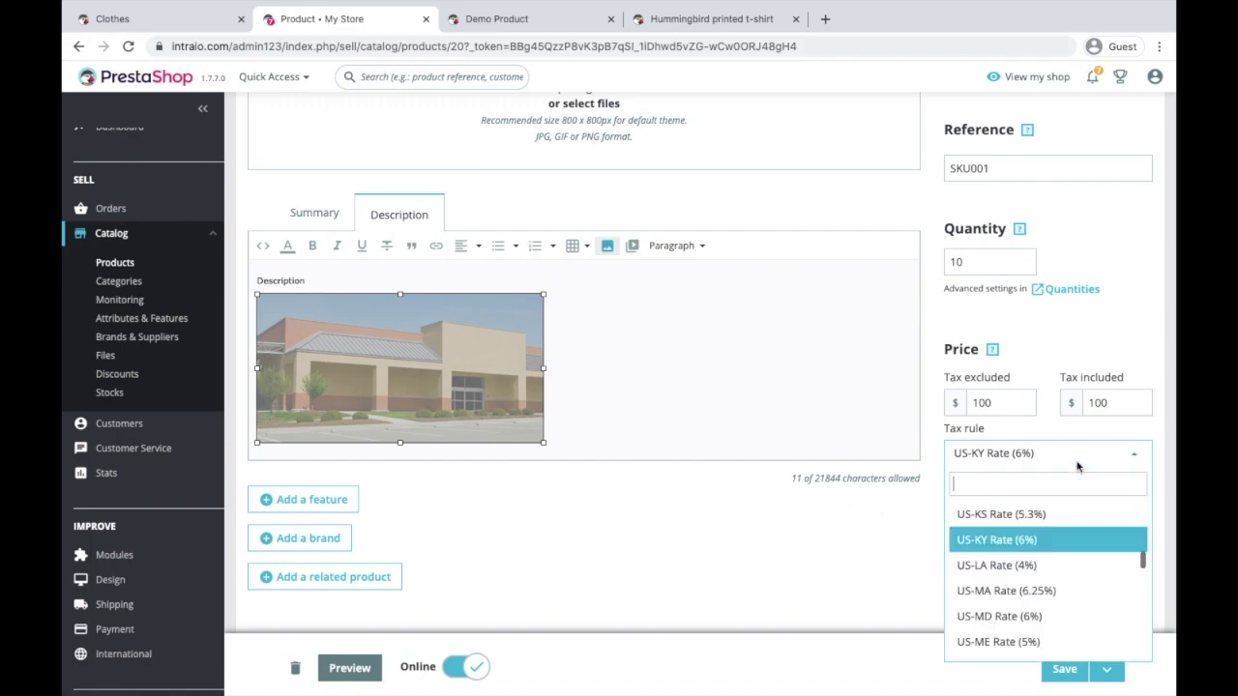
pyautogui.click(1021, 517)
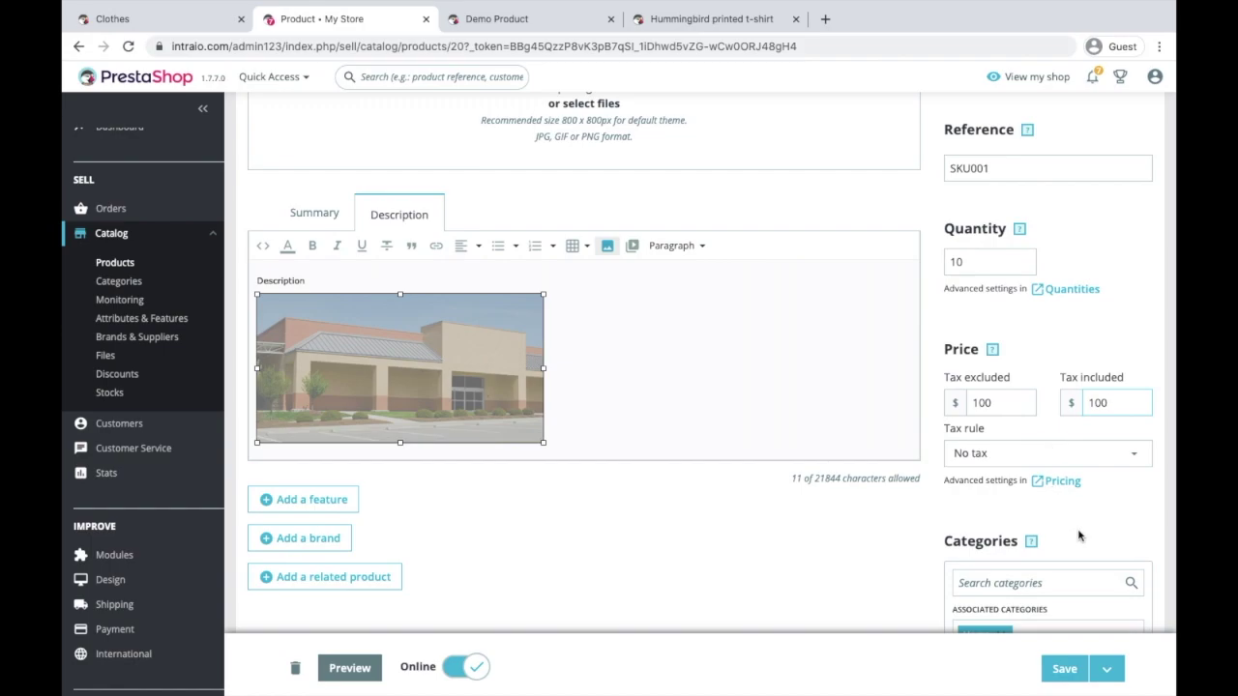
# Create a new category named Demo Product Category under the Home parent category from the product's basic settings.
pyautogui.scroll(-3, 1075, 533)
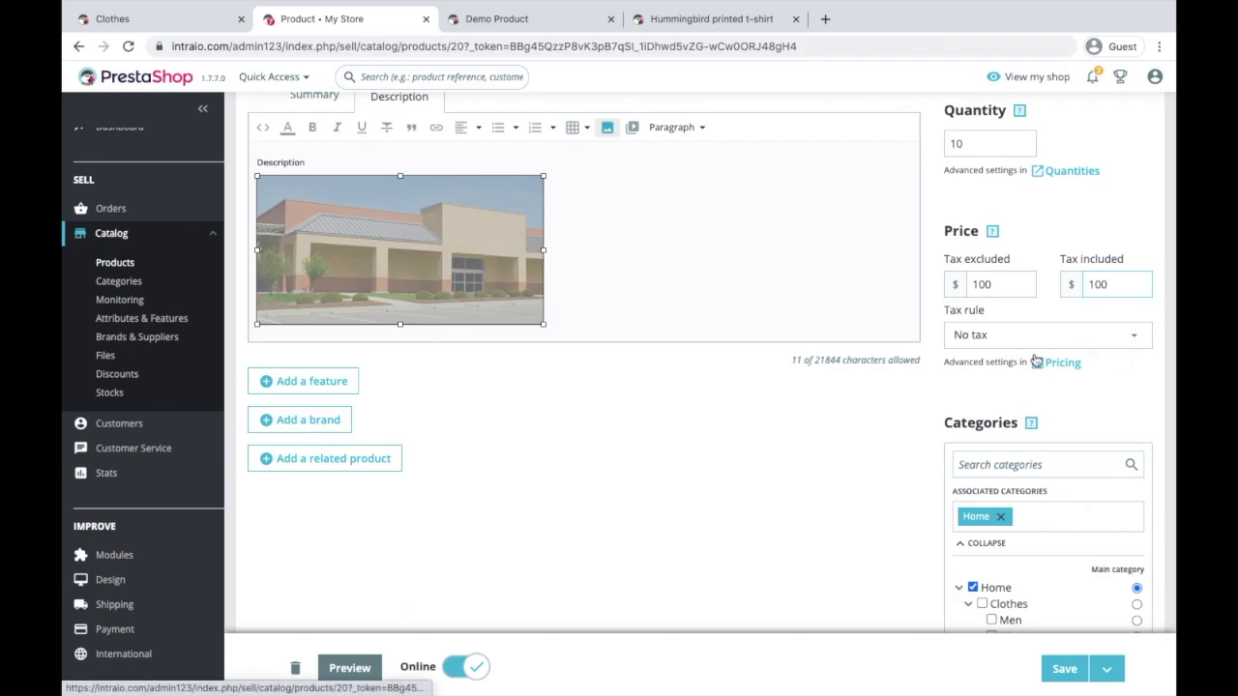
pyautogui.scroll(-1, 1064, 398)
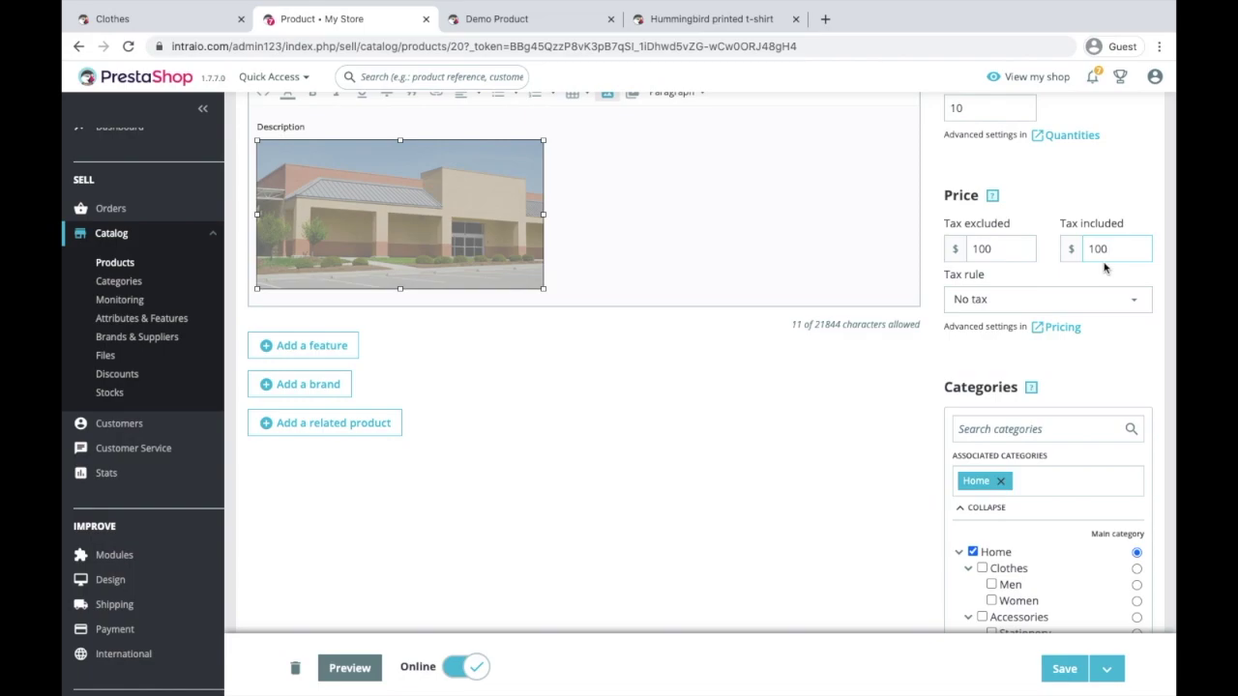
pyautogui.scroll(-3, 1108, 406)
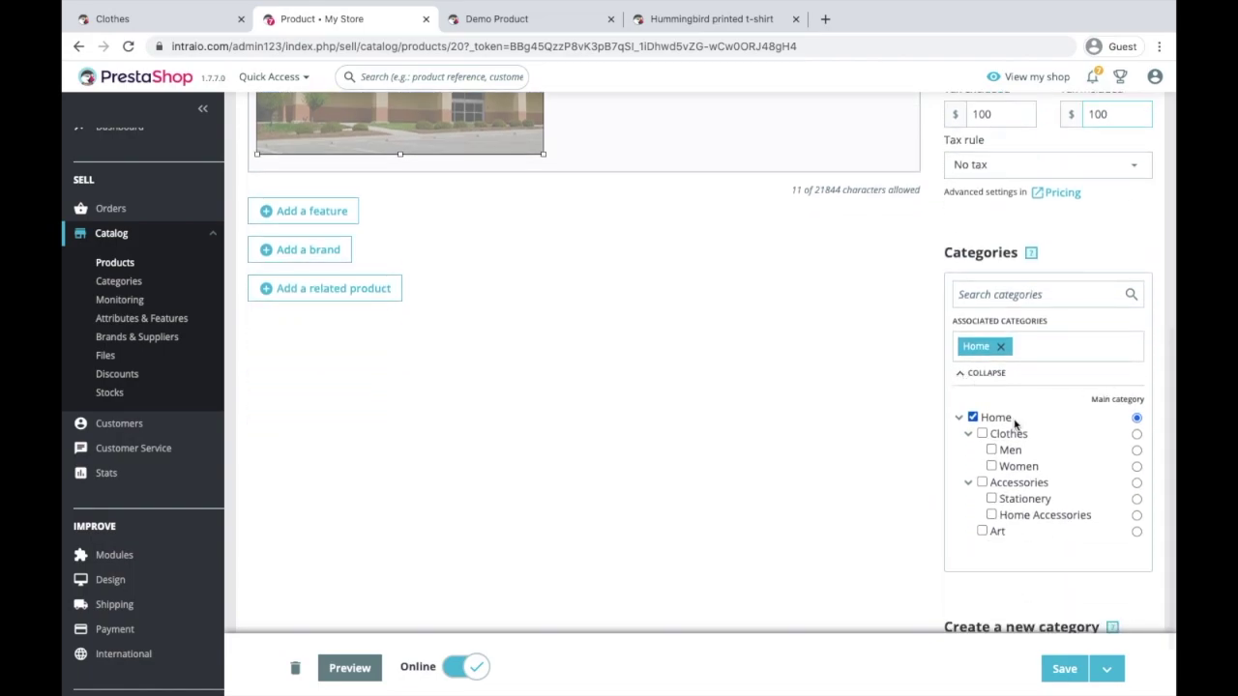
pyautogui.scroll(-1, 1015, 424)
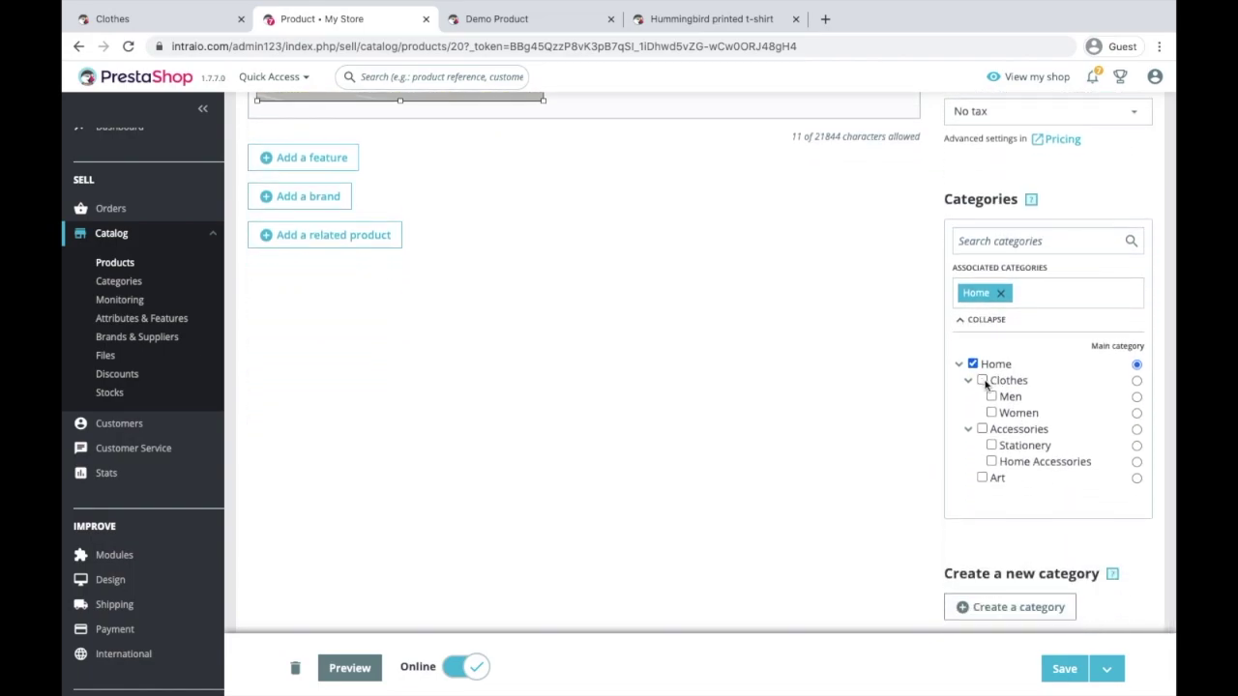
pyautogui.scroll(-1, 1045, 507)
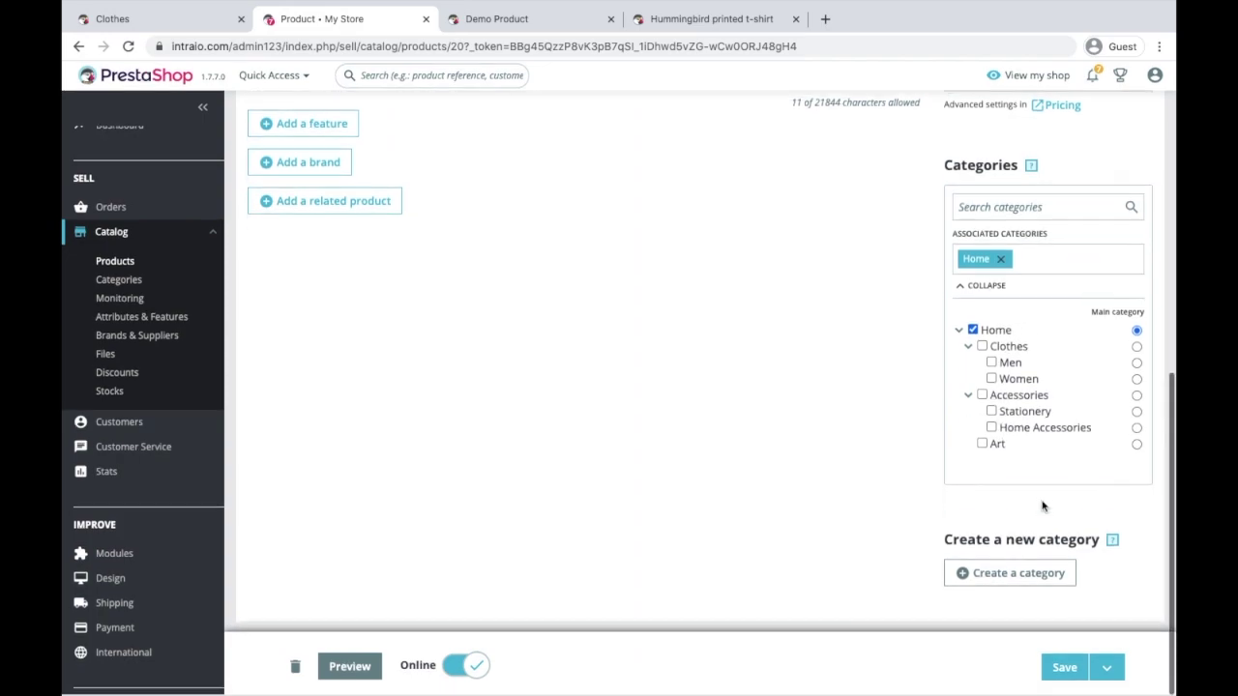
pyautogui.click(987, 575)
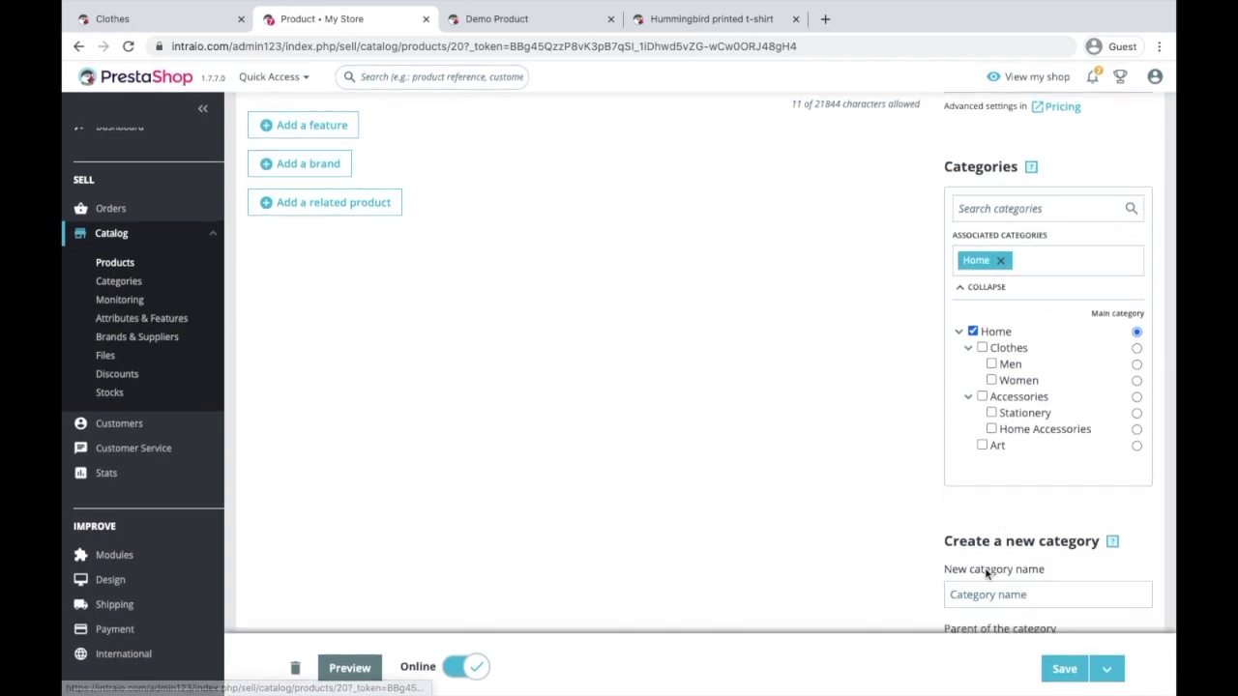
pyautogui.scroll(-2, 987, 571)
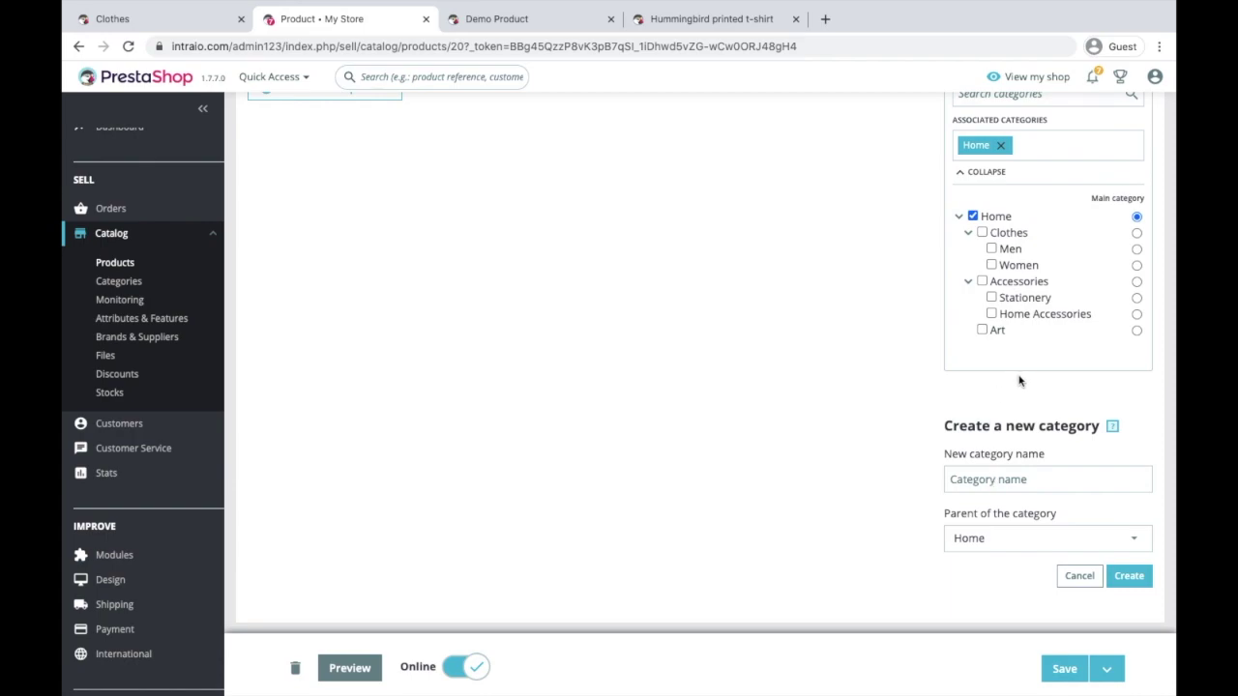
pyautogui.click(1027, 487)
pyautogui.write('Demo Product Category')
pyautogui.click(1130, 576)
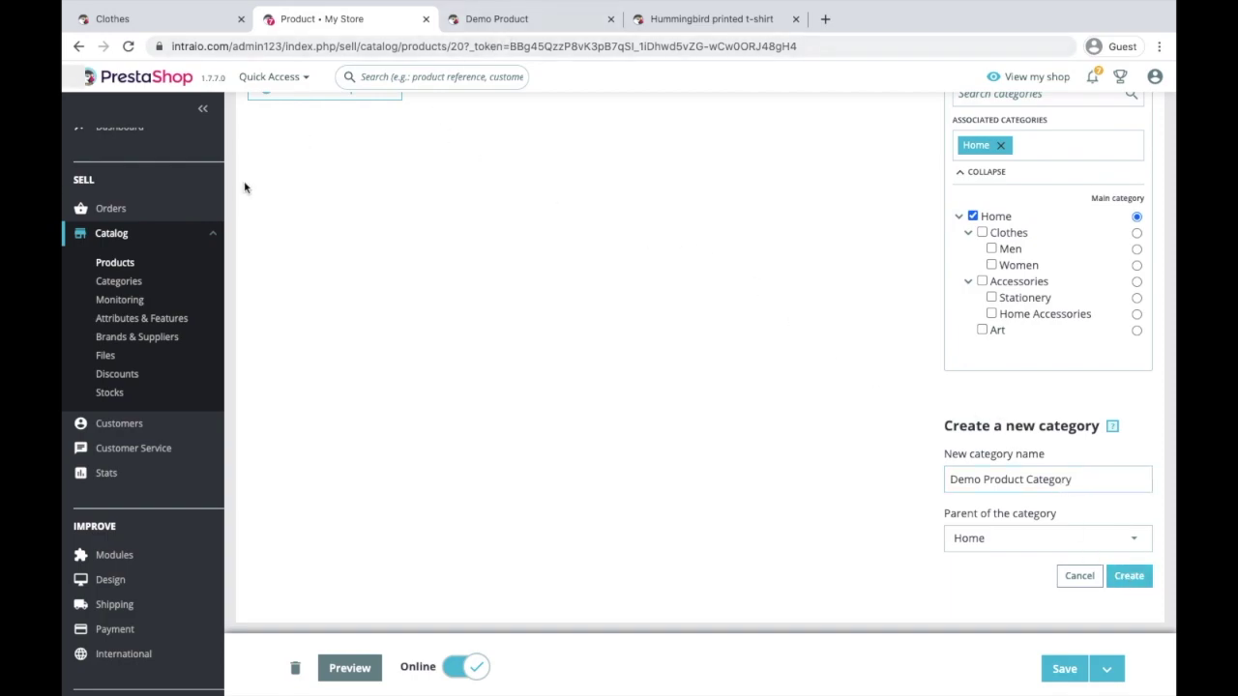
# Open the store's category list separately and check it for Demo Product Category.
pyautogui.keyDown('super'); pyautogui.click(113, 289); pyautogui.keyUp('super')
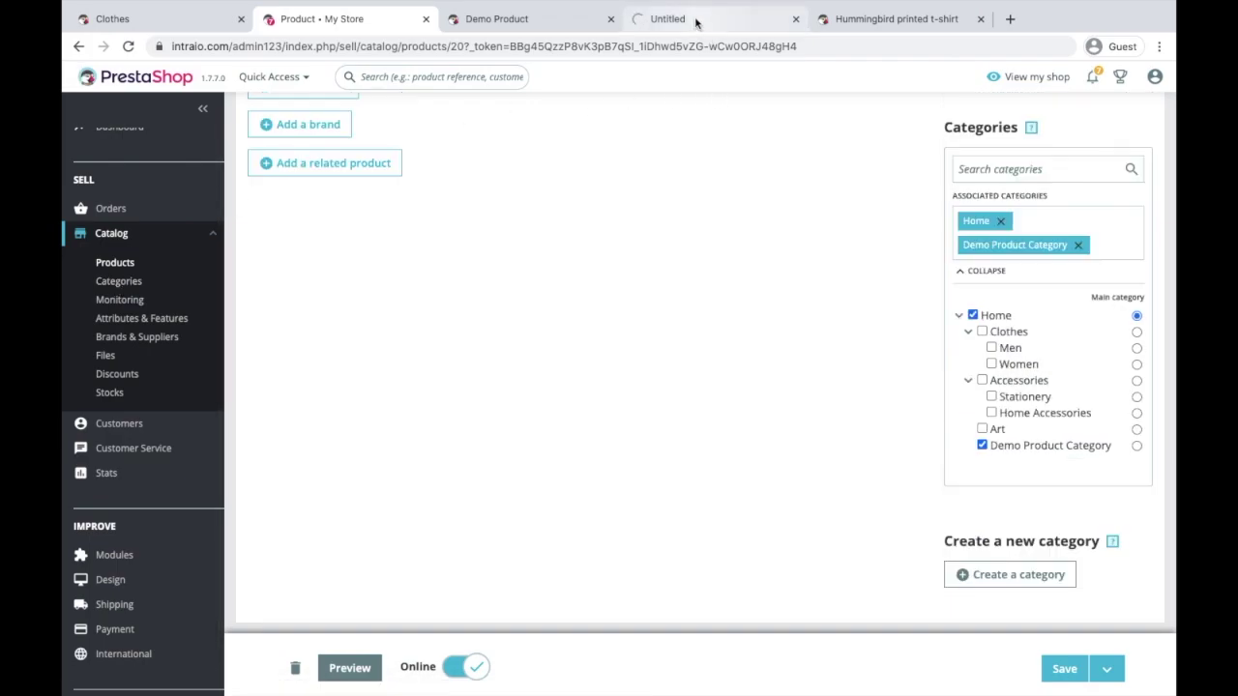
pyautogui.click(697, 21)
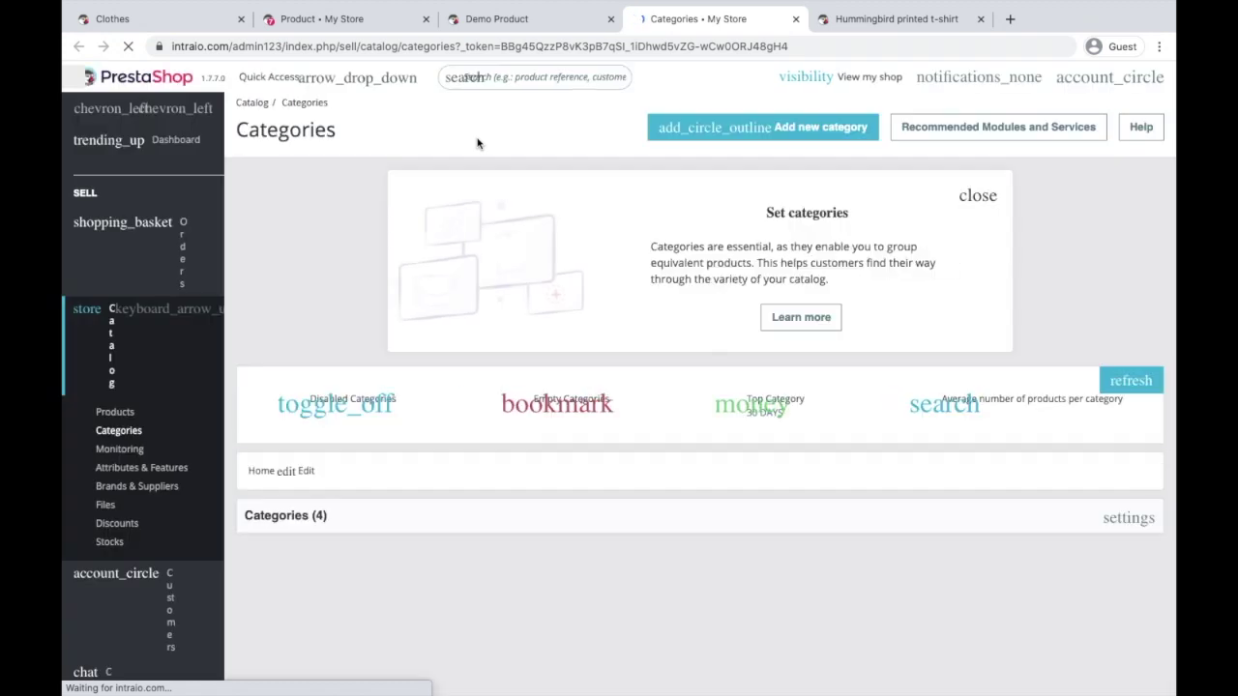
pyautogui.scroll(-3, 447, 528)
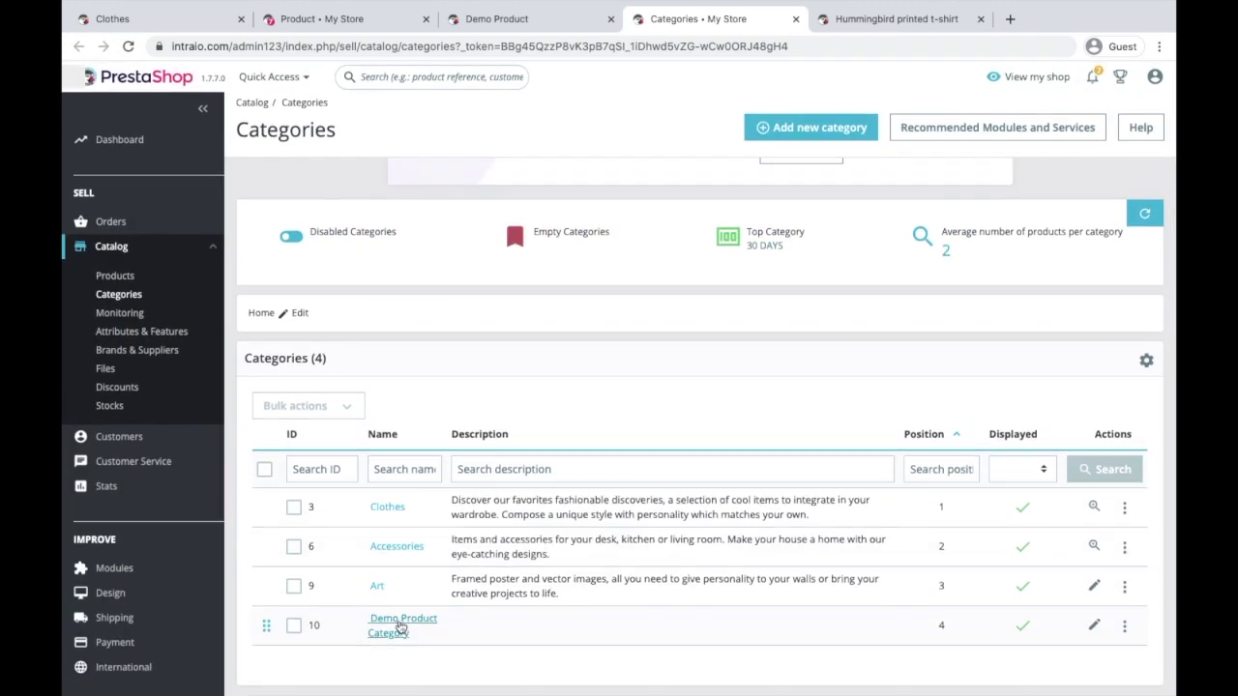
pyautogui.scroll(5, 398, 618)
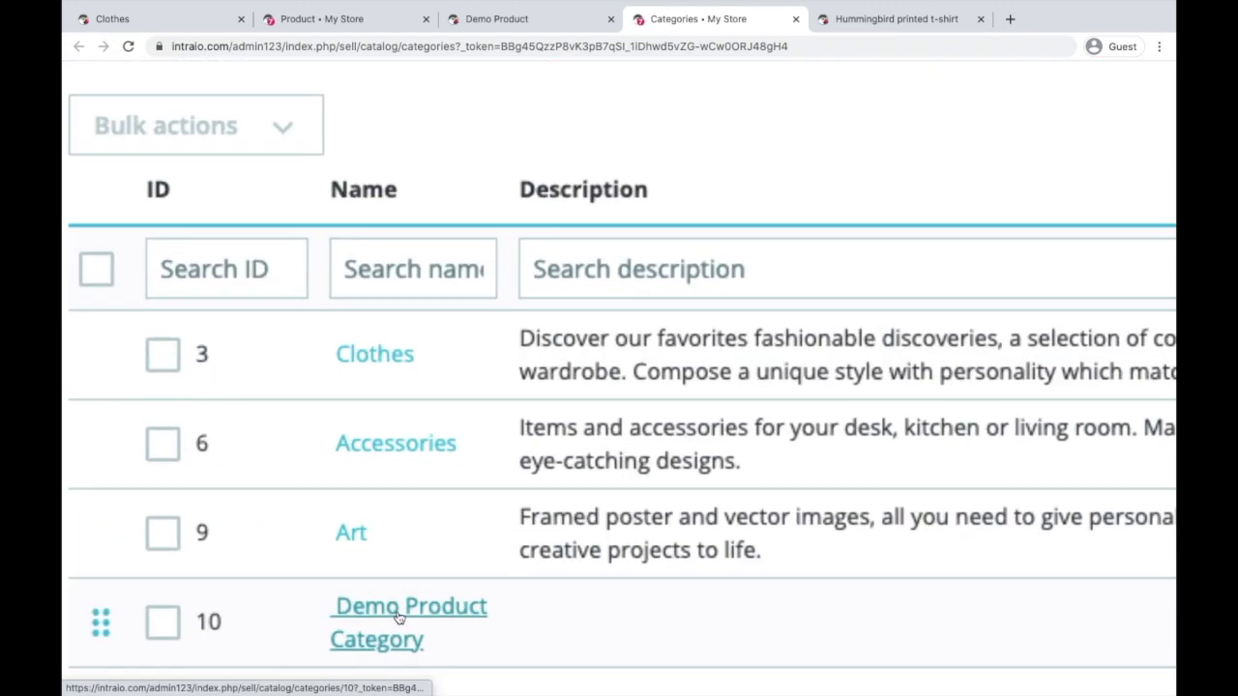
# Return to the Demo Product editor and open its Quantities settings.
pyautogui.click(322, 21)
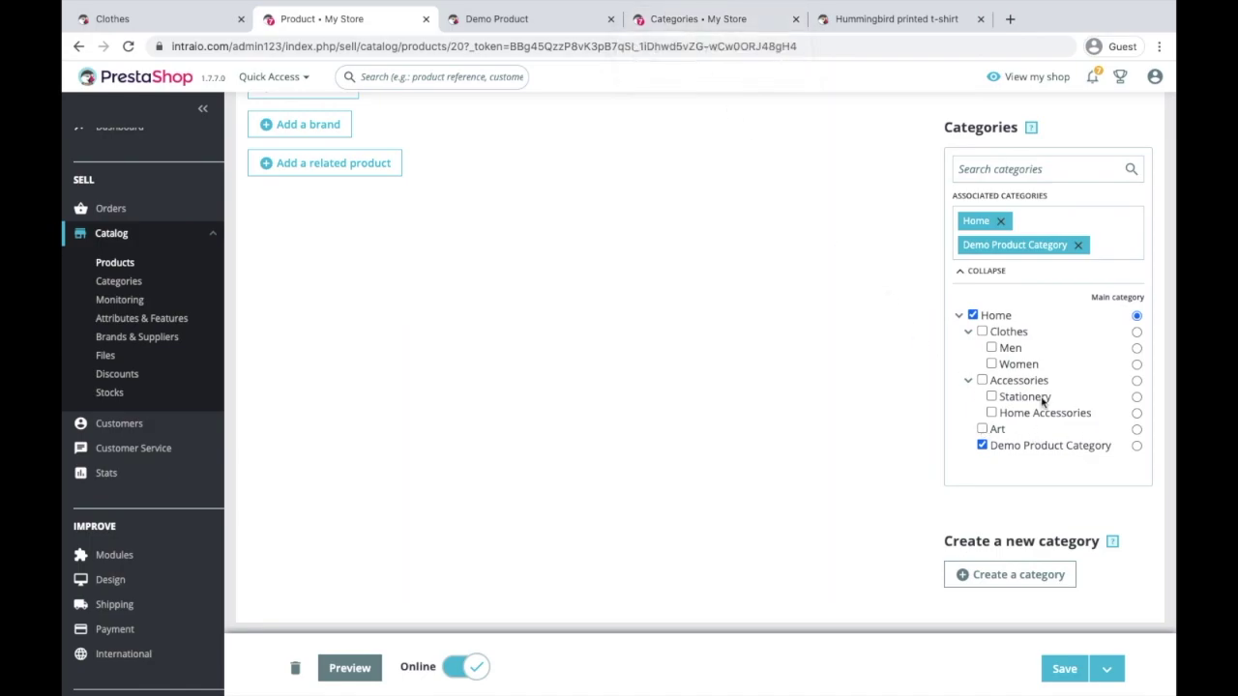
pyautogui.scroll(10, 1037, 397)
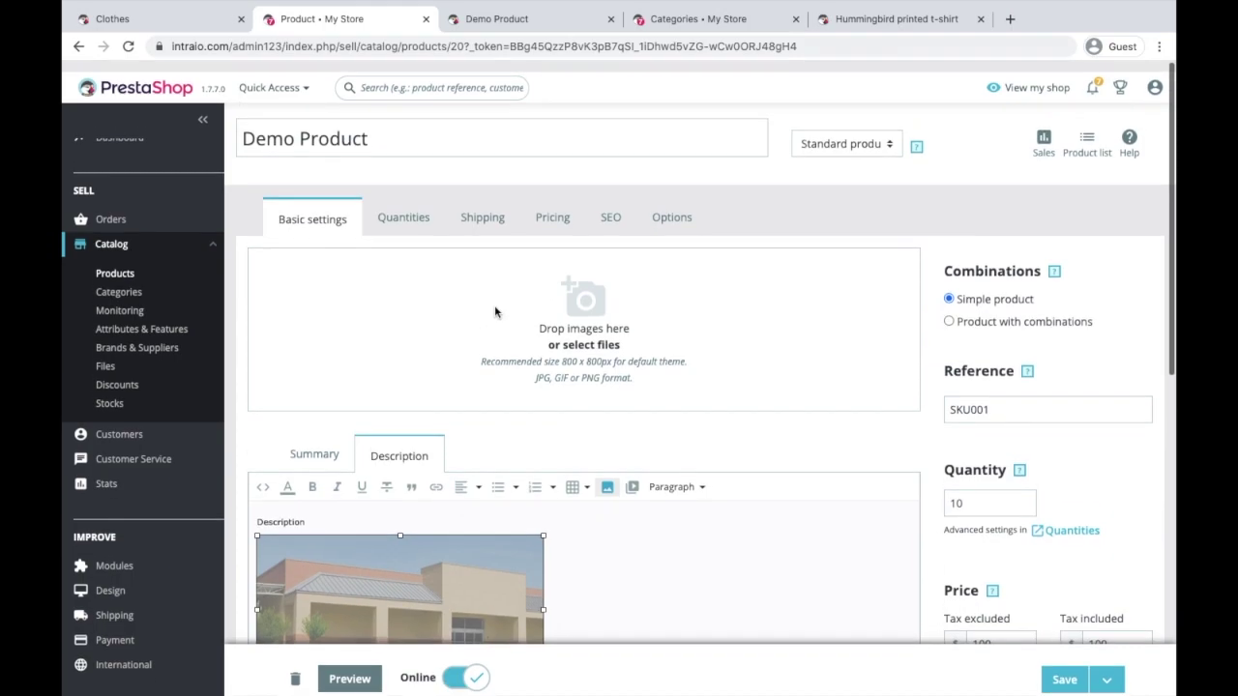
pyautogui.click(399, 201)
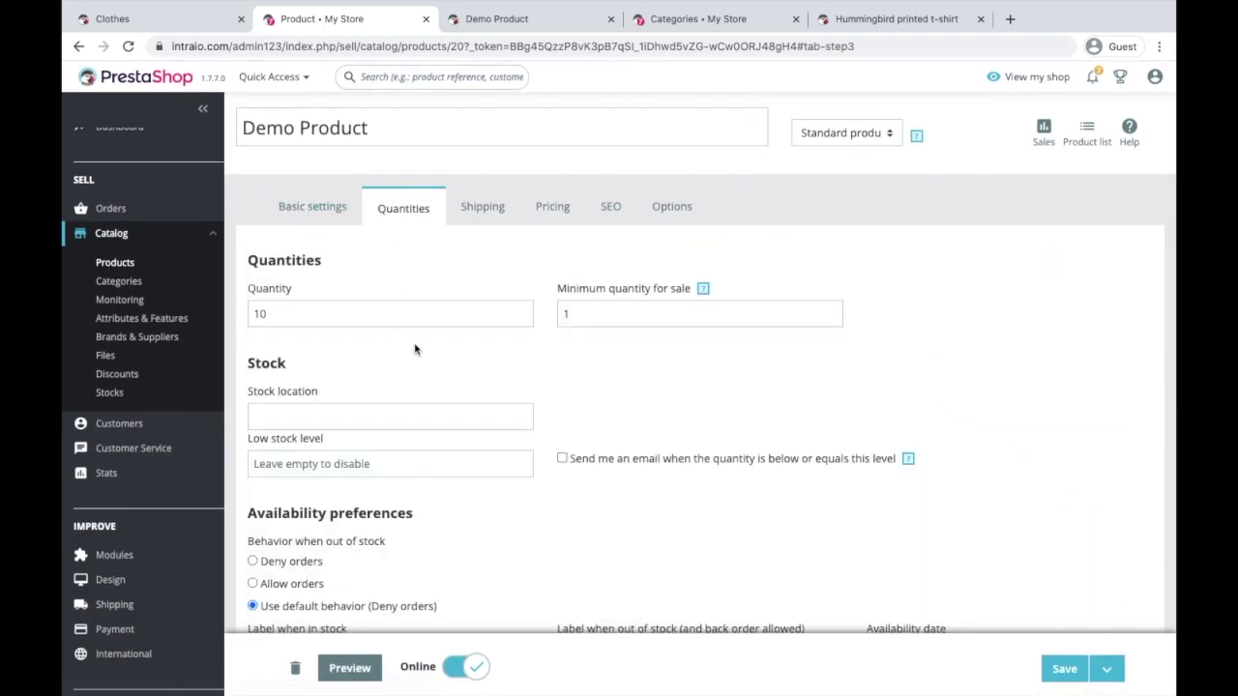
pyautogui.scroll(-1, 476, 362)
pyautogui.click(324, 288)
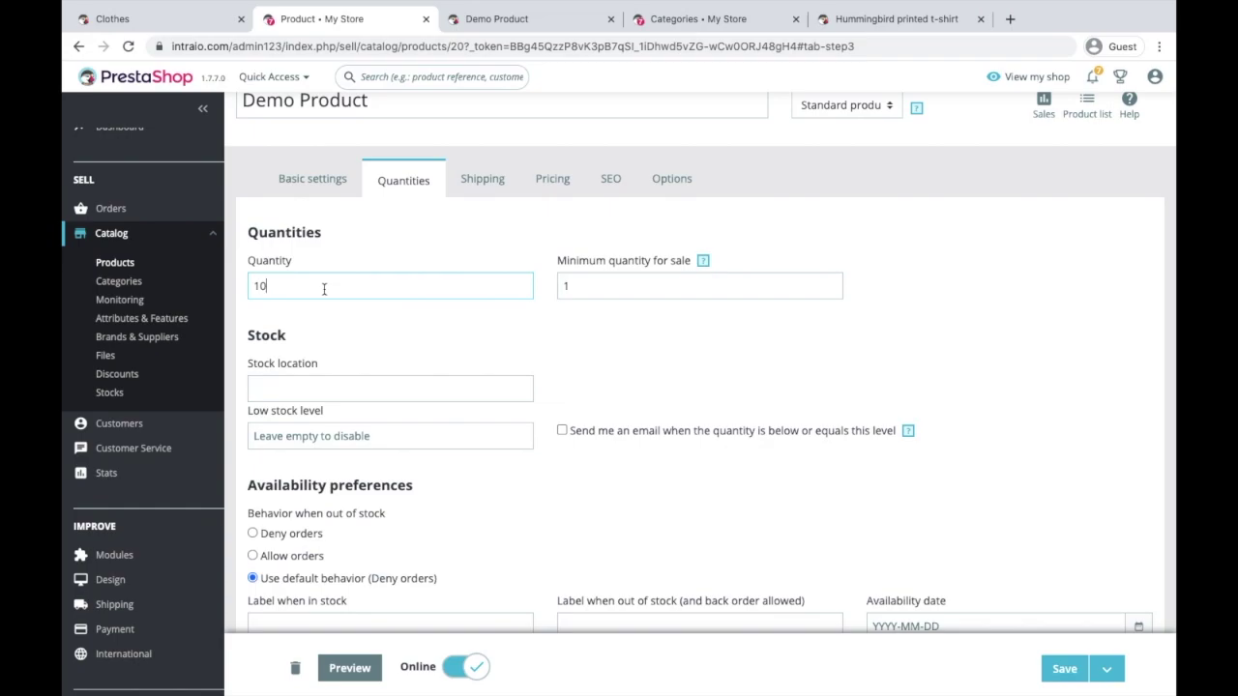
pyautogui.write('00')
pyautogui.press('BackSpace')
pyautogui.press('BackSpace')
# Set the product's minimum quantity for sale to 5 and save the product.
pyautogui.click(592, 290)
pyautogui.write('5')
pyautogui.click(1064, 669)
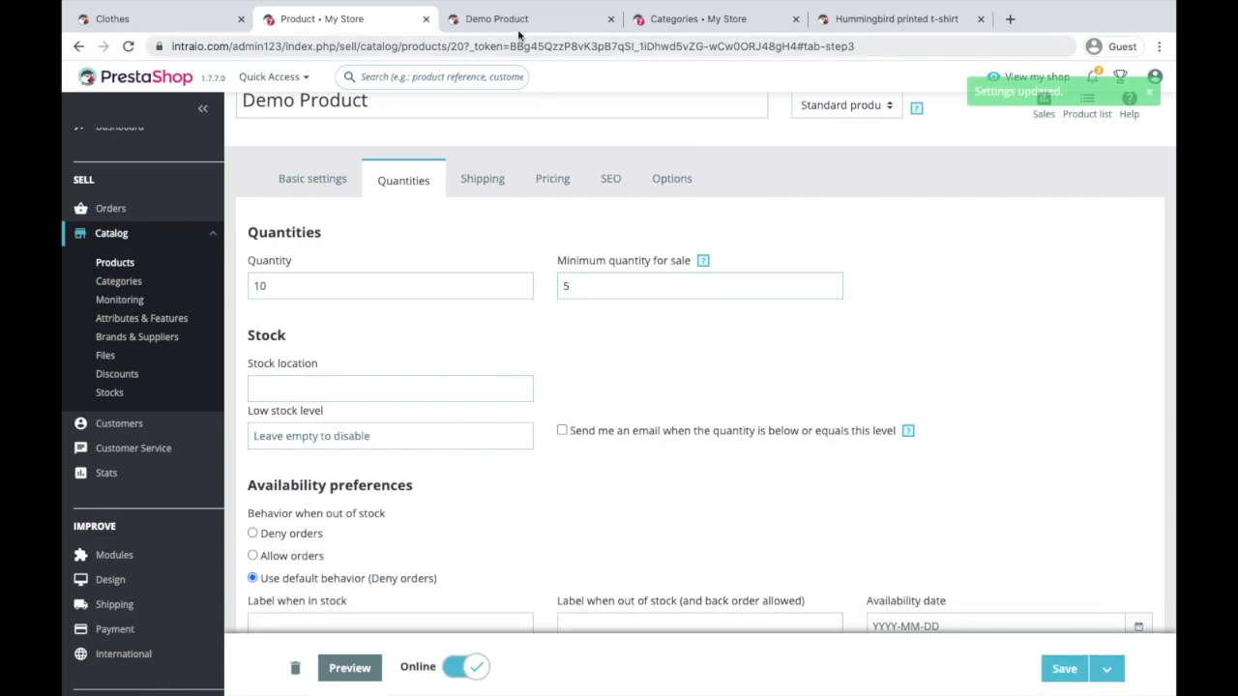
# Reload the Demo Product's storefront page and raise and lower the purchase quantity to test the minimum order limit.
pyautogui.click(503, 19)
pyautogui.click(128, 47)
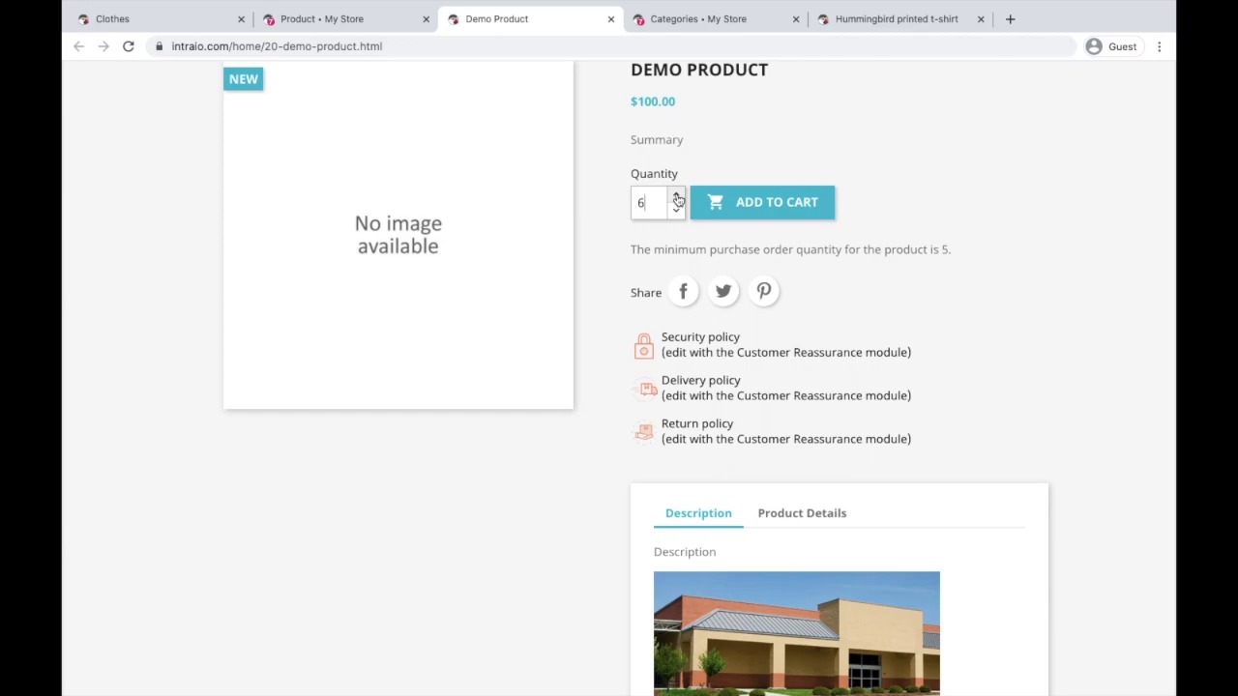
pyautogui.click(678, 196)
pyautogui.click(677, 197)
pyautogui.click(677, 196)
pyautogui.click(677, 196)
pyautogui.click(677, 197)
pyautogui.click(677, 214)
pyautogui.click(678, 214)
pyautogui.click(677, 214)
pyautogui.click(677, 214)
pyautogui.click(677, 214)
pyautogui.click(678, 214)
# Examine the minimum purchase quantity note on the storefront and re-enter 5 as the purchase quantity.
pyautogui.scroll(5, 636, 252)
pyautogui.hscroll(3, 721, 258)
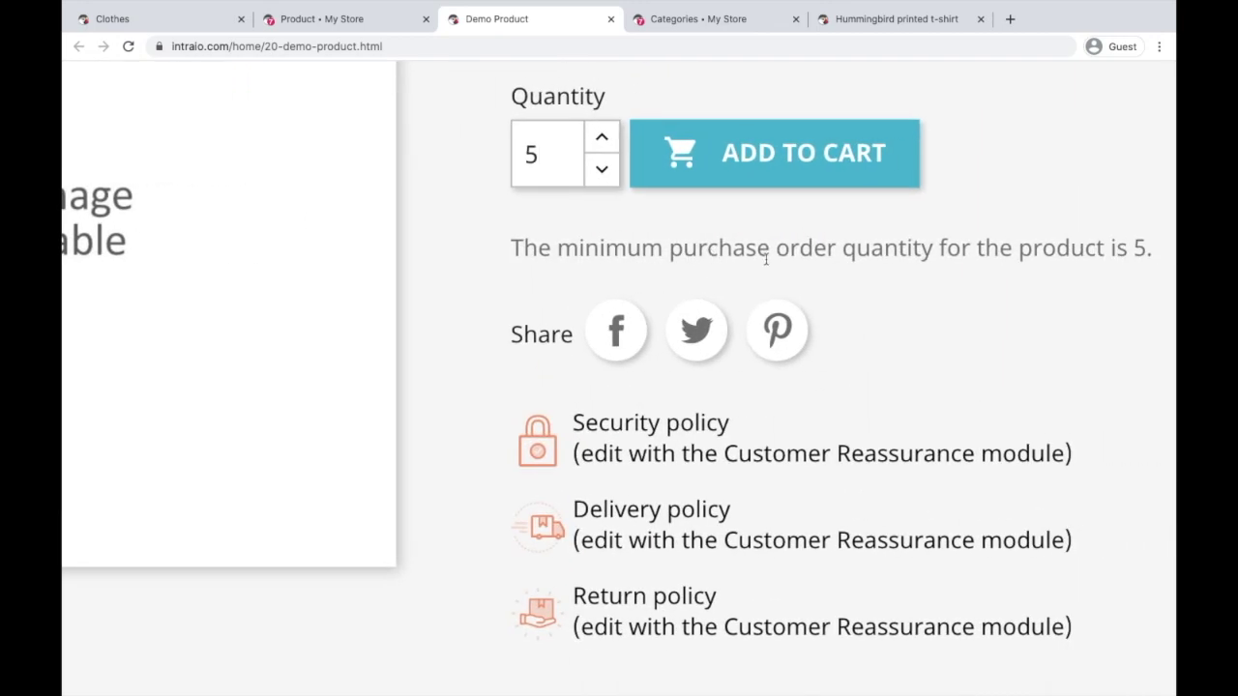
pyautogui.hscroll(3, 764, 249)
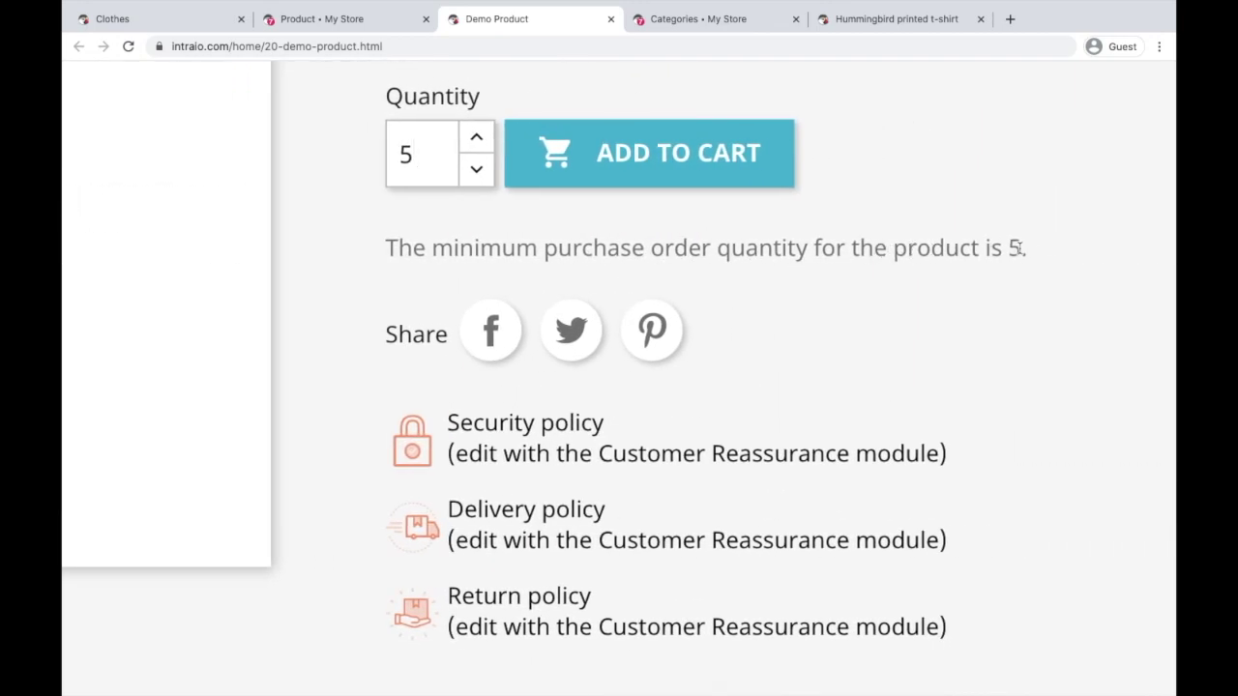
pyautogui.press('BackSpace')
pyautogui.write('5')
pyautogui.scroll(-5, 556, 246)
# Return to the product's Quantities settings and enter MUM-Rack-A-Shelf-B as the stock location.
pyautogui.click(368, 21)
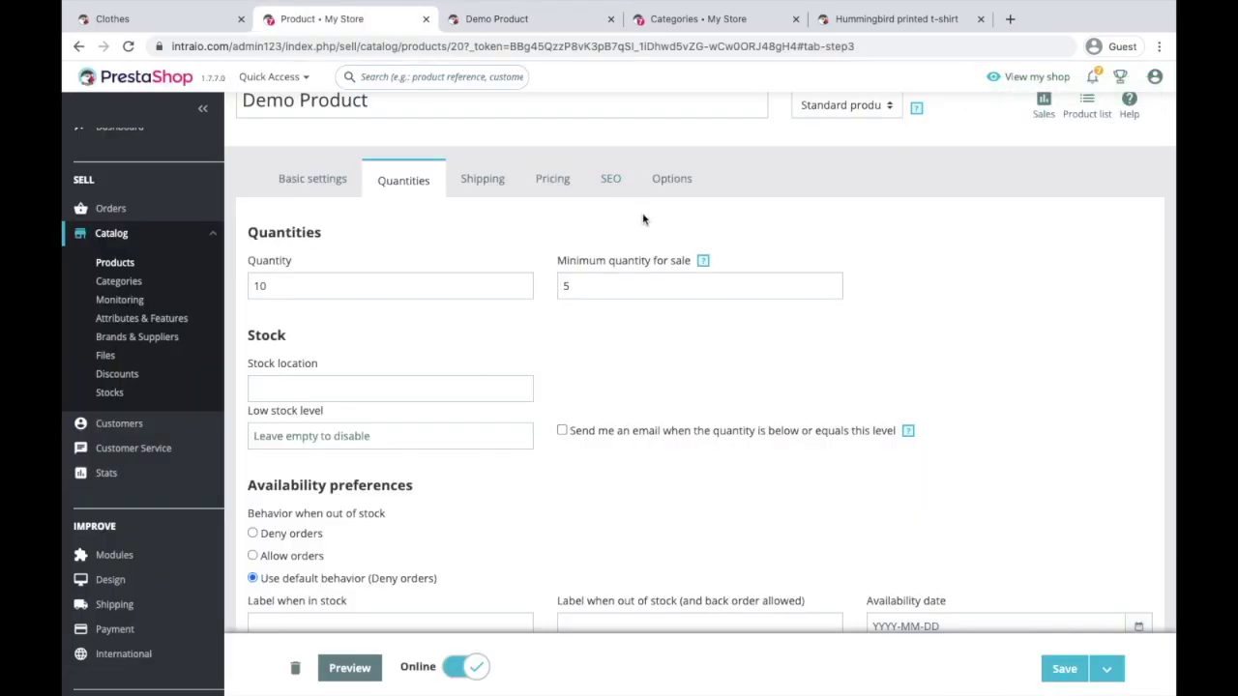
pyautogui.click(400, 389)
pyautogui.scroll(-1, 588, 386)
pyautogui.scroll(-1, 588, 386)
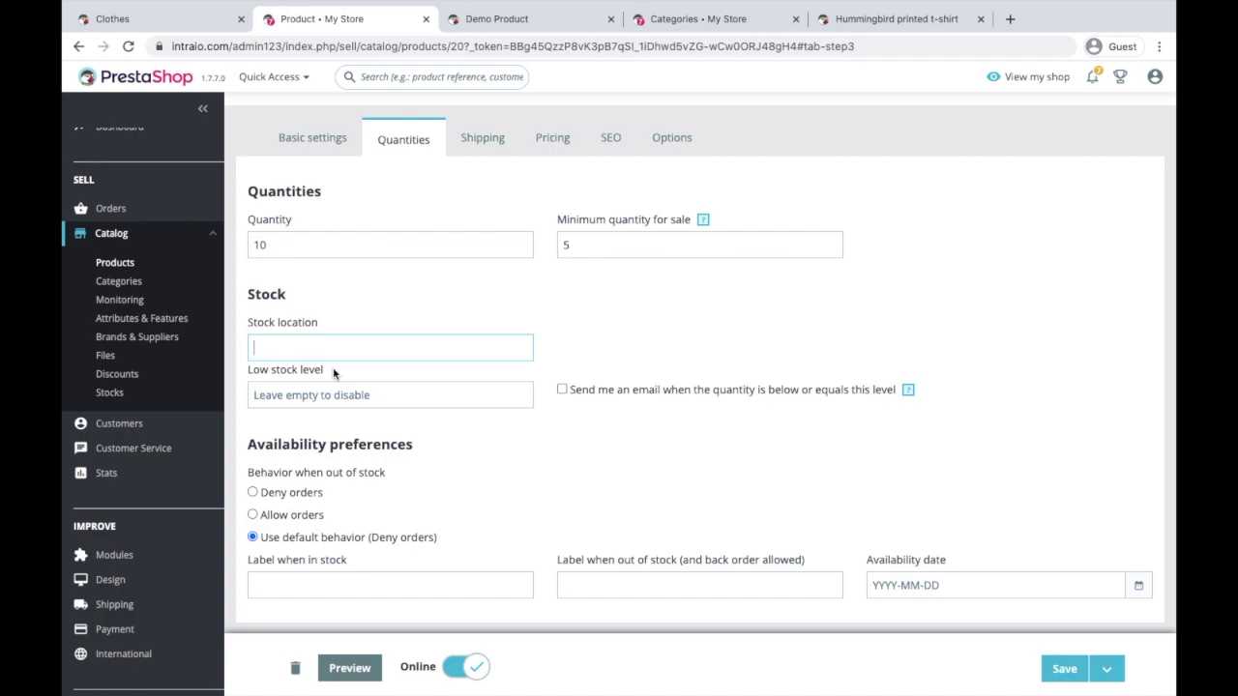
pyautogui.write('R')
pyautogui.write('-A')
pyautogui.press('BackSpace')
pyautogui.press('BackSpace')
pyautogui.write('Ac')
pyautogui.press('BackSpace')
pyautogui.press('BackSpace')
pyautogui.write('ack')
pyautogui.write('-A')
pyautogui.write(' Shelf')
pyautogui.write('-B')
pyautogui.write('MUM')
pyautogui.write('-')
pyautogui.press('Right')
pyautogui.press('Right')
pyautogui.press('Right')
pyautogui.press('Right')
pyautogui.press('Right')
pyautogui.press('Right')
pyautogui.press('Right')
pyautogui.press('BackSpace')
pyautogui.write('-')
# Try Allow orders as the out-of-stock behavior and restore Use default behavior (Deny orders).
pyautogui.click(390, 391)
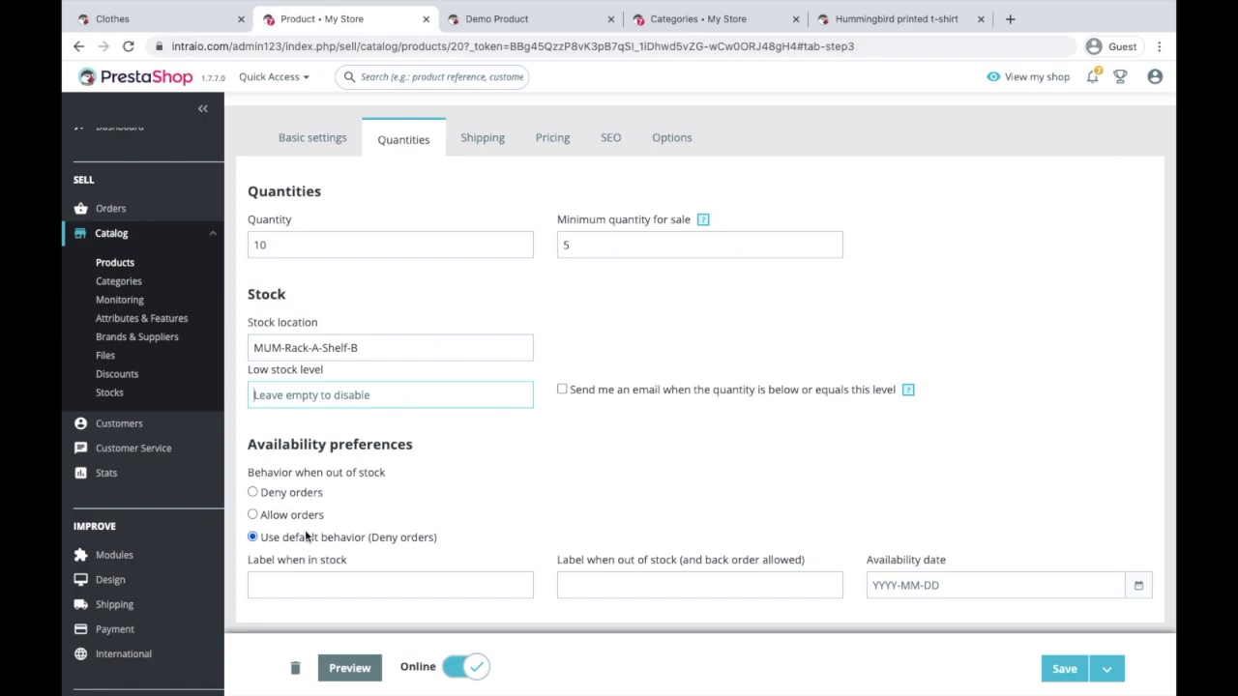
pyautogui.click(253, 516)
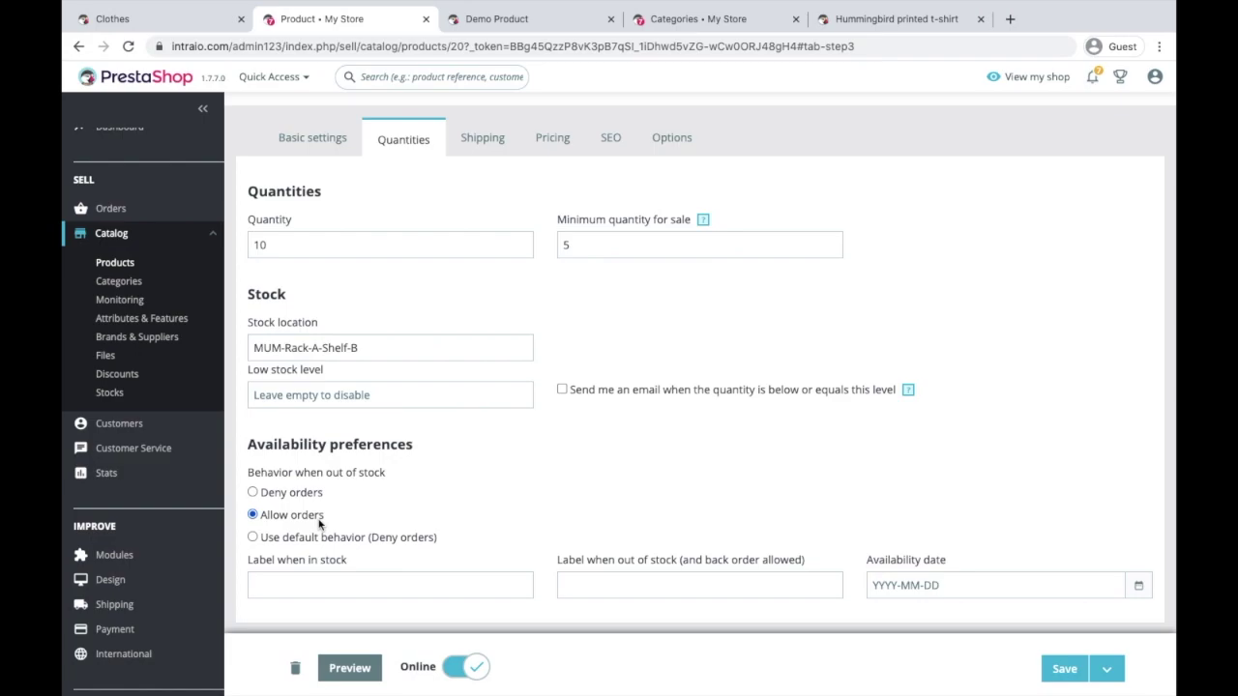
pyautogui.click(253, 539)
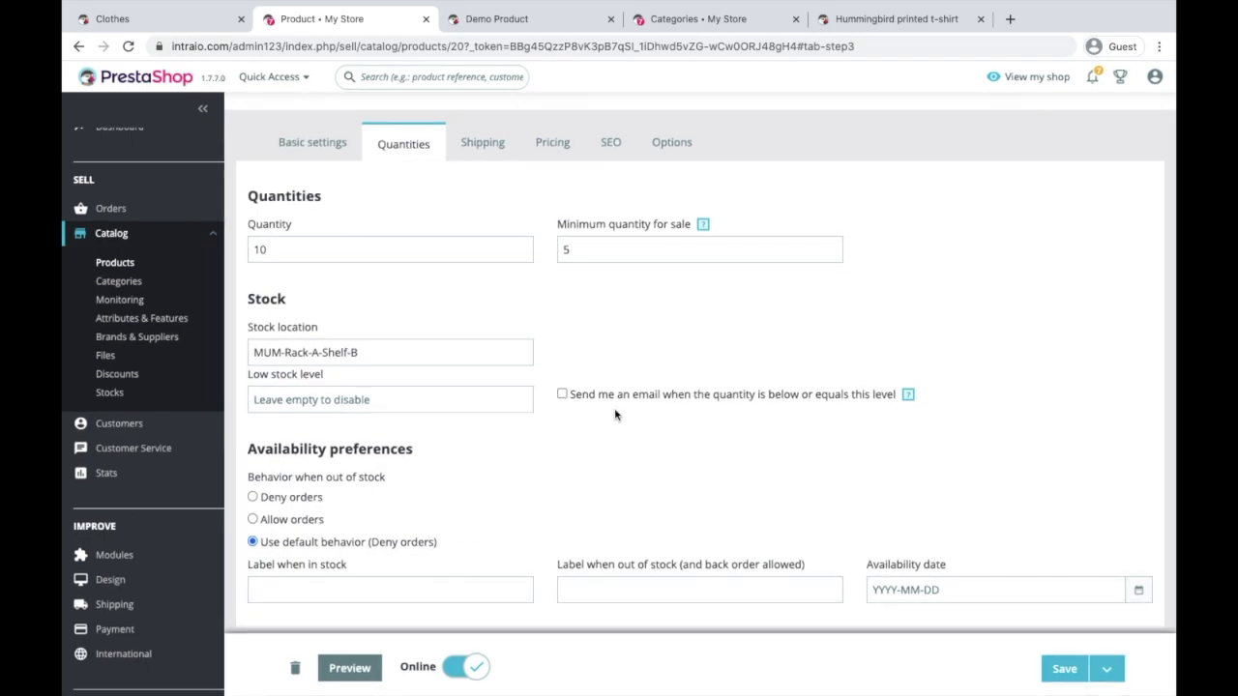
# Set the product's availability date to 2021-01-06 and save the product.
pyautogui.click(267, 582)
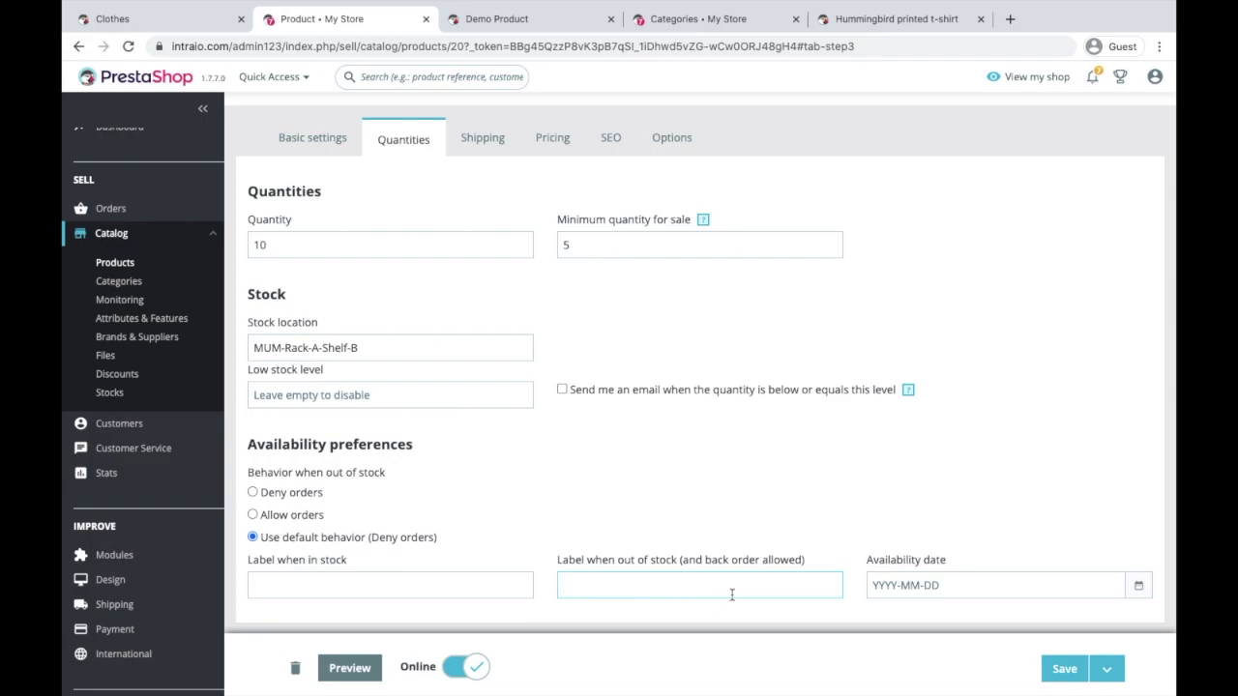
pyautogui.click(978, 588)
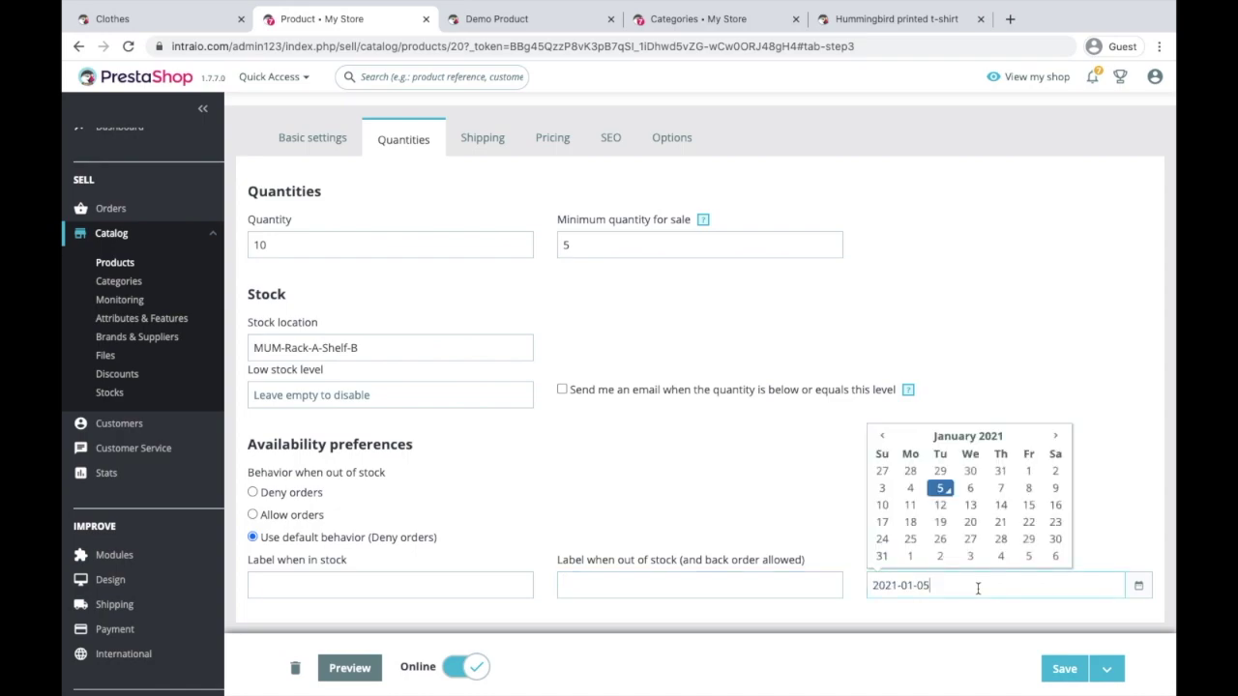
pyautogui.click(972, 489)
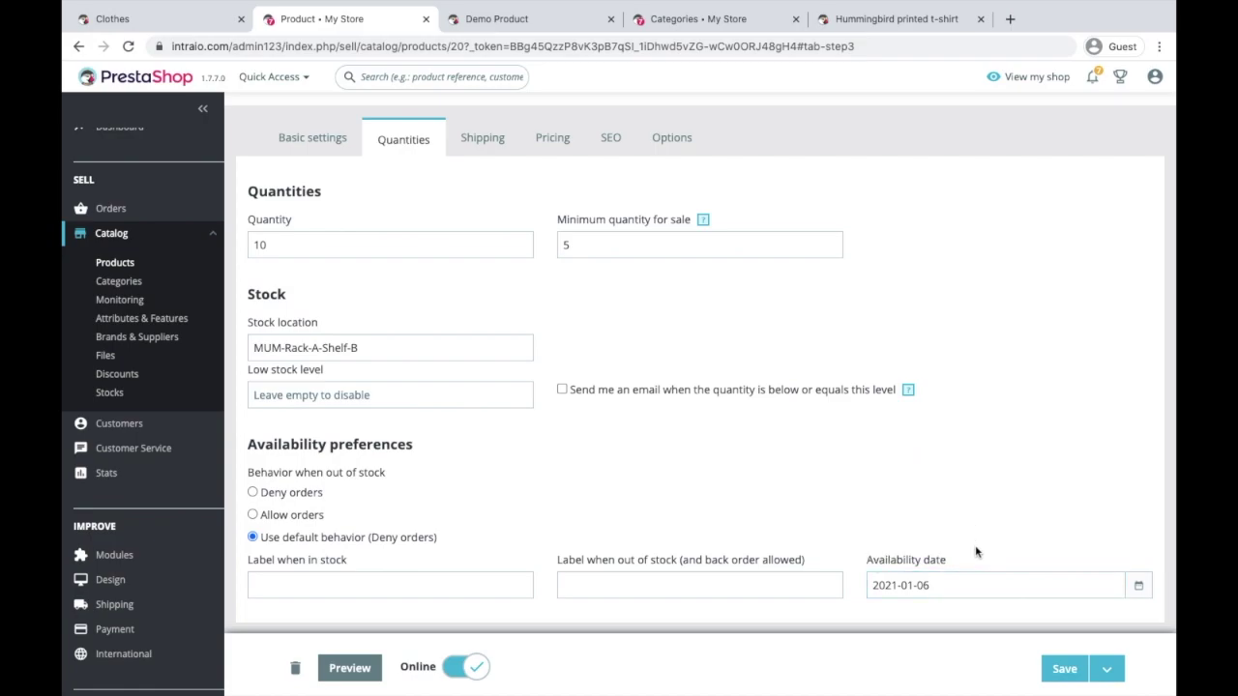
pyautogui.click(1063, 669)
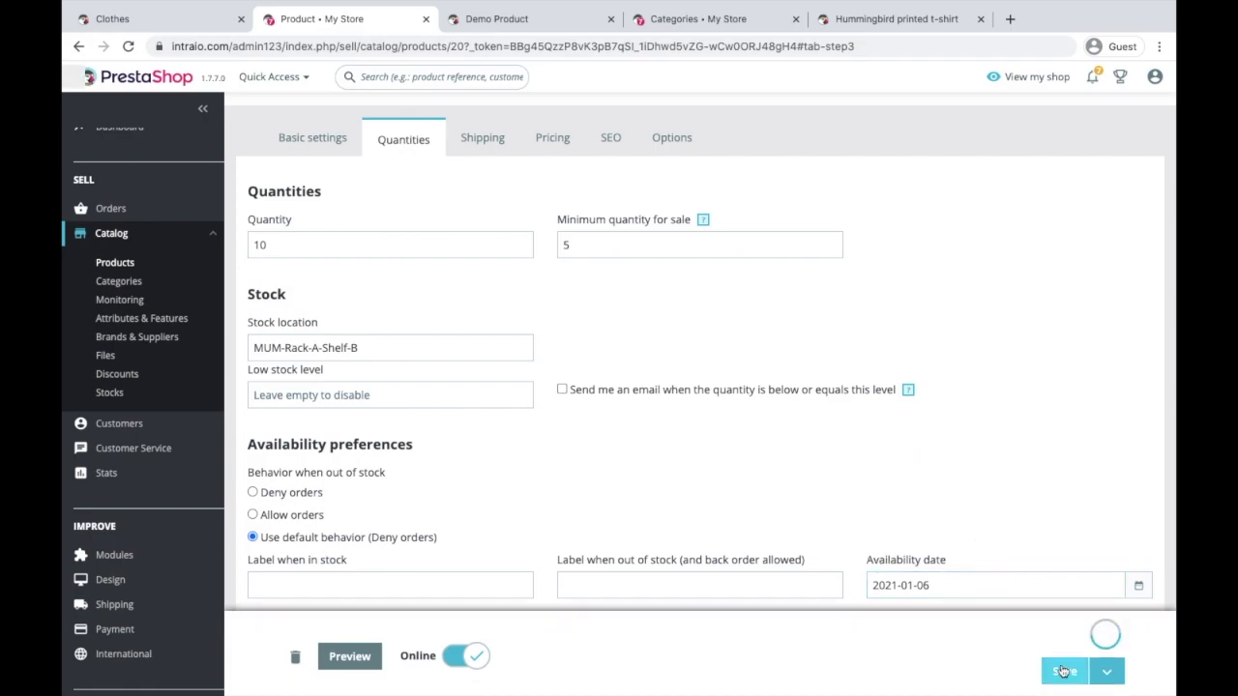
# Reload the Demo Product's storefront page and add 5 units to the cart, dismissing the cart summary.
pyautogui.click(510, 28)
pyautogui.press('super+r')
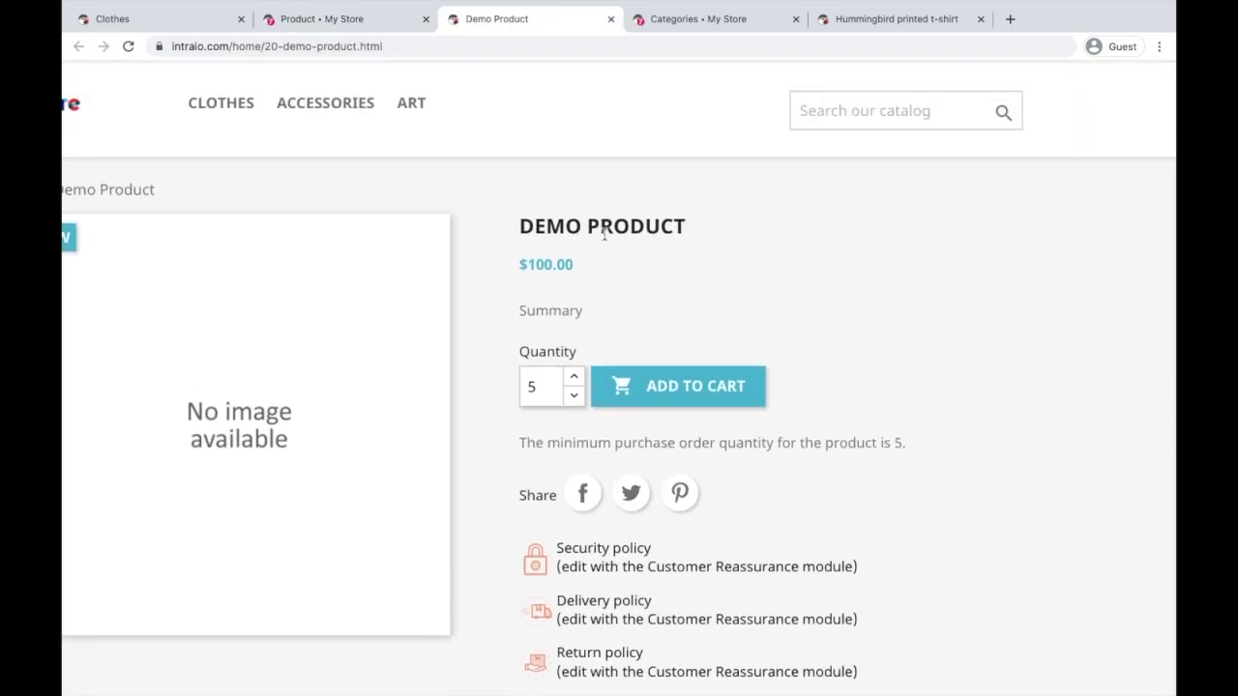
pyautogui.click(669, 405)
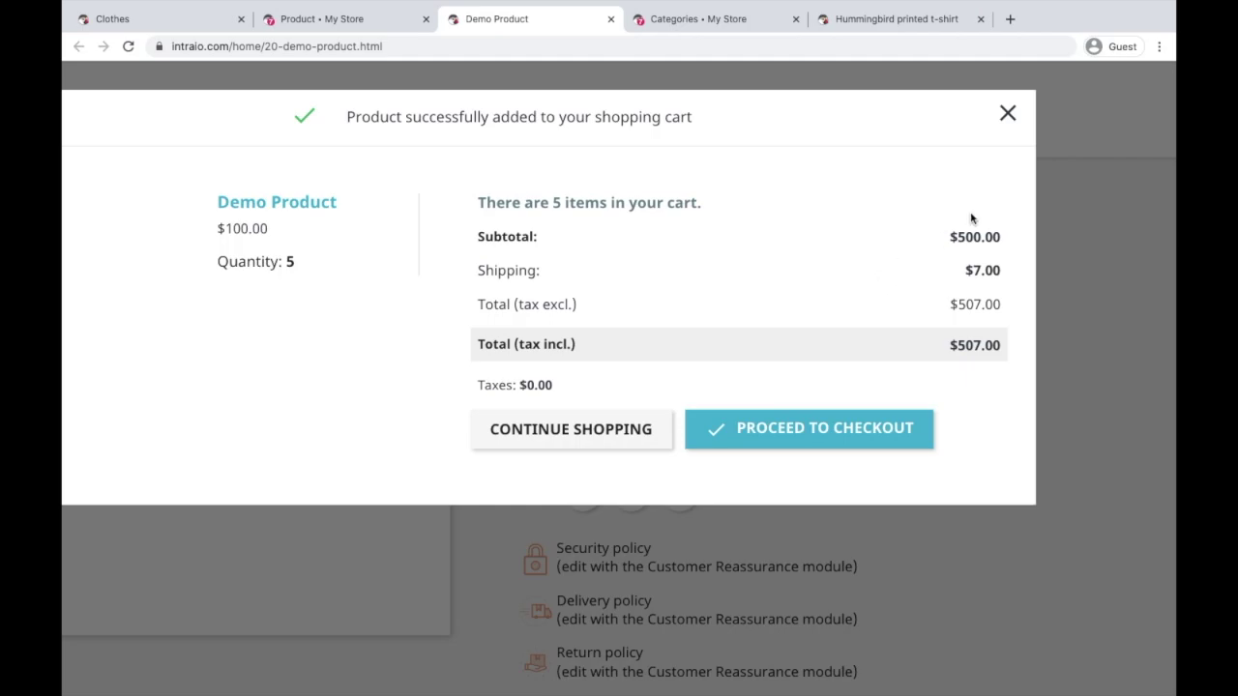
pyautogui.click(1008, 115)
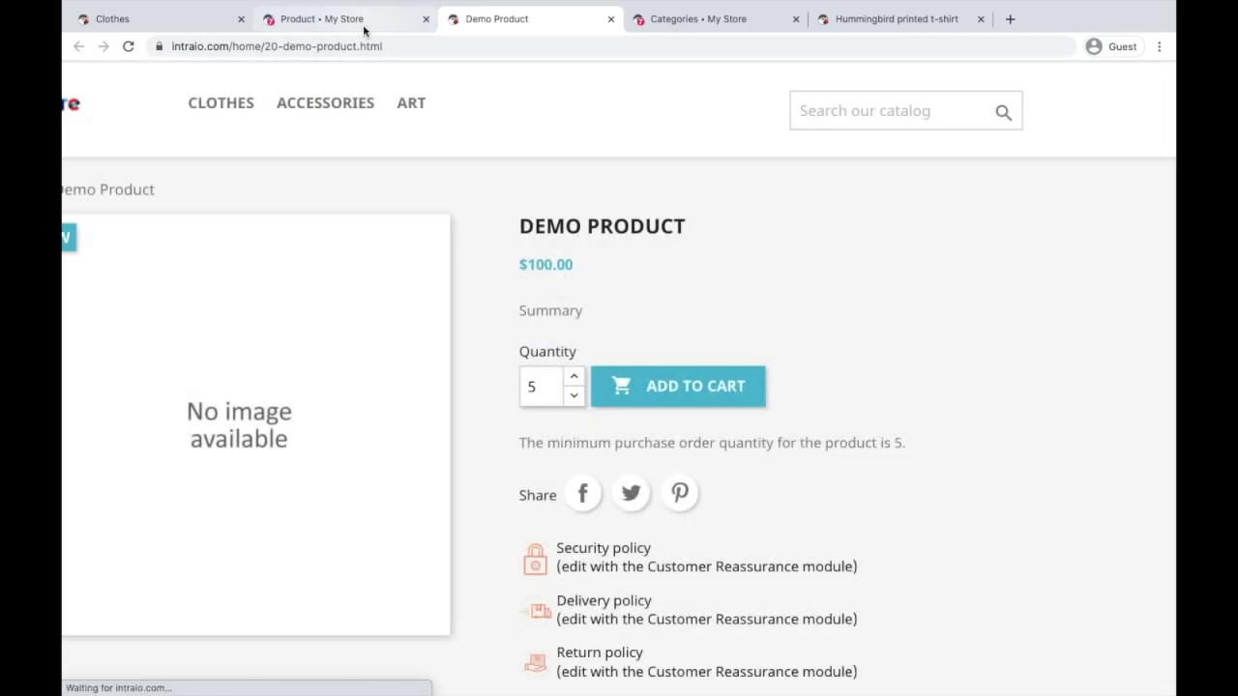
# Browse the storefront home page and search the catalog for "demo product".
pyautogui.click(362, 23)
pyautogui.click(512, 19)
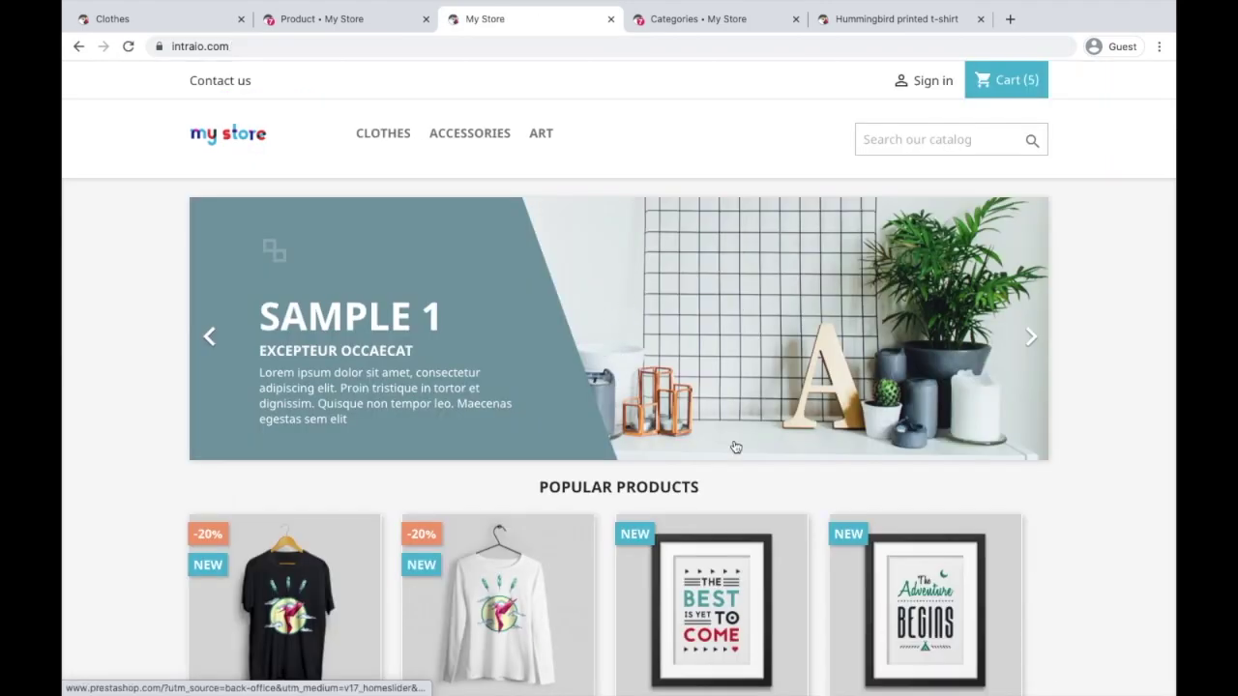
pyautogui.scroll(-1, 737, 431)
pyautogui.scroll(-10, 735, 447)
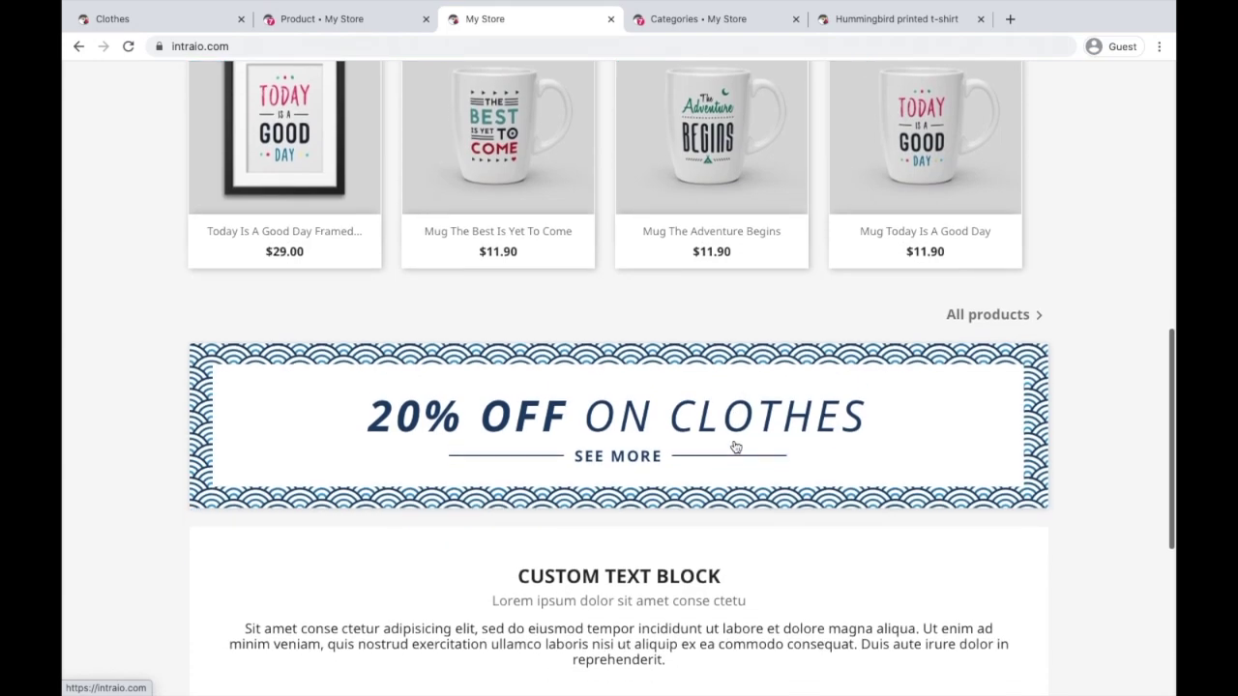
pyautogui.scroll(15, 735, 445)
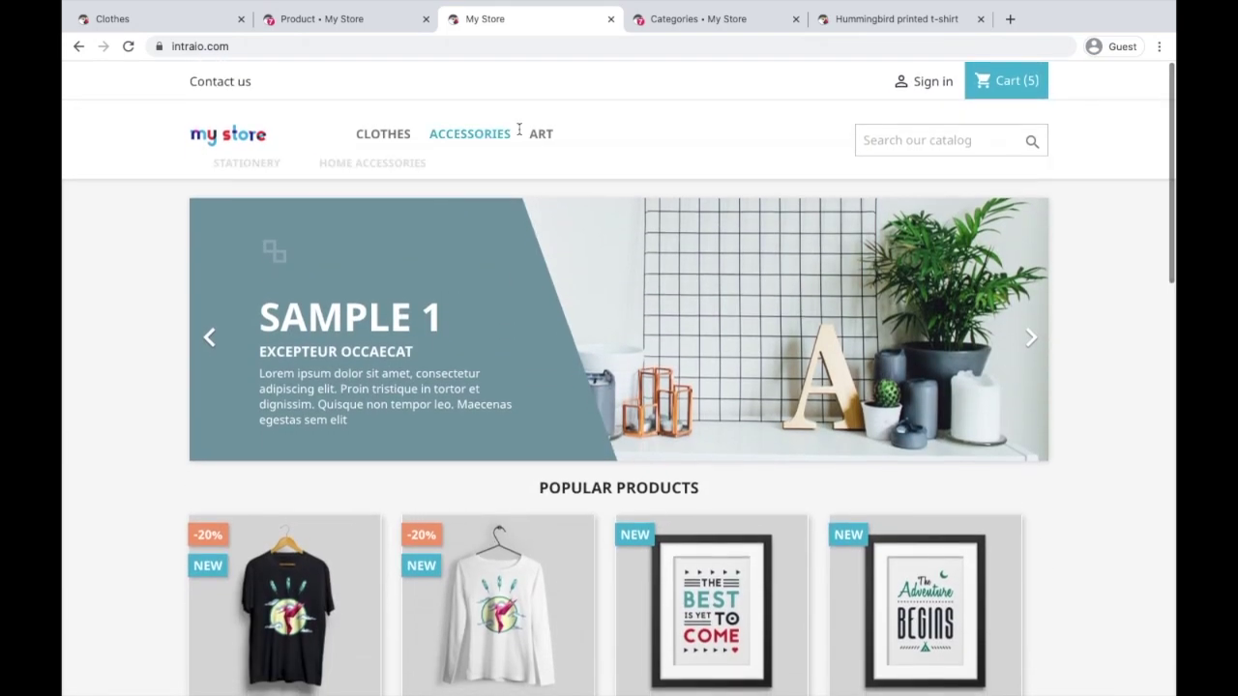
pyautogui.moveTo(390, 145)
pyautogui.click(918, 140)
pyautogui.write('demo product')
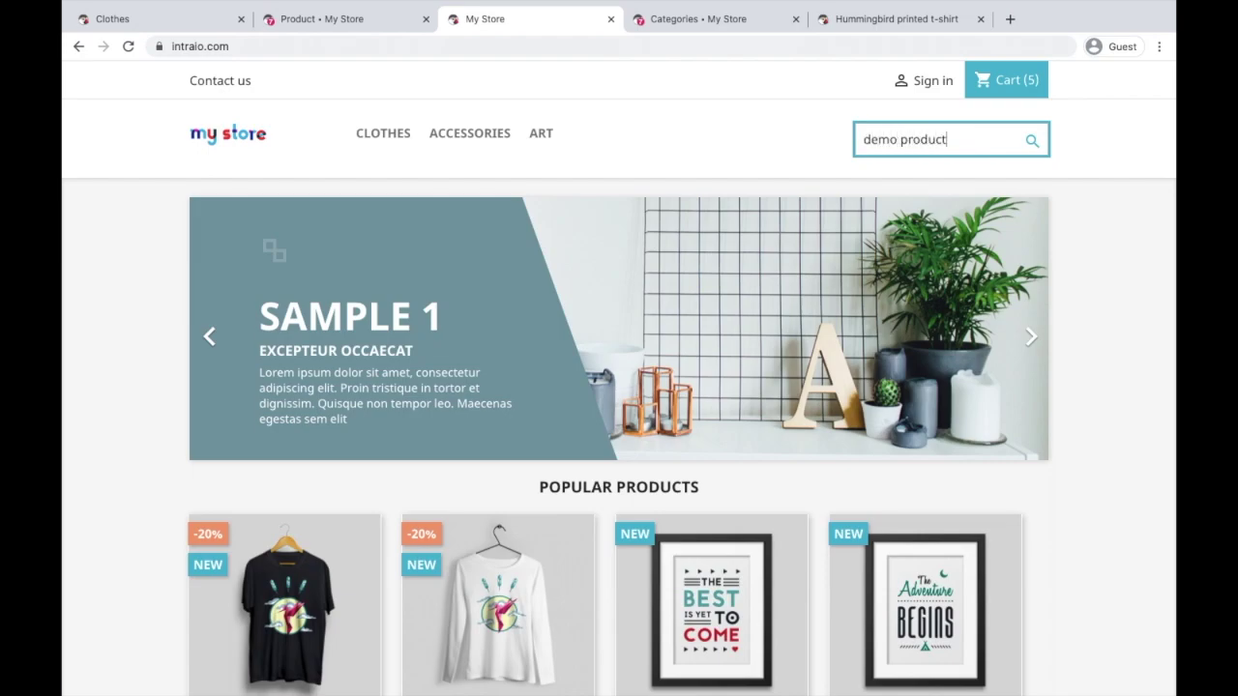
pyautogui.press('Return')
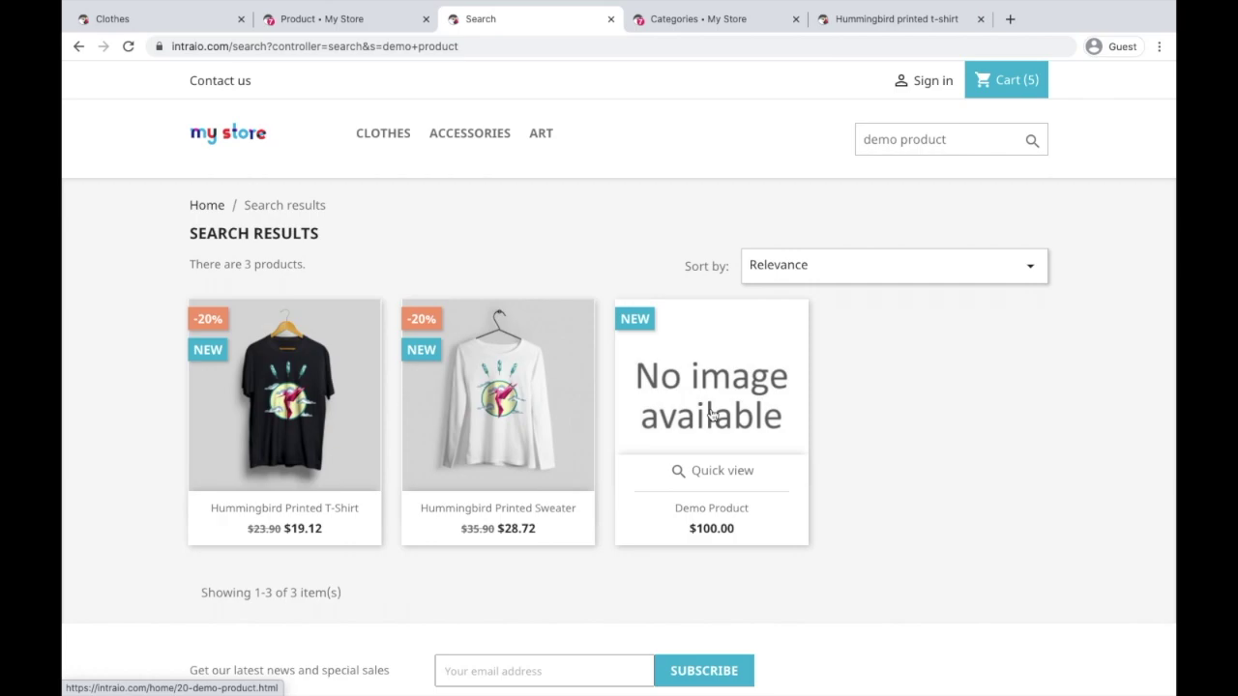
# Return to the product's Quantities settings and review the availability date calendar.
pyautogui.click(325, 20)
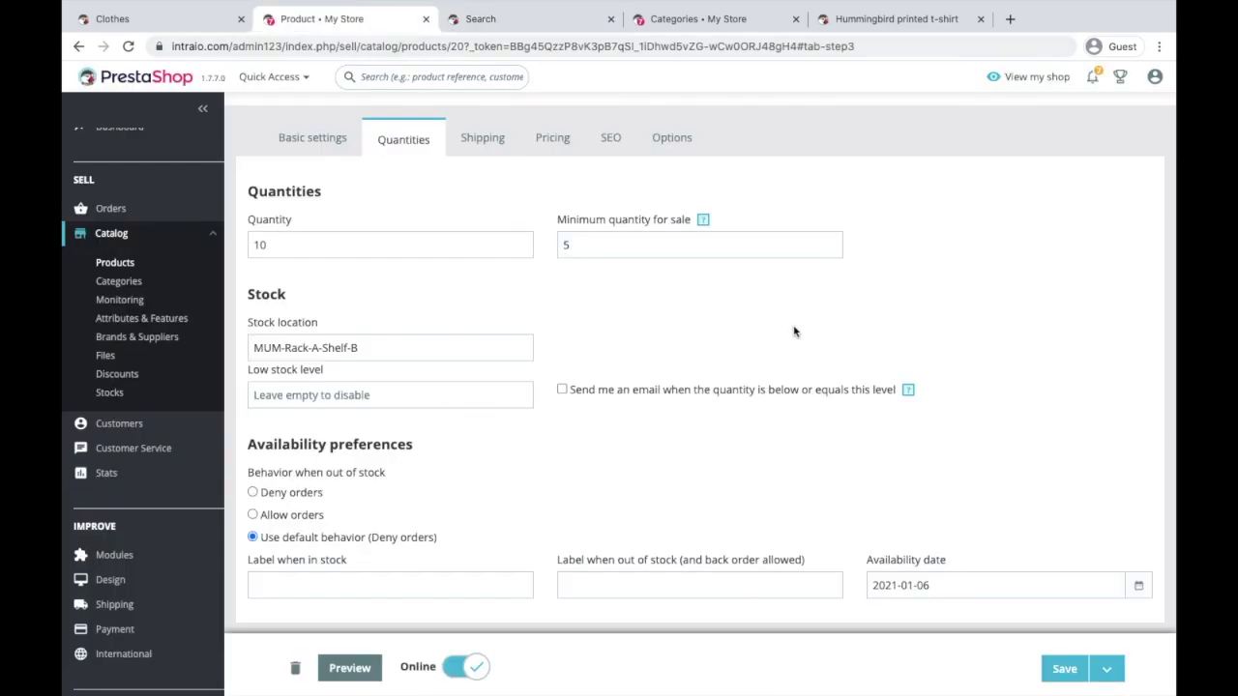
pyautogui.click(929, 585)
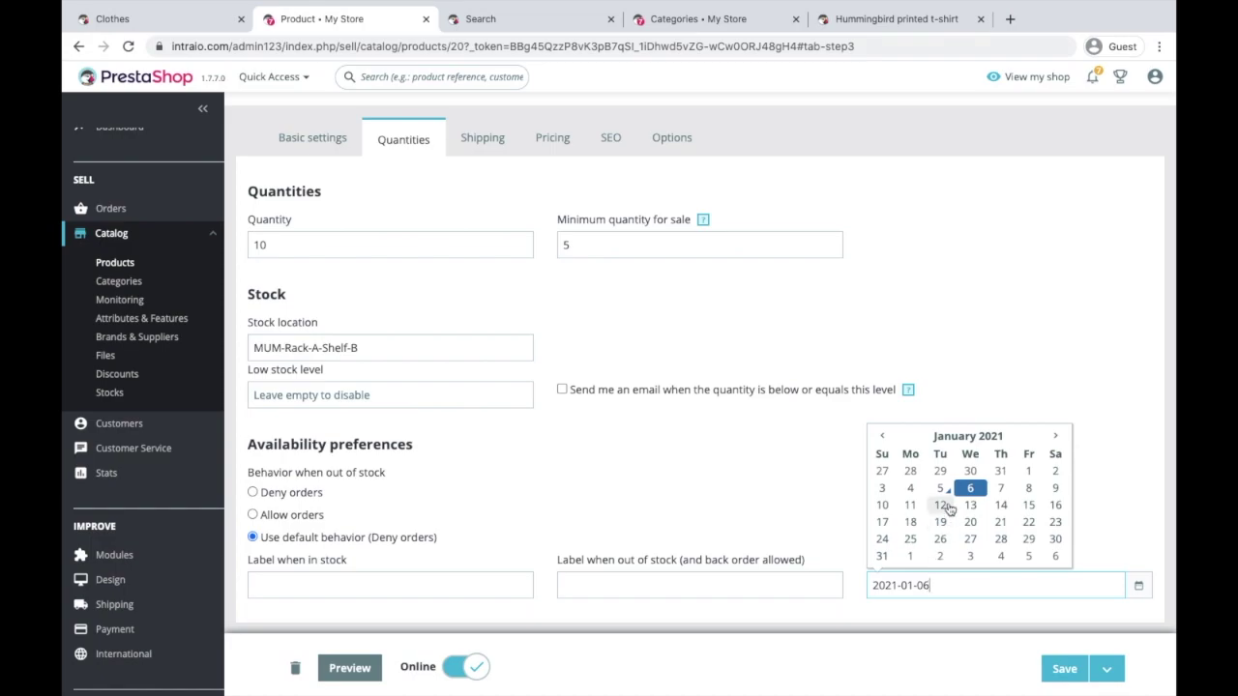
pyautogui.click(931, 350)
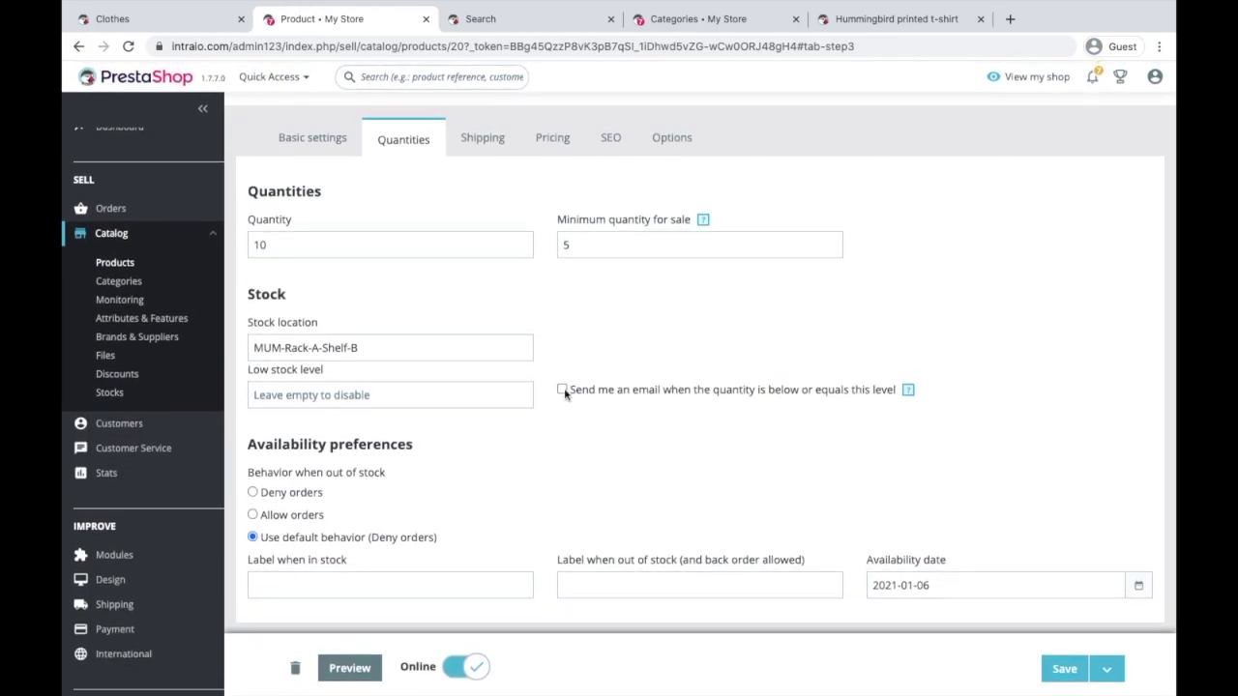
pyautogui.click(962, 587)
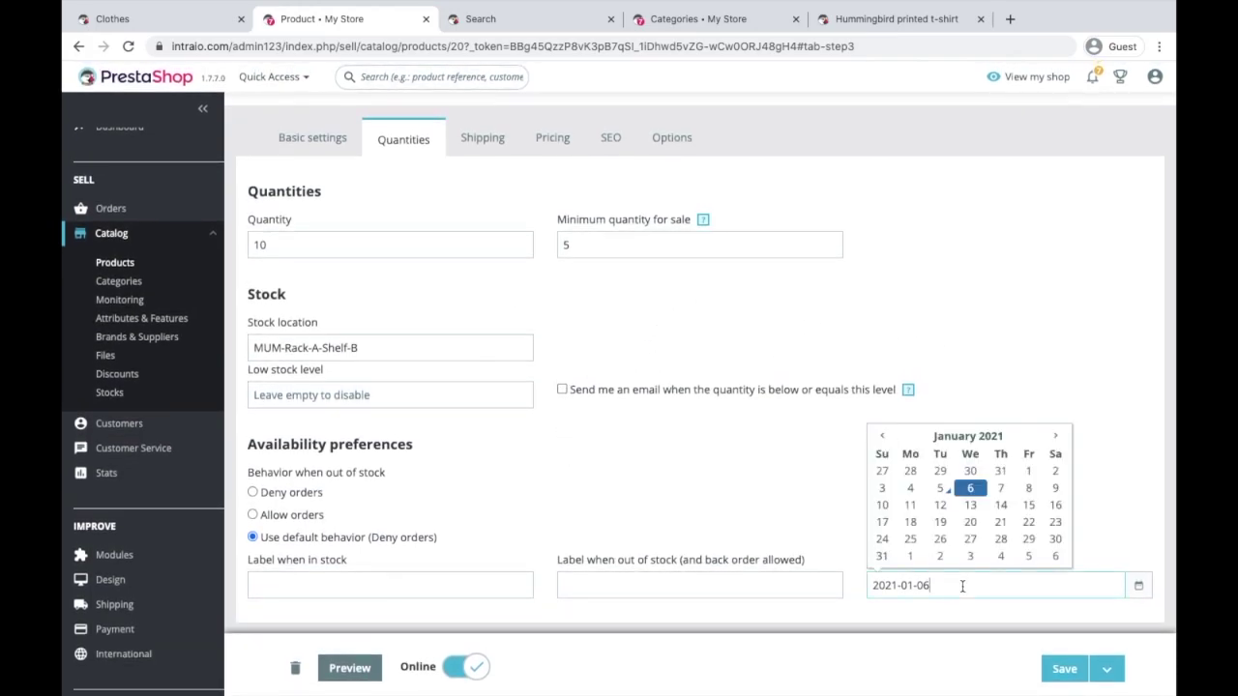
pyautogui.click(795, 474)
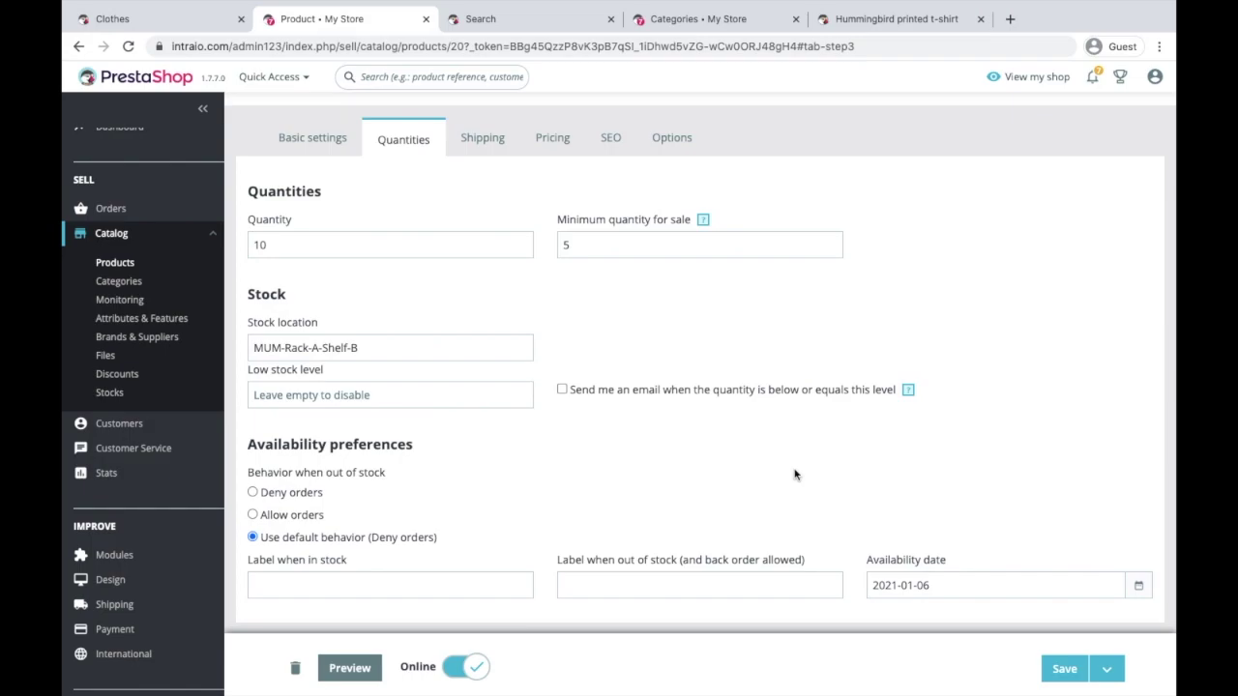
# Try taking the product offline and switch it back online, checking the availability date calendar.
pyautogui.click(488, 671)
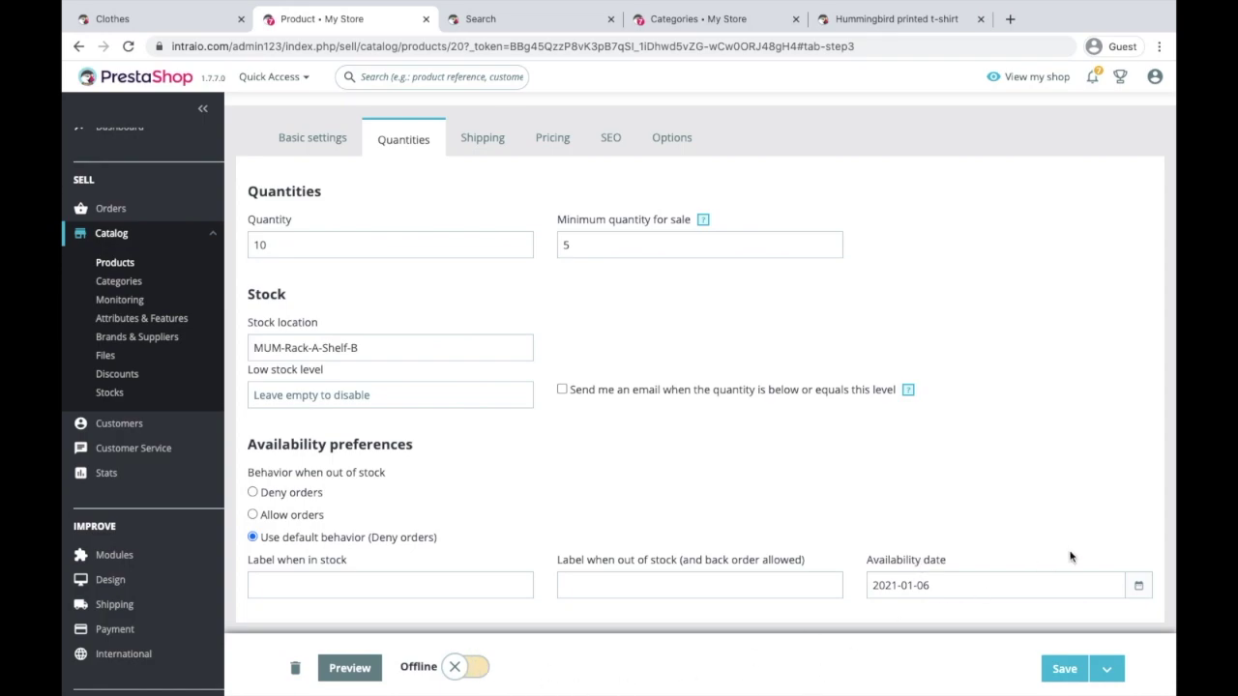
pyautogui.click(959, 586)
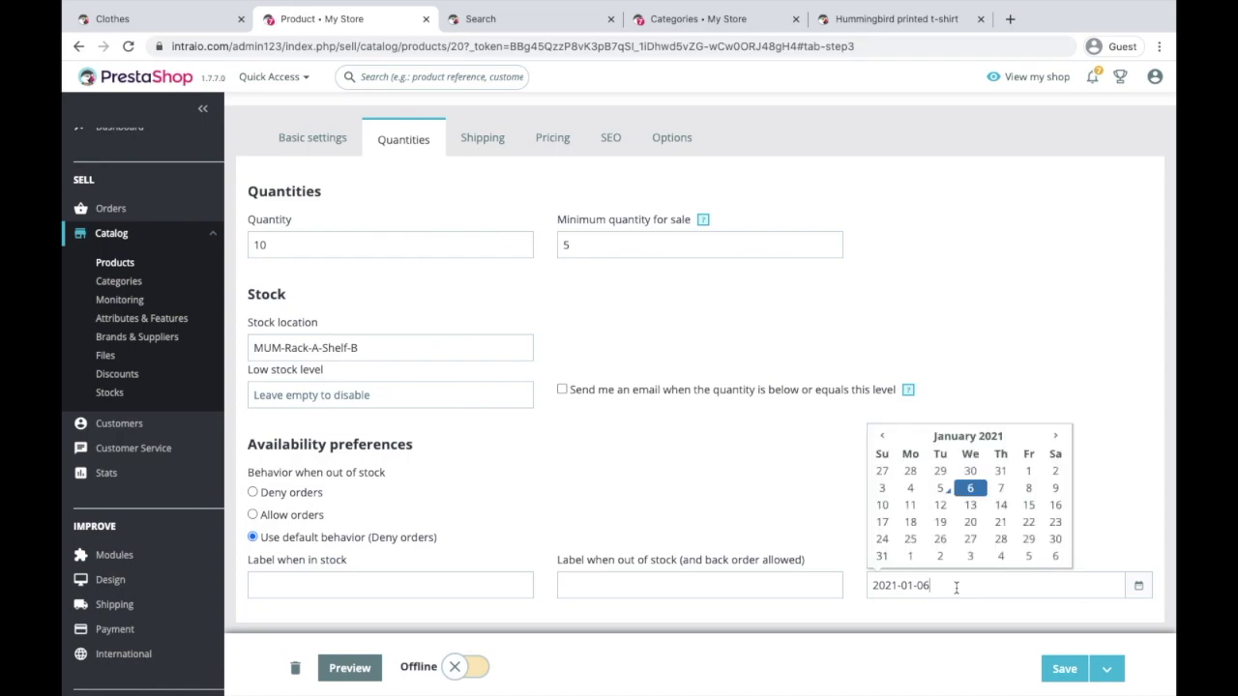
pyautogui.click(845, 516)
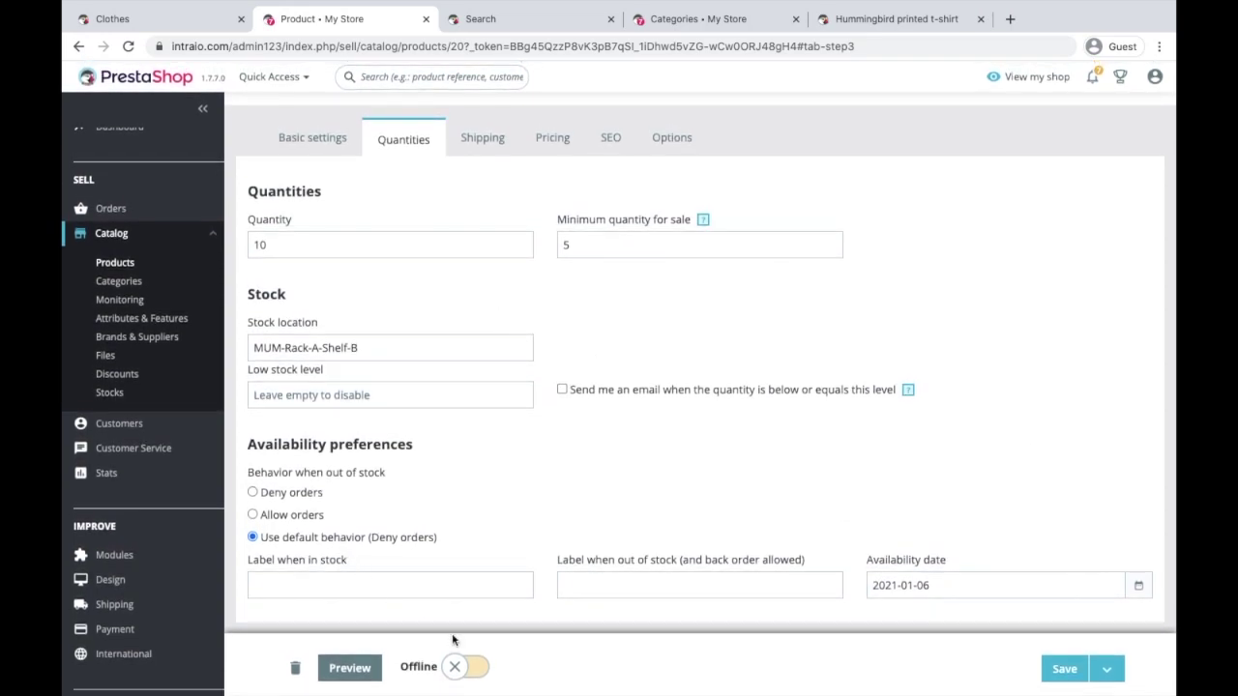
pyautogui.click(471, 669)
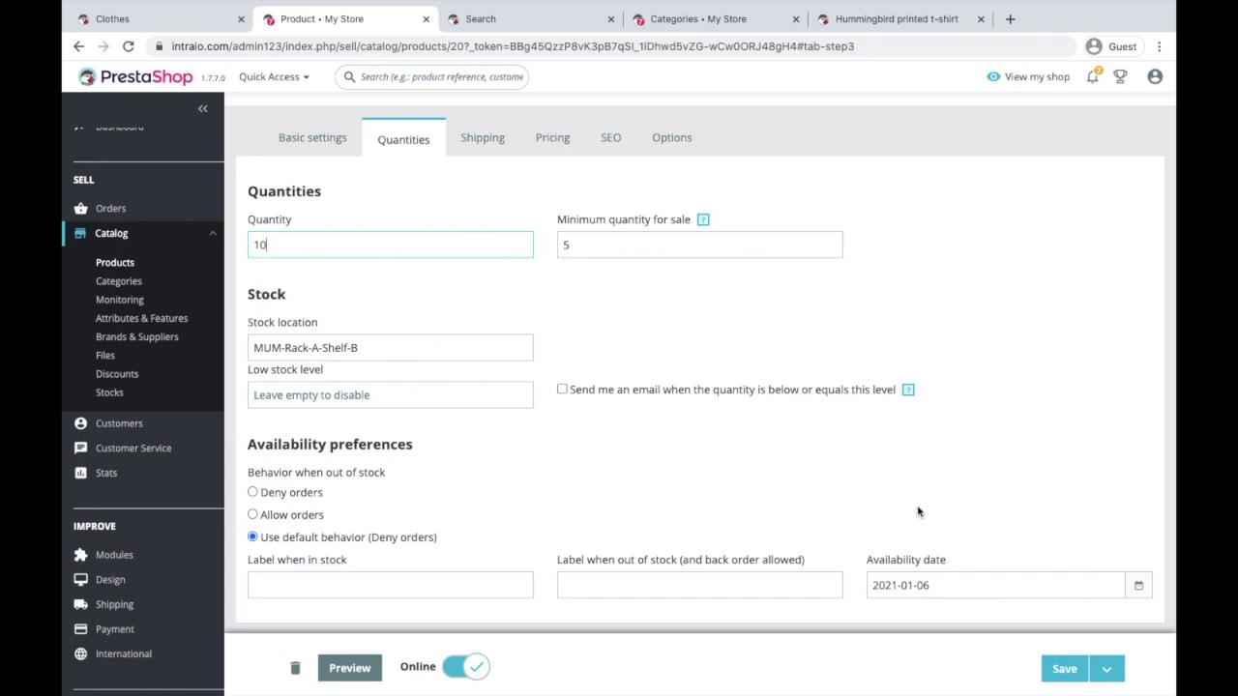
pyautogui.click(955, 585)
pyautogui.click(820, 514)
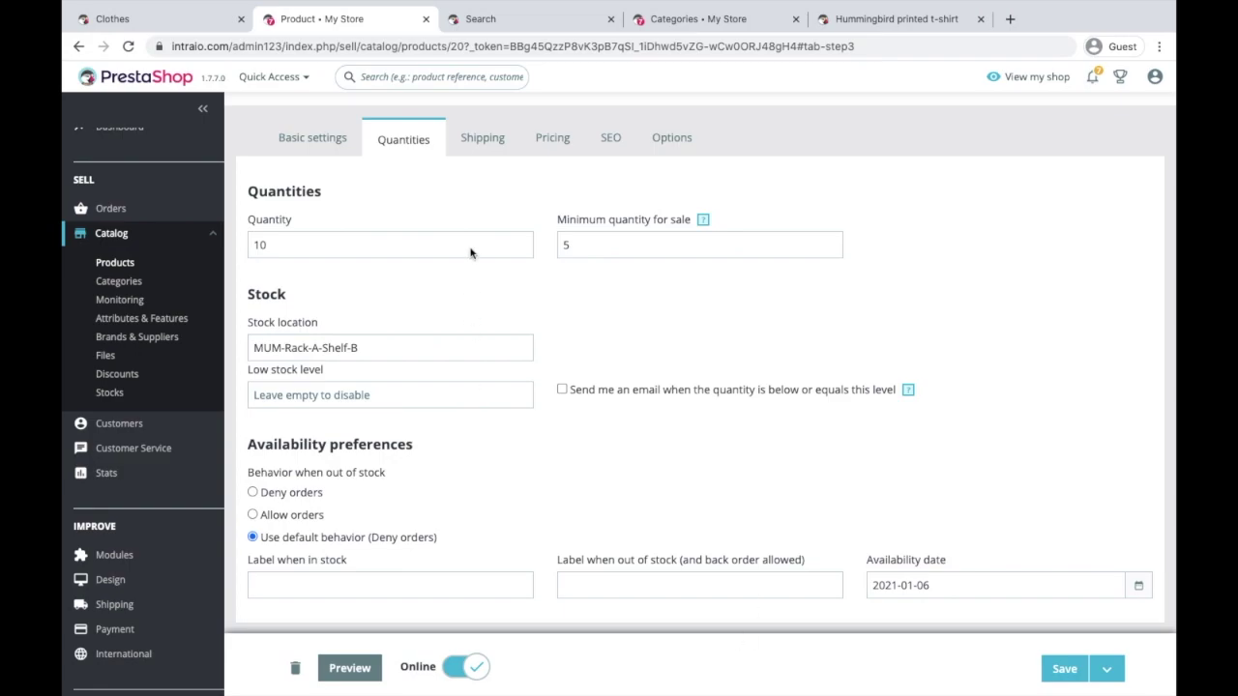
# Examine the product's Shipping settings, covering package dimensions, delivery time, additional shipping costs and available carriers.
pyautogui.click(482, 141)
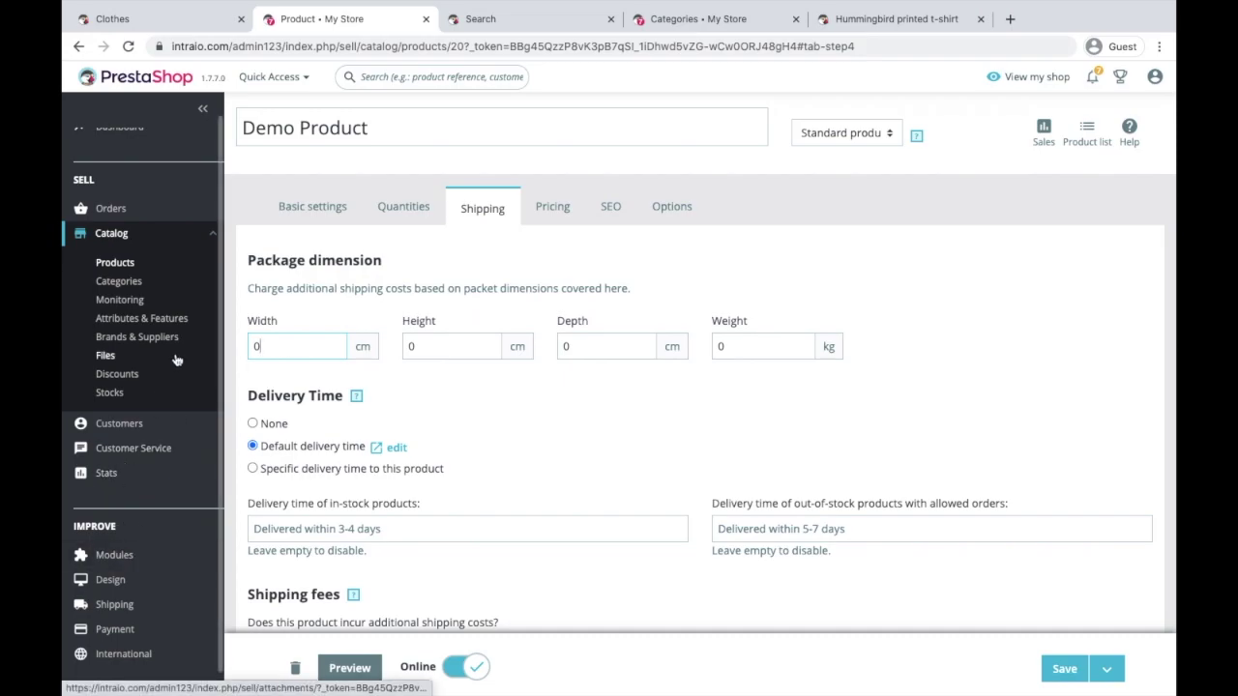
pyautogui.scroll(-2, 167, 549)
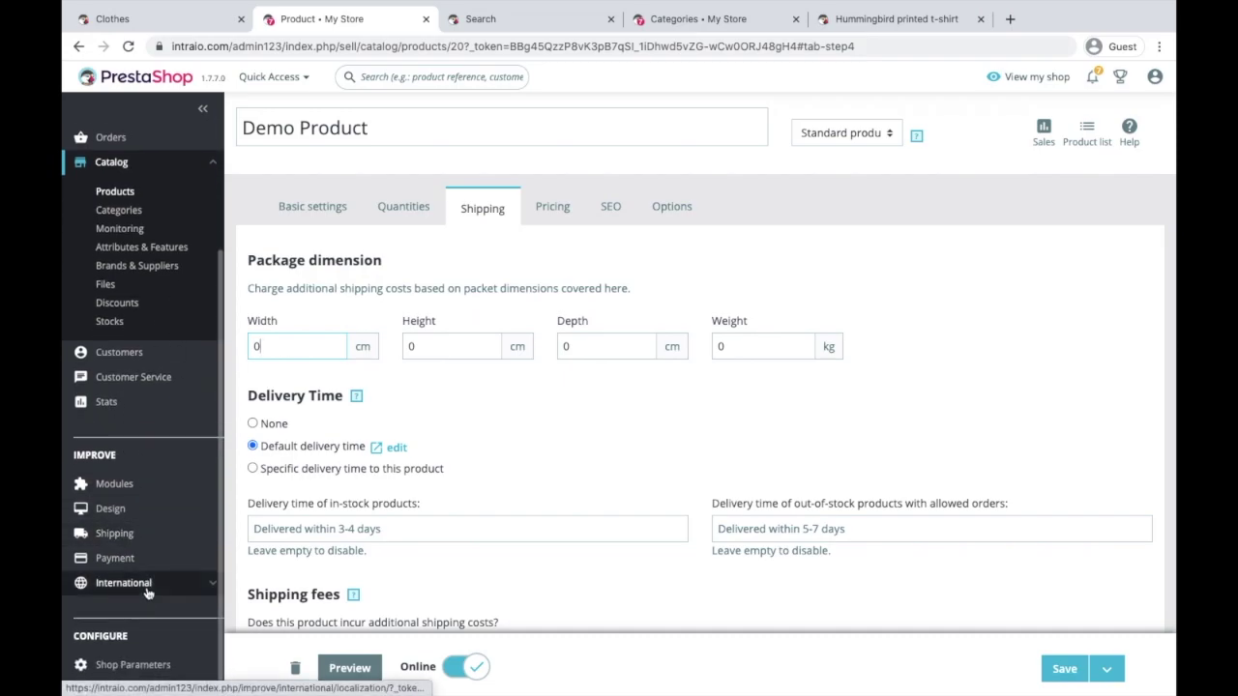
pyautogui.moveTo(157, 538)
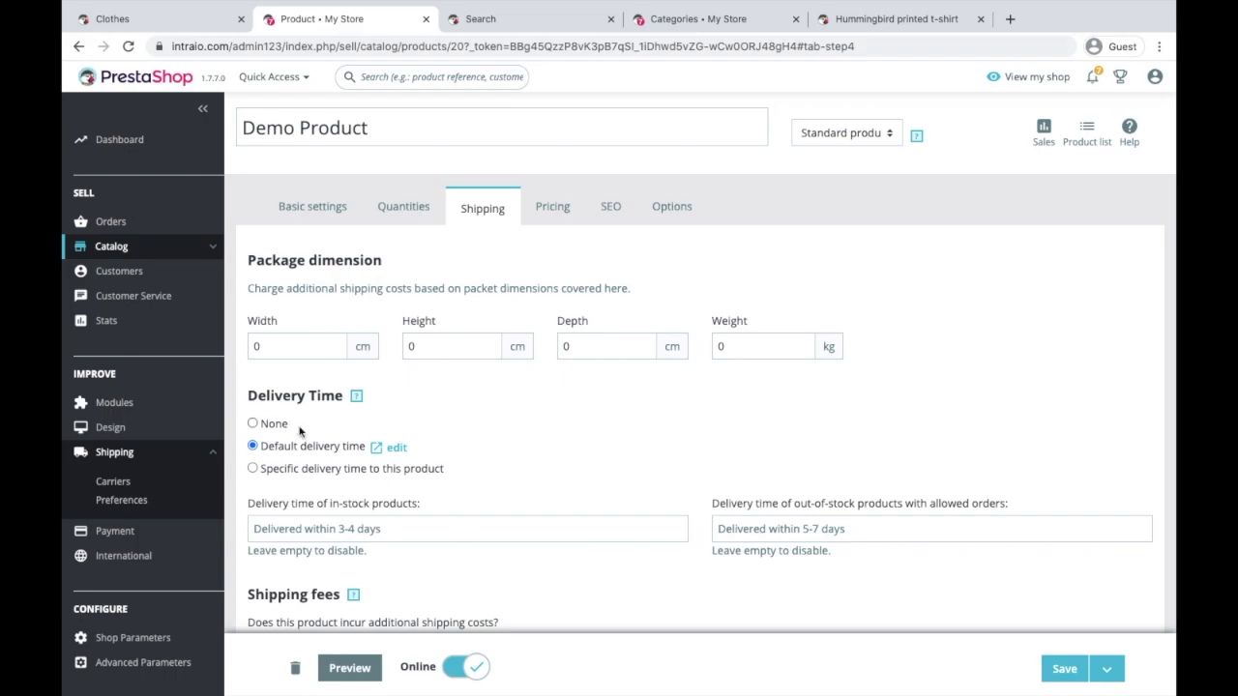
pyautogui.scroll(-2, 308, 380)
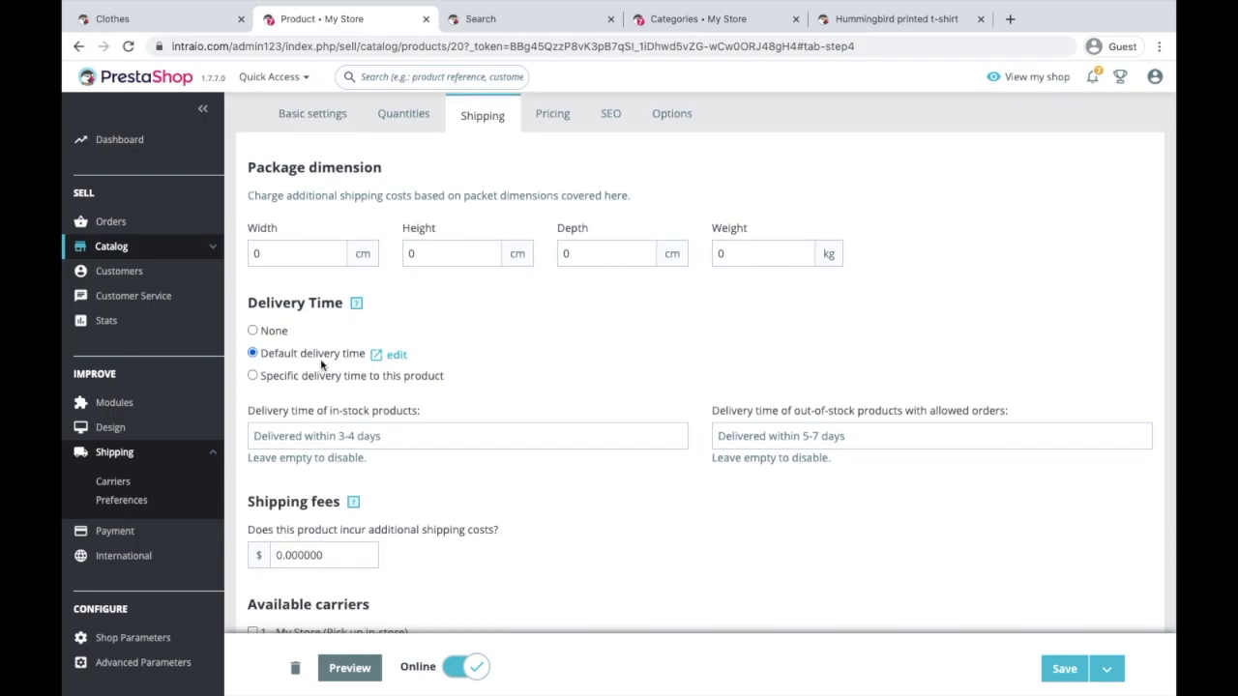
pyautogui.scroll(-2, 600, 411)
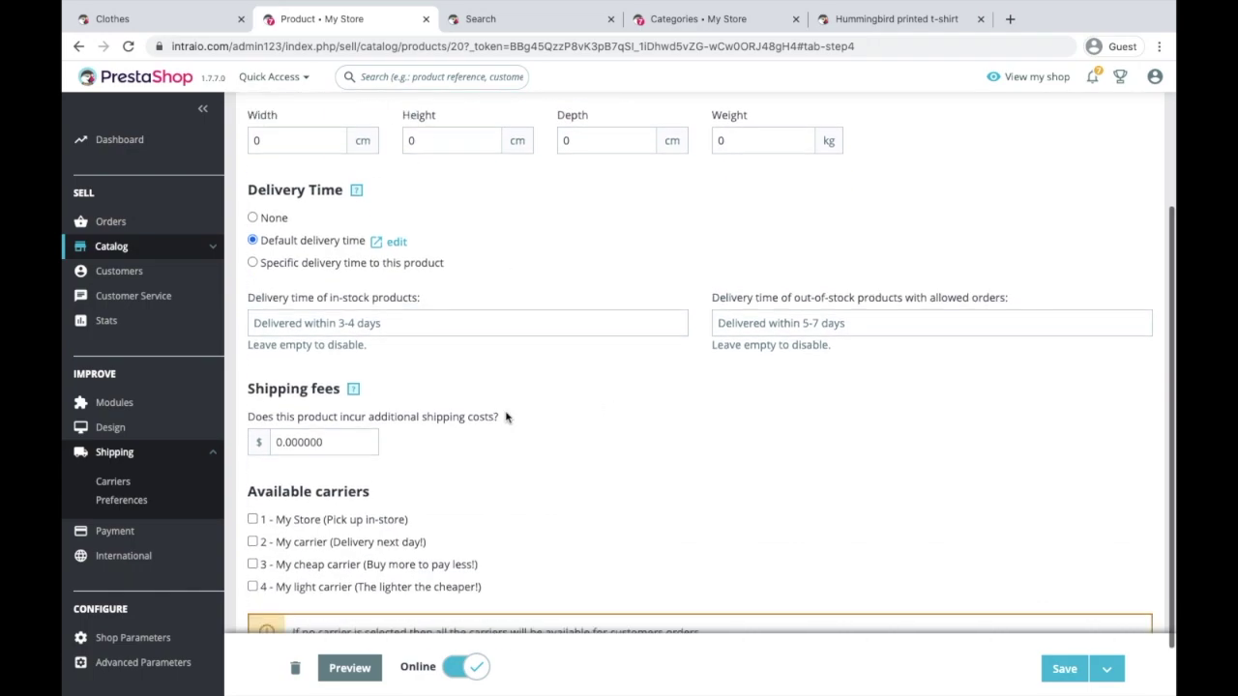
pyautogui.click(325, 443)
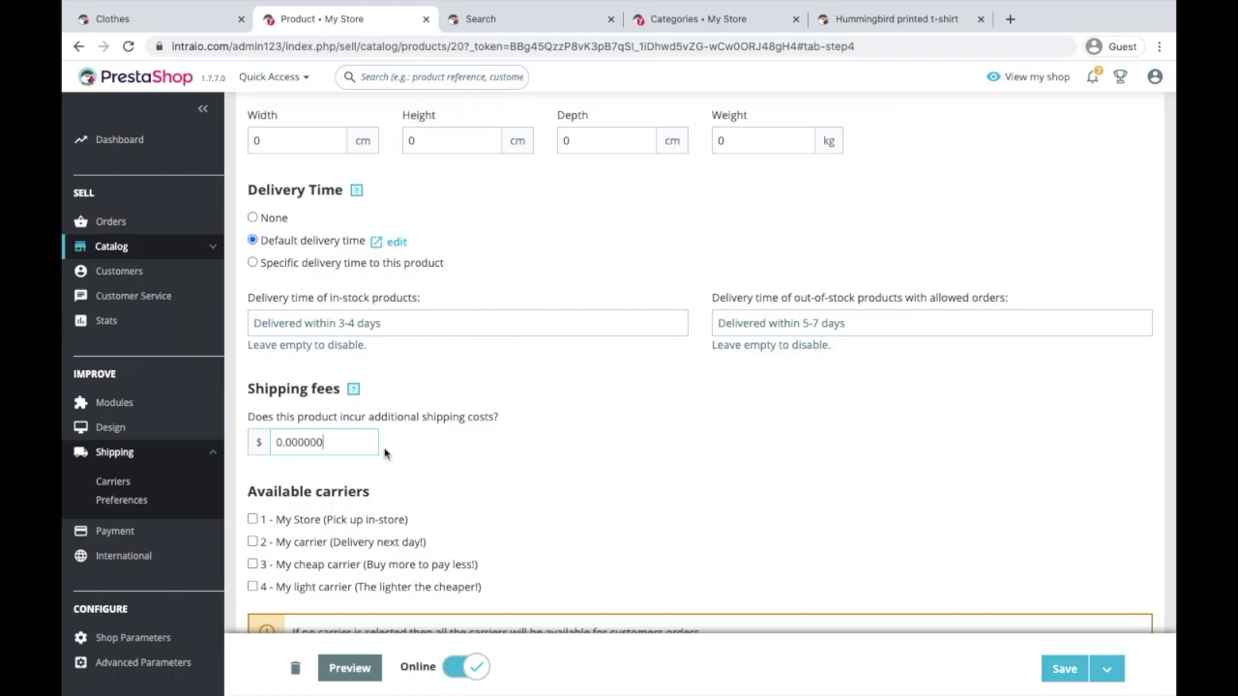
pyautogui.click(273, 442)
pyautogui.scroll(-1, 337, 495)
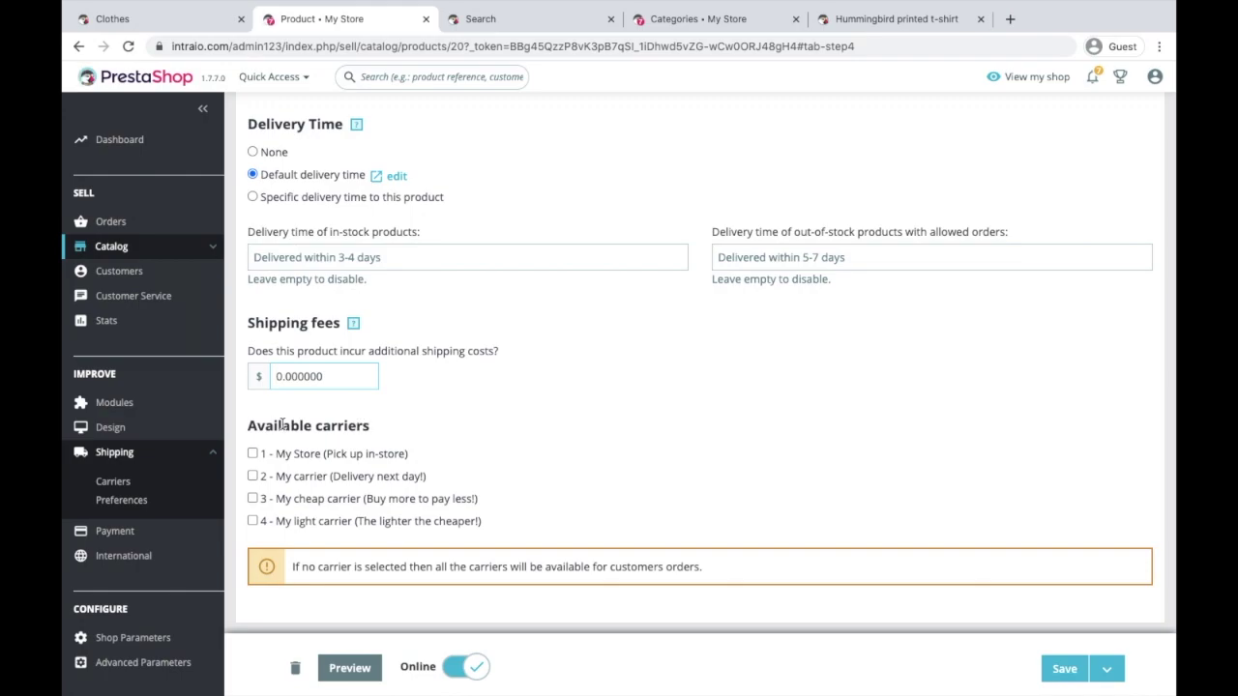
# Select My Store (Pick up in-store) as an available carrier for the product and save.
pyautogui.scroll(2, 423, 334)
pyautogui.scroll(-2, 423, 334)
pyautogui.click(254, 453)
pyautogui.click(1066, 668)
# Open the product's Pricing settings and review the retail price.
pyautogui.scroll(2, 600, 271)
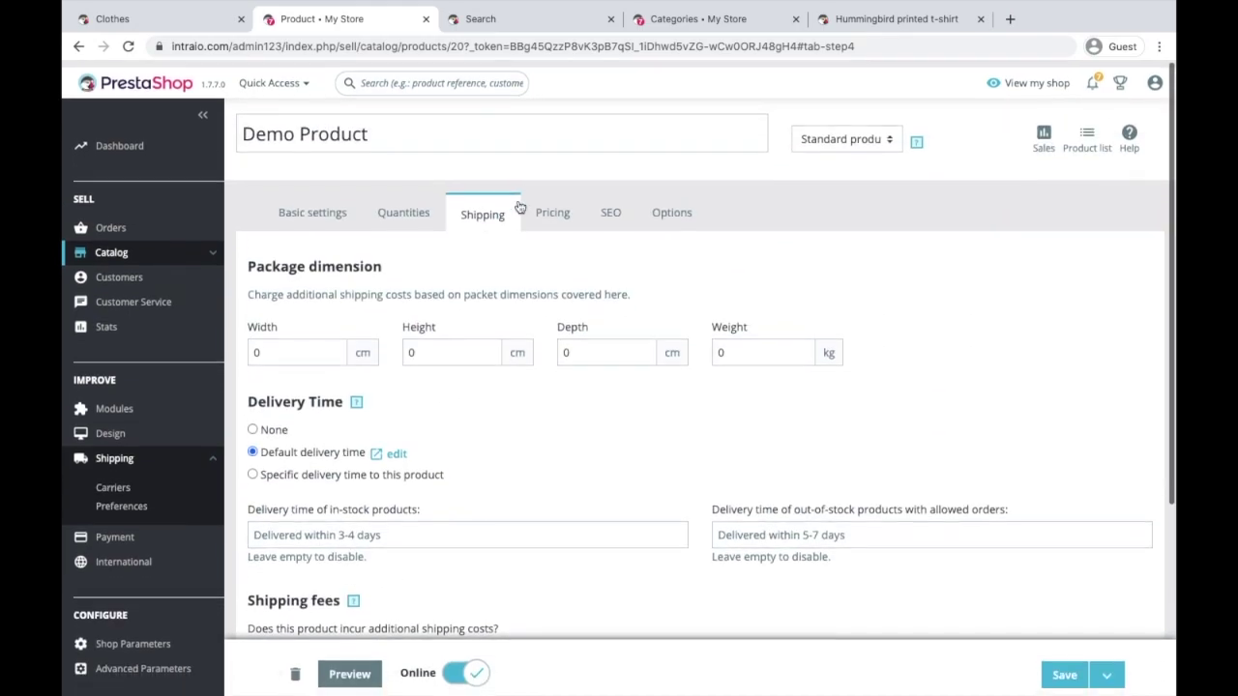
pyautogui.click(552, 208)
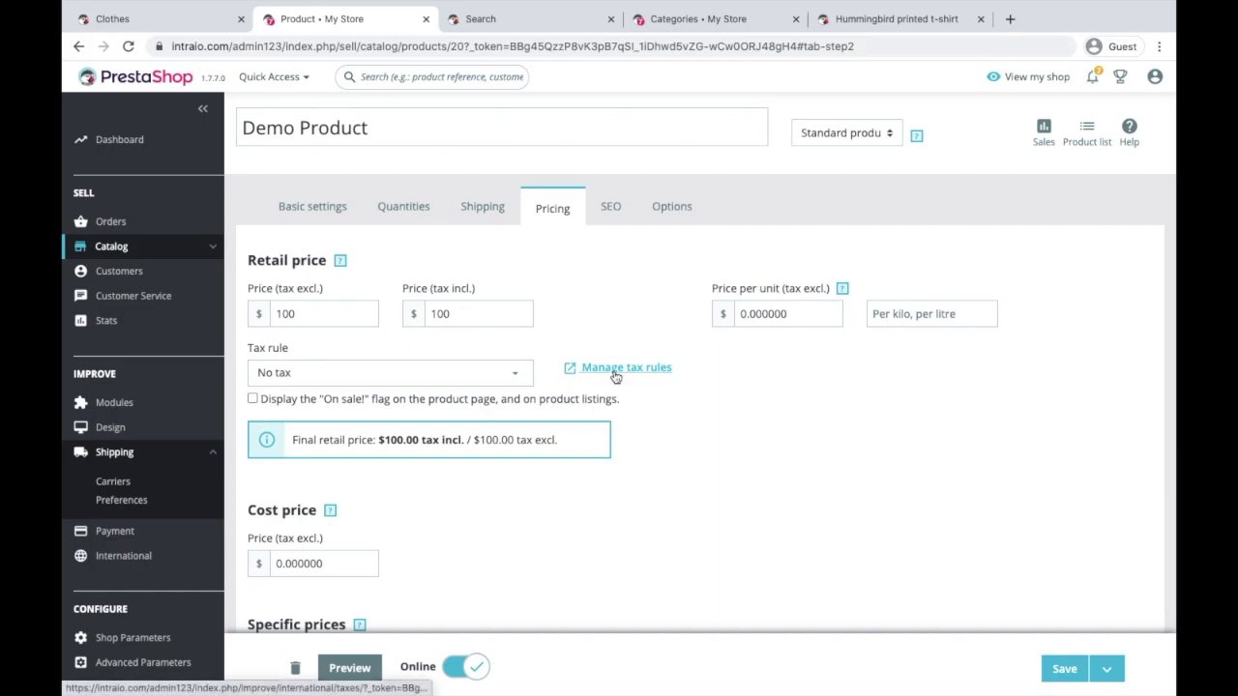
pyautogui.scroll(-2, 614, 370)
pyautogui.click(319, 219)
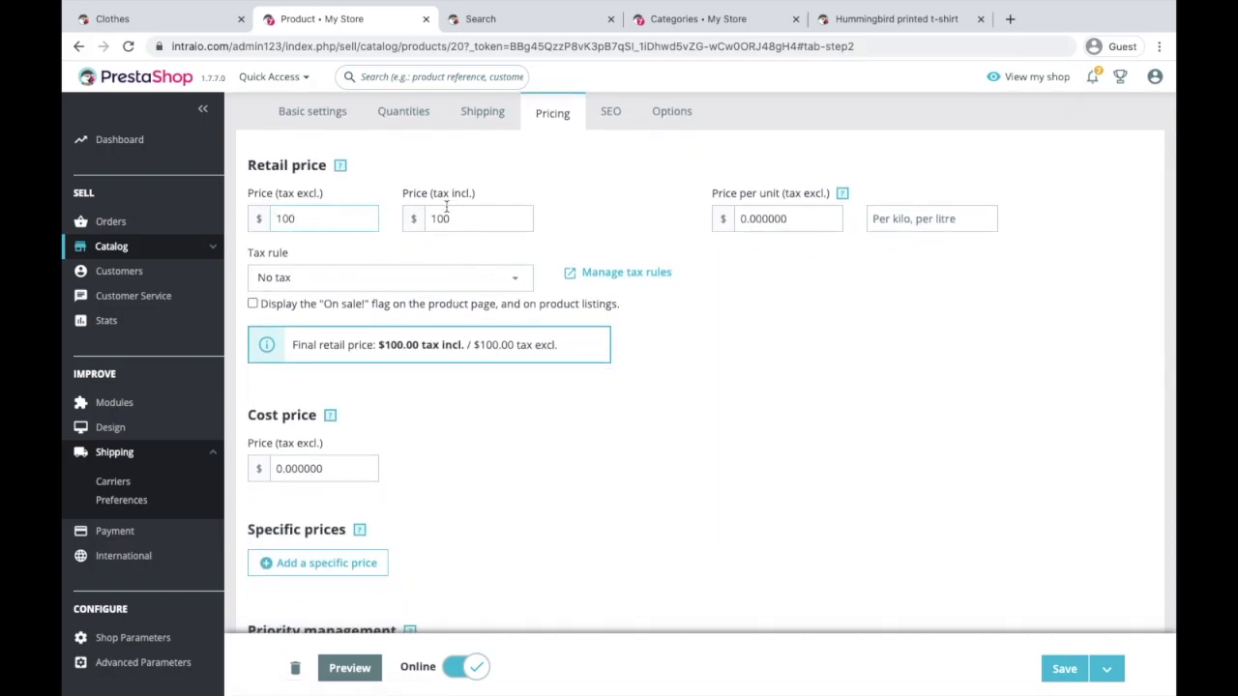
# Try a price per unit (tax excl.) of 10 and clear it again.
pyautogui.click(788, 218)
pyautogui.press('BackSpace')
pyautogui.press('BackSpace')
pyautogui.press('BackSpace')
pyautogui.press('BackSpace')
pyautogui.press('BackSpace')
pyautogui.press('BackSpace')
pyautogui.press('BackSpace')
pyautogui.press('BackSpace')
pyautogui.write('10')
pyautogui.click(968, 312)
pyautogui.click(776, 225)
pyautogui.press('BackSpace')
pyautogui.press('BackSpace')
pyautogui.click(919, 214)
# Enable and save the "On sale!" flag for the product, and reload the storefront search results to check it.
pyautogui.click(252, 304)
pyautogui.click(1061, 667)
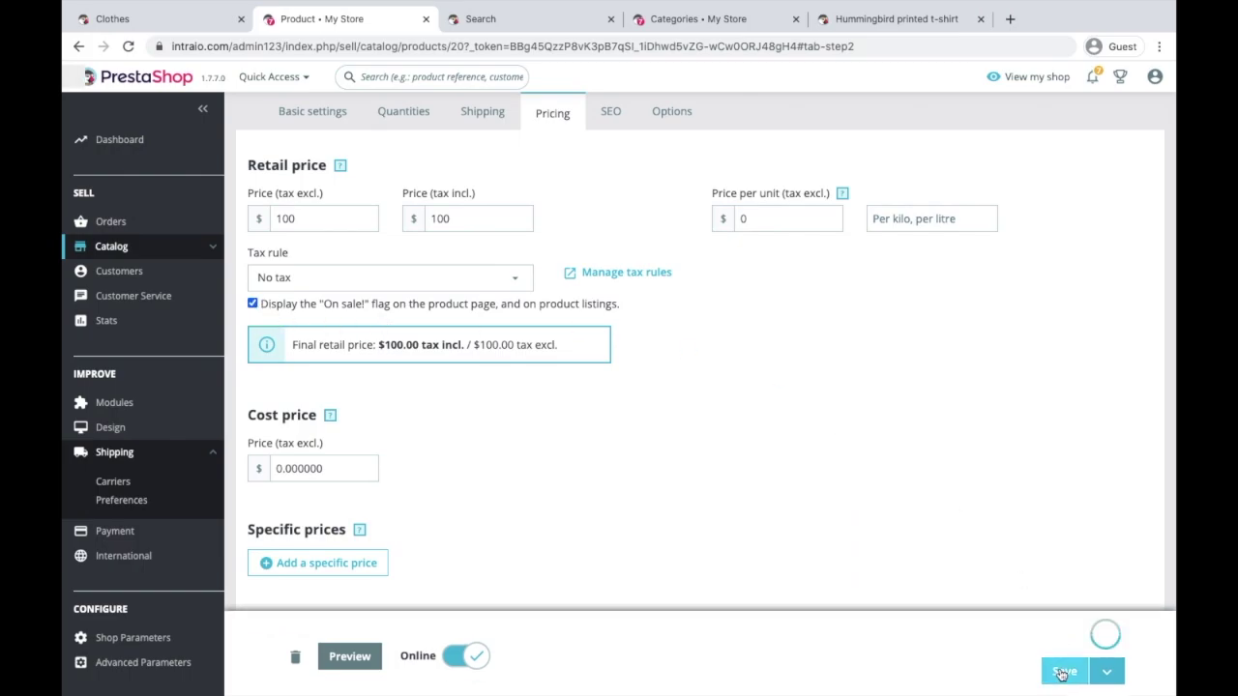
pyautogui.click(497, 20)
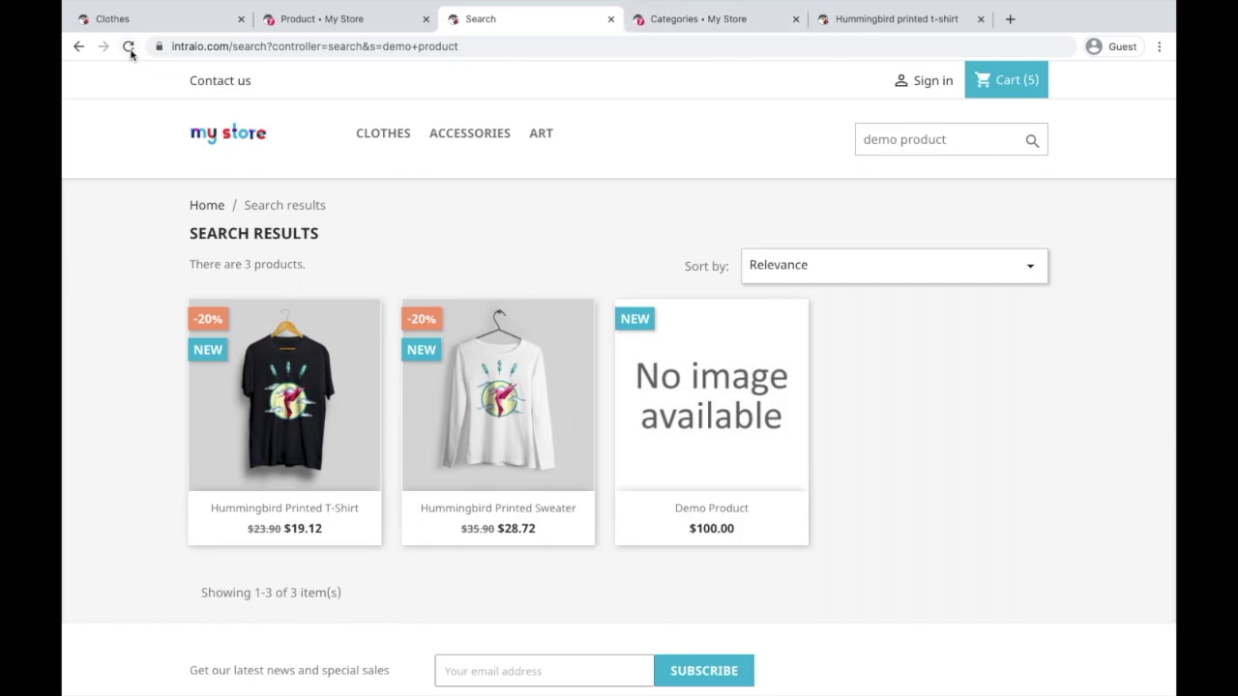
pyautogui.click(129, 49)
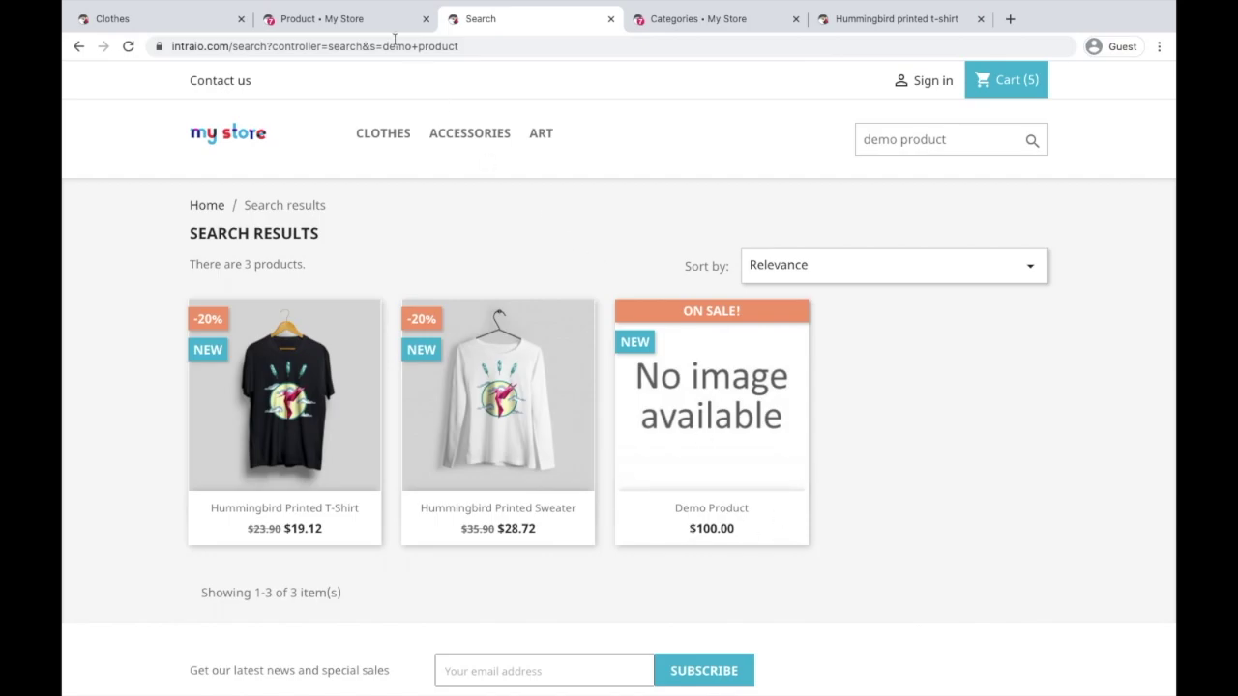
# Disable the product's "On sale!" flag, save the change, and reload the storefront search results to check it.
pyautogui.click(369, 19)
pyautogui.click(252, 304)
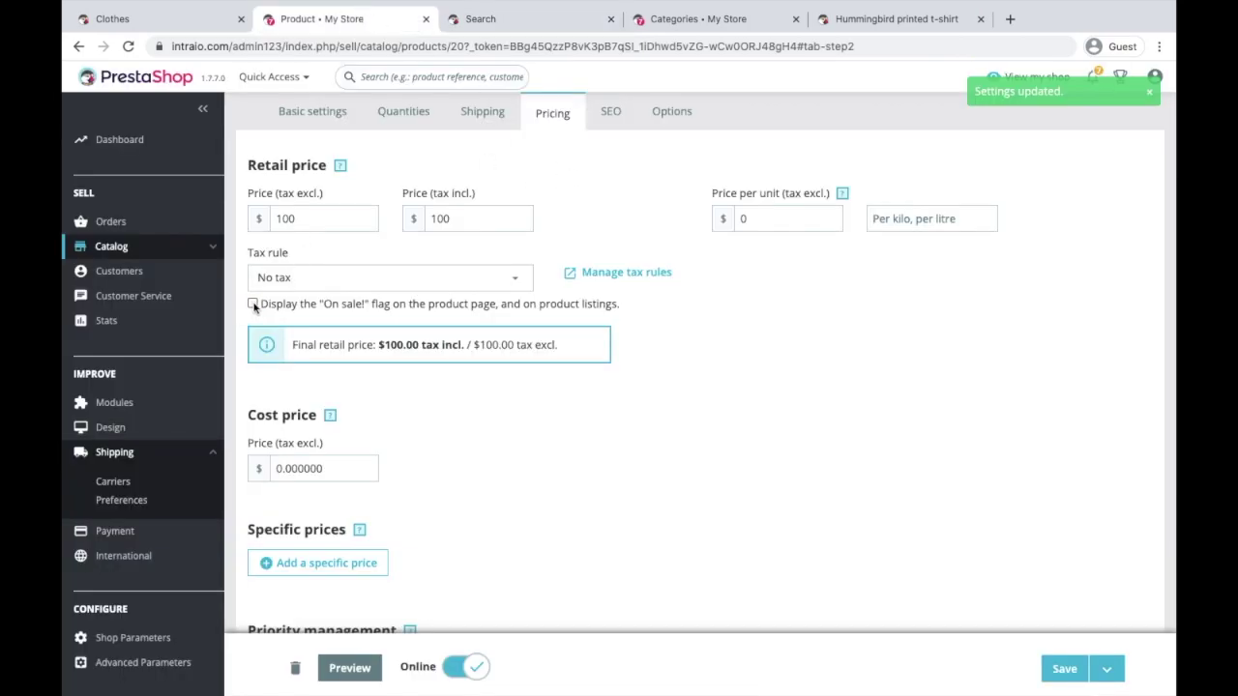
pyautogui.click(1047, 676)
pyautogui.click(546, 19)
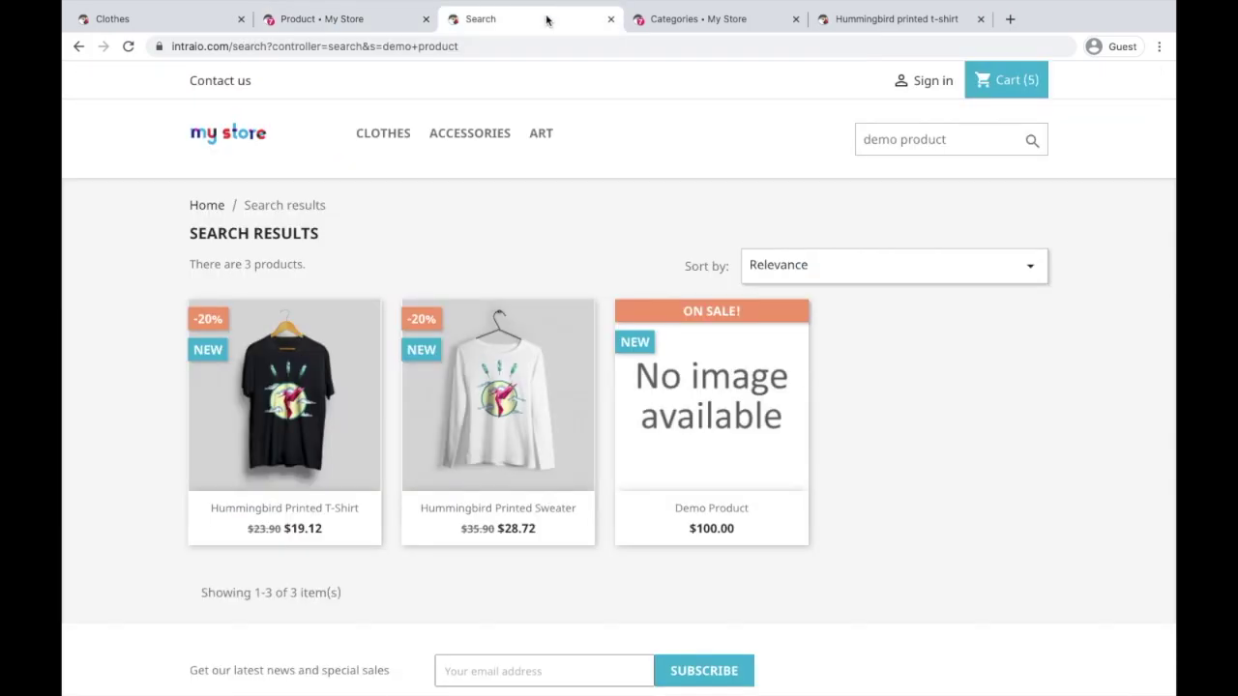
pyautogui.press('super+r')
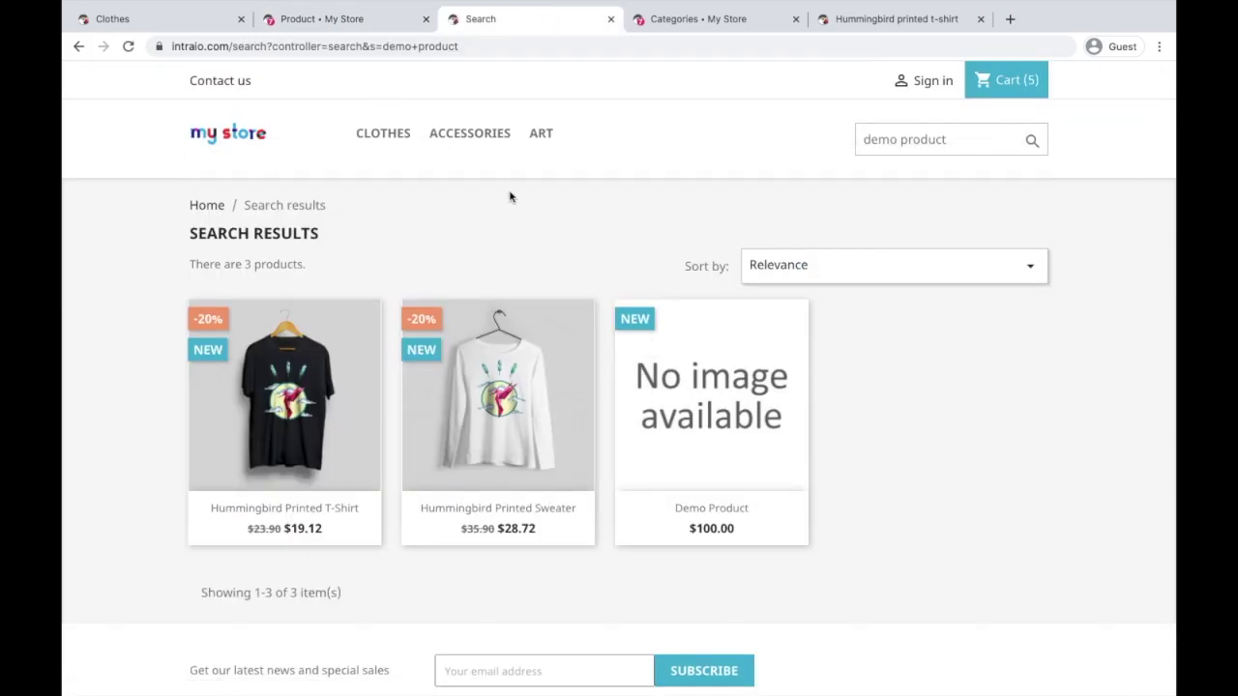
# Return to the product's Pricing settings and set the cost price (tax excl.) to 50.
pyautogui.click(382, 18)
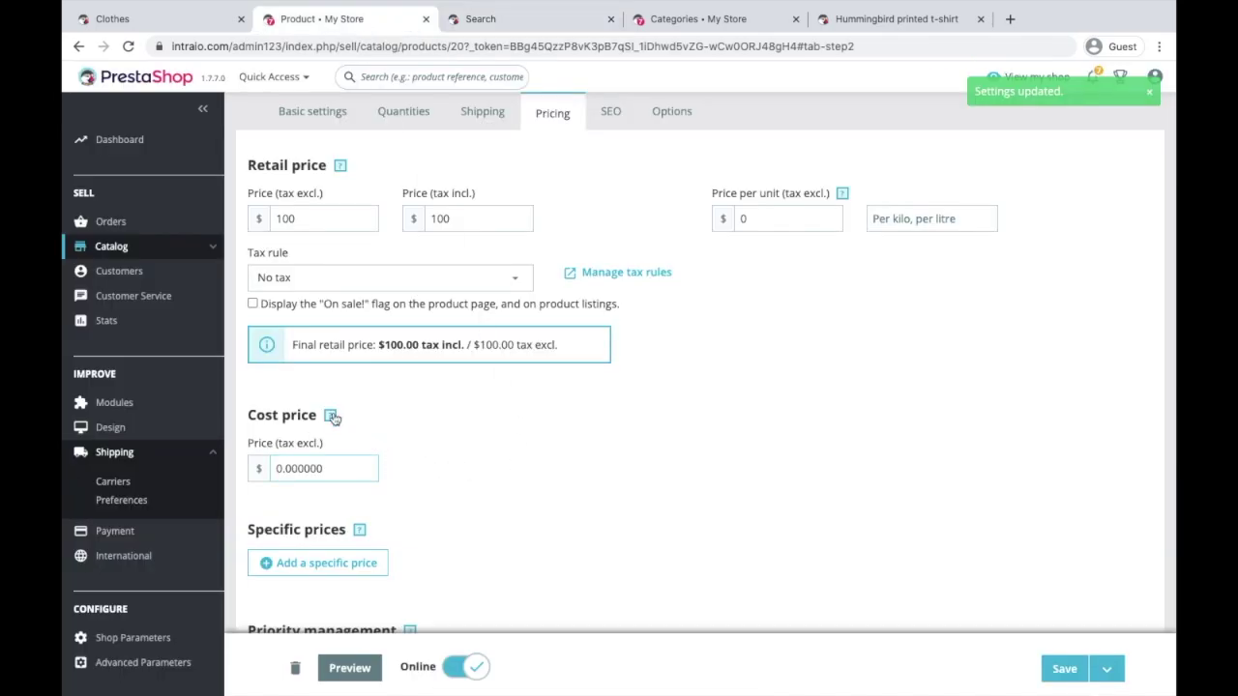
pyautogui.moveTo(356, 417)
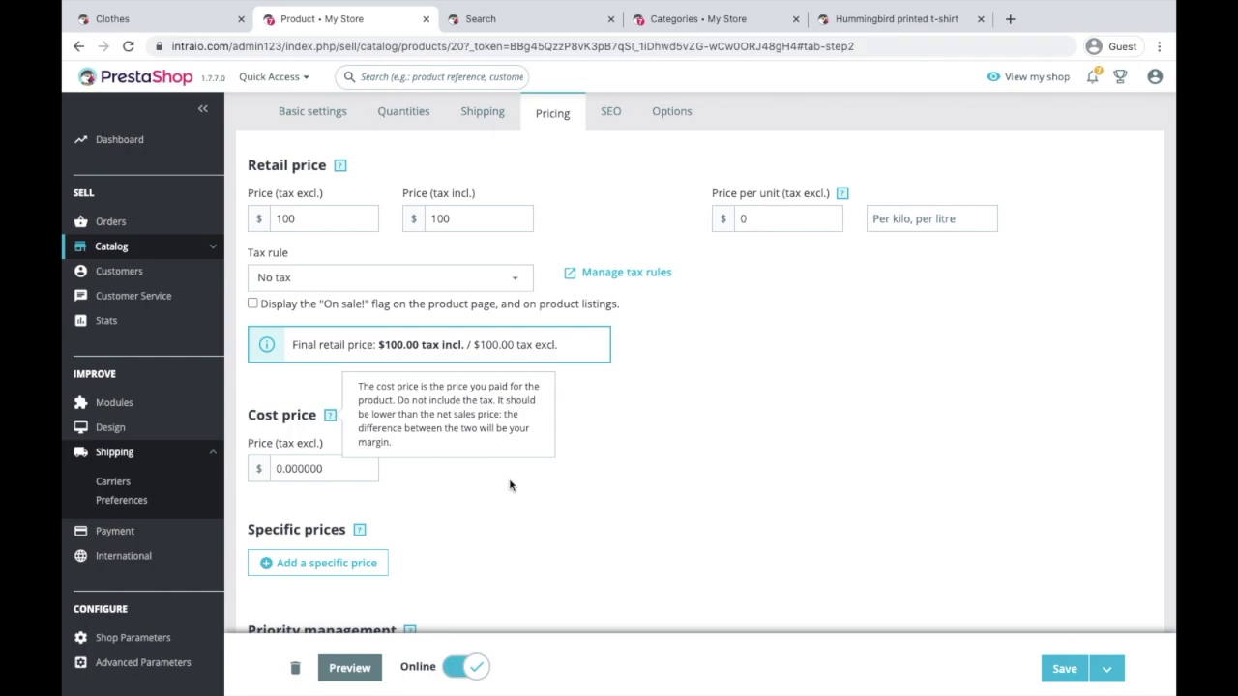
pyautogui.click(341, 474)
pyautogui.doubleClick(475, 223)
pyautogui.click(333, 474)
pyautogui.press('BackSpace')
pyautogui.press('BackSpace')
pyautogui.press('BackSpace')
pyautogui.press('BackSpace')
pyautogui.press('BackSpace')
pyautogui.press('BackSpace')
pyautogui.press('BackSpace')
pyautogui.press('BackSpace')
pyautogui.write('50')
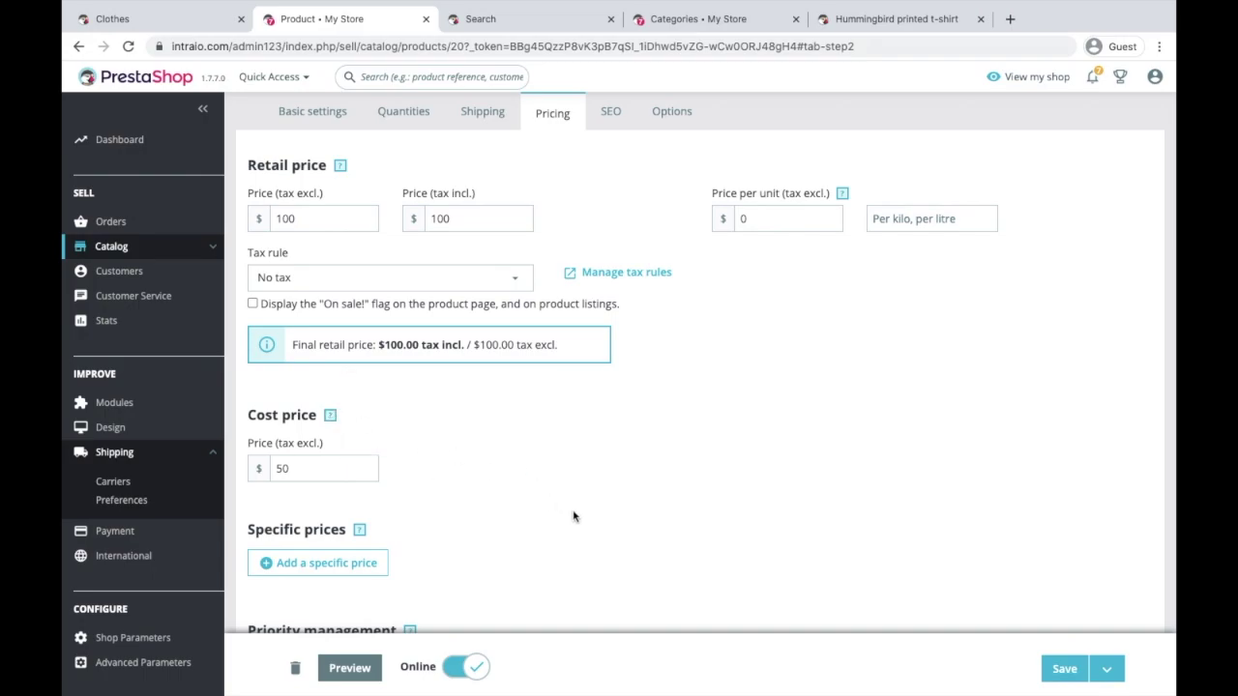
# Open the specific price form to review its conditions and discount options, and close it without adding a price.
pyautogui.scroll(-2, 579, 556)
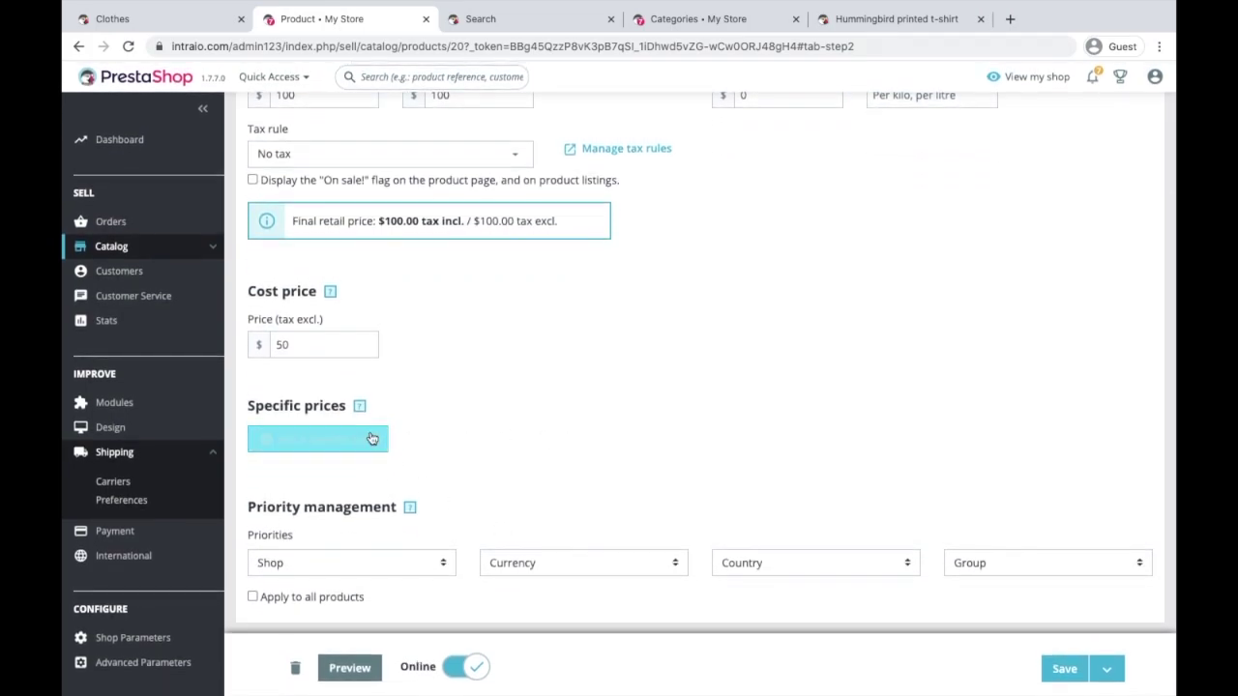
pyautogui.click(376, 439)
pyautogui.scroll(-4, 528, 475)
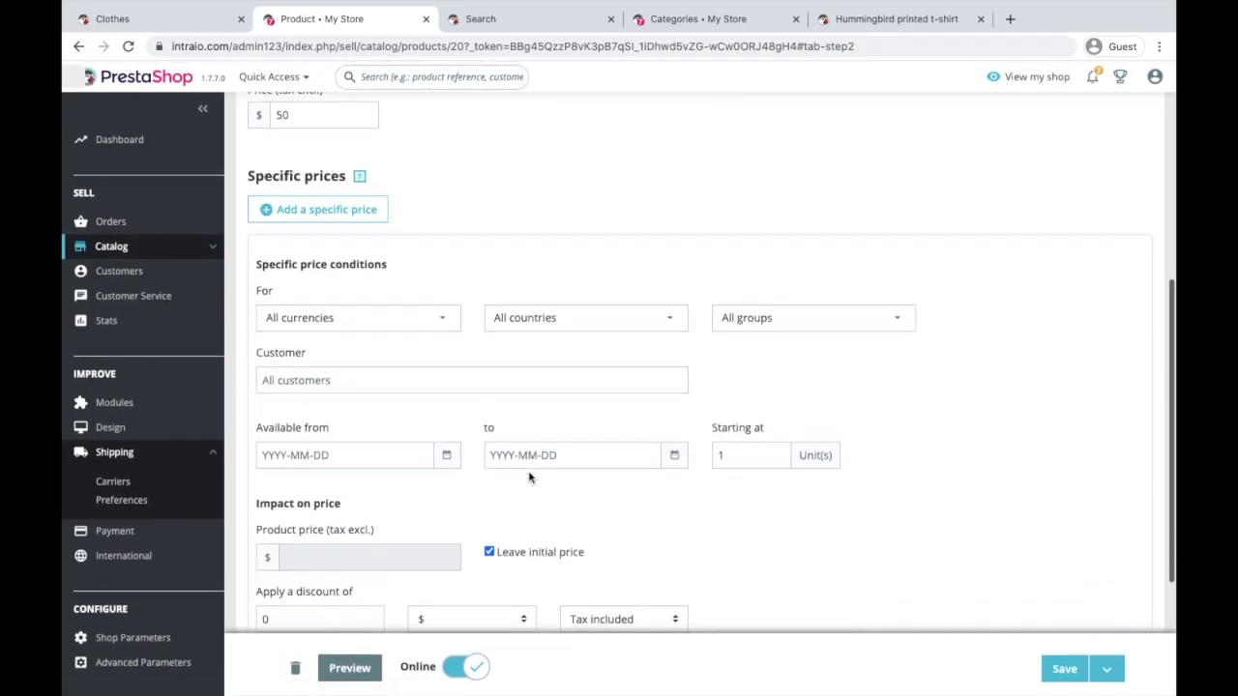
pyautogui.click(360, 155)
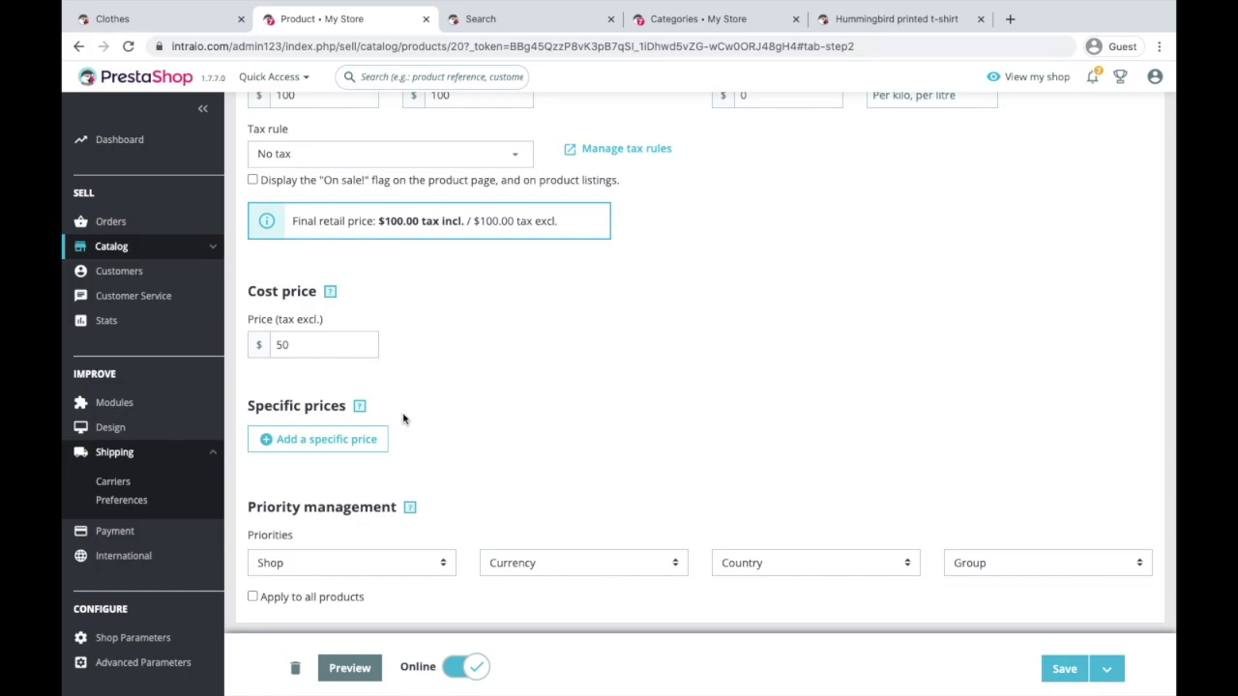
pyautogui.click(334, 439)
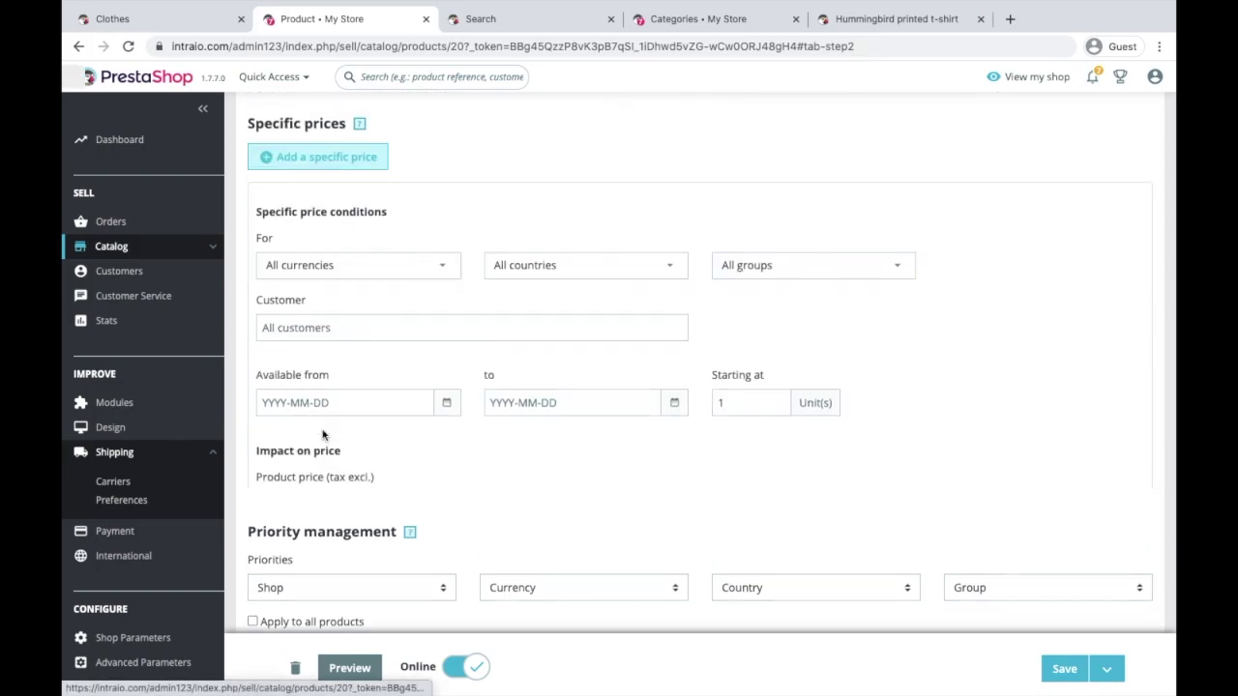
pyautogui.click(330, 173)
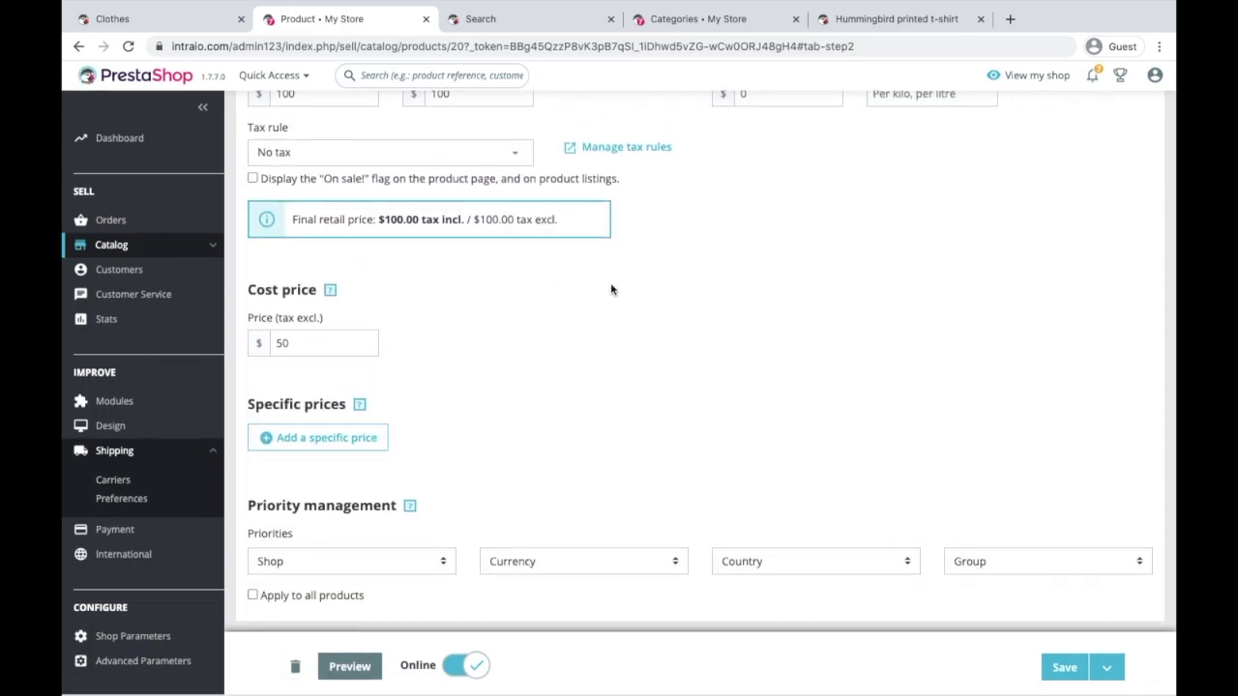
# Compare the retail price and tax rule in the product's Basic settings with those in its Pricing settings.
pyautogui.scroll(3, 610, 282)
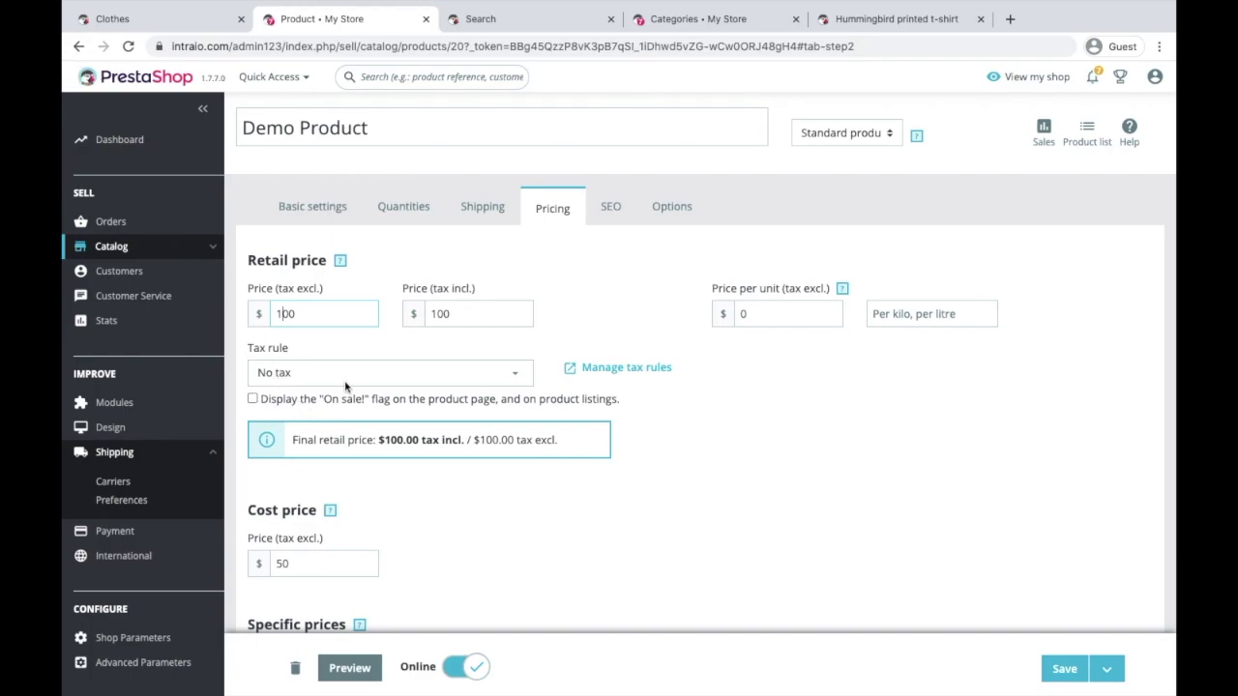
pyautogui.click(308, 208)
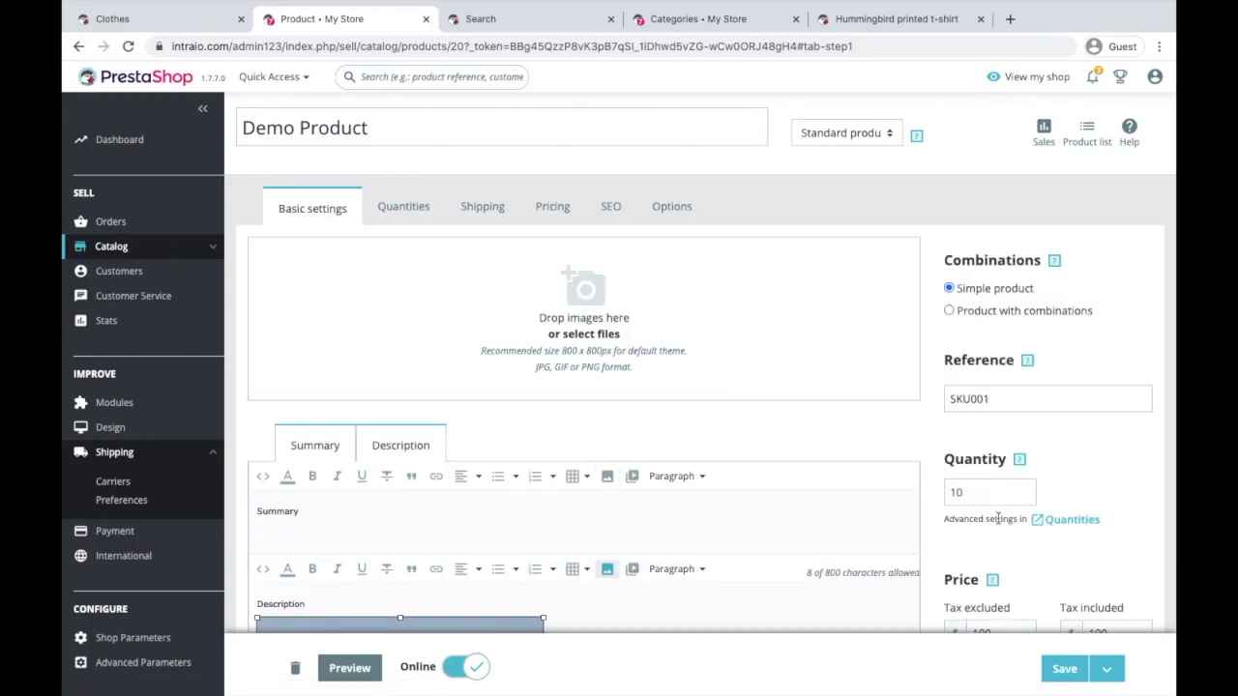
pyautogui.scroll(-2, 1001, 523)
pyautogui.scroll(2, 1009, 526)
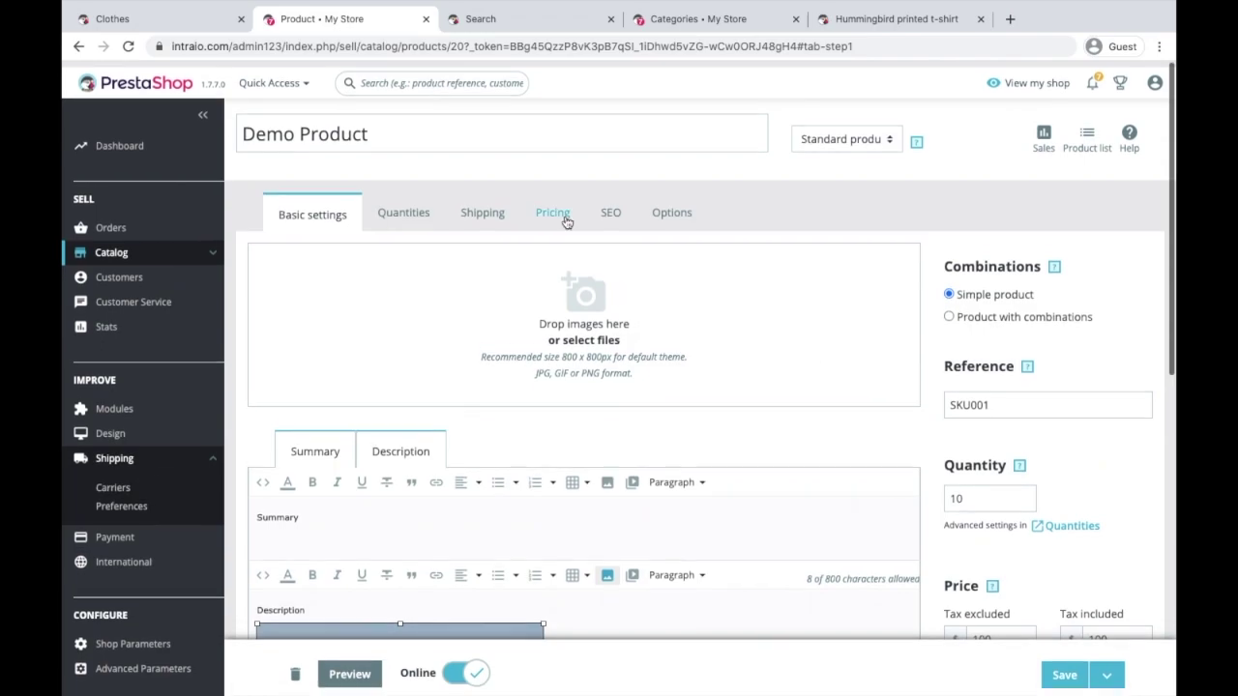
pyautogui.click(554, 215)
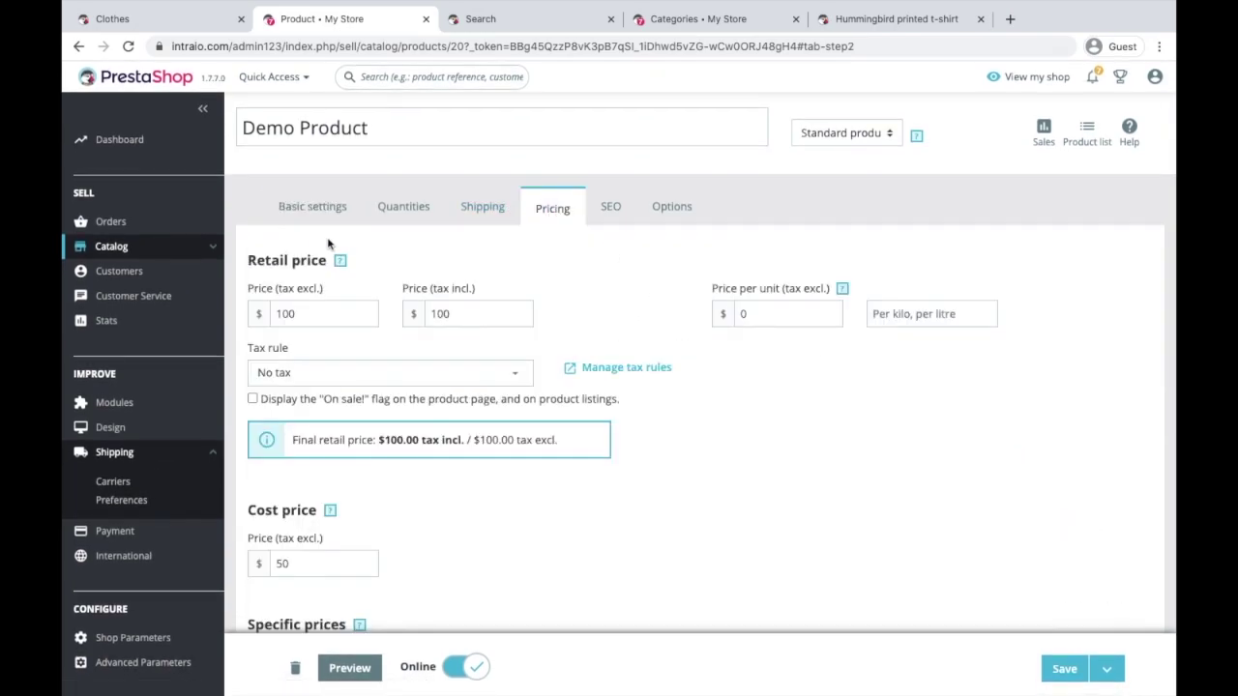
pyautogui.click(307, 207)
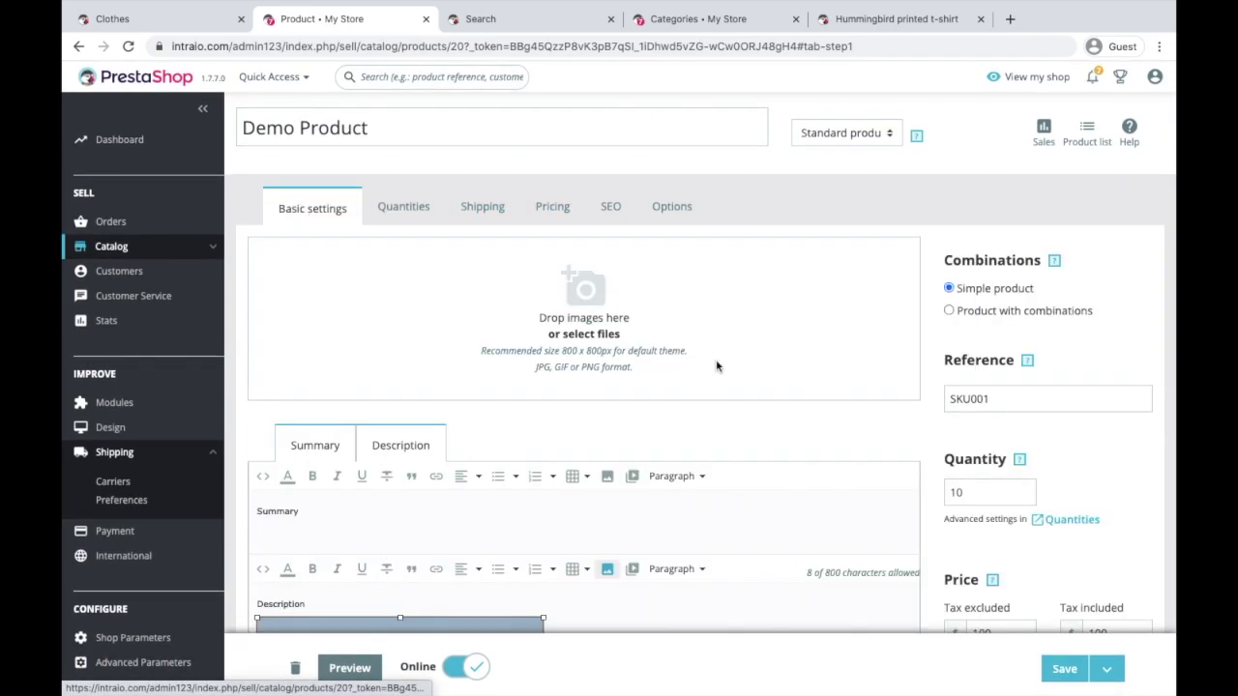
pyautogui.click(546, 219)
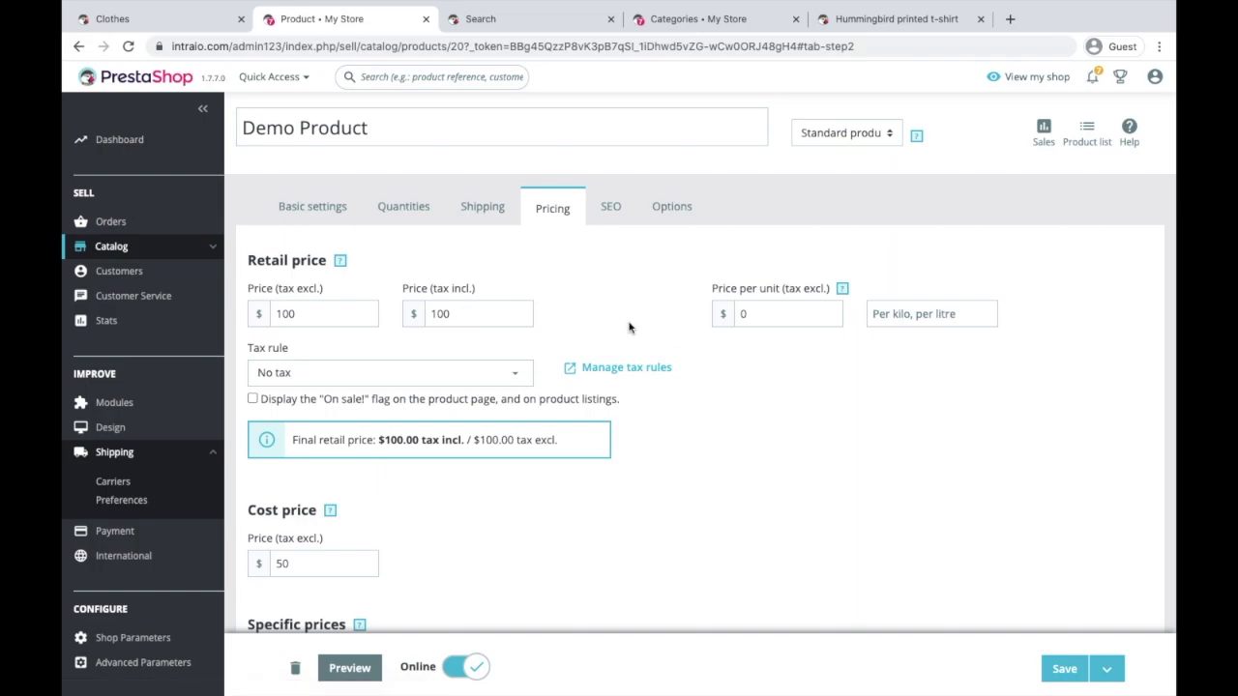
pyautogui.click(338, 206)
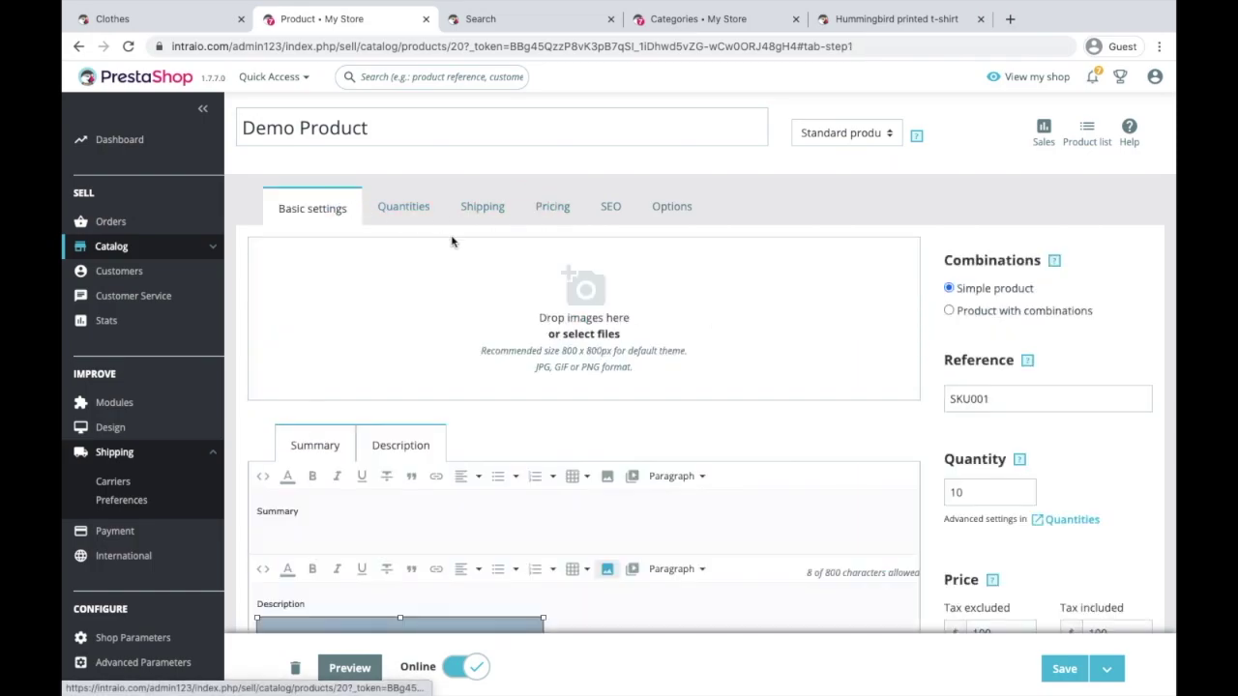
pyautogui.scroll(-2, 919, 483)
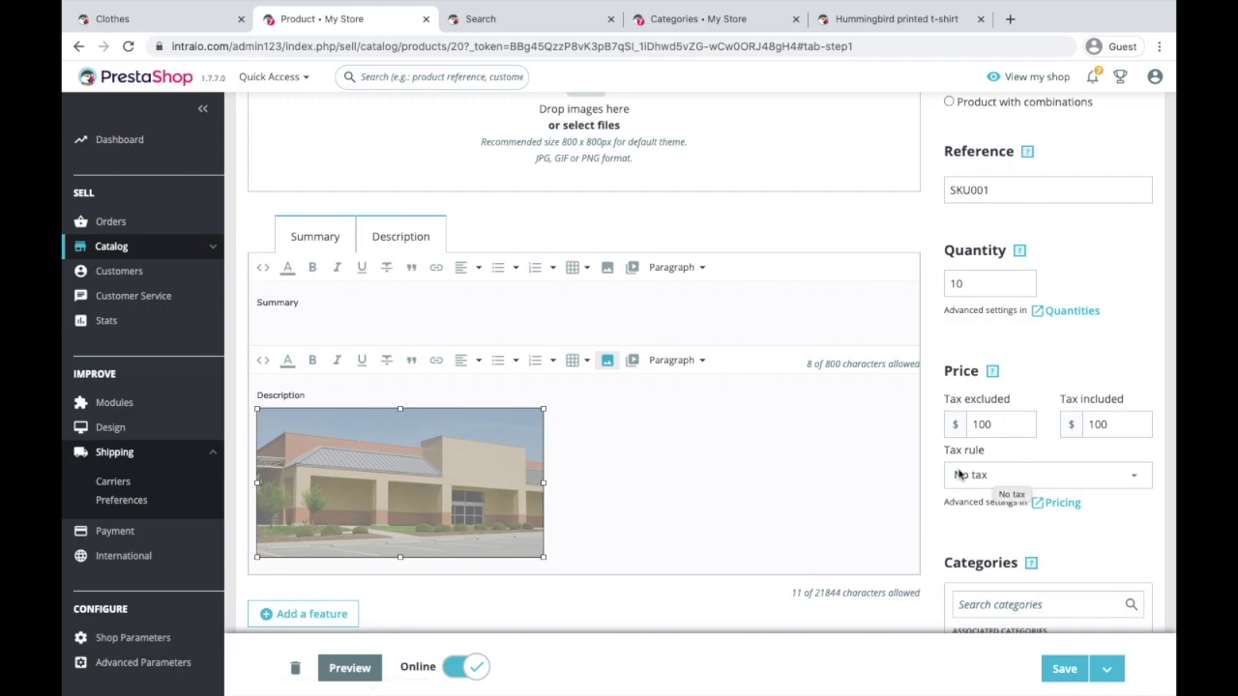
pyautogui.scroll(2, 844, 418)
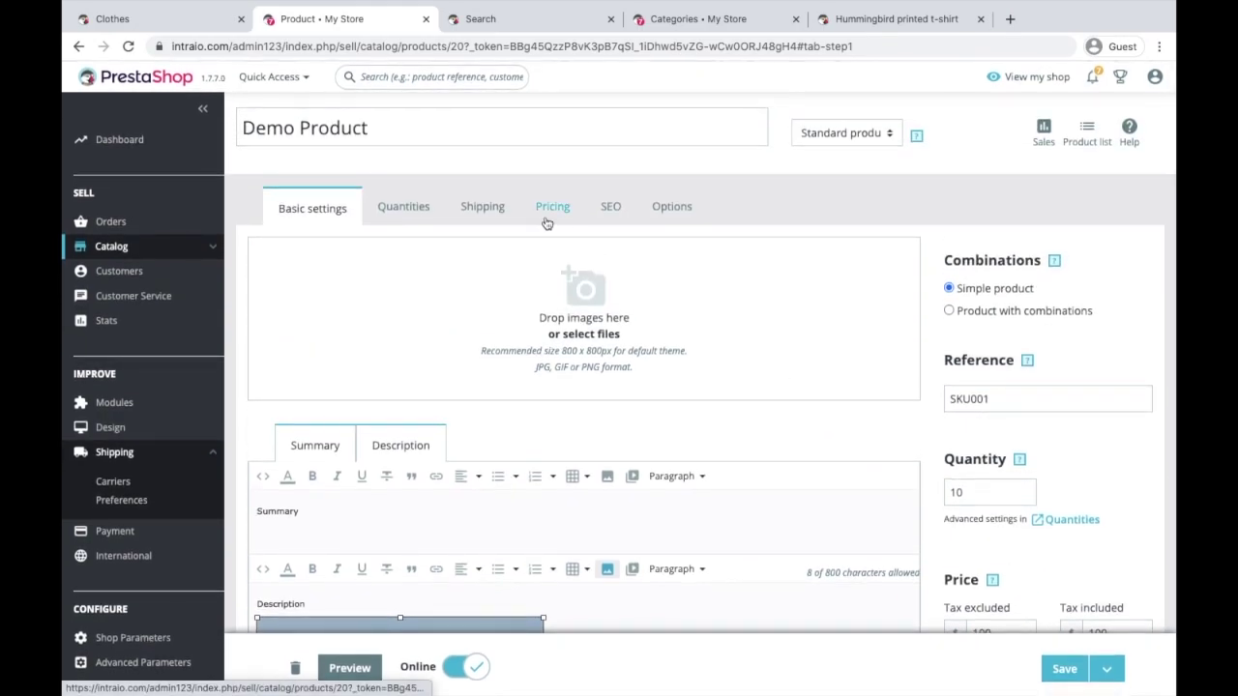
pyautogui.click(547, 215)
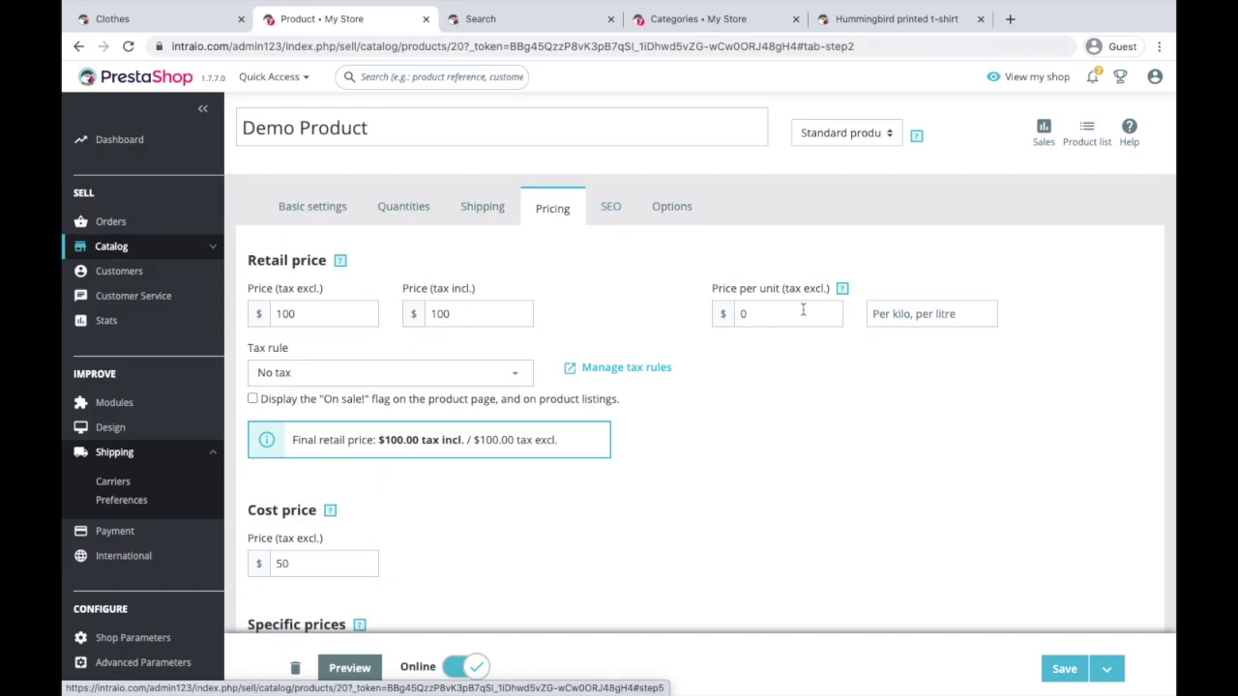
# Reorder the specific price priorities to Currency, Shop, Group, Country.
pyautogui.scroll(-2, 298, 416)
pyautogui.scroll(-1, 299, 416)
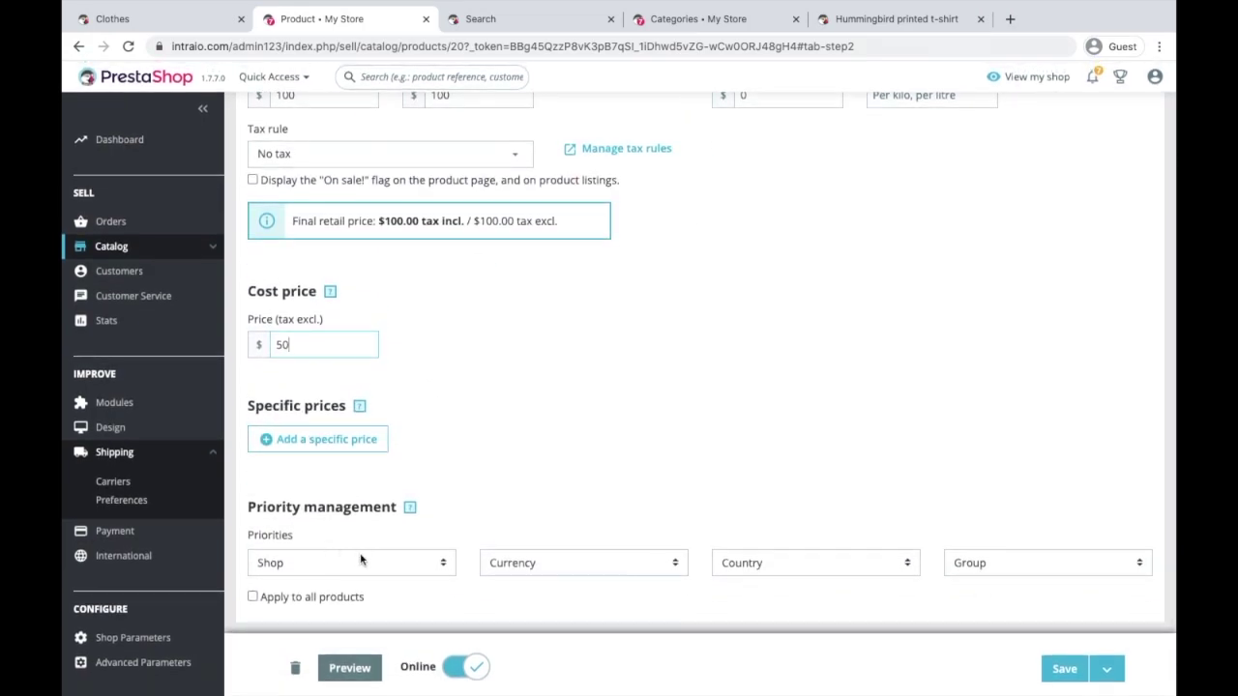
pyautogui.scroll(3, 497, 490)
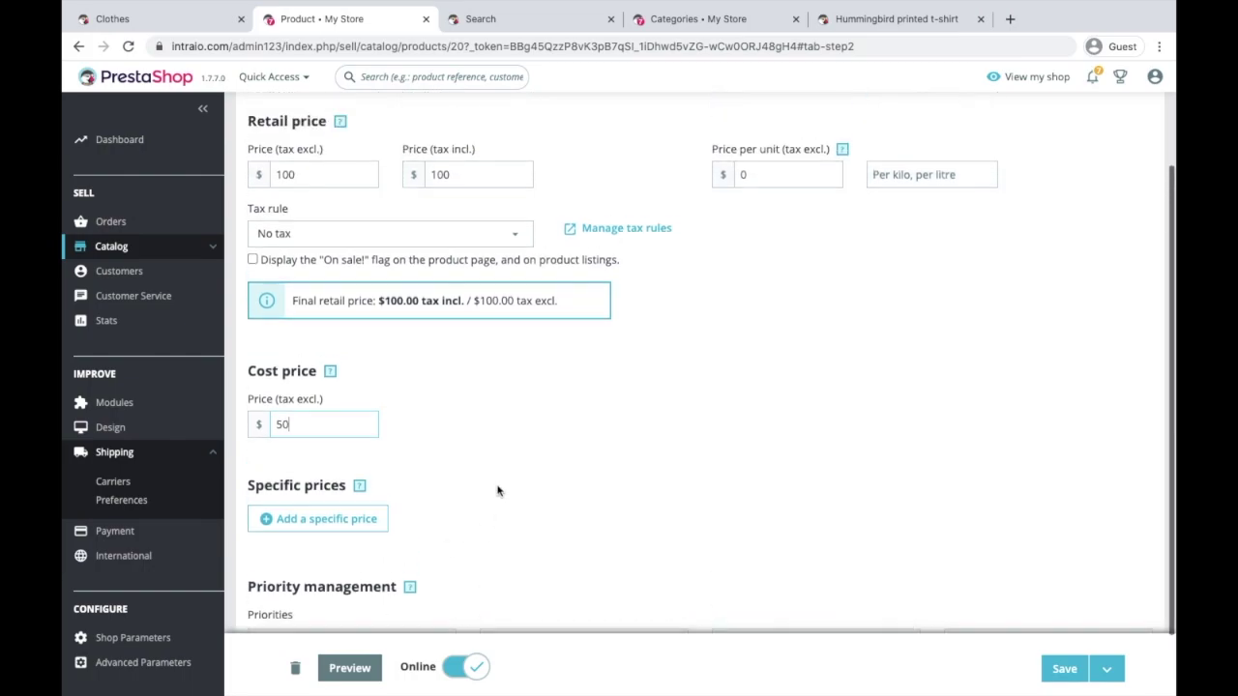
pyautogui.scroll(-3, 496, 489)
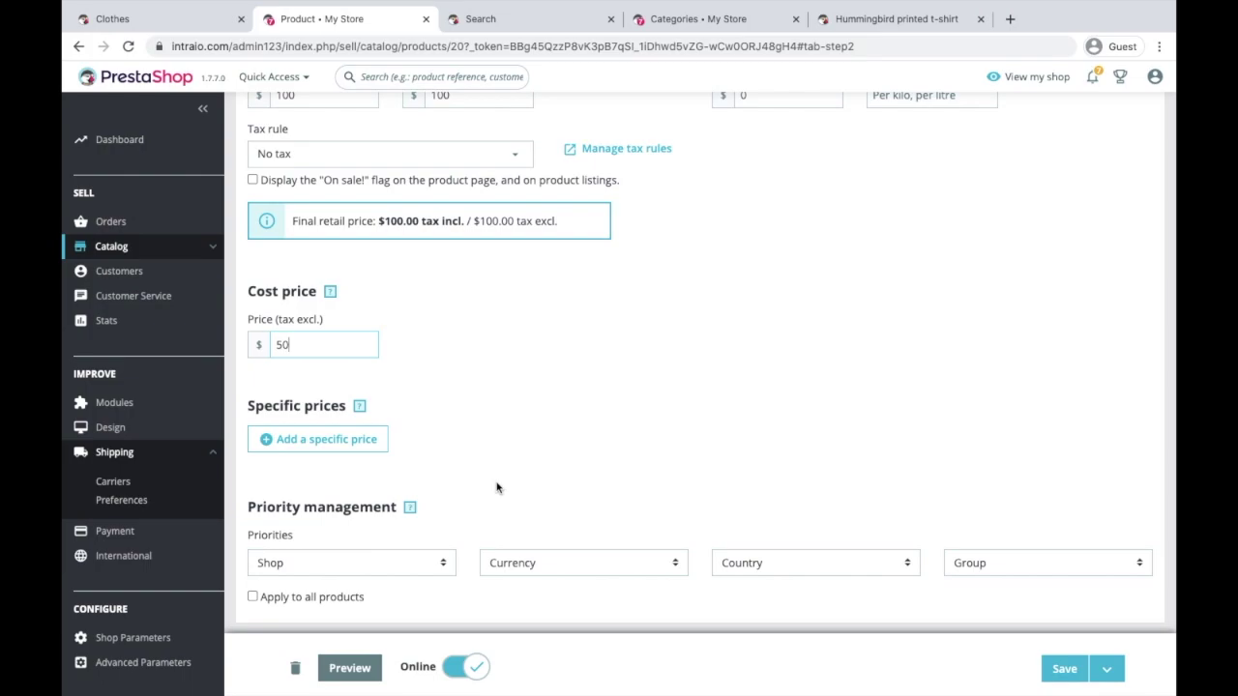
pyautogui.click(362, 566)
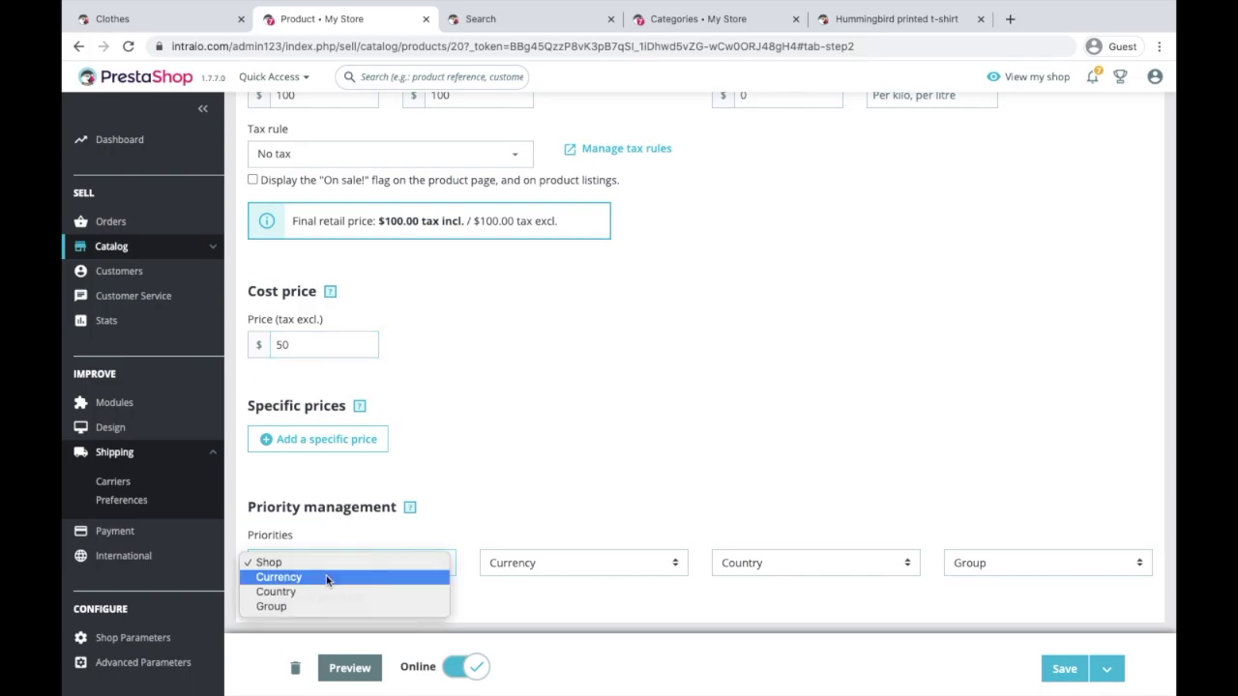
pyautogui.click(328, 577)
pyautogui.click(528, 570)
pyautogui.click(521, 547)
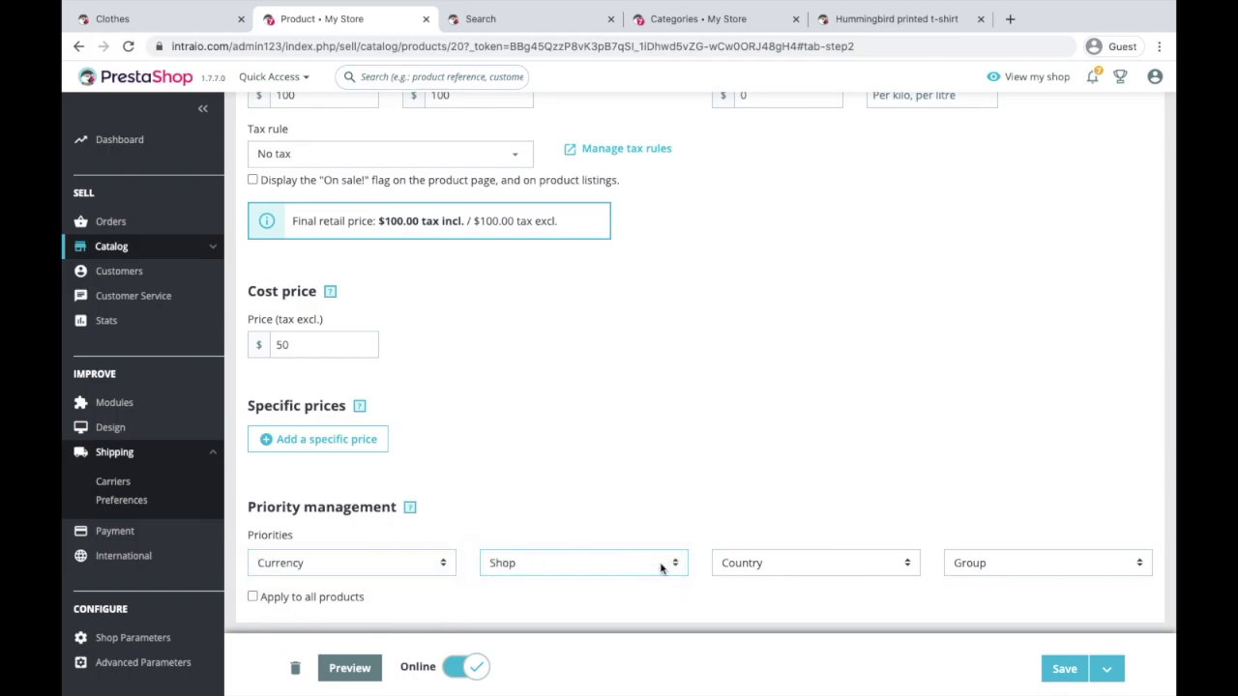
pyautogui.click(748, 564)
pyautogui.click(747, 578)
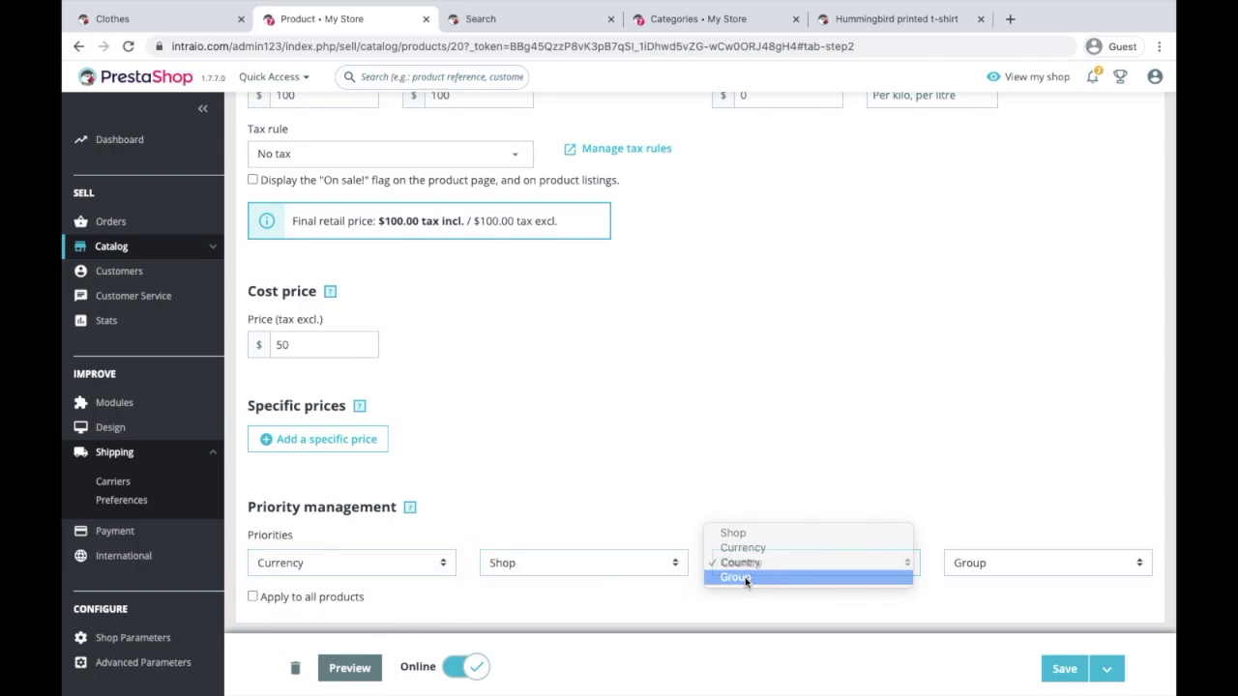
pyautogui.click(978, 568)
pyautogui.click(978, 552)
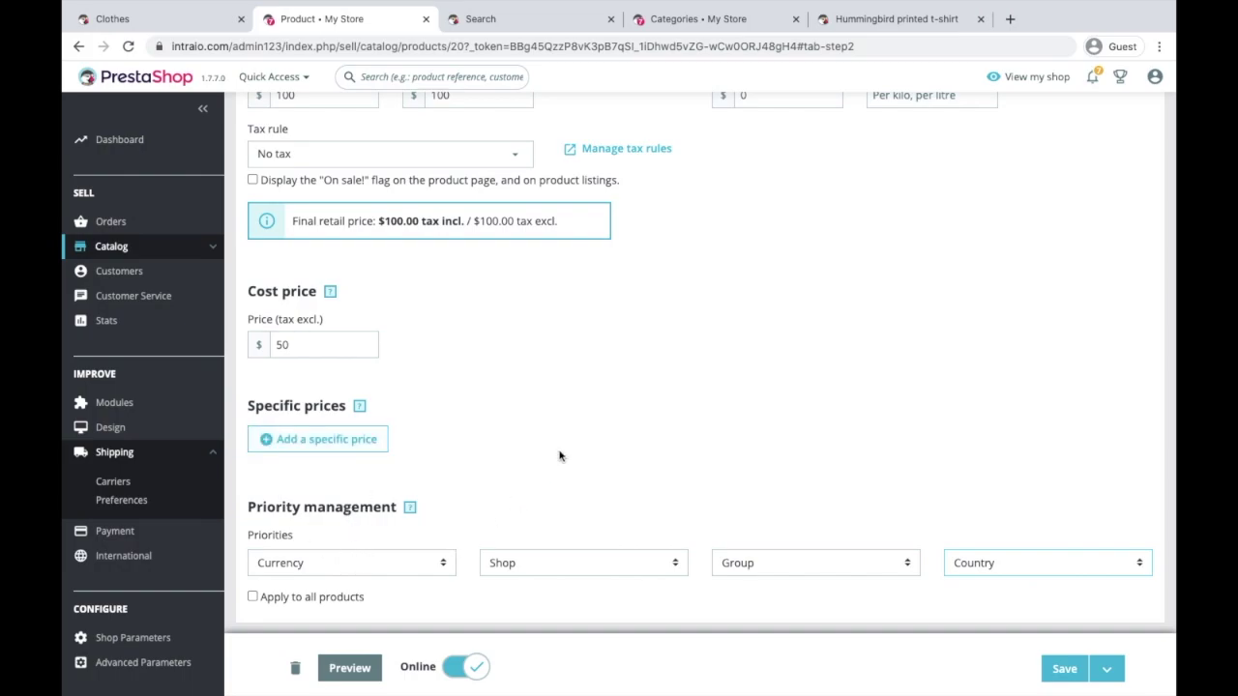
pyautogui.scroll(3, 542, 290)
pyautogui.scroll(-3, 523, 339)
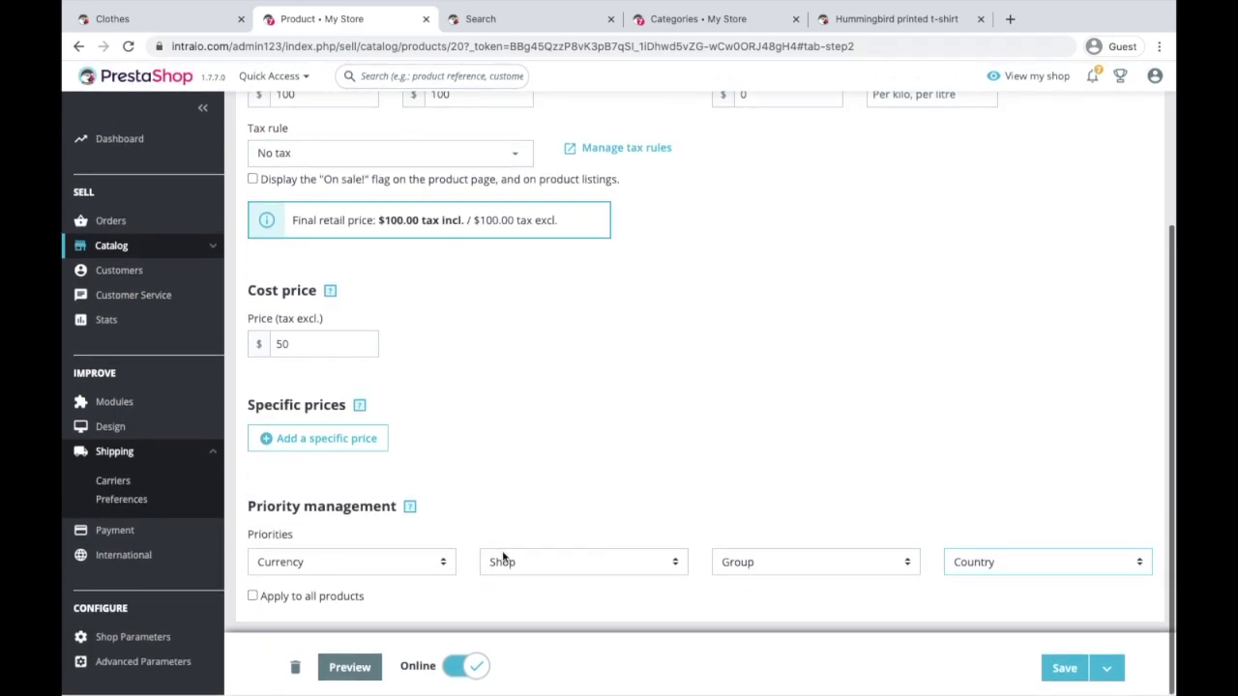
# Open the product's SEO settings and set the meta title to "Buy Now - Demo Product - Best Quality".
pyautogui.scroll(5, 629, 281)
pyautogui.click(613, 209)
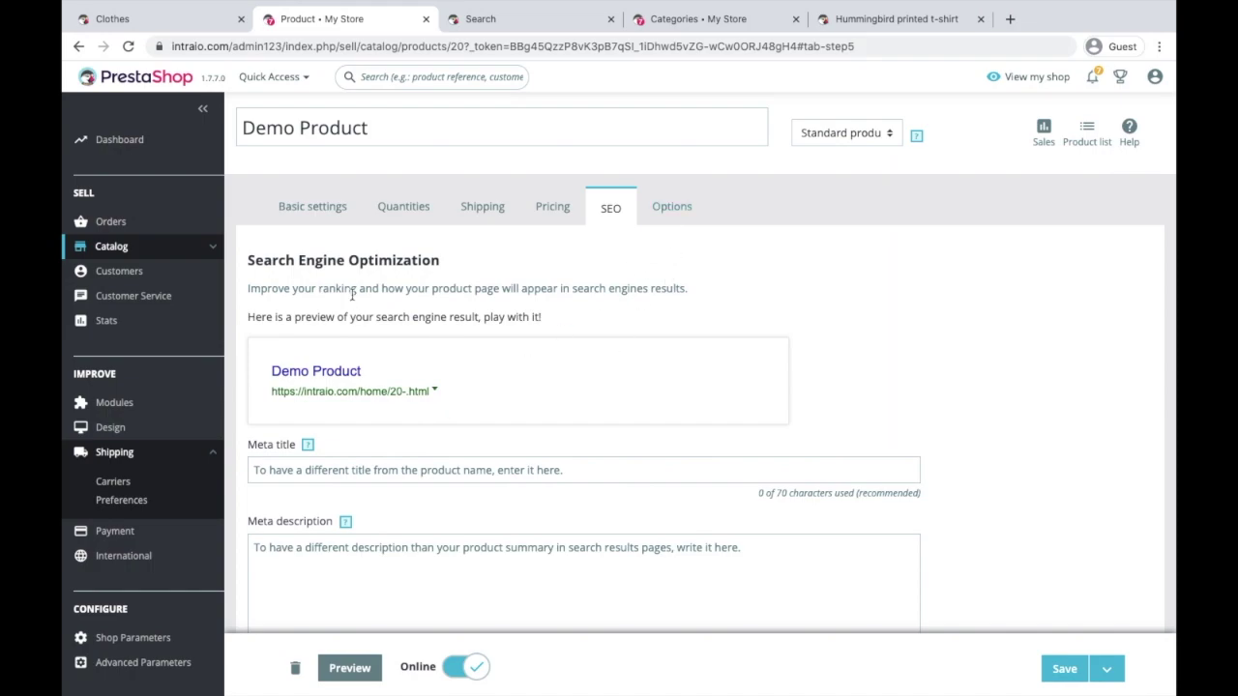
pyautogui.moveTo(241, 259); pyautogui.dragTo(466, 259)
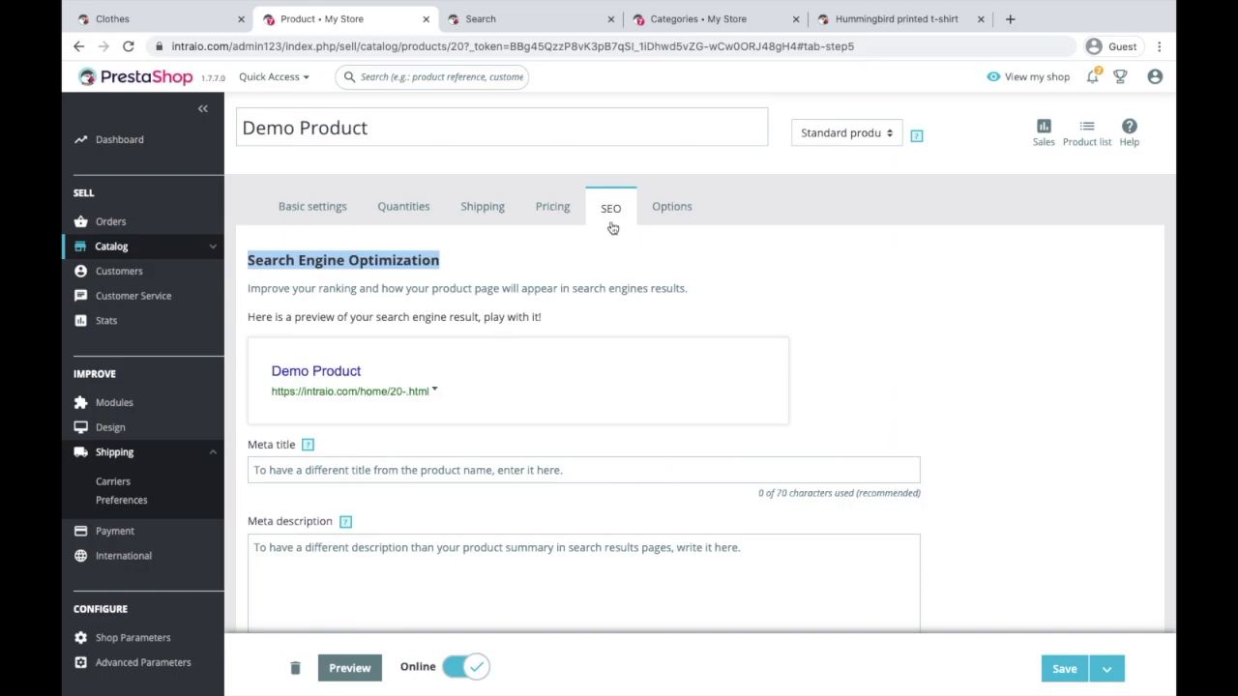
pyautogui.click(344, 472)
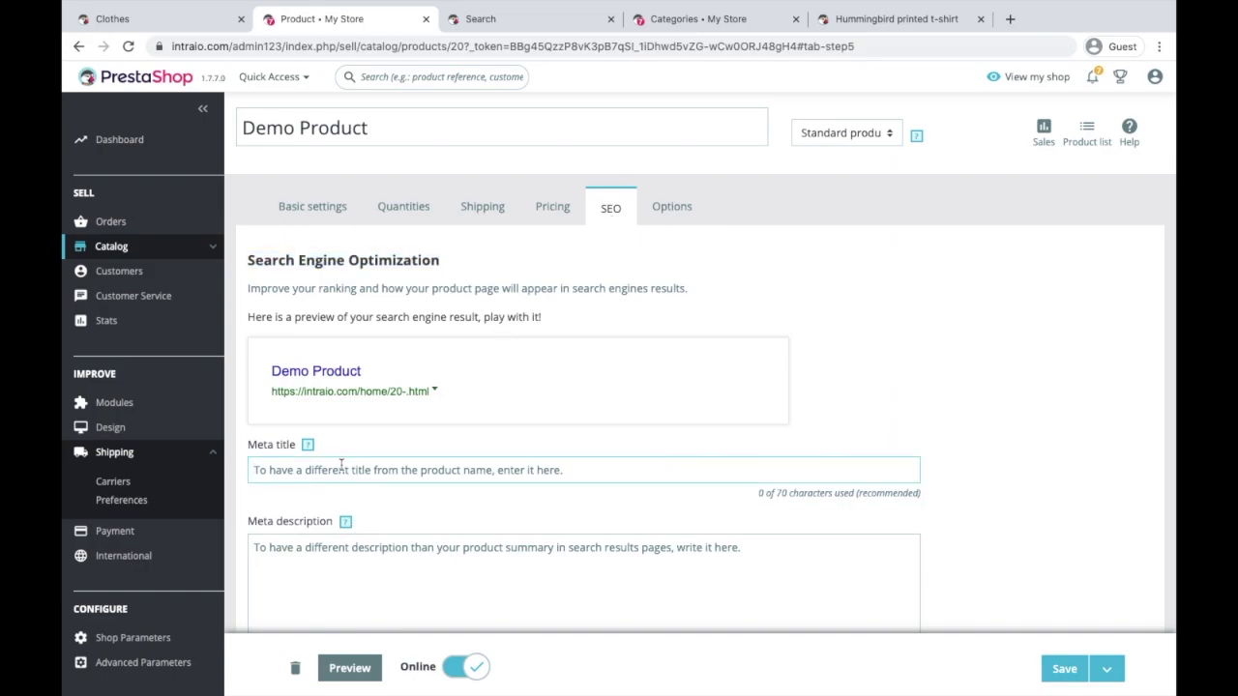
pyautogui.click(390, 139)
pyautogui.write('Bu')
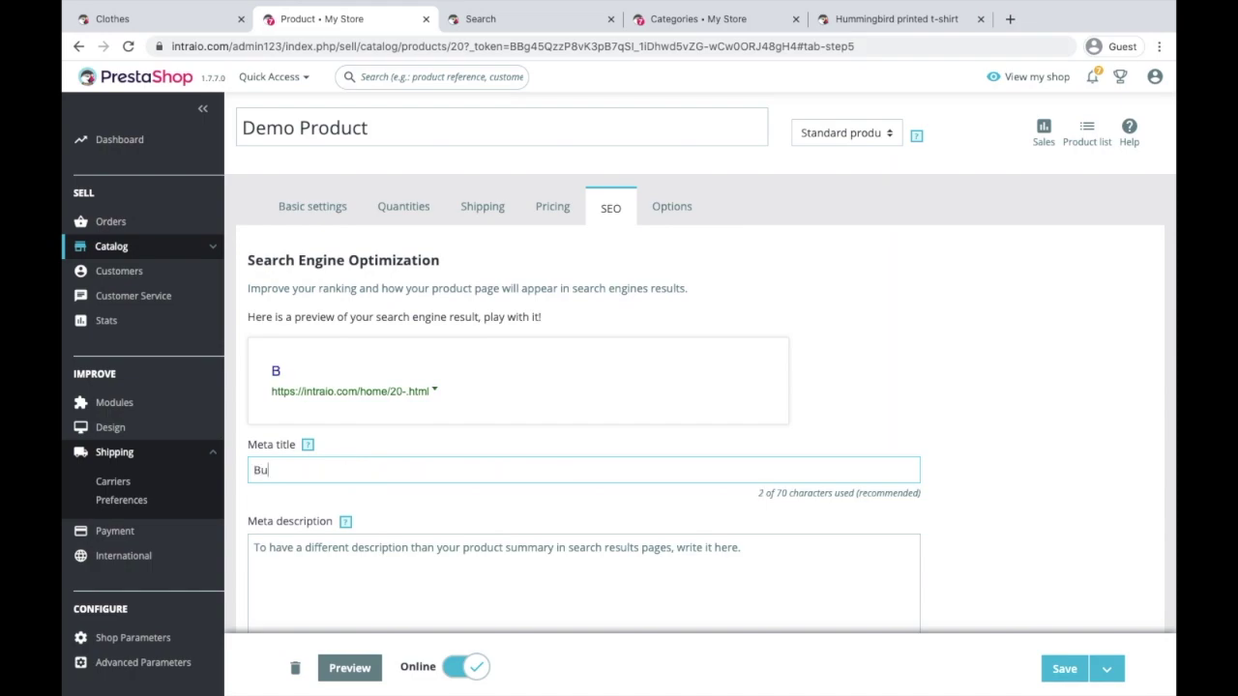
pyautogui.write('y Now - Demo Produ')
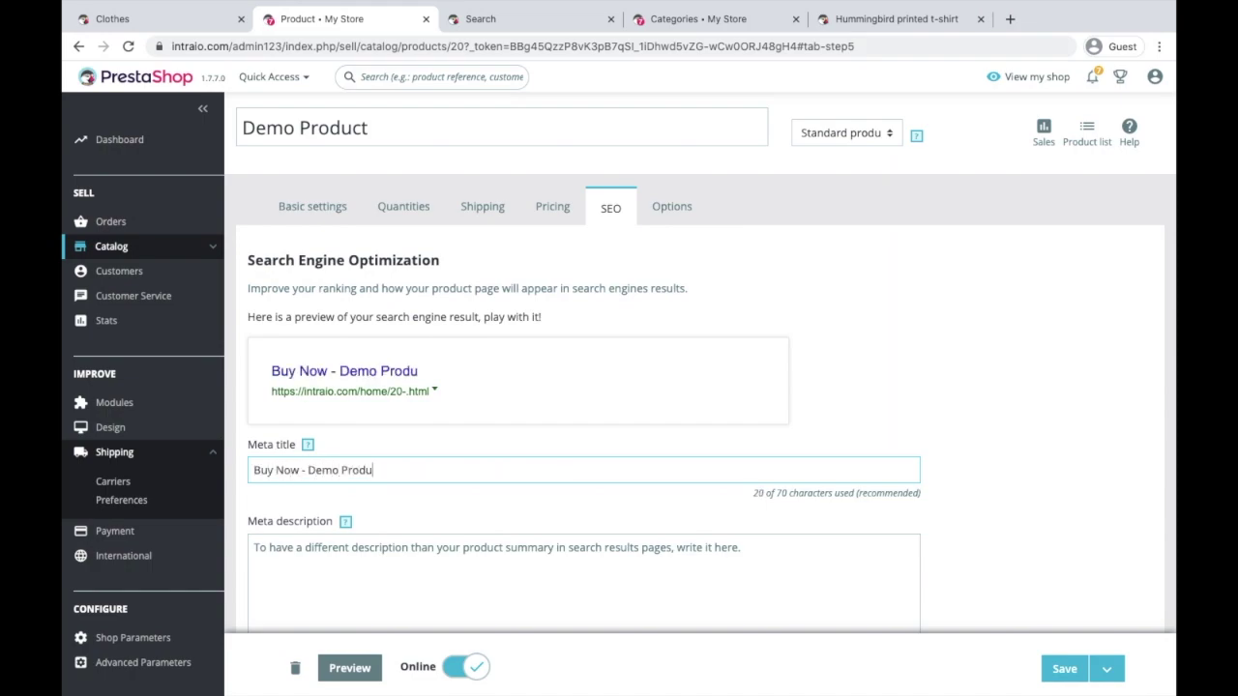
pyautogui.write('ct - ')
pyautogui.write('Best Quli')
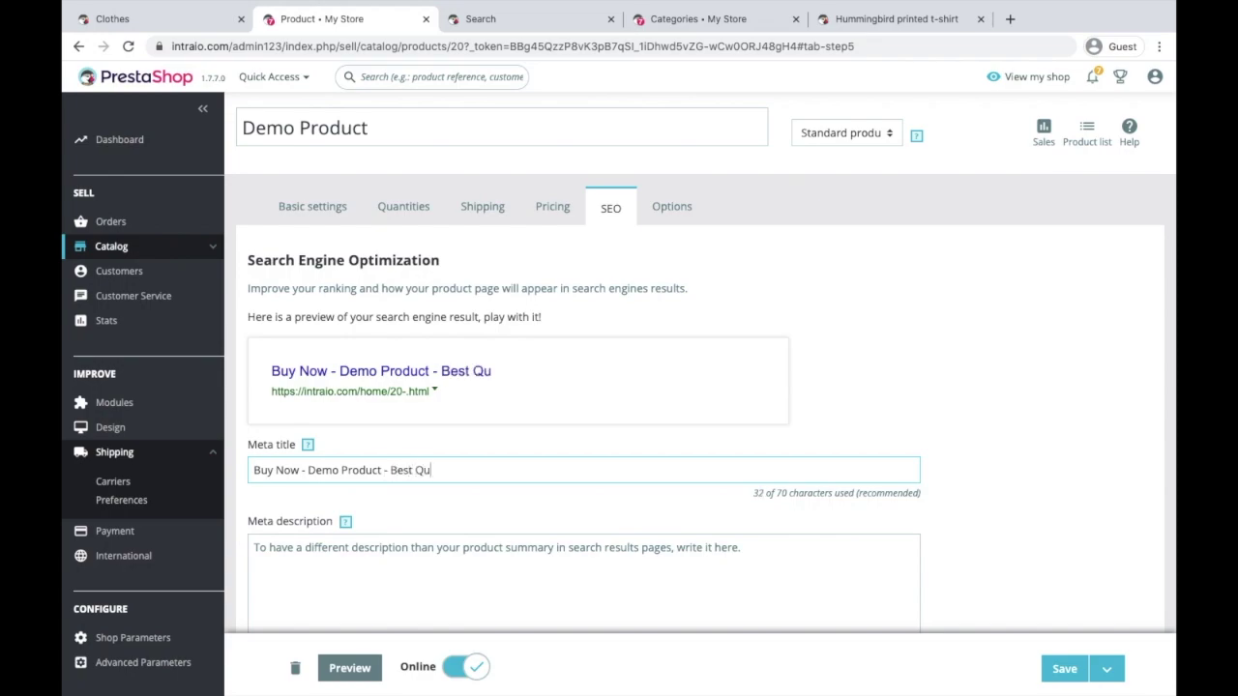
pyautogui.press('BackSpace')
pyautogui.press('BackSpace')
pyautogui.write('ality')
# Set the meta description to "This is a demo product which i have upload for testing prestashop 1.7.7.0".
pyautogui.click(433, 559)
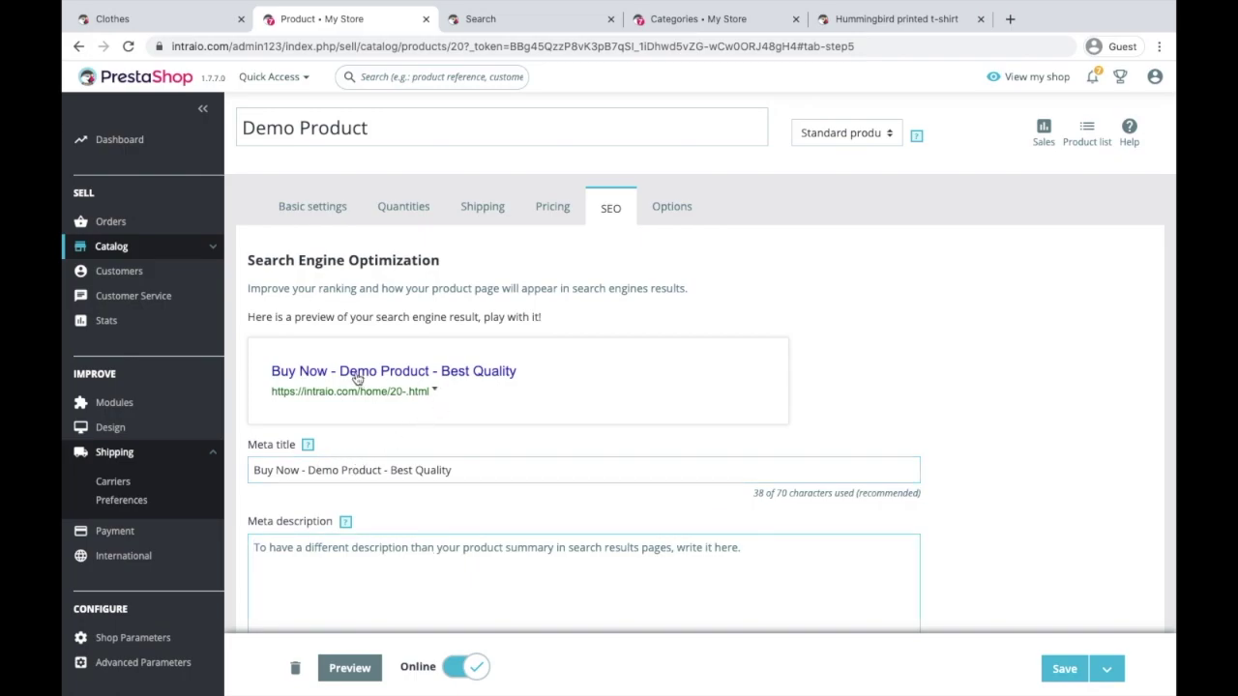
pyautogui.write('Thi')
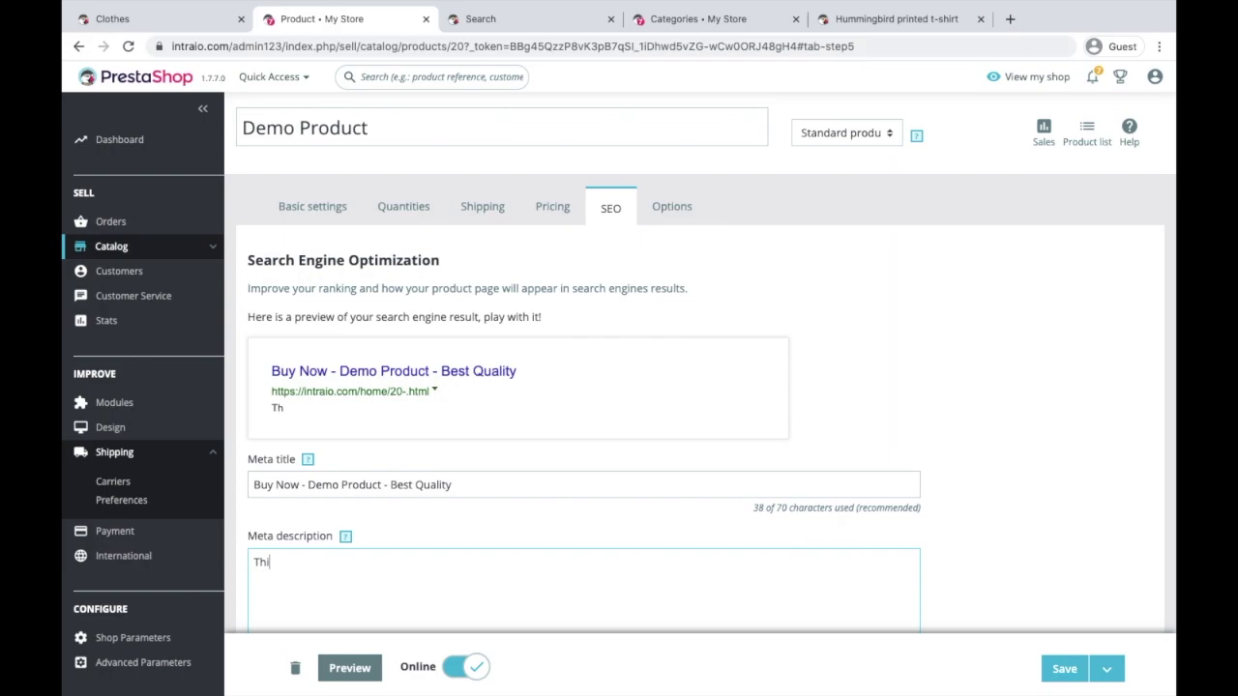
pyautogui.write('s is a demo product which')
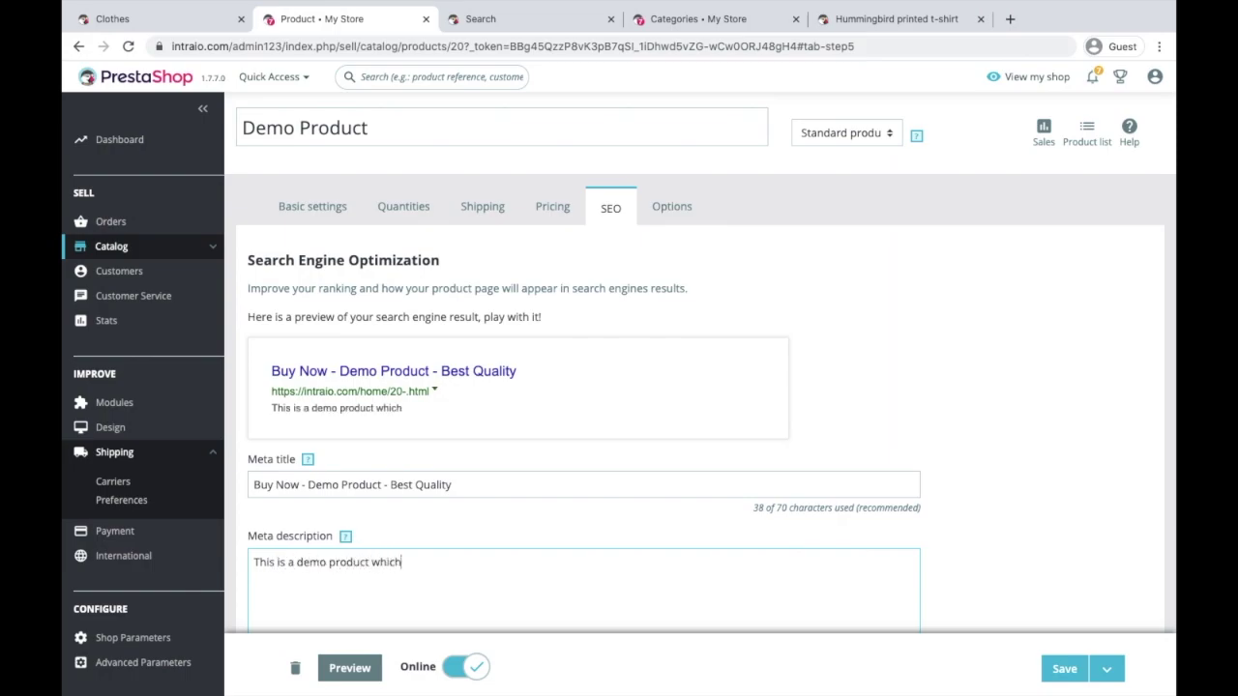
pyautogui.write(' i have upload for tes')
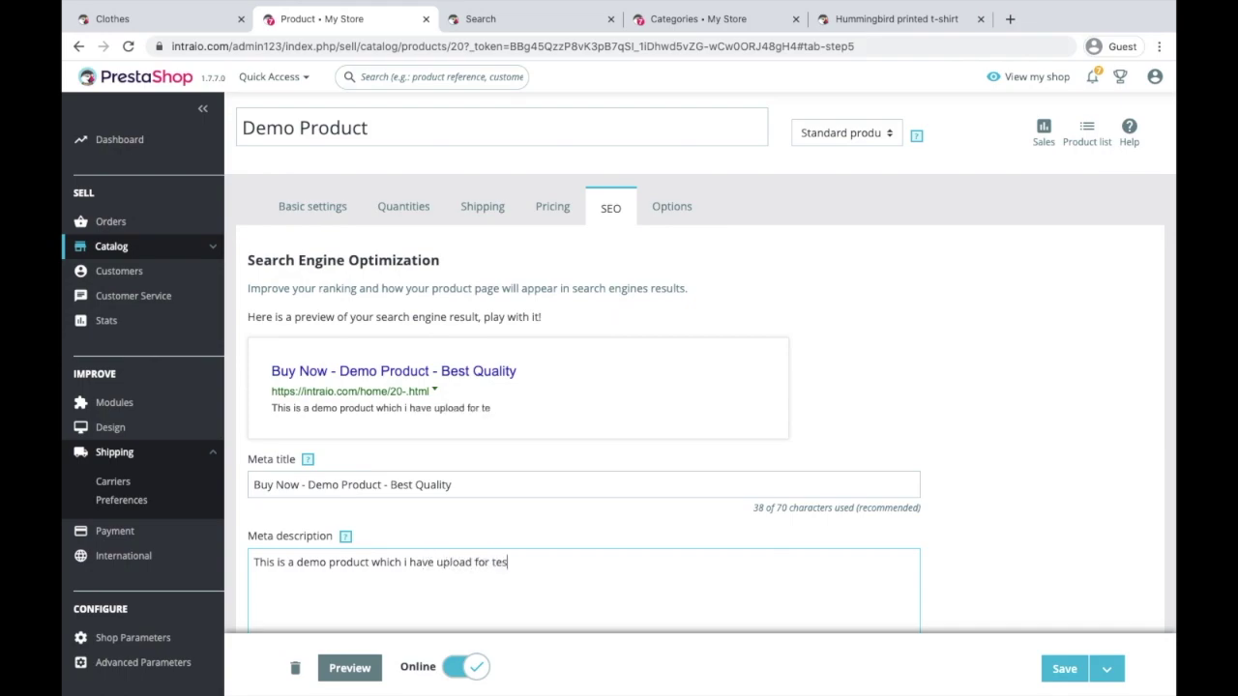
pyautogui.write('ting prestas')
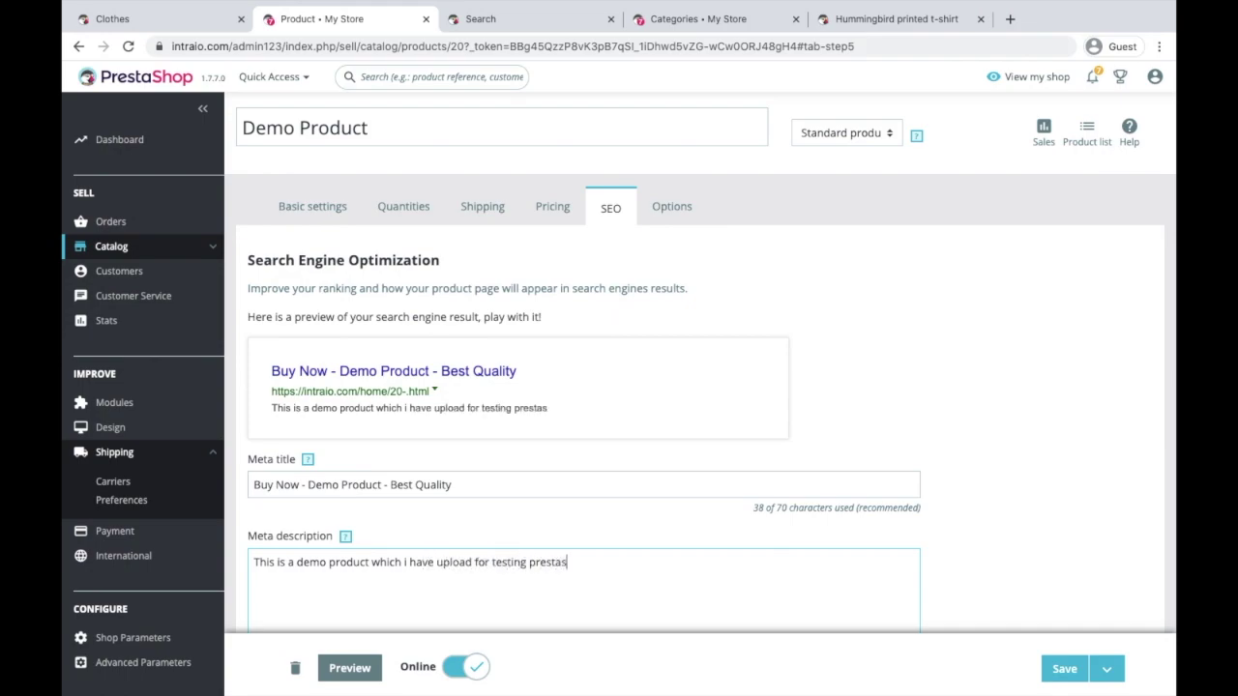
pyautogui.write('hop 1.17')
pyautogui.press('BackSpace')
pyautogui.write('7.7.0')
# Replace the product's friendly URL with "buy-now-demo-product".
pyautogui.scroll(-2, 580, 387)
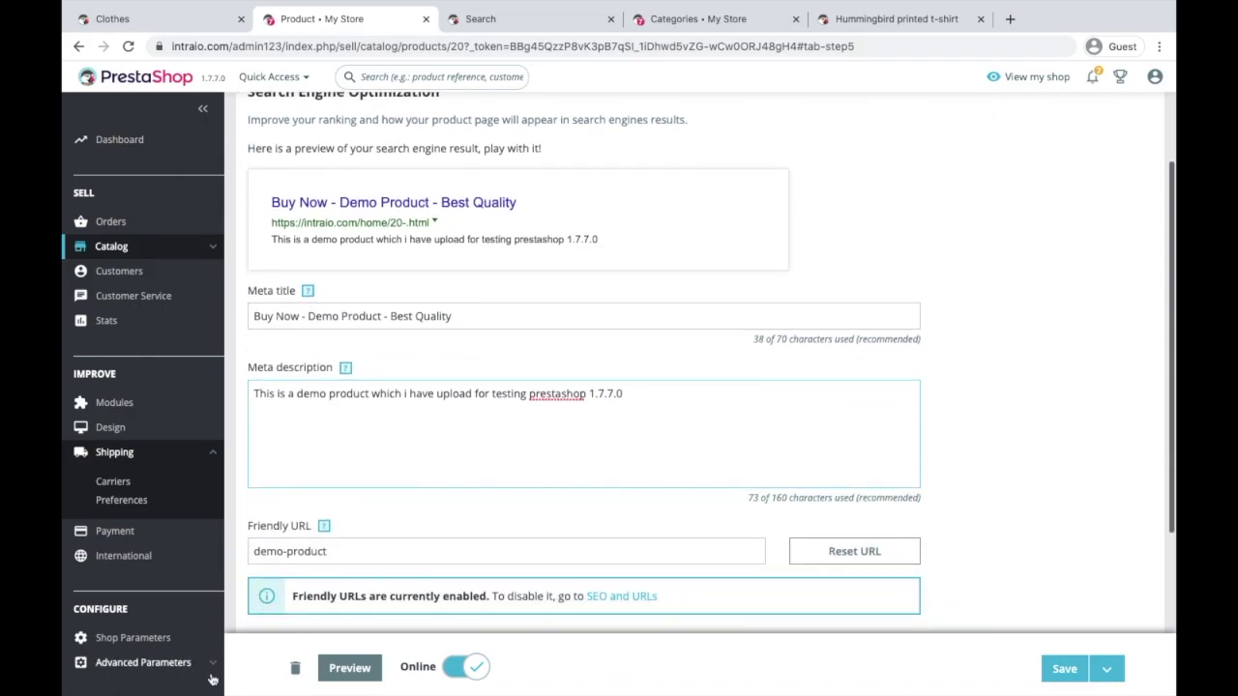
pyautogui.click(356, 553)
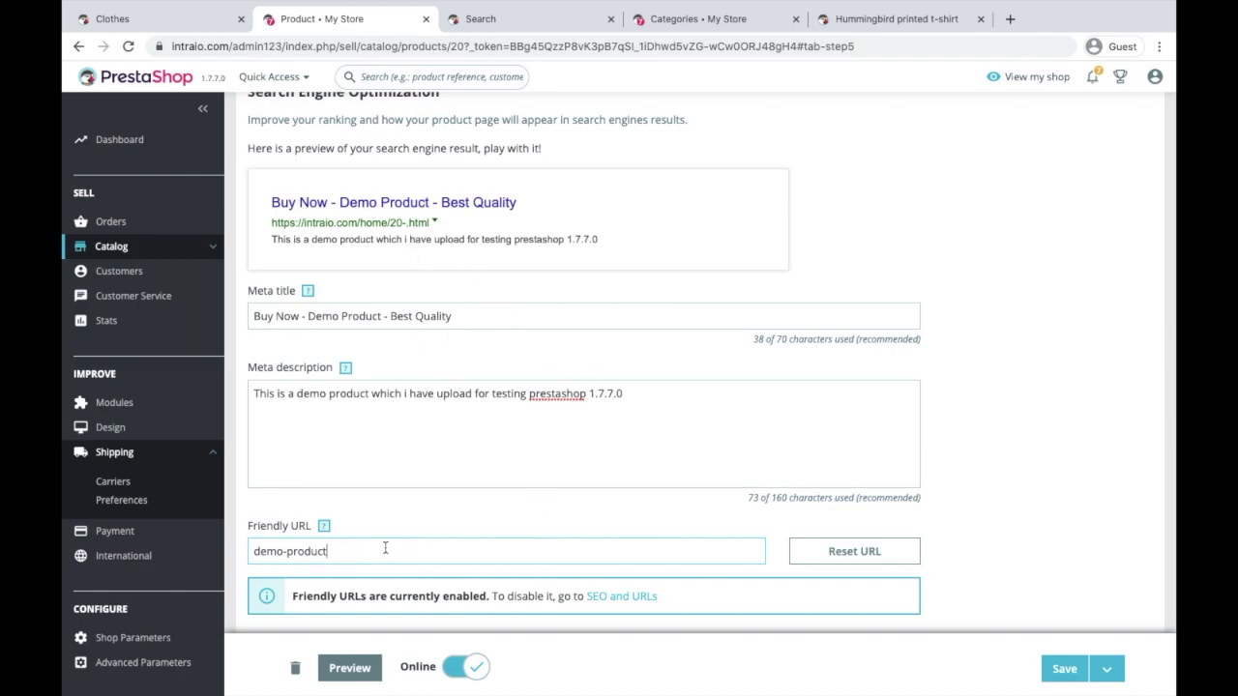
pyautogui.press('BackSpace')
pyautogui.press('BackSpace')
pyautogui.press('BackSpace')
pyautogui.press('BackSpace')
pyautogui.press('BackSpace')
pyautogui.press('BackSpace')
pyautogui.press('BackSpace')
pyautogui.press('BackSpace')
pyautogui.press('BackSpace')
pyautogui.press('BackSpace')
pyautogui.press('BackSpace')
pyautogui.press('BackSpace')
pyautogui.write('bu')
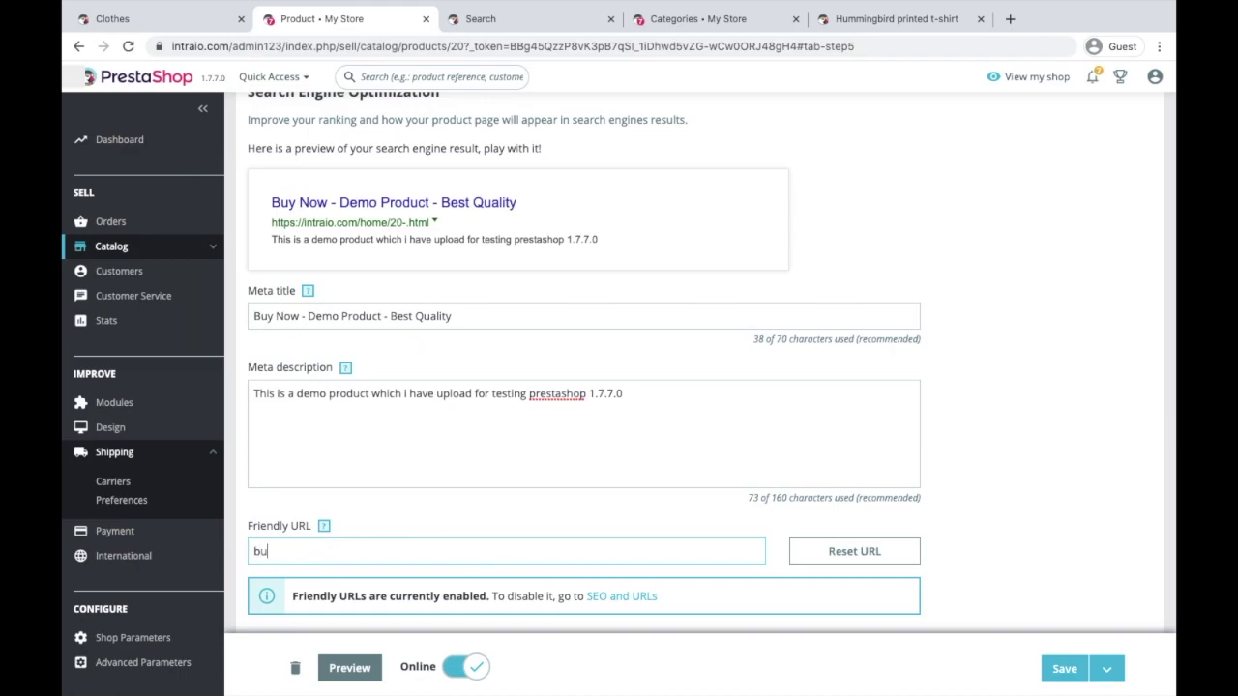
pyautogui.write('y-now-demo-product')
pyautogui.click(448, 288)
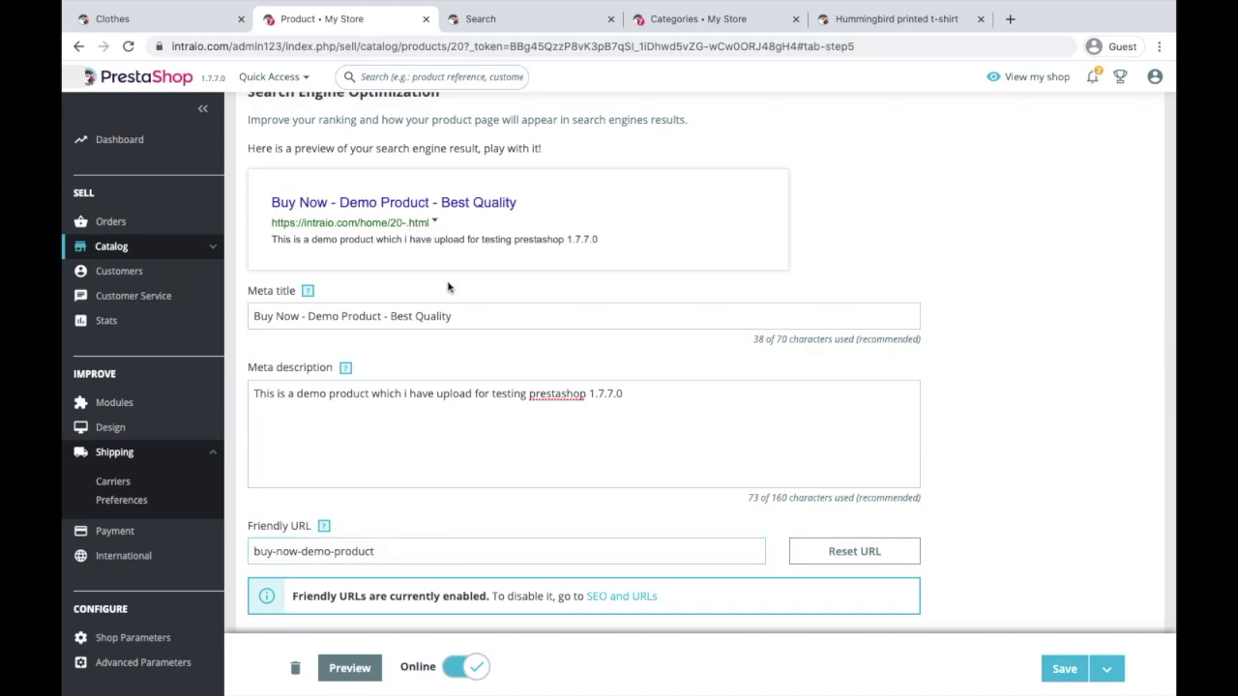
# Review the available redirection types for when the product is offline, keeping Permanent redirection to a category (301).
pyautogui.scroll(-1, 445, 576)
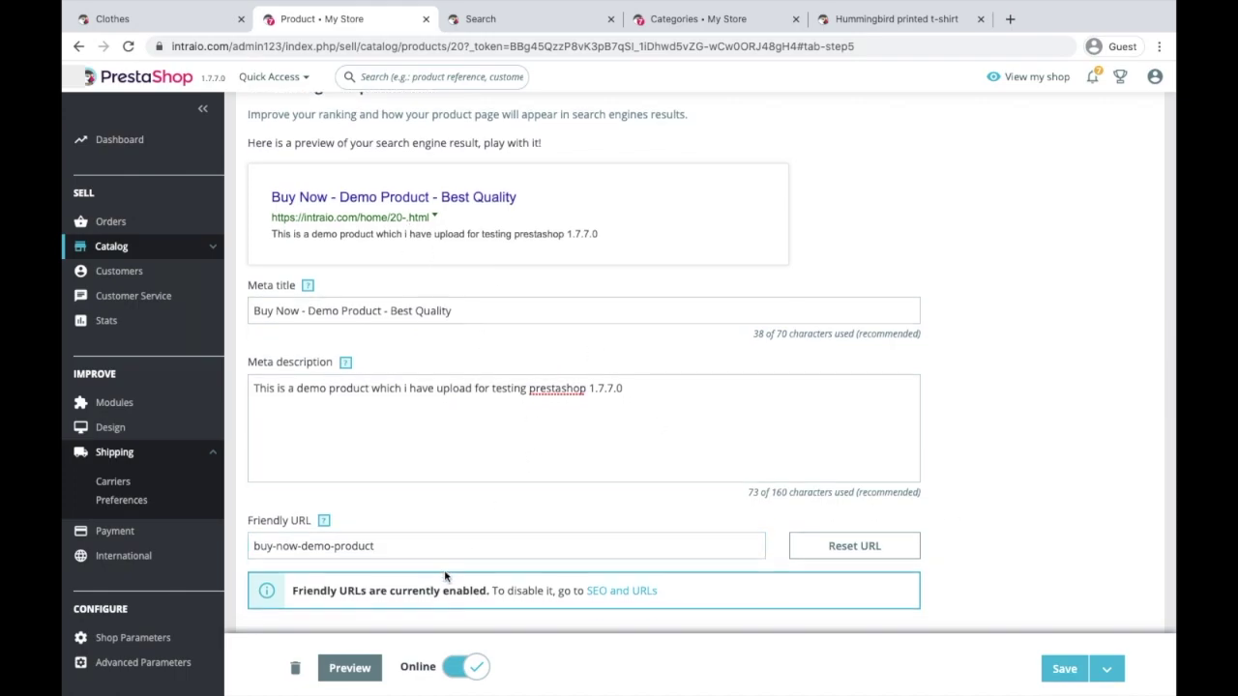
pyautogui.scroll(-3, 445, 577)
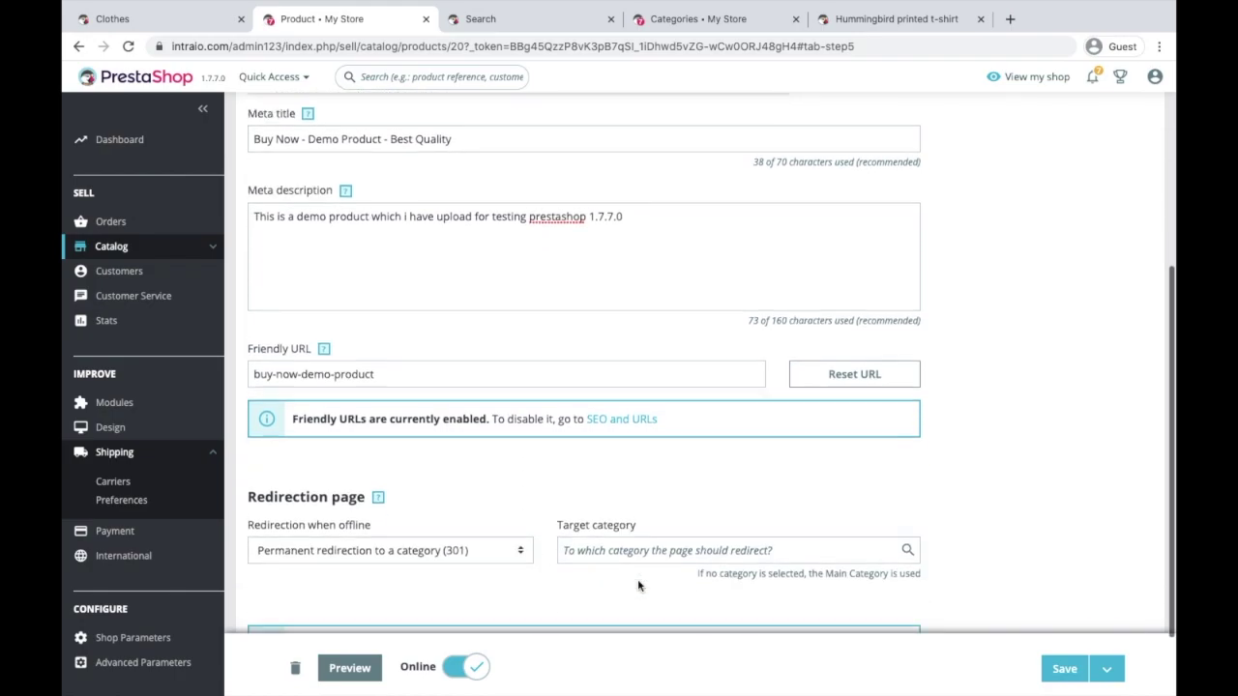
pyautogui.scroll(-2, 638, 585)
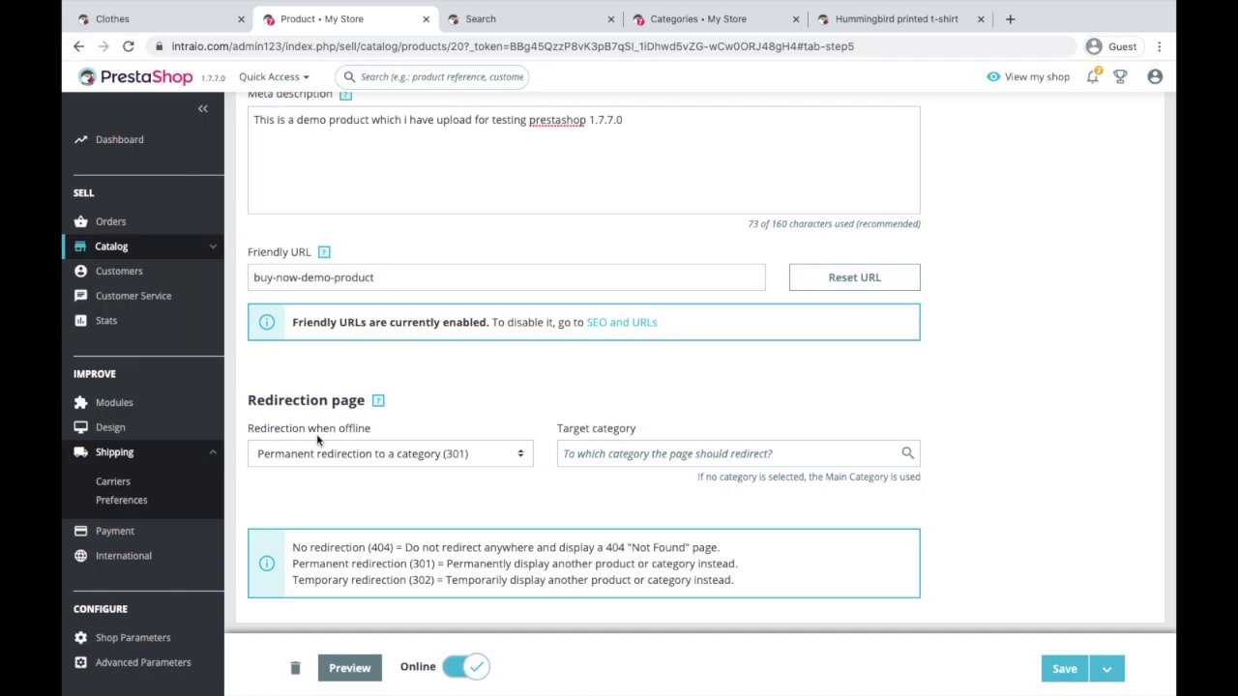
pyautogui.click(387, 454)
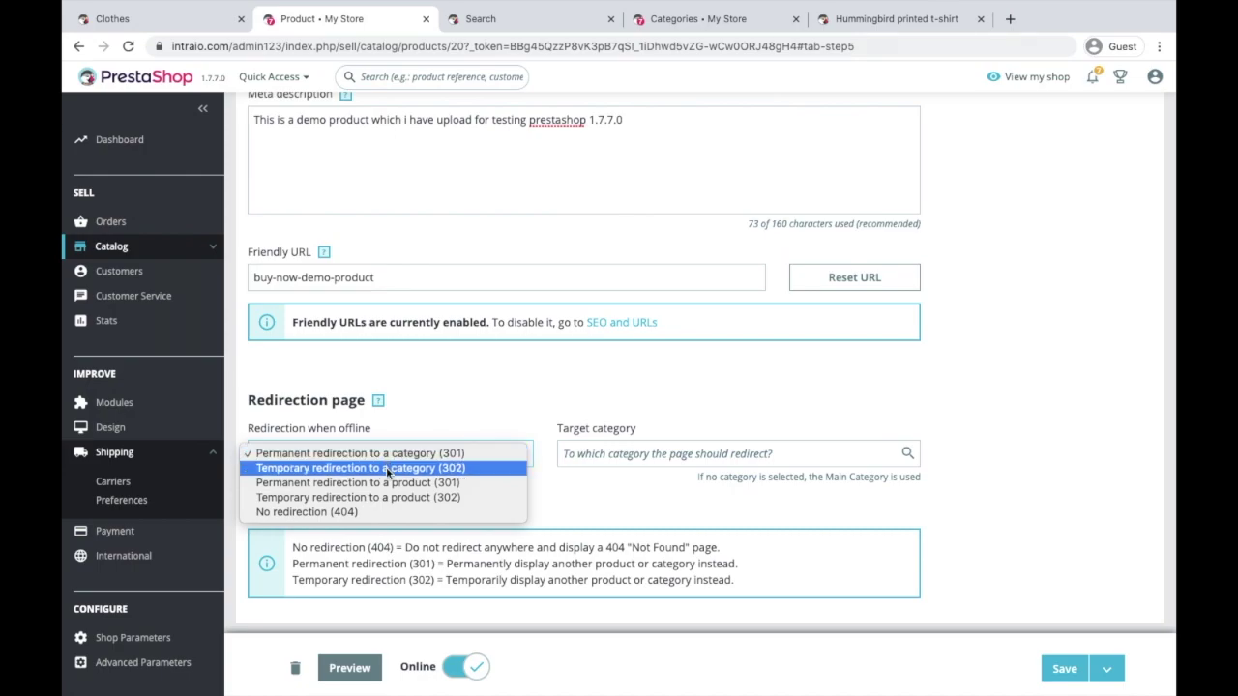
pyautogui.click(442, 417)
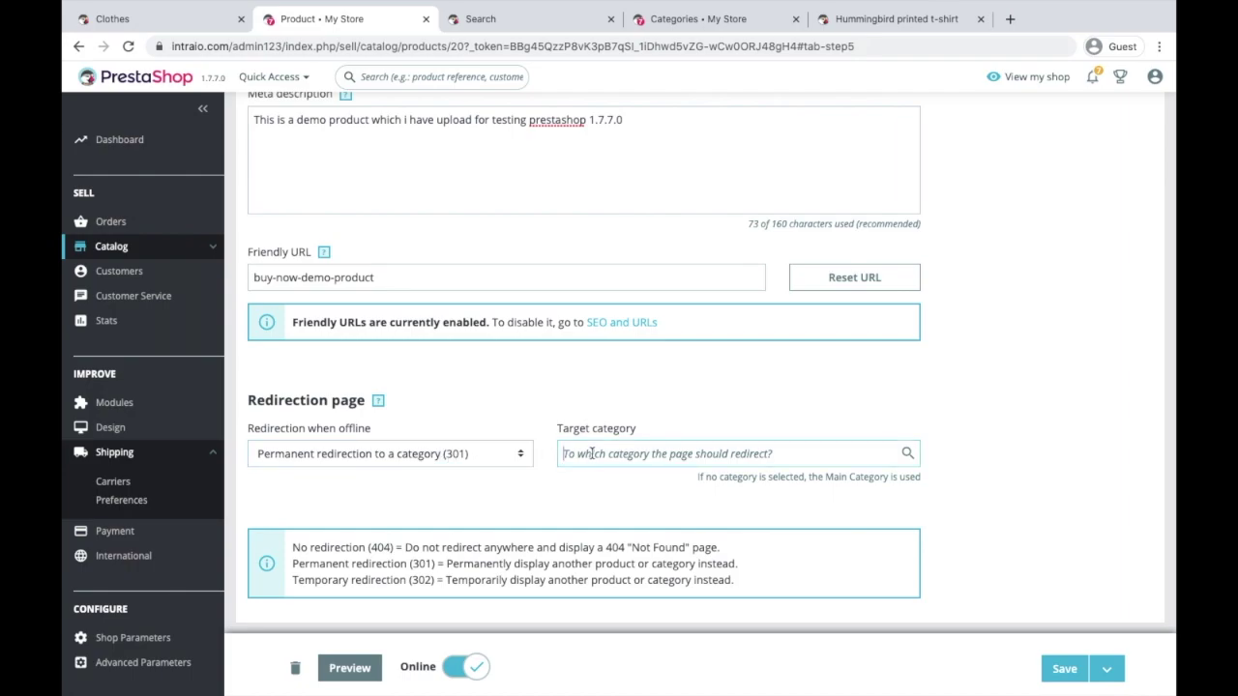
pyautogui.click(435, 457)
pyautogui.click(452, 410)
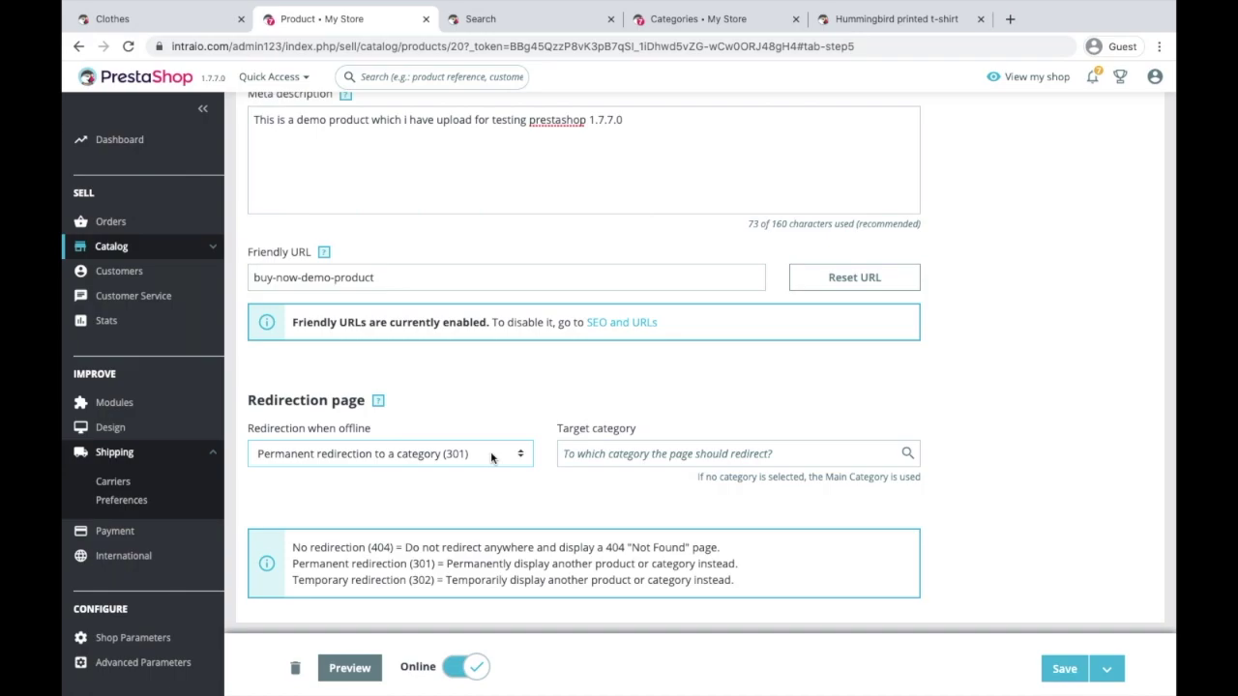
# Set Home > Demo Product Category as the redirection's target category, then take the product offline and save it.
pyautogui.click(659, 452)
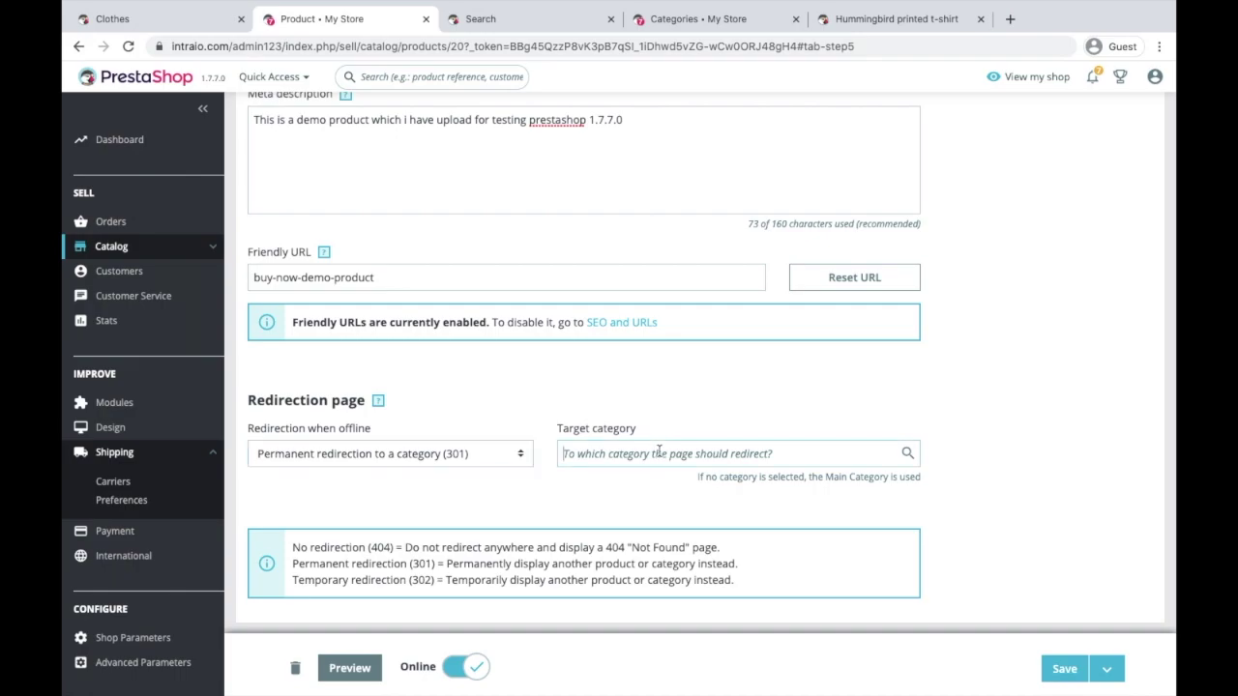
pyautogui.write('demo')
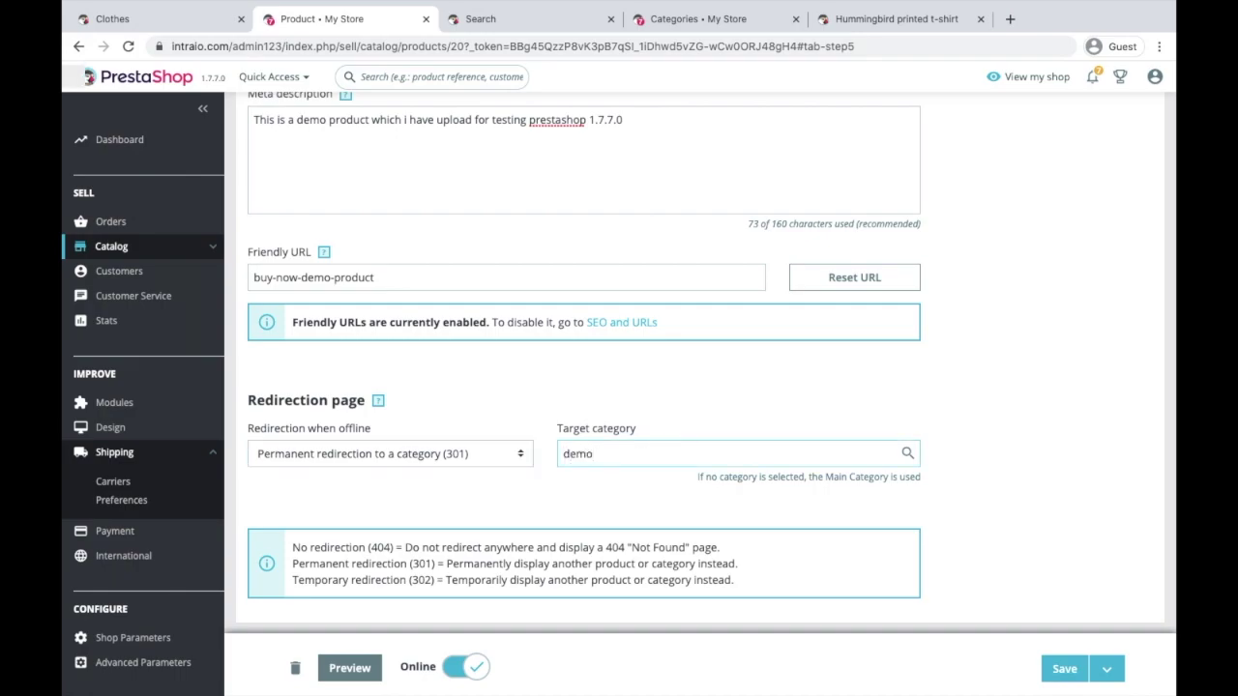
pyautogui.click(664, 485)
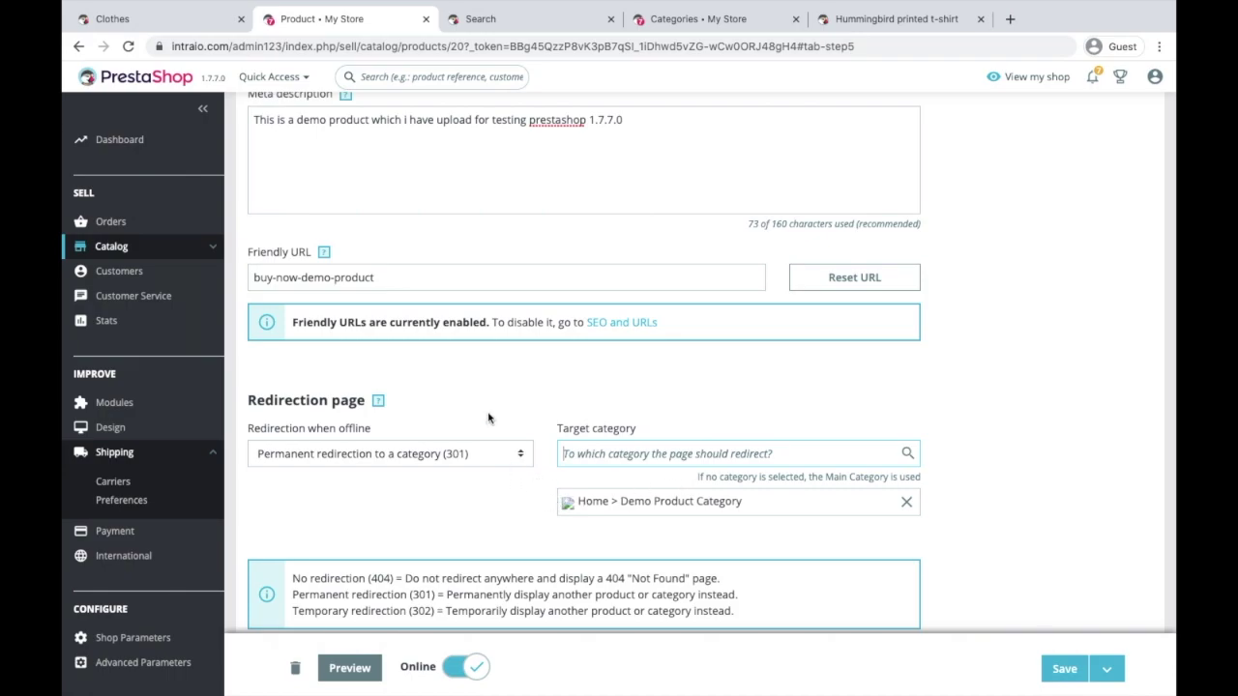
pyautogui.click(461, 667)
pyautogui.click(1048, 674)
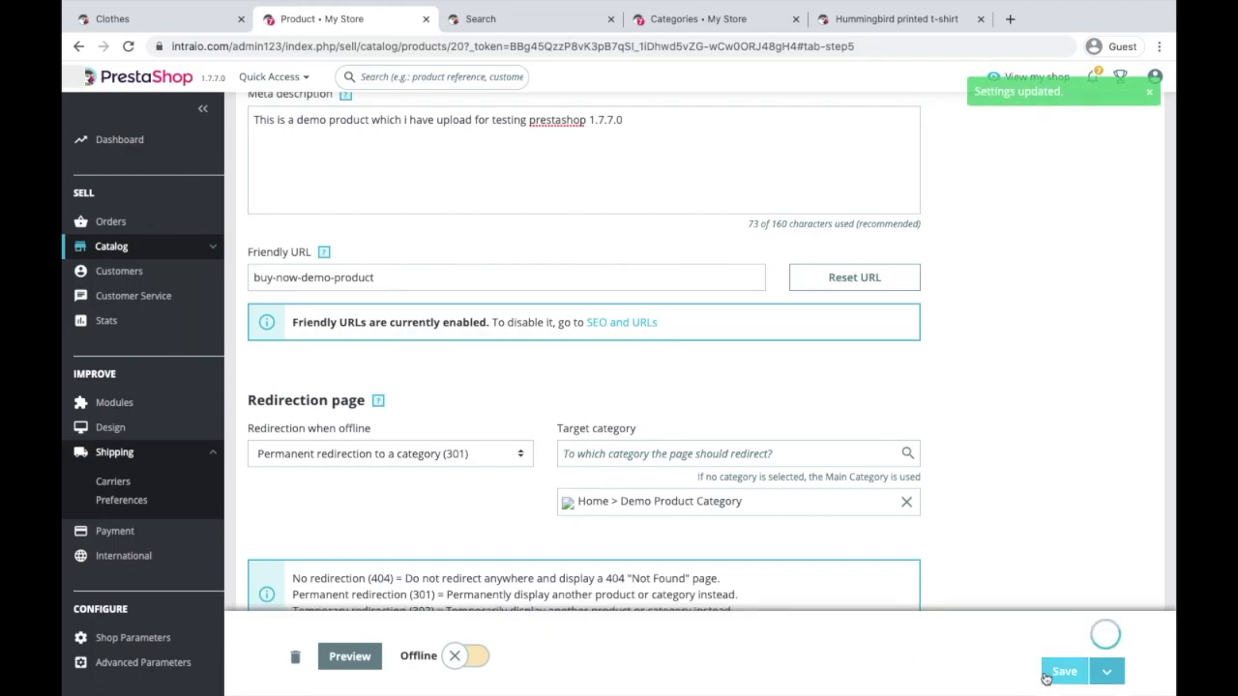
# Copy Demo Product's link address from the storefront search results and load it in a new tab to test the redirection.
pyautogui.click(569, 14)
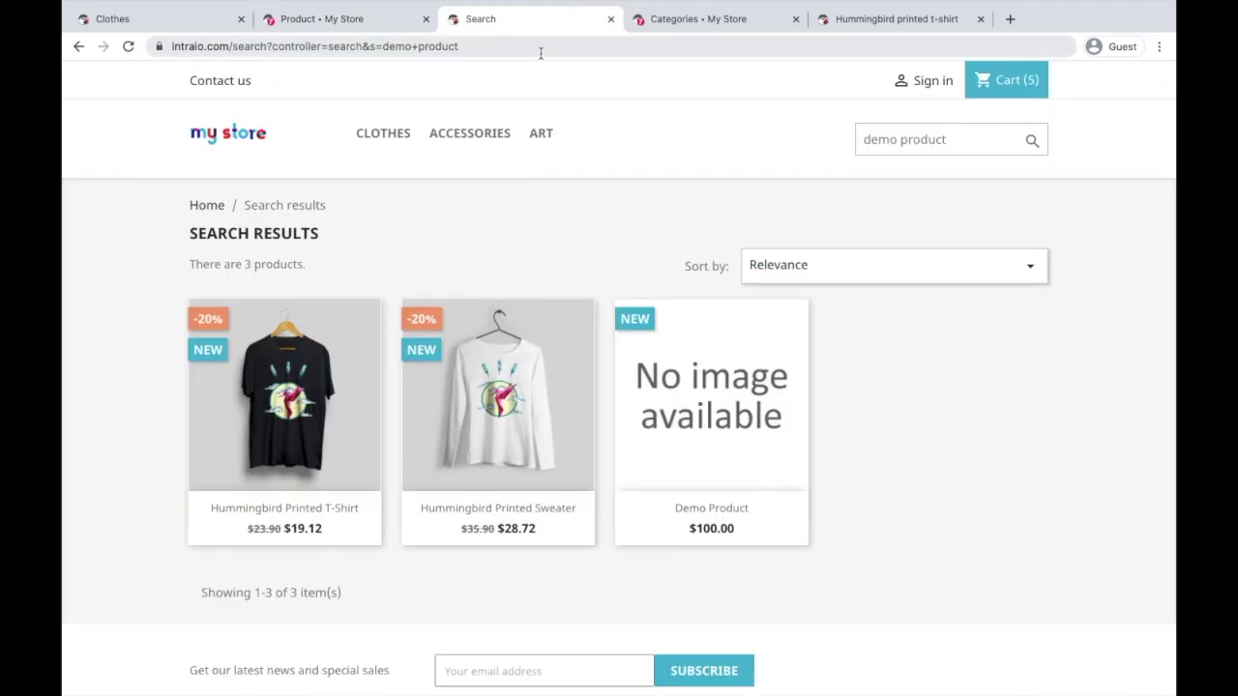
pyautogui.rightClick(742, 389)
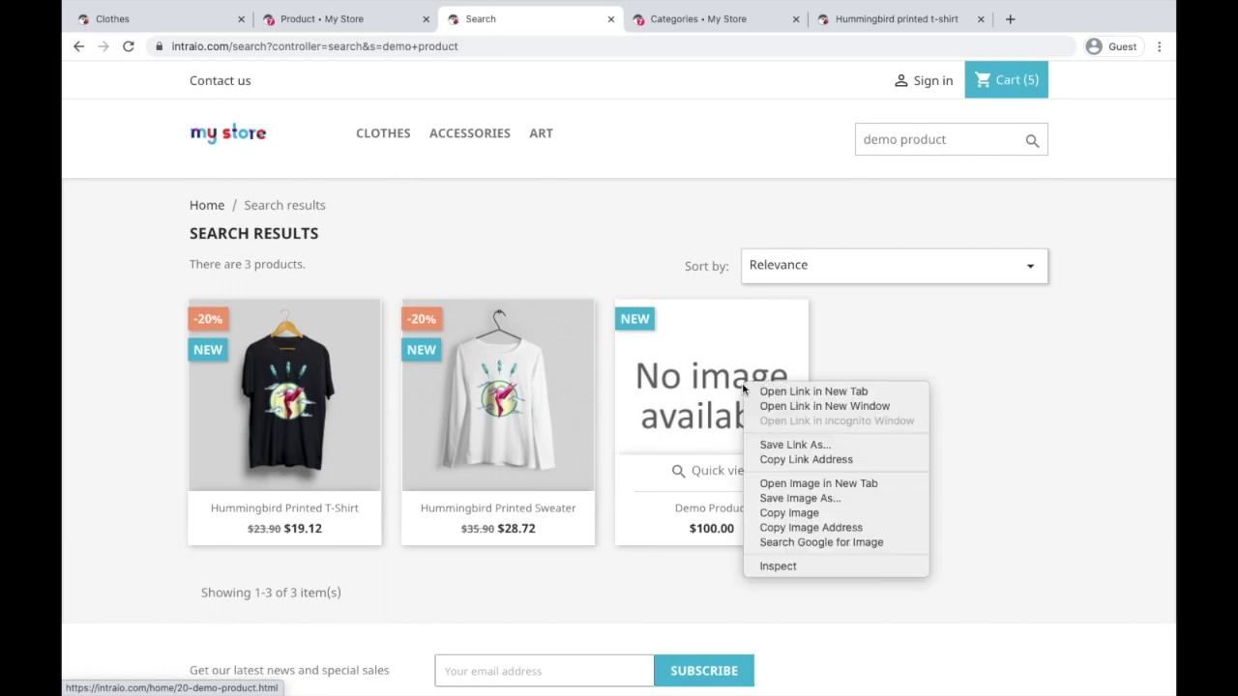
pyautogui.click(780, 459)
pyautogui.click(1010, 18)
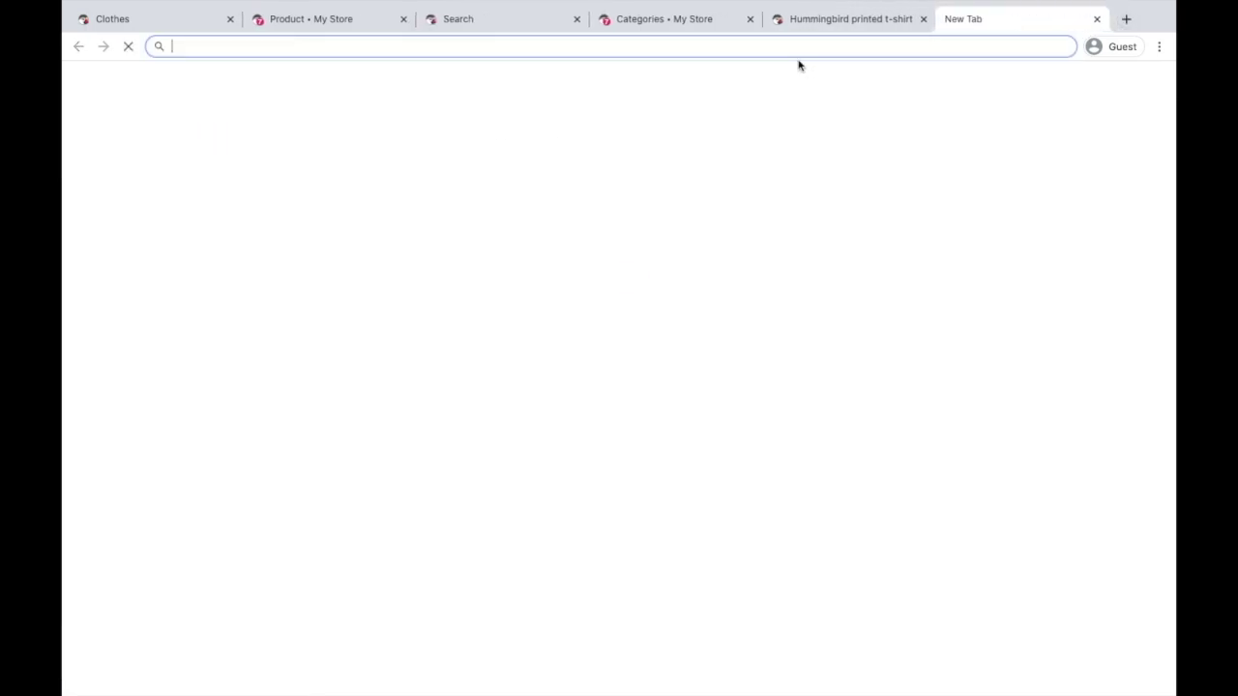
pyautogui.hotkey('ctrl', 'v')
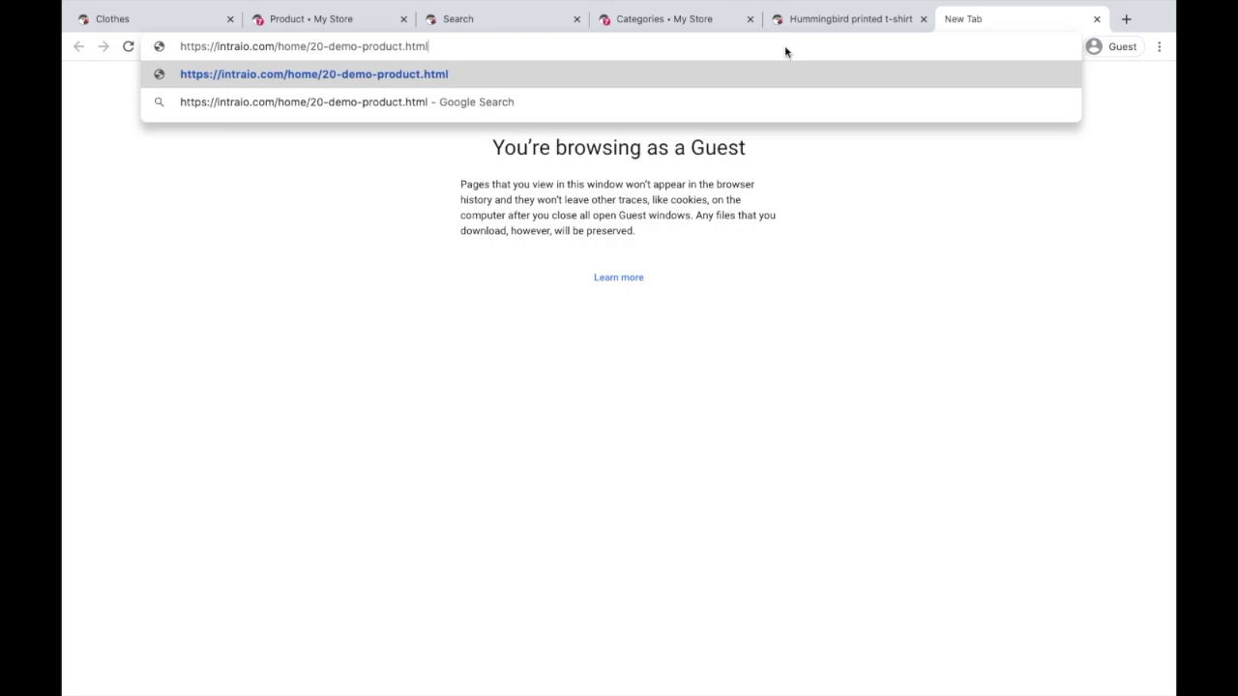
pyautogui.press('Return')
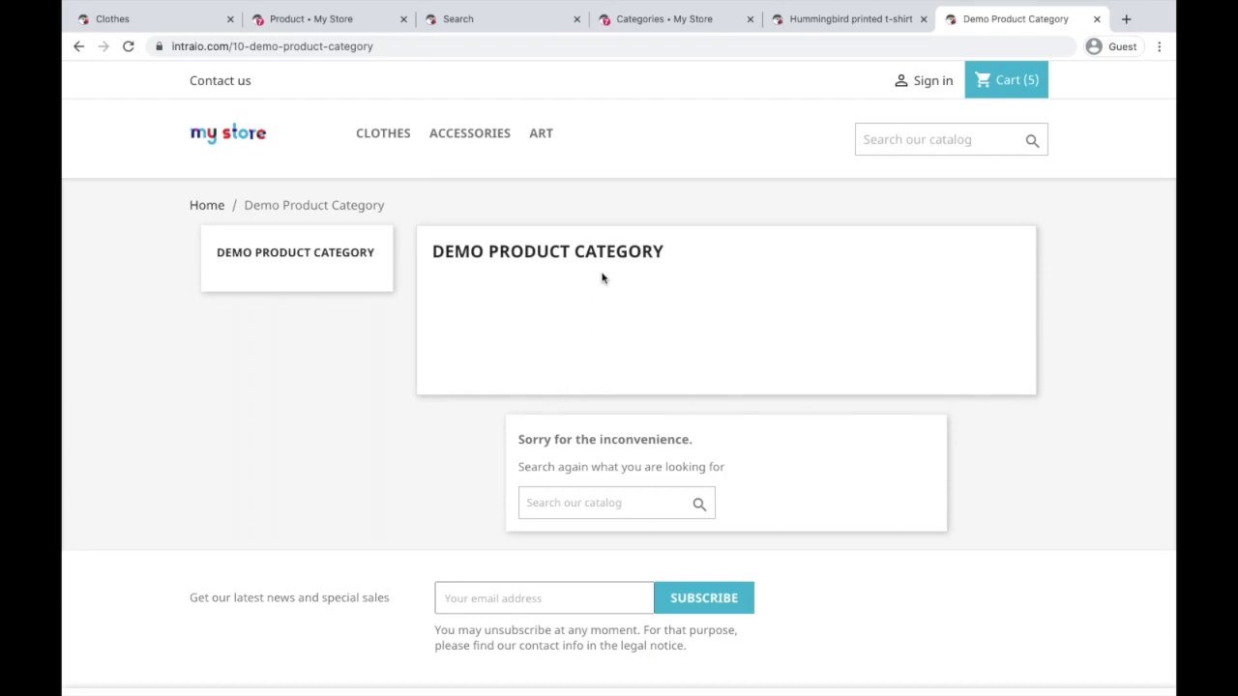
# Back in the product's SEO settings, delete the target category and set the offline redirection to No redirection (404).
pyautogui.click(471, 19)
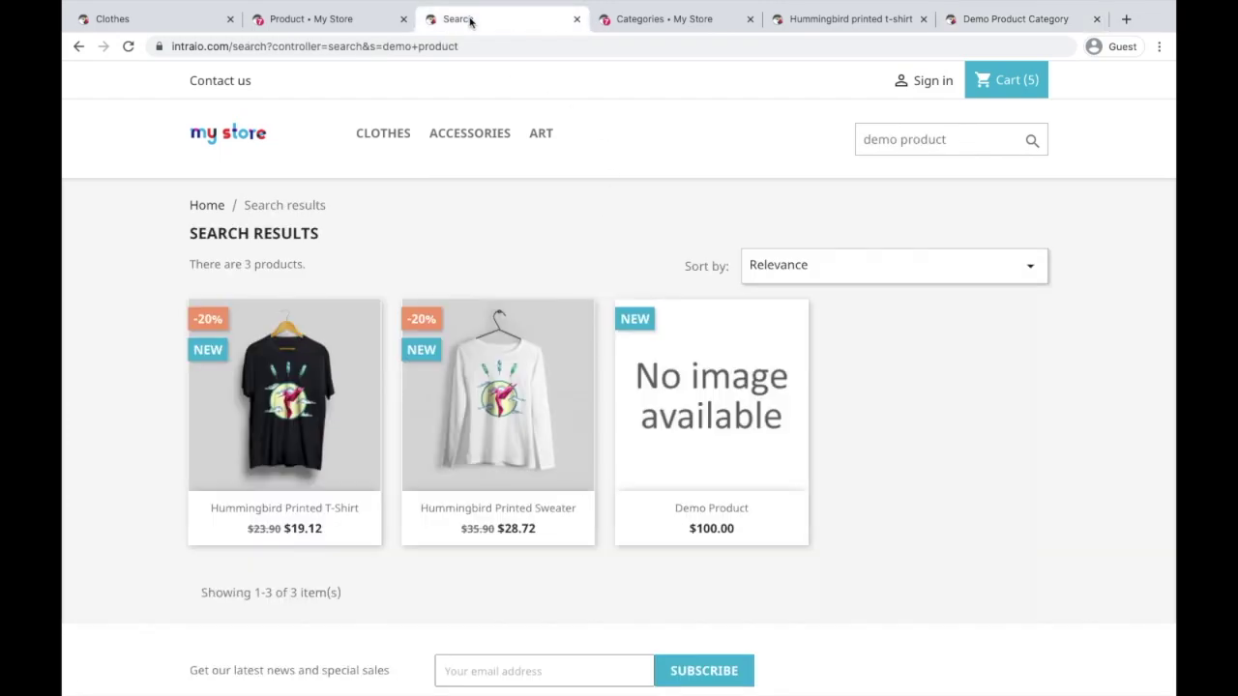
pyautogui.click(348, 23)
pyautogui.scroll(-1, 744, 444)
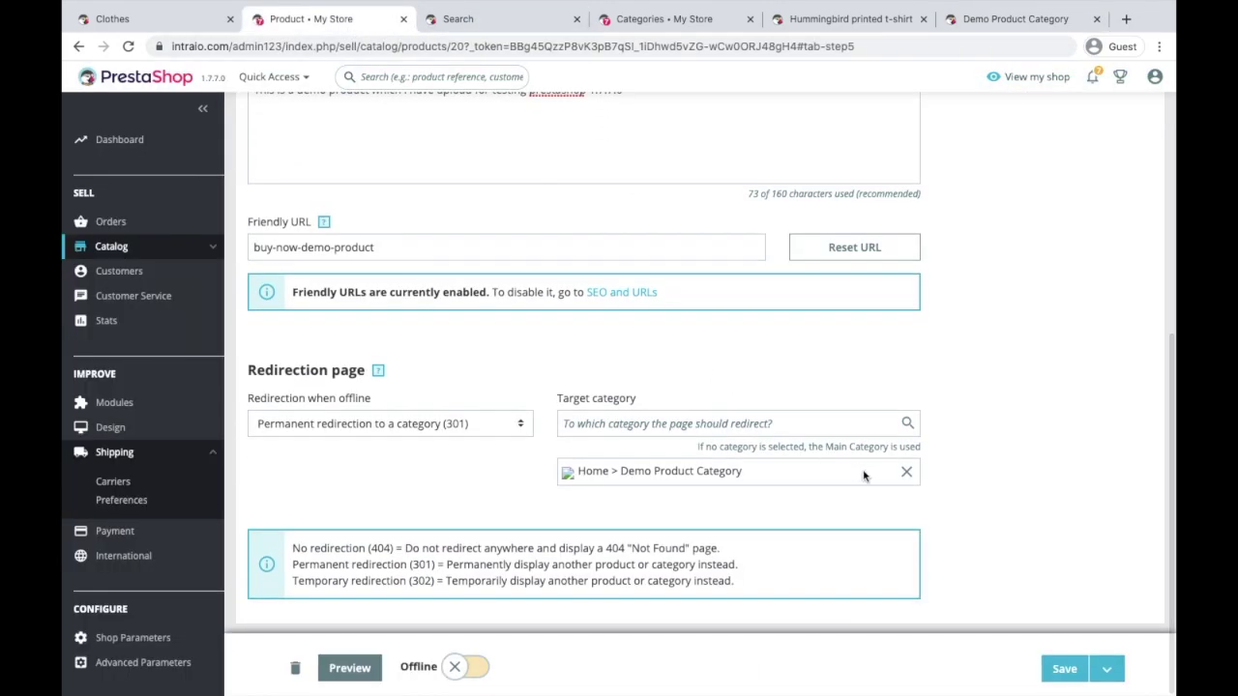
pyautogui.click(907, 472)
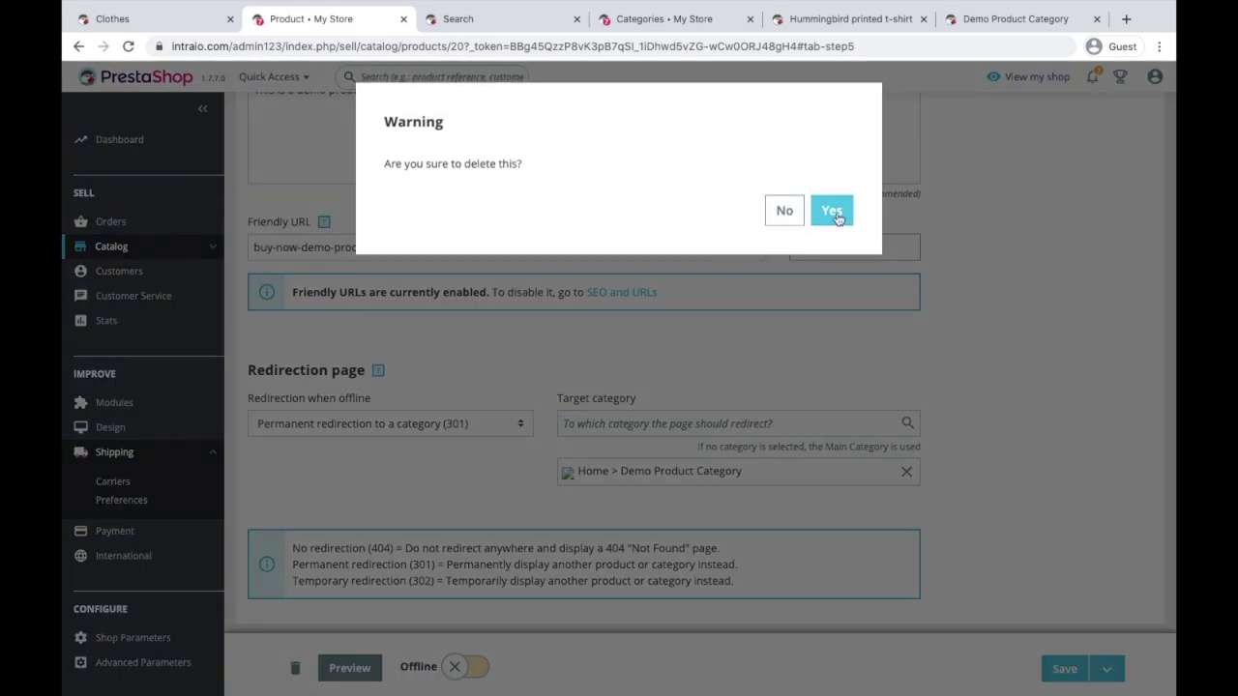
pyautogui.click(829, 211)
pyautogui.click(475, 456)
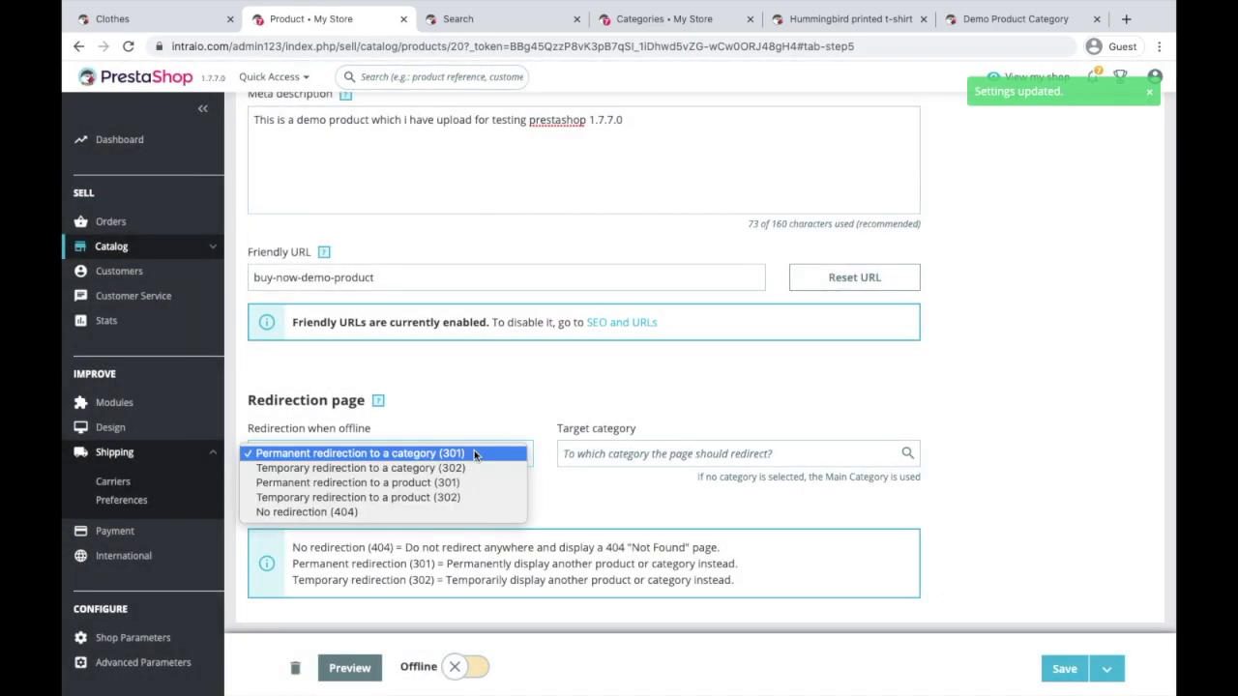
pyautogui.click(393, 513)
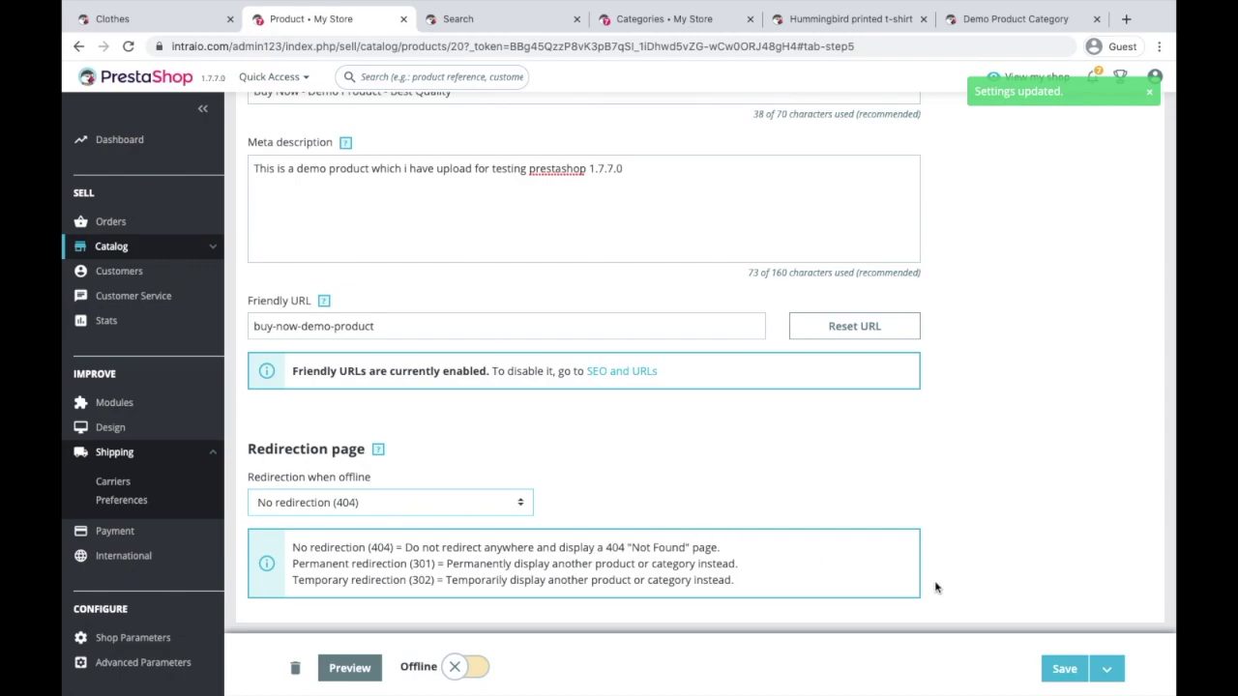
# Save the product without a redirection, then reload its copied link in the Demo Product Category page's tab to test it.
pyautogui.click(1064, 668)
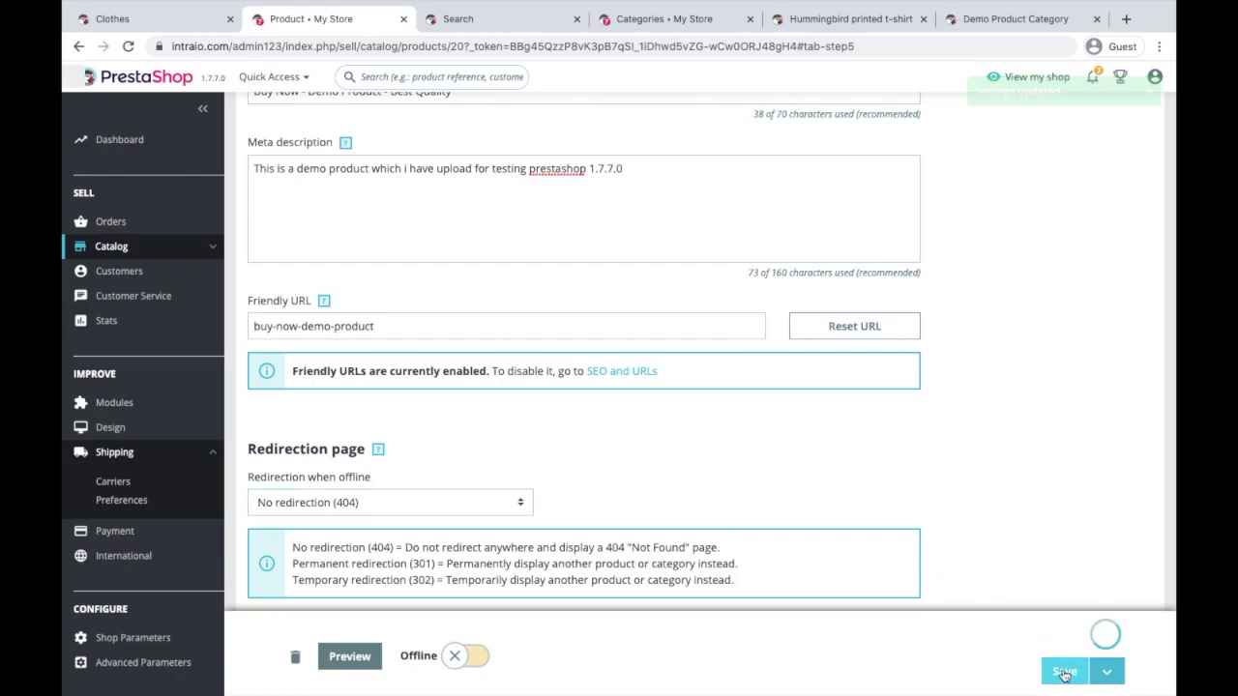
pyautogui.click(958, 19)
pyautogui.click(647, 45)
pyautogui.hotkey('ctrl', 'v')
pyautogui.press('Return')
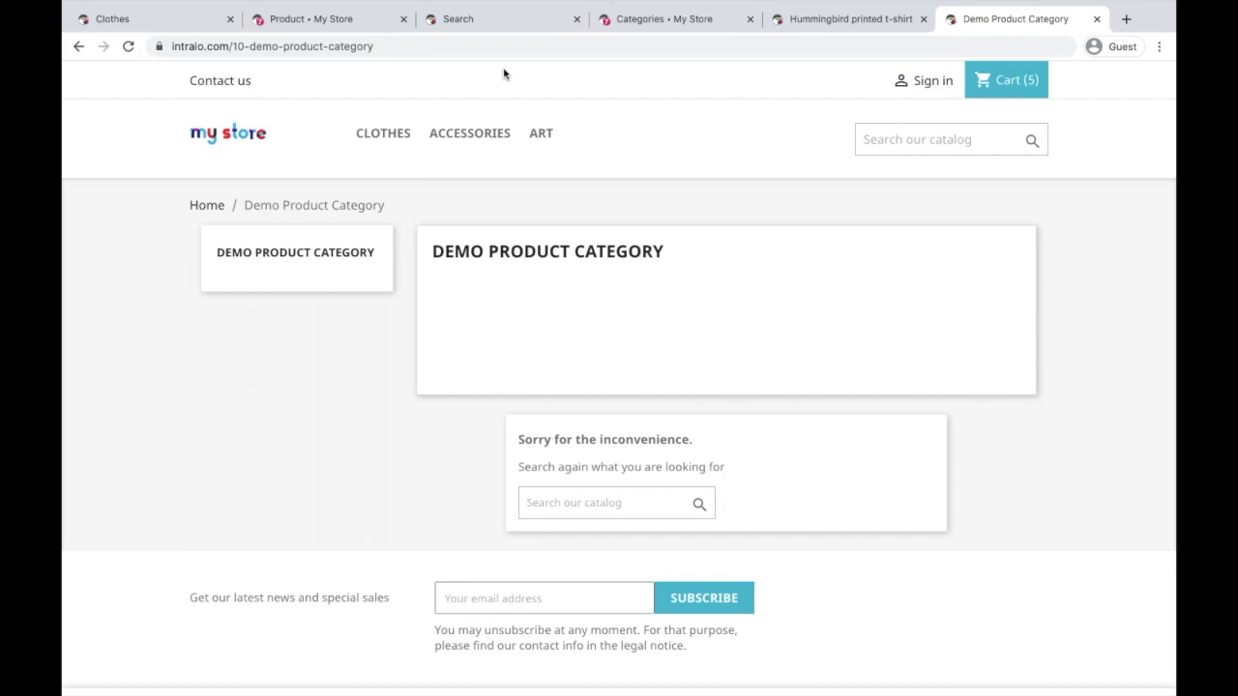
# Set the offline redirection to Permanent redirection to a category (301) with target Home > Demo Product Category, and save the product.
pyautogui.click(310, 28)
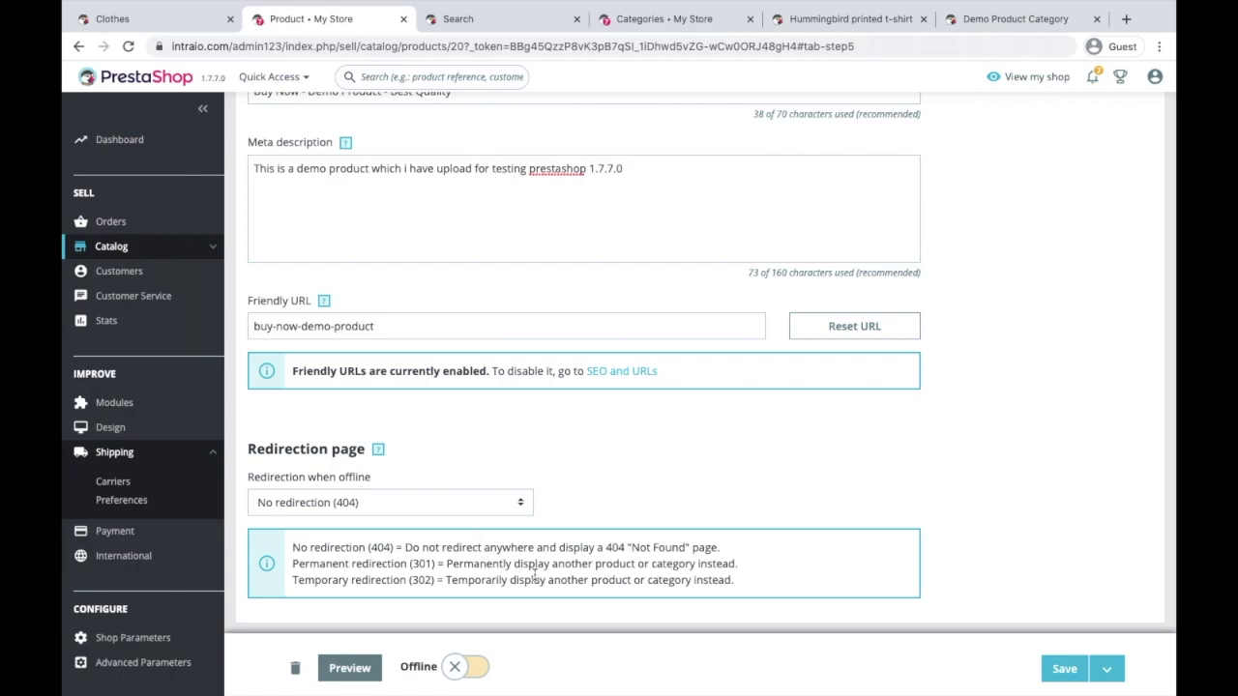
pyautogui.click(443, 507)
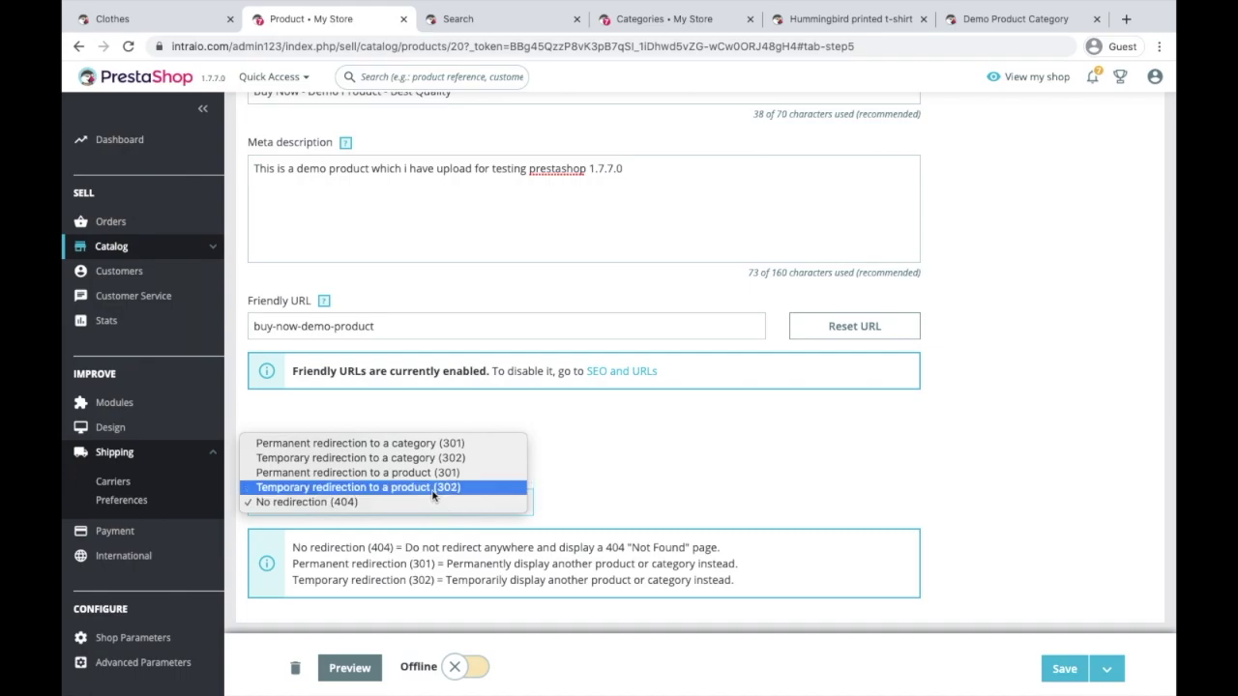
pyautogui.click(424, 444)
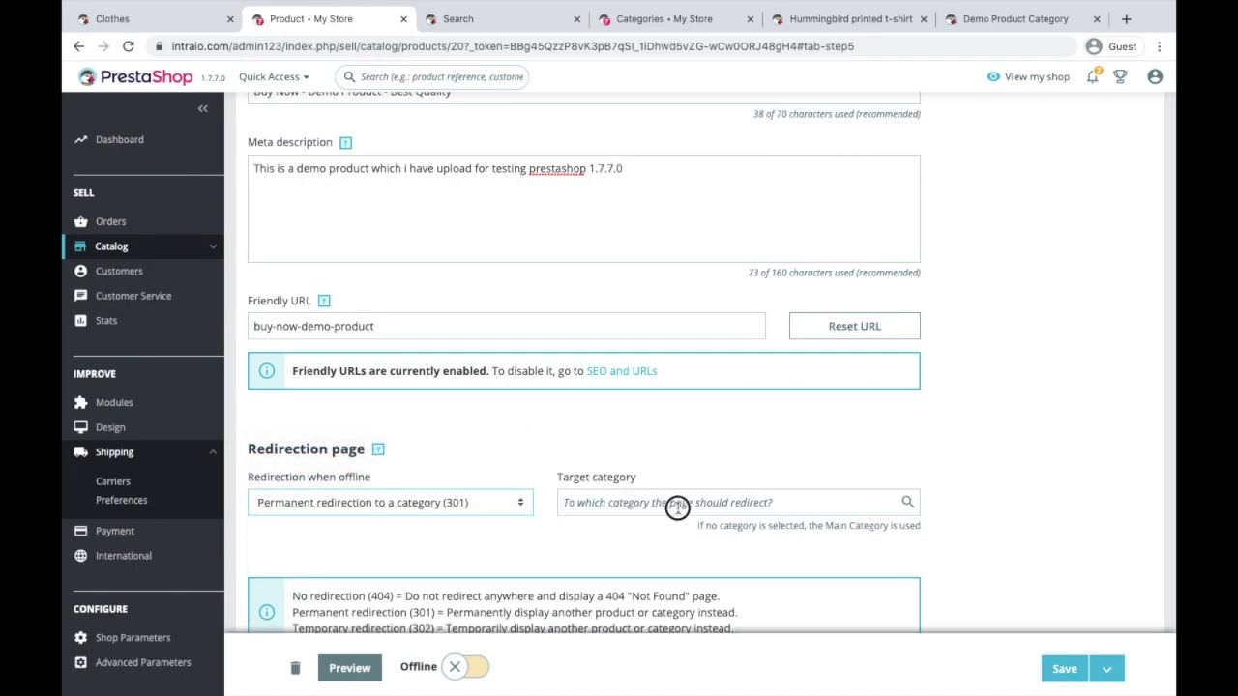
pyautogui.click(677, 503)
pyautogui.write('demo')
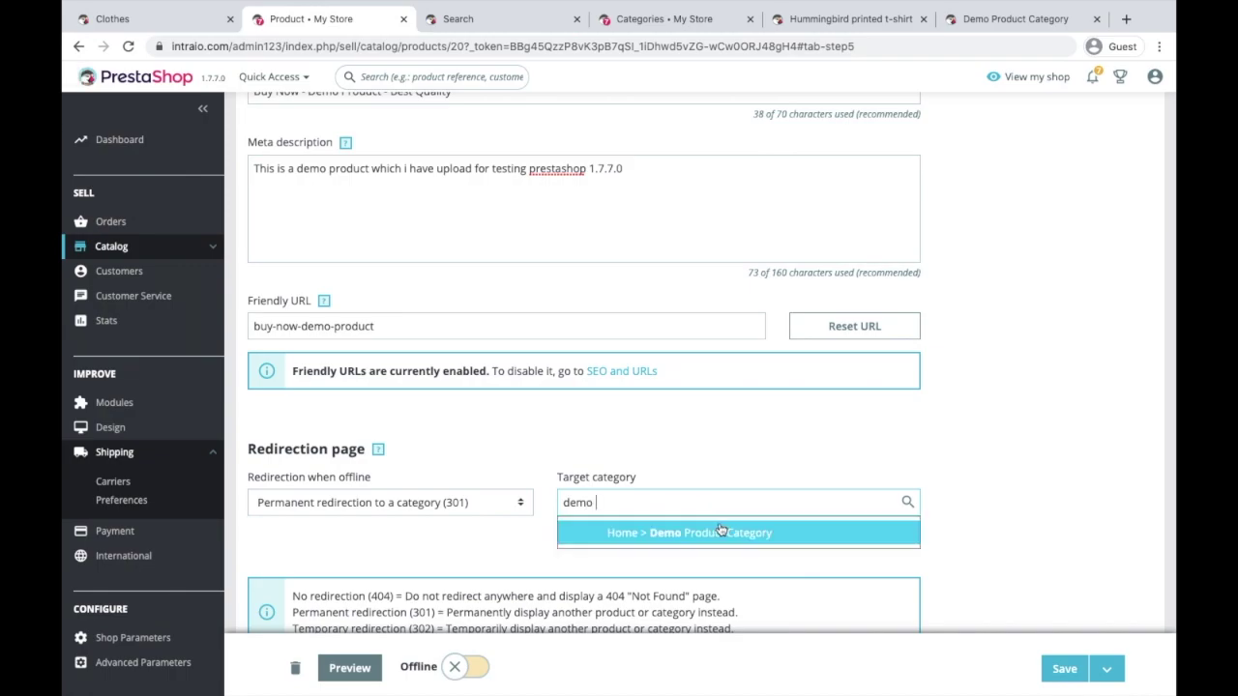
pyautogui.click(720, 532)
pyautogui.click(1064, 669)
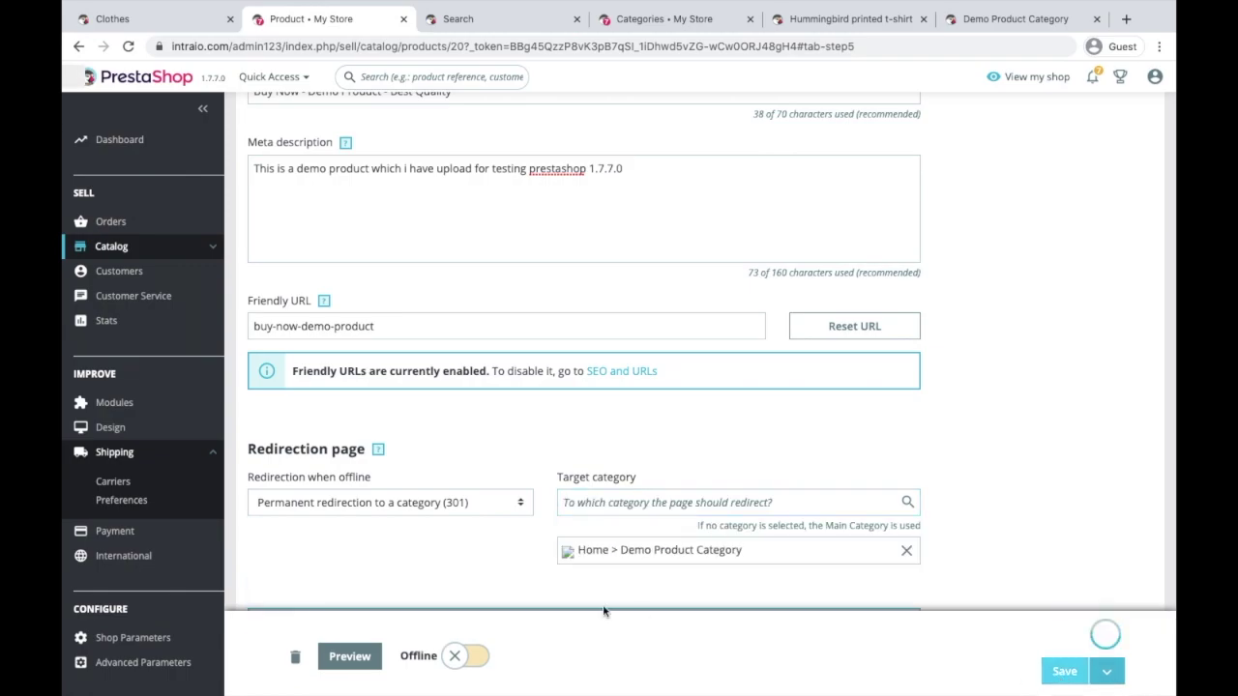
# Open the product's Options settings and review the visibility choices for where the product appears.
pyautogui.scroll(-2, 680, 440)
pyautogui.scroll(10, 680, 435)
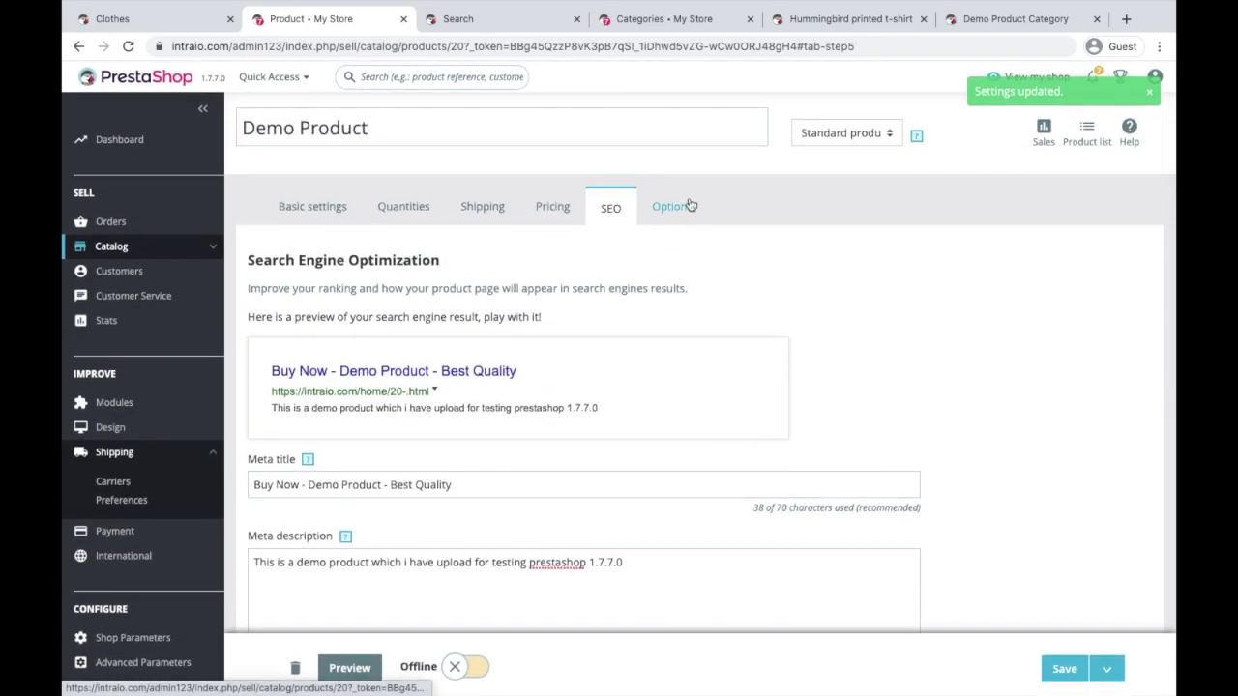
pyautogui.click(691, 205)
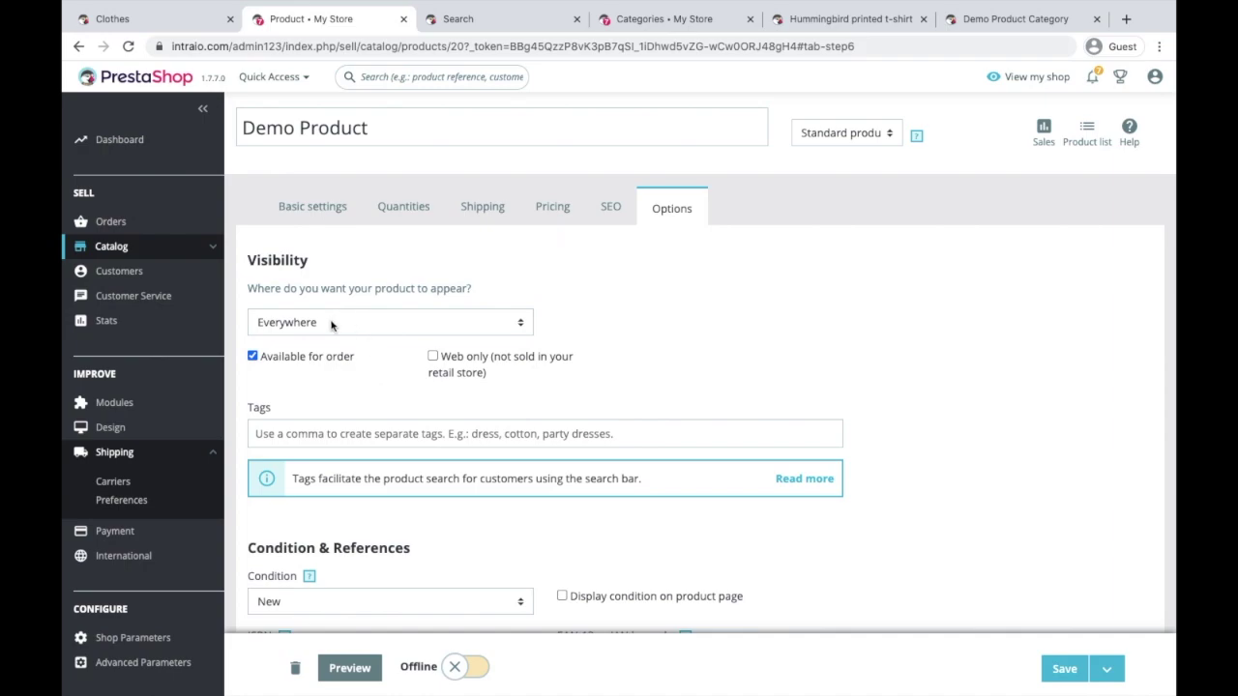
pyautogui.click(315, 324)
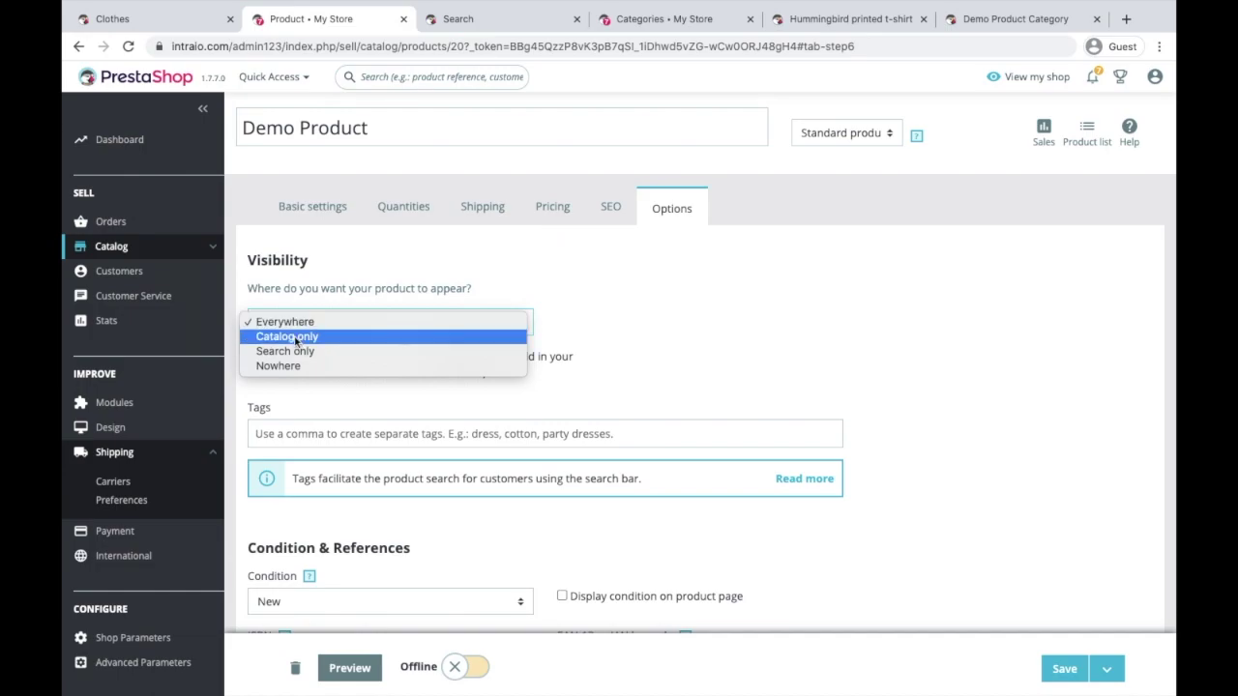
# Open the storefront's Clothes category from the Hummingbird printed t-shirt page and look over its product listing.
pyautogui.click(520, 21)
pyautogui.click(633, 19)
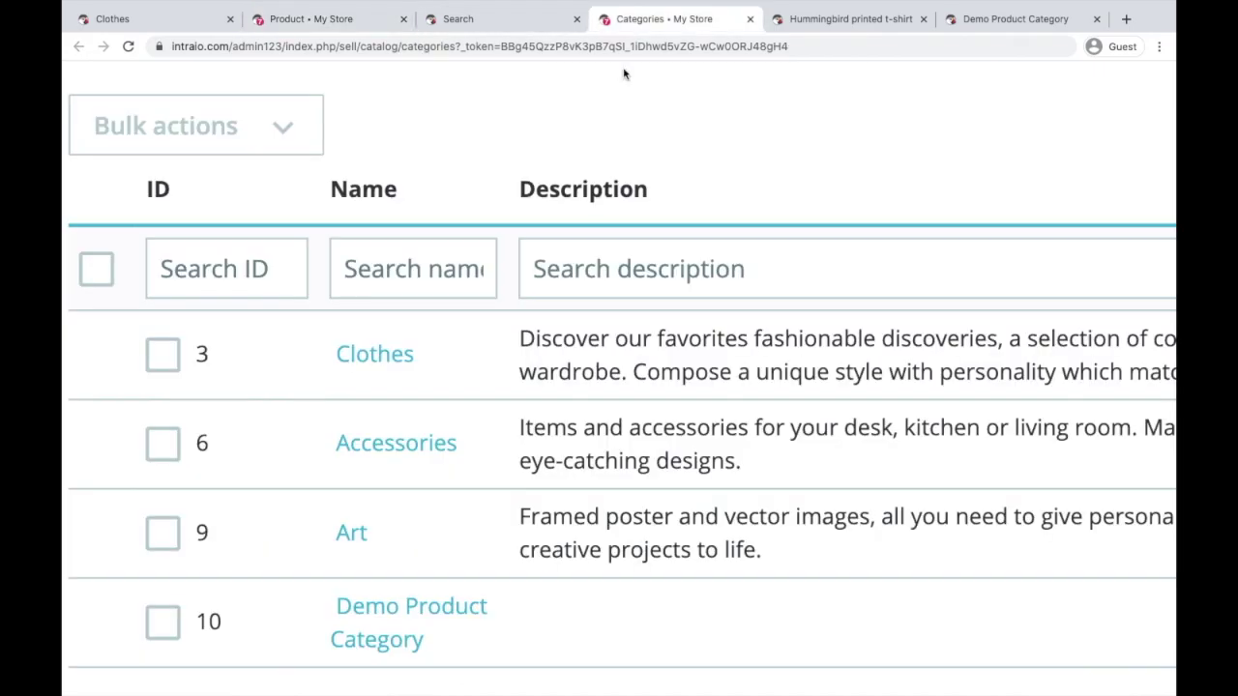
pyautogui.click(815, 27)
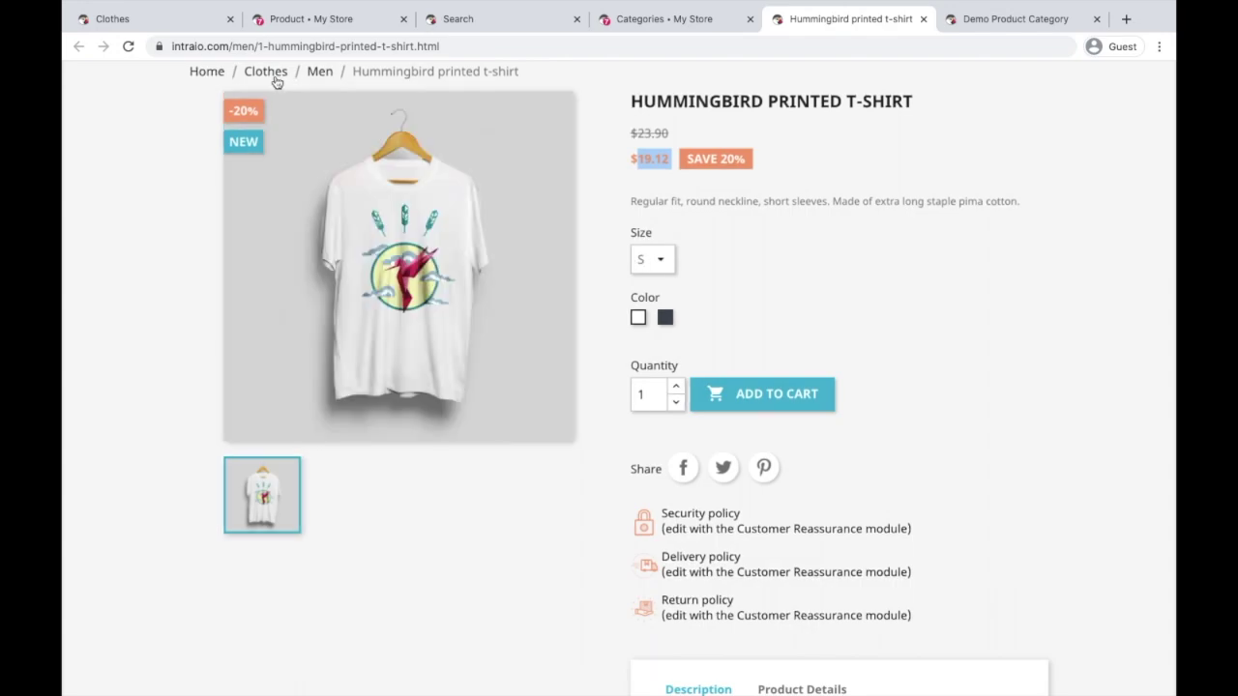
pyautogui.click(275, 77)
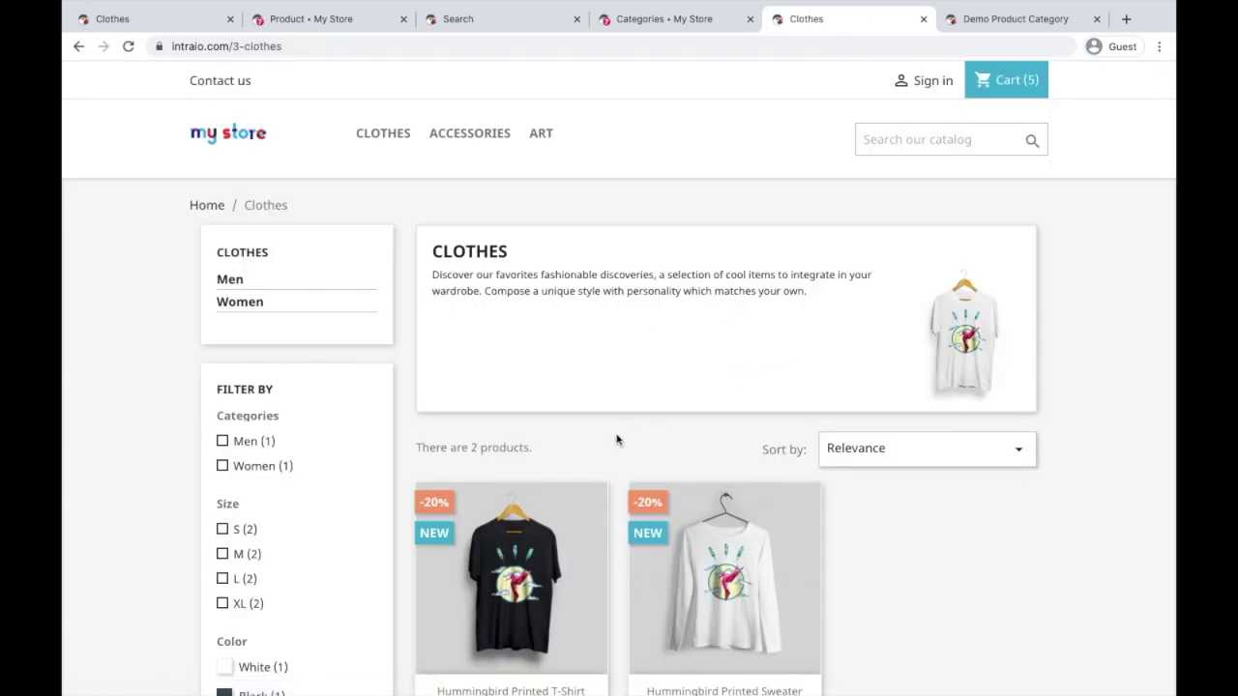
pyautogui.scroll(-3, 616, 440)
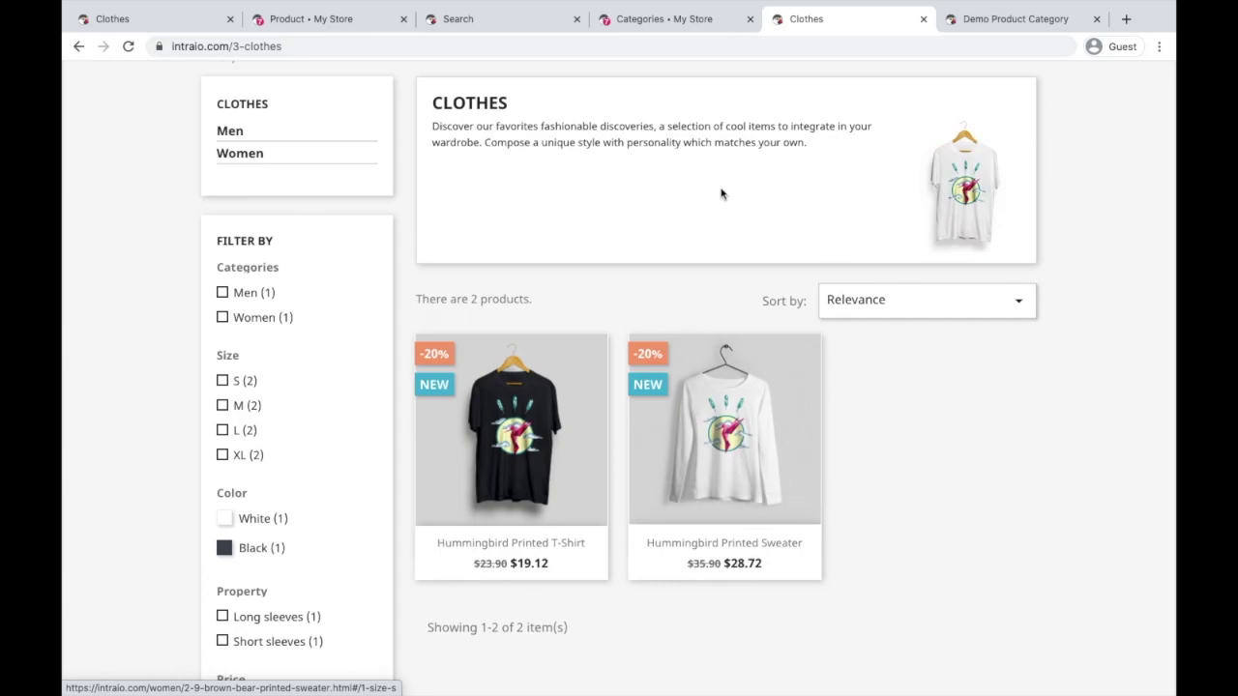
# Review the Search only choice in the product's visibility options, keeping Everywhere selected.
pyautogui.click(340, 23)
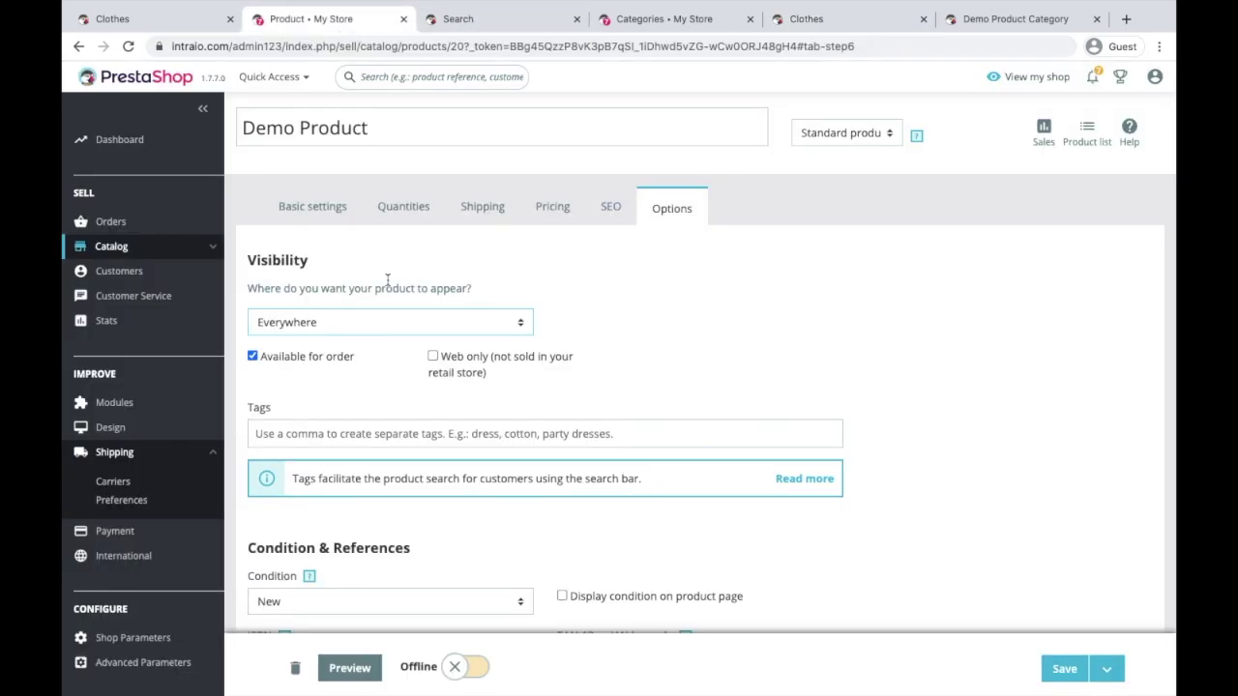
pyautogui.click(355, 330)
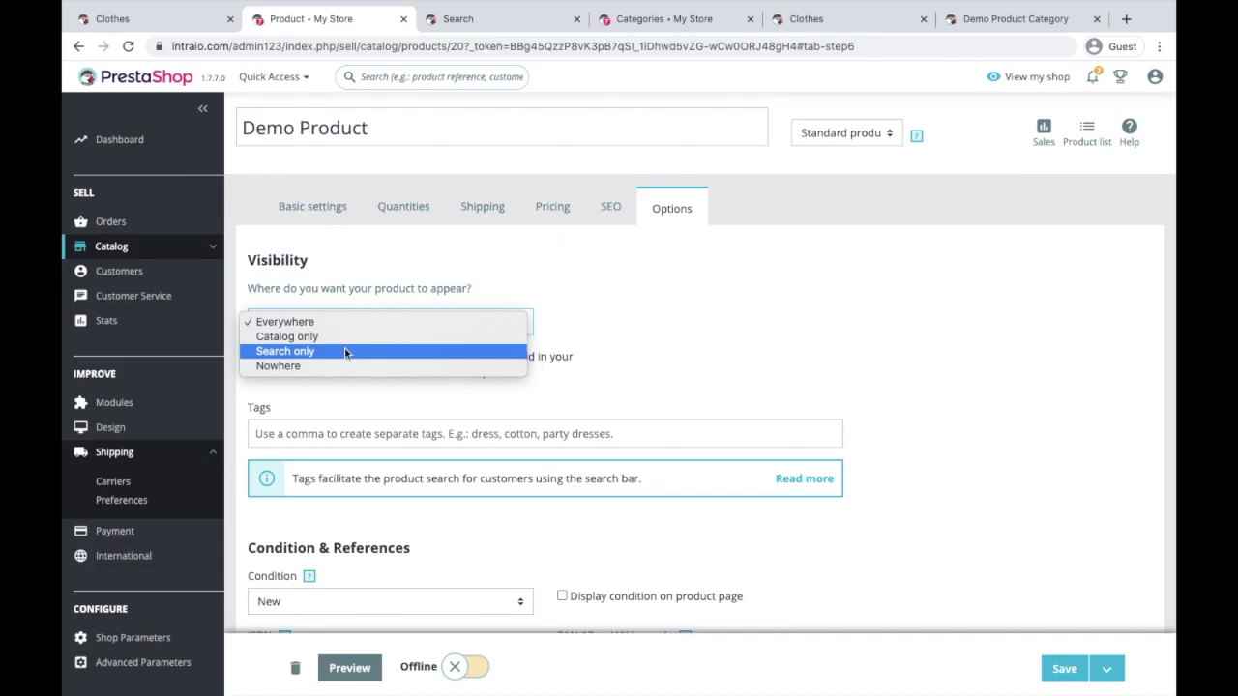
pyautogui.click(519, 27)
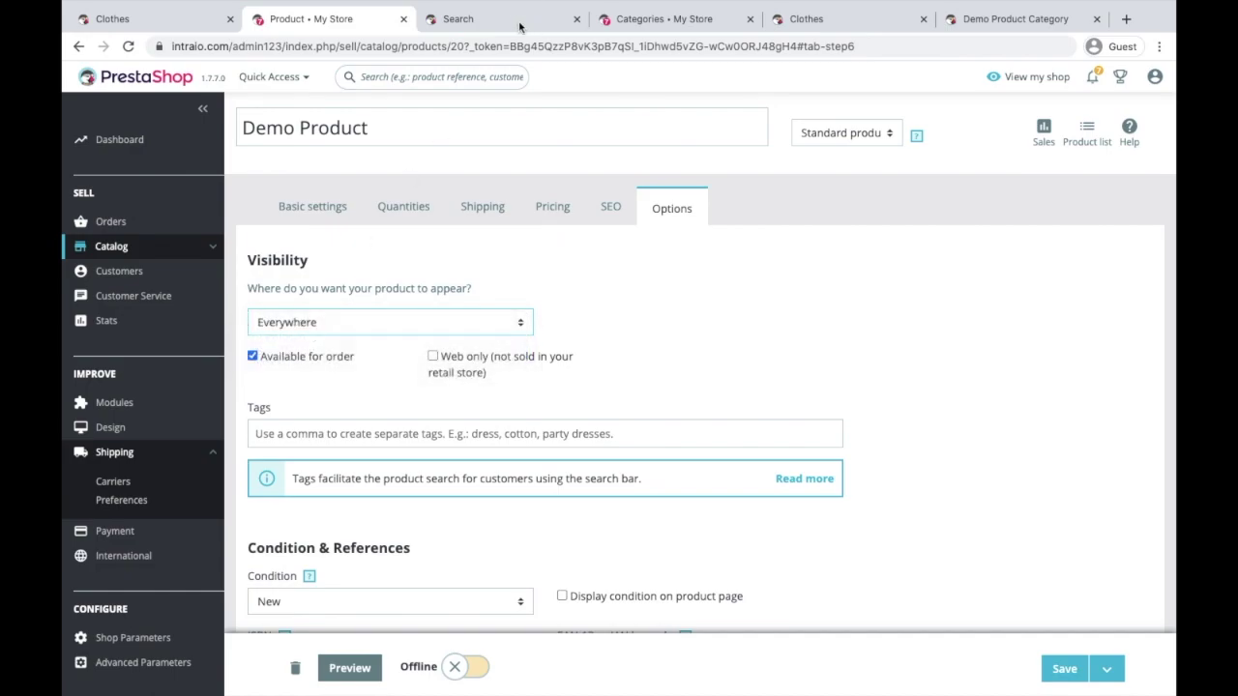
pyautogui.click(519, 21)
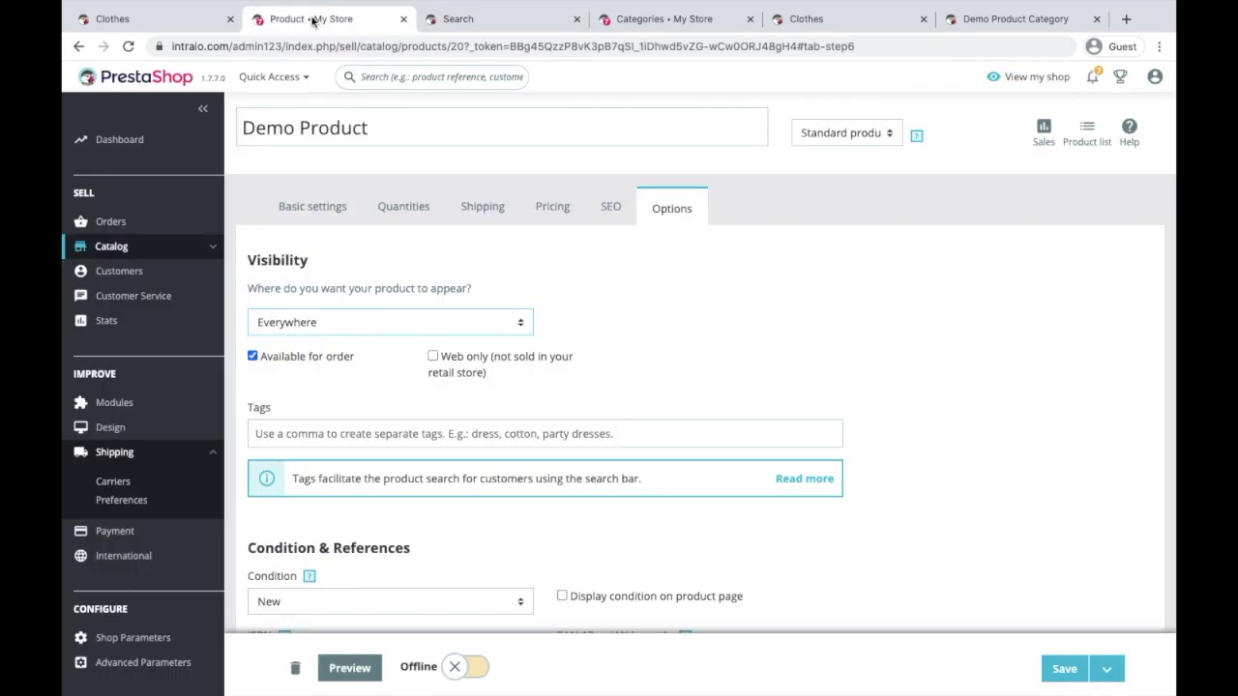
pyautogui.click(315, 21)
# Try the Nowhere visibility option for the product, then restore Everywhere.
pyautogui.click(329, 330)
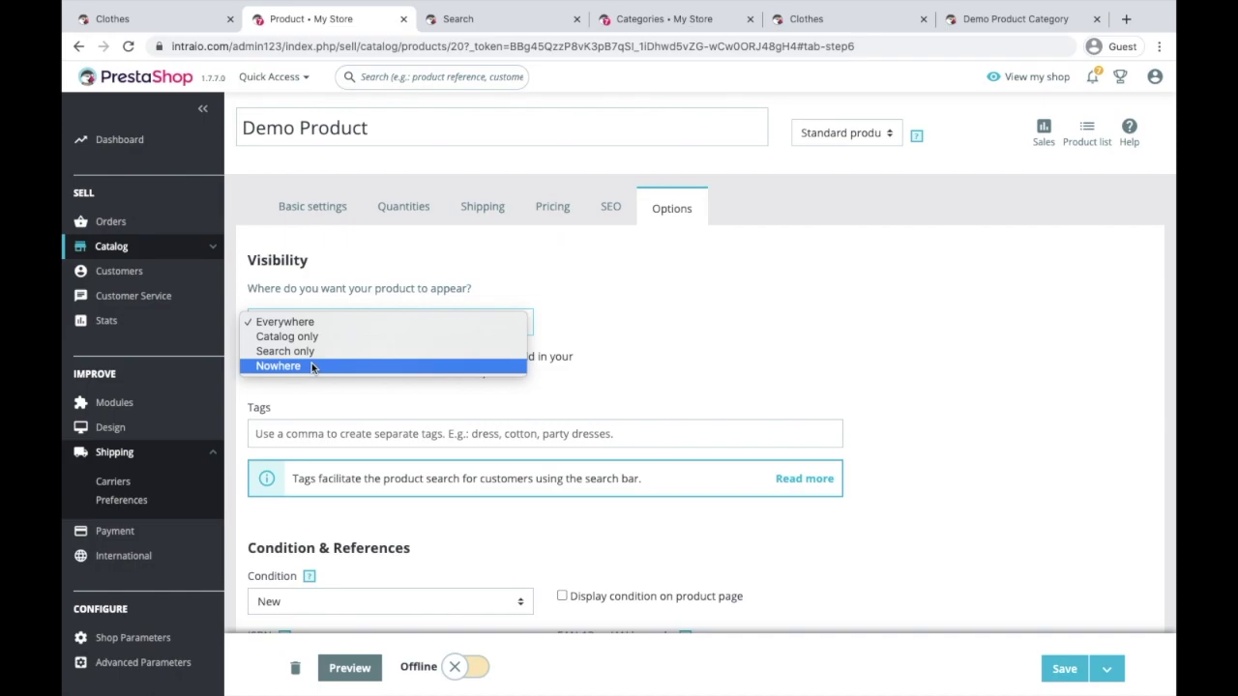
pyautogui.click(311, 366)
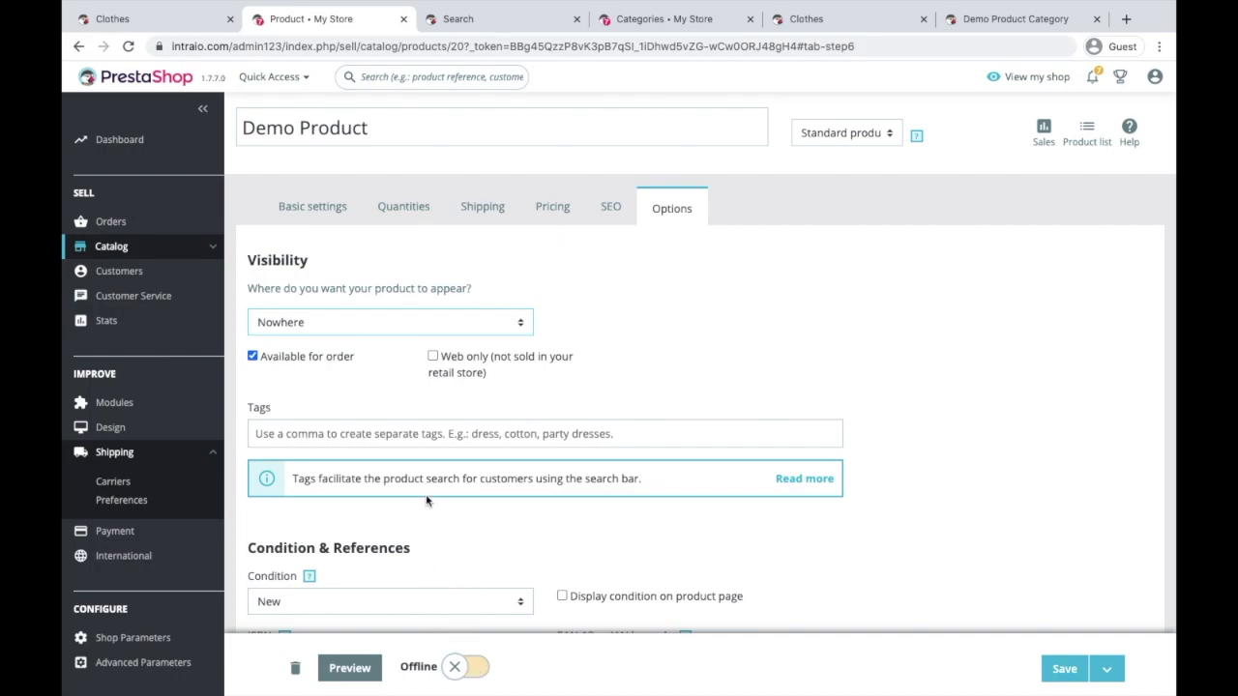
pyautogui.click(377, 333)
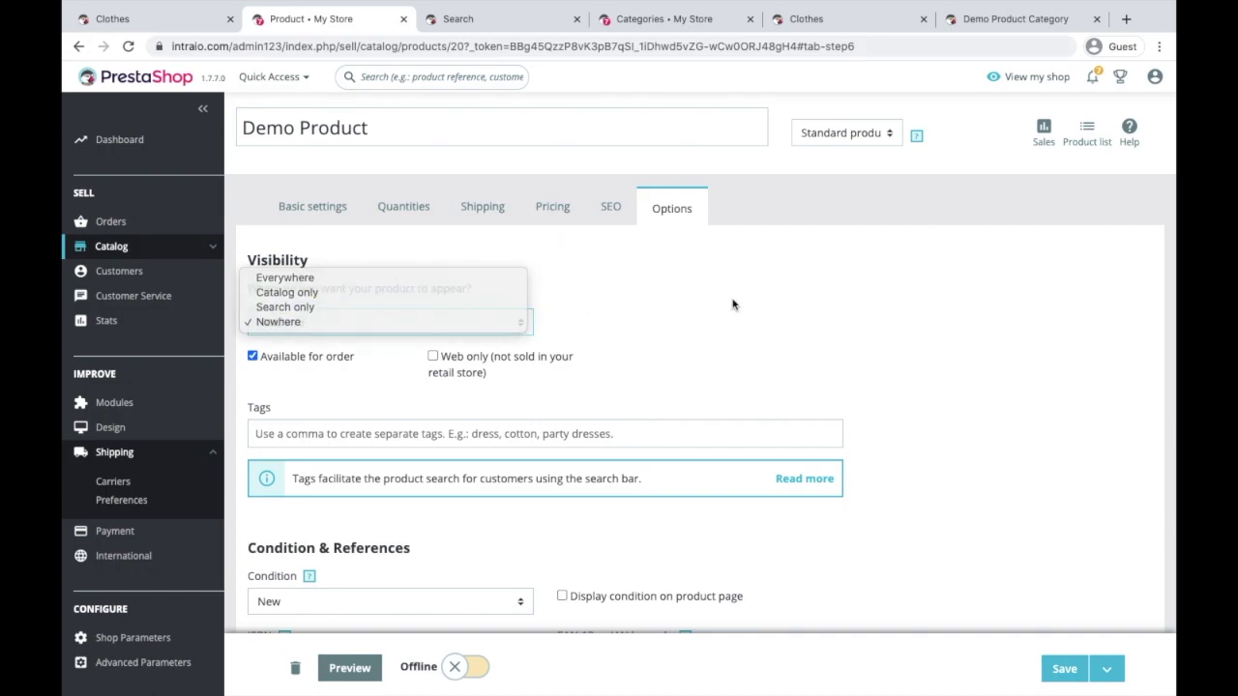
pyautogui.click(378, 322)
pyautogui.click(431, 327)
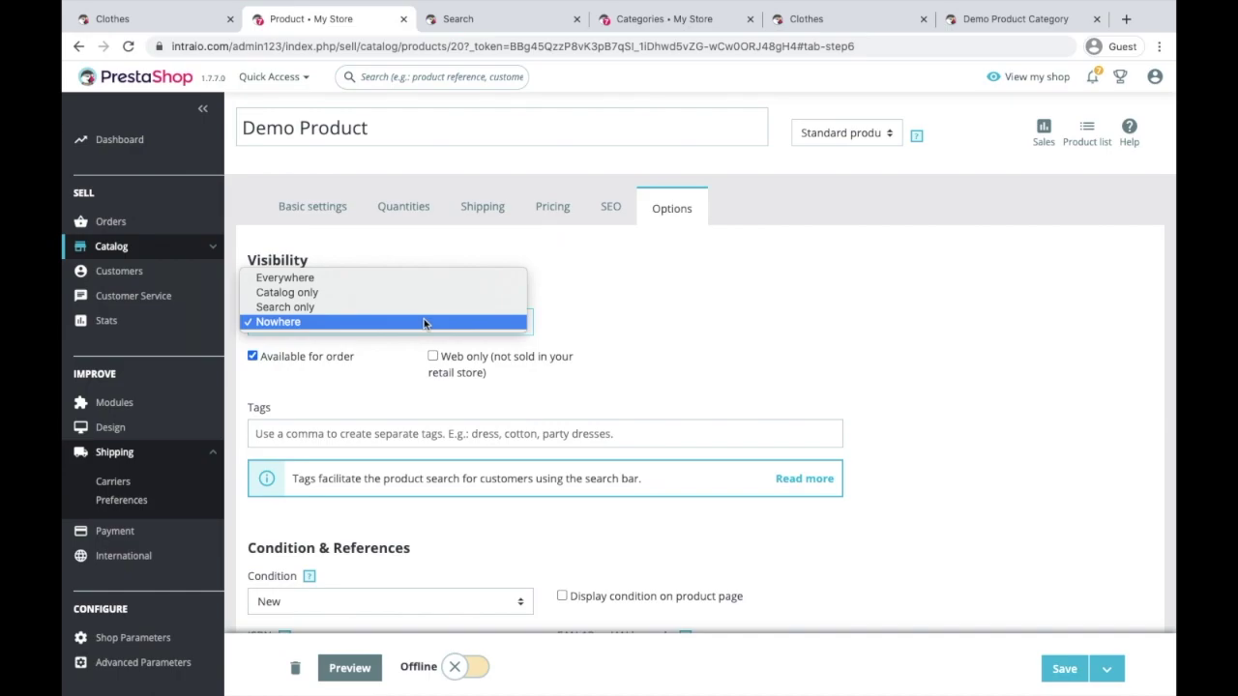
pyautogui.click(384, 287)
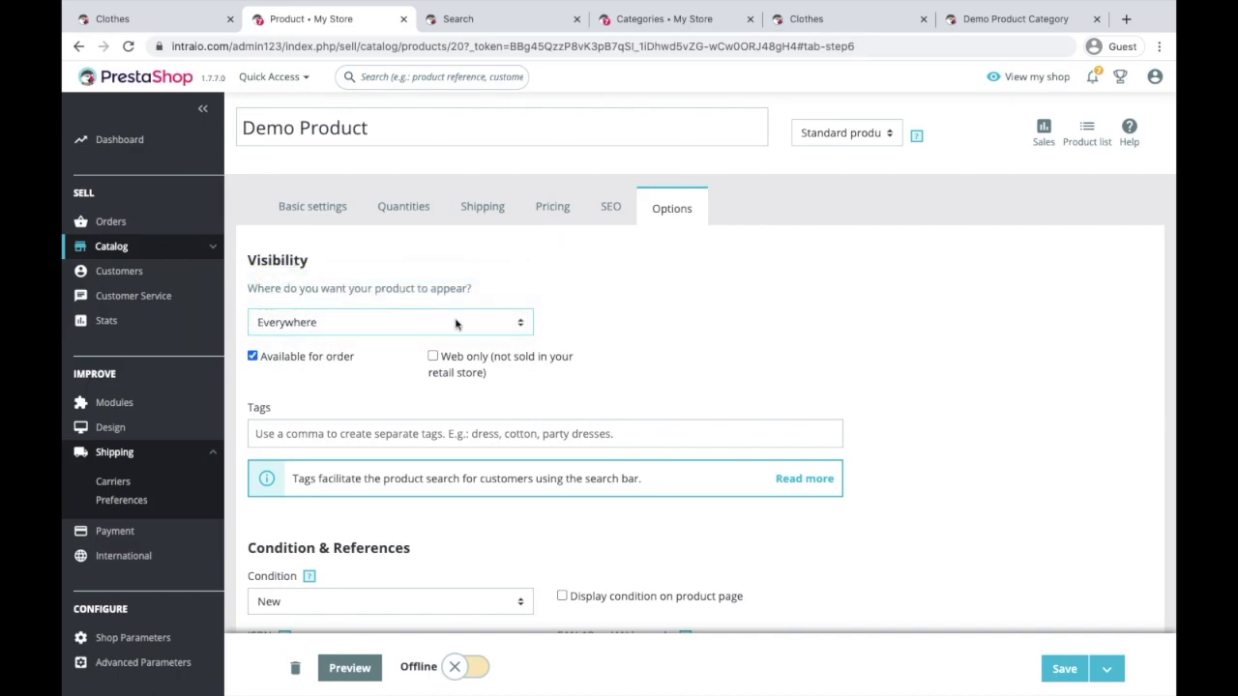
# Examine the product's Tags setting and the storefront's catalog search field that uses it.
pyautogui.scroll(-2, 529, 380)
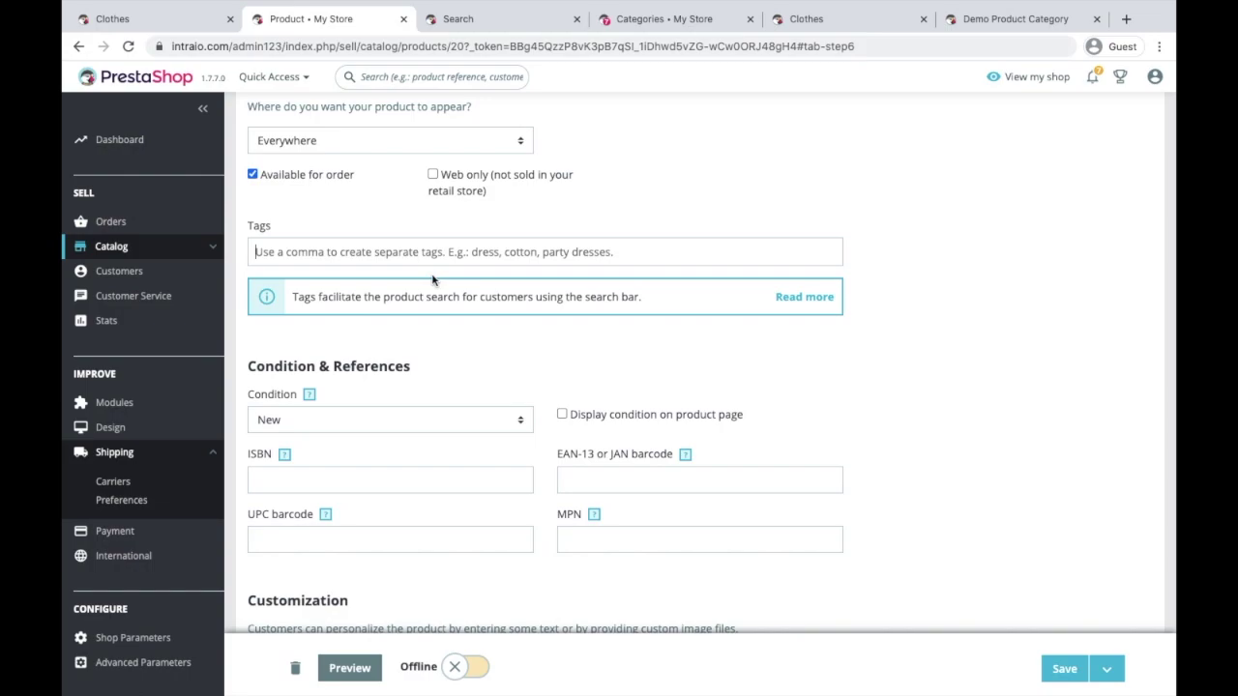
pyautogui.click(503, 27)
pyautogui.click(950, 140)
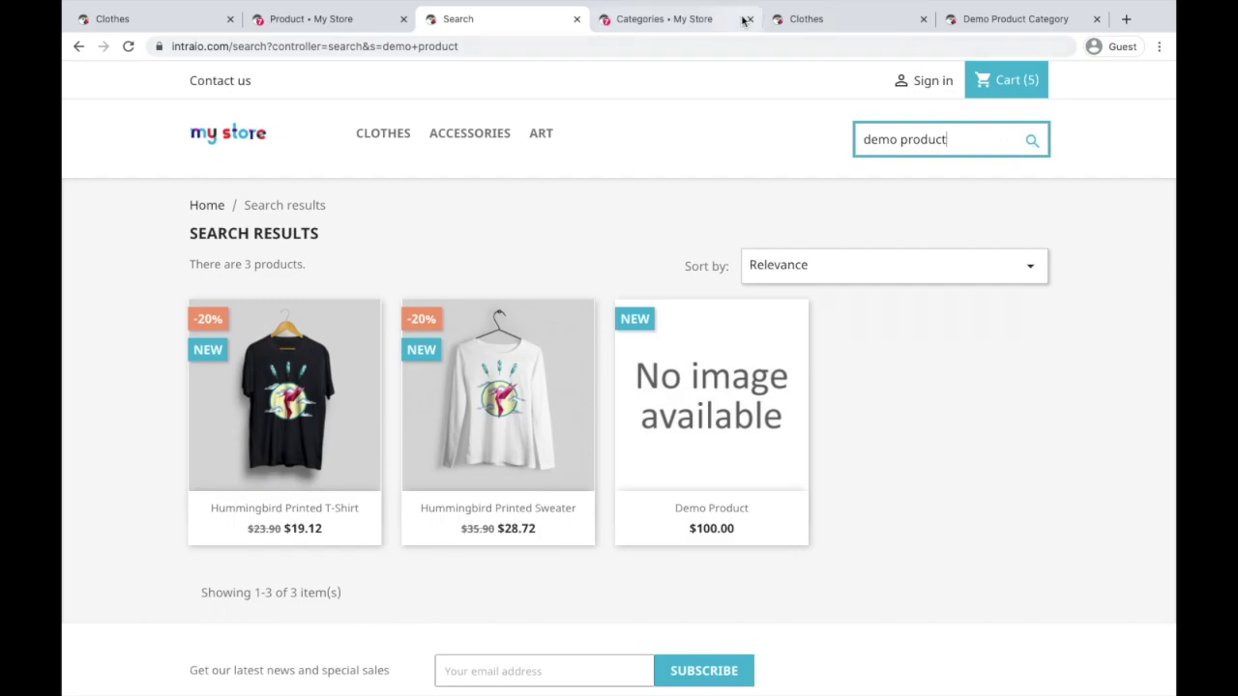
# Add the tag abc123 to Demo Product, bring the product online and save it.
pyautogui.click(287, 18)
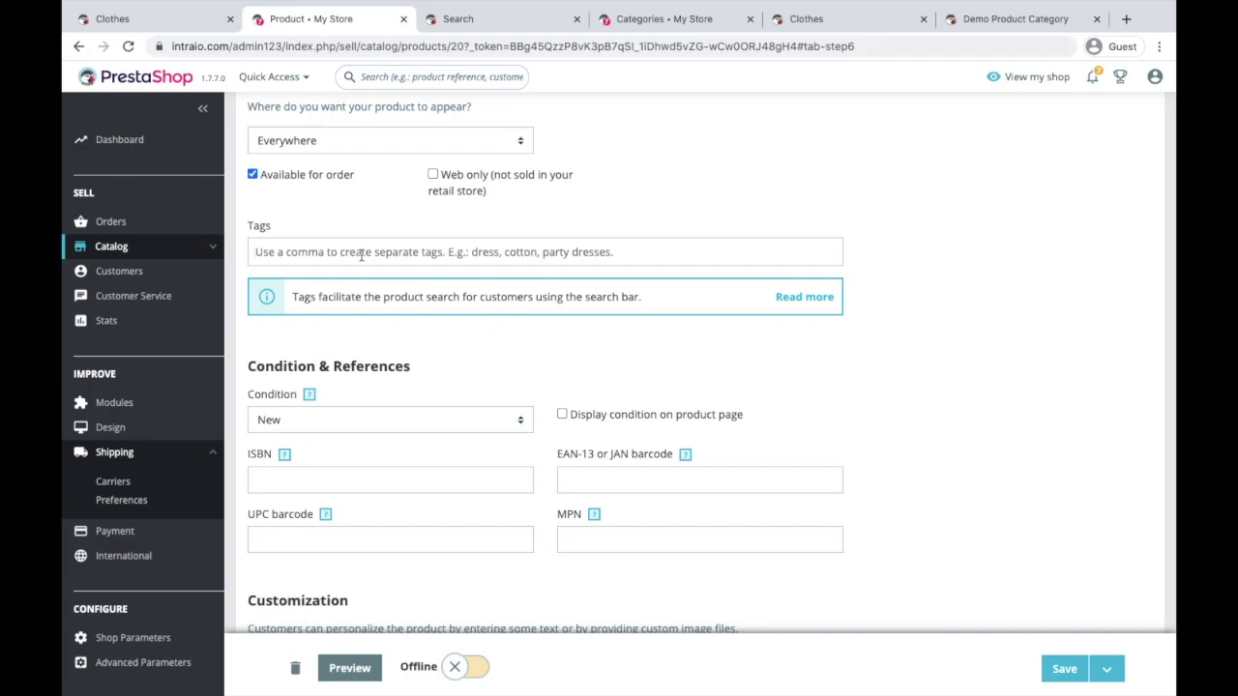
pyautogui.write('a')
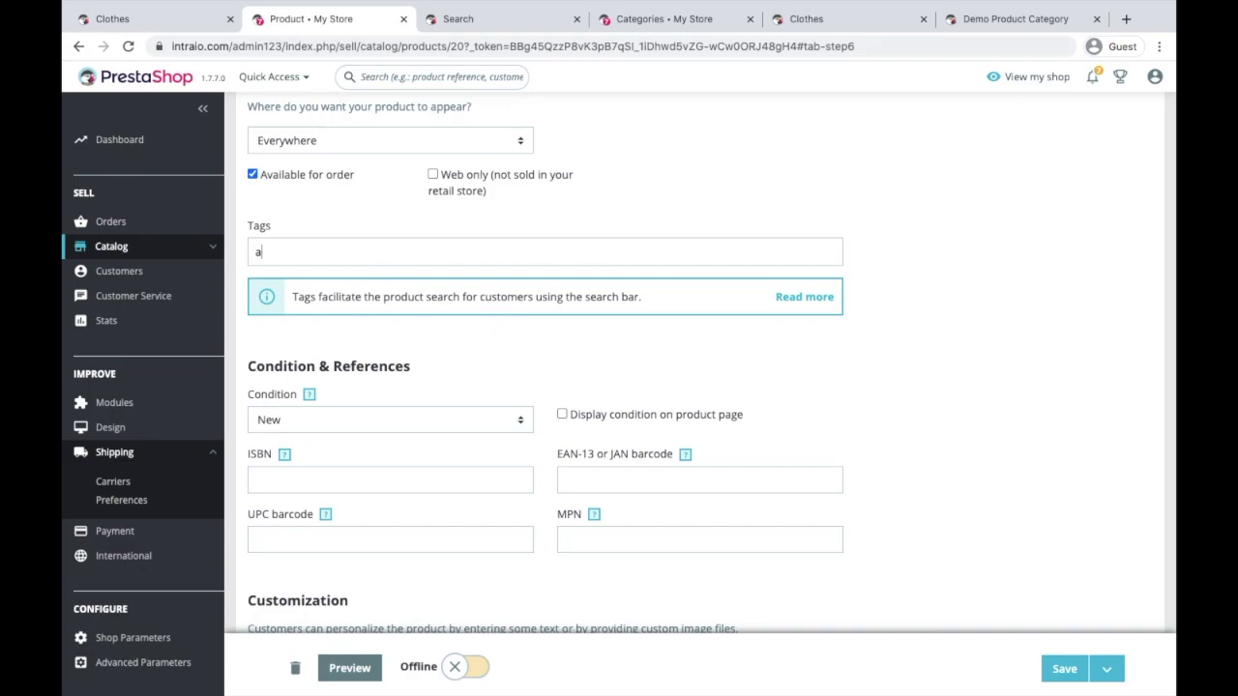
pyautogui.write('bc123')
pyautogui.press('Return')
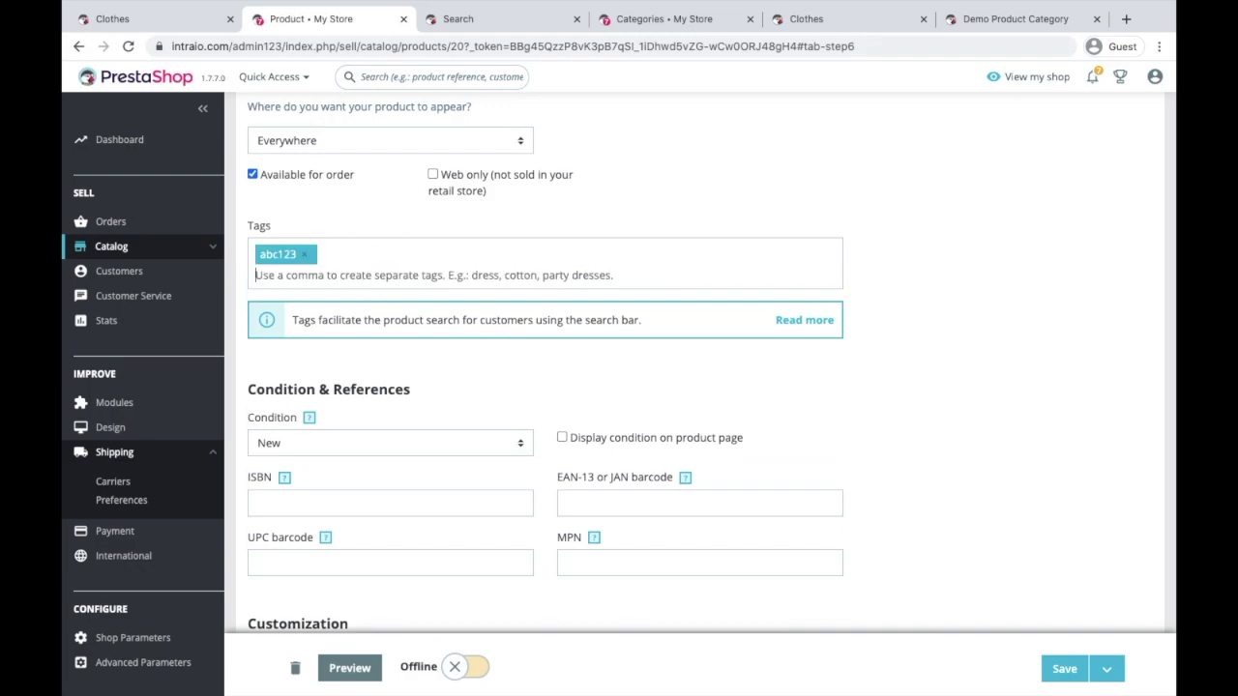
pyautogui.click(1062, 669)
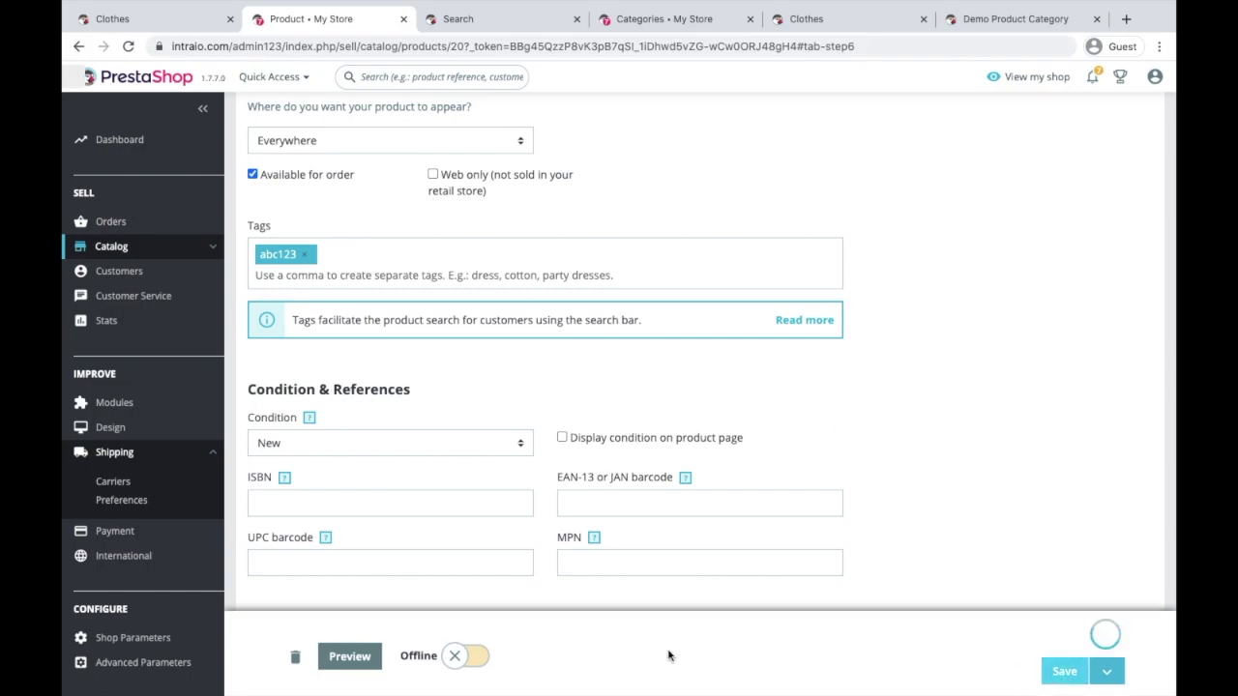
pyautogui.click(466, 660)
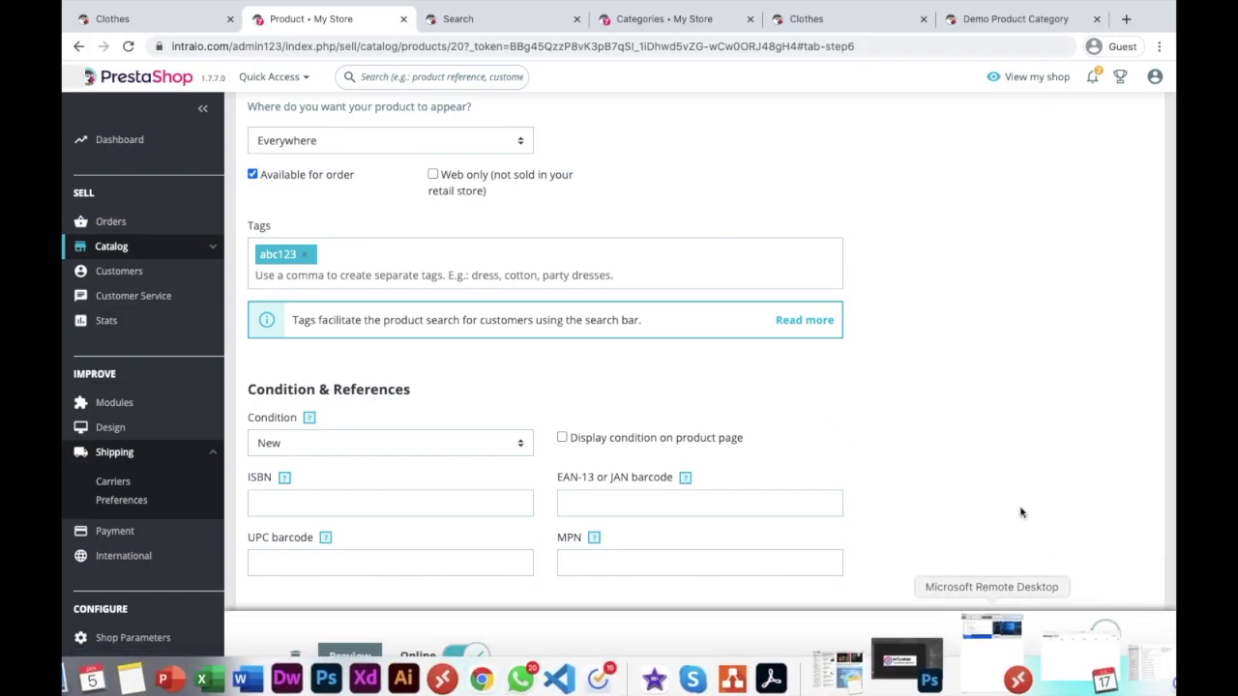
pyautogui.click(1072, 677)
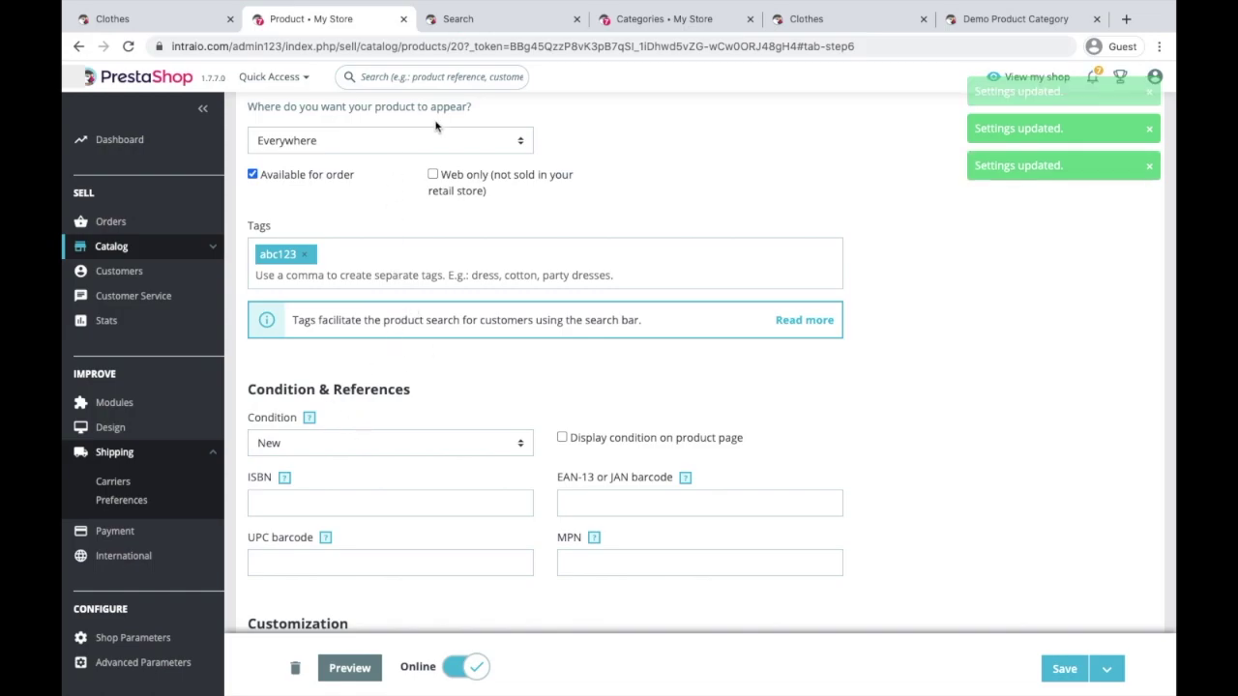
# Search the storefront catalog for abc123 and compare the term with the tag in the product's options.
pyautogui.click(495, 20)
pyautogui.tripleClick(959, 145)
pyautogui.press('BackSpace')
pyautogui.write('abc123')
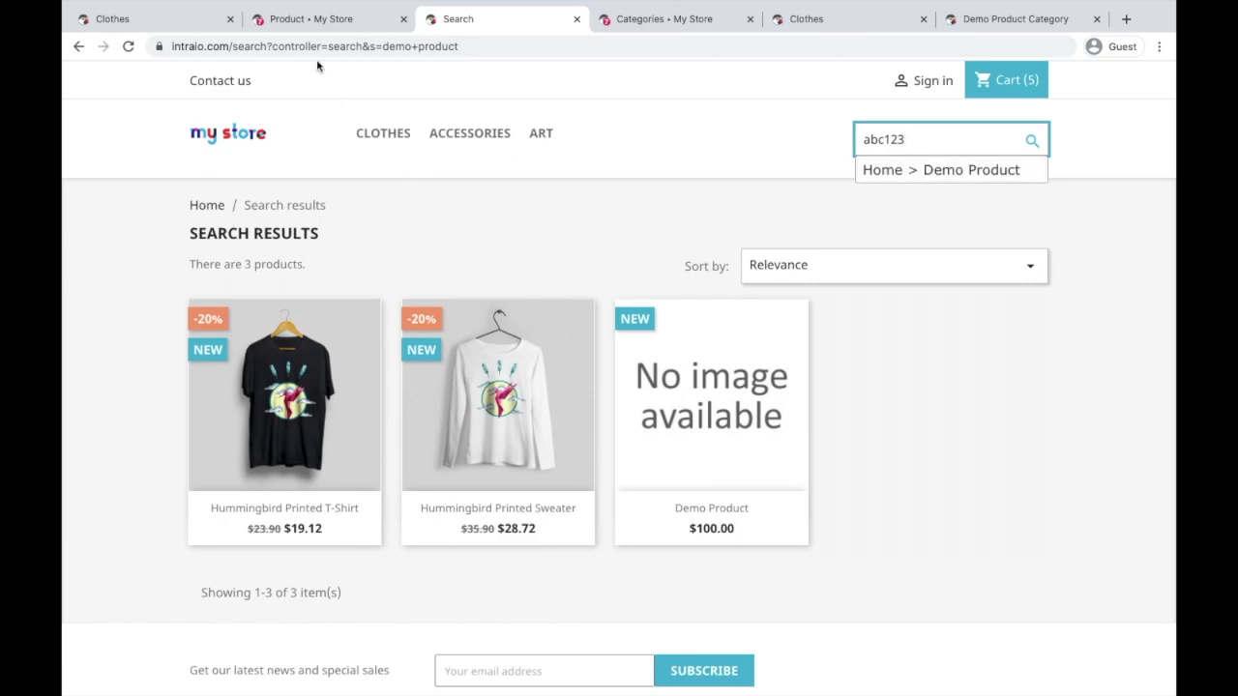
pyautogui.click(288, 21)
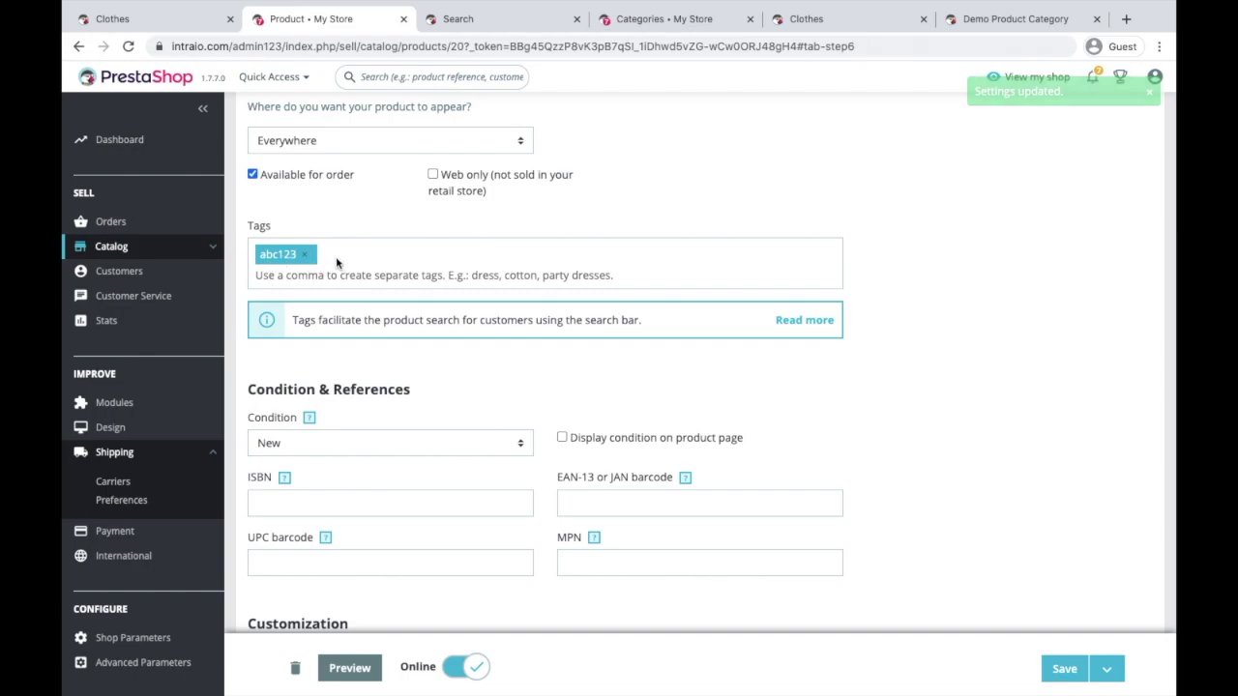
pyautogui.click(493, 21)
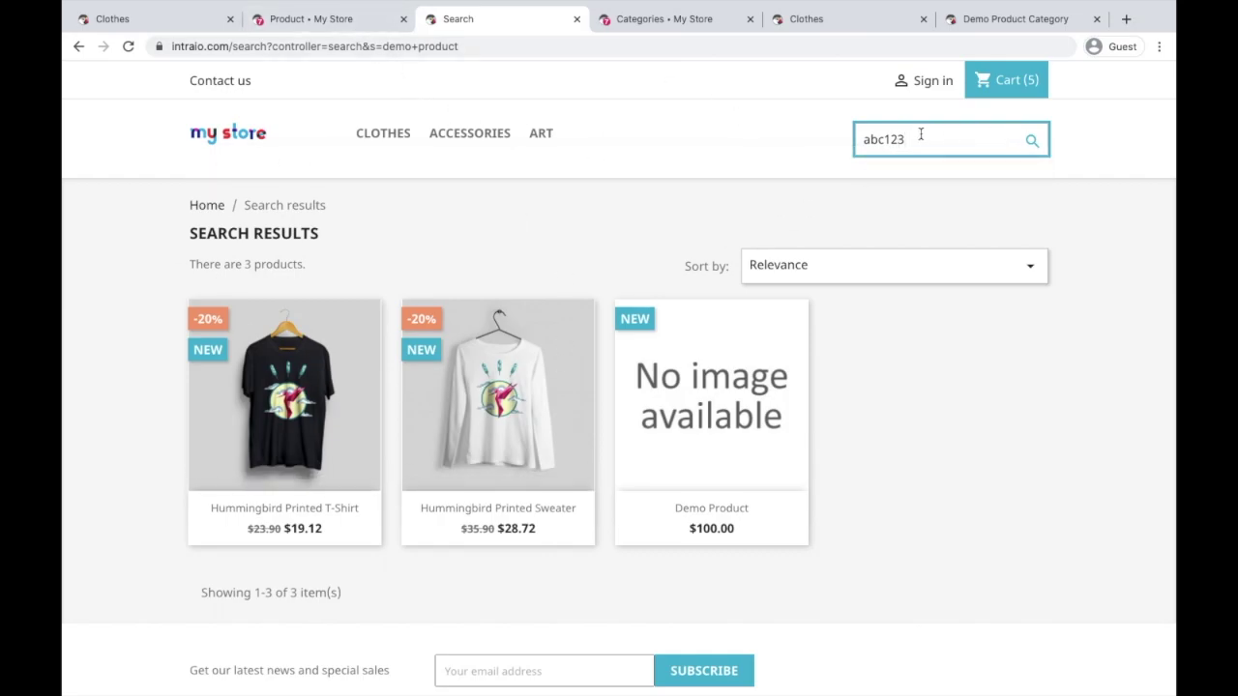
pyautogui.scroll(5, 920, 134)
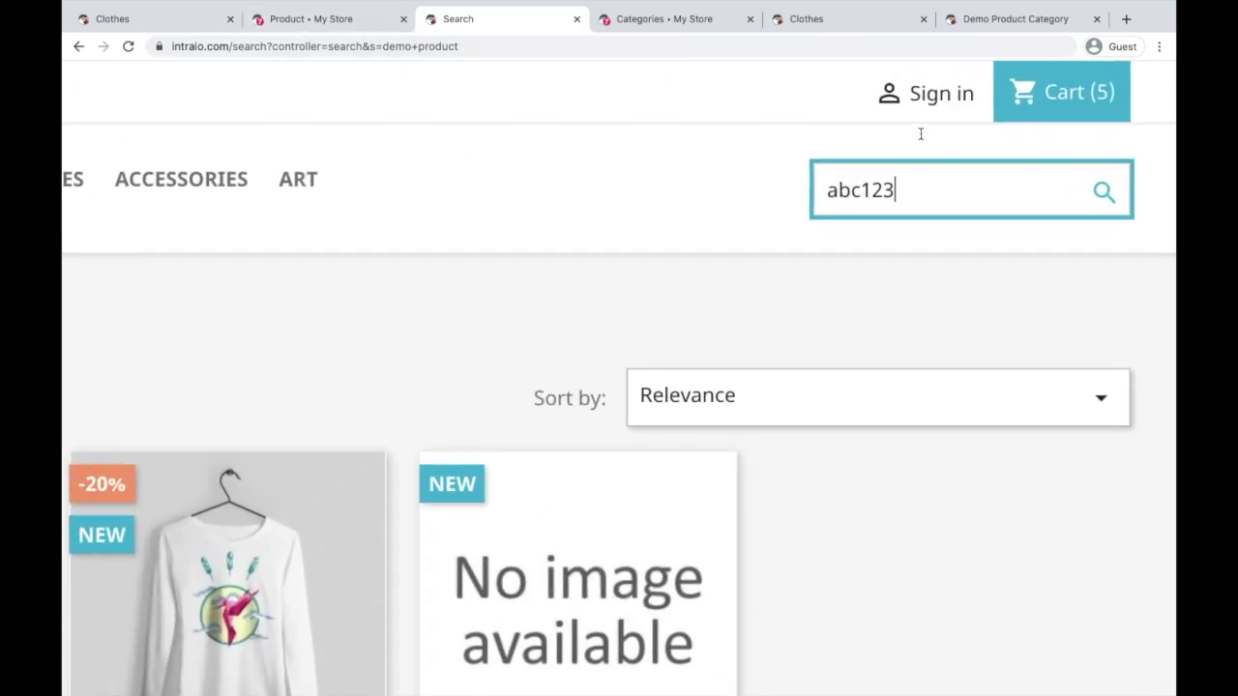
# Set Demo Product's condition to Refurbished in the product's options and save the product.
pyautogui.click(334, 20)
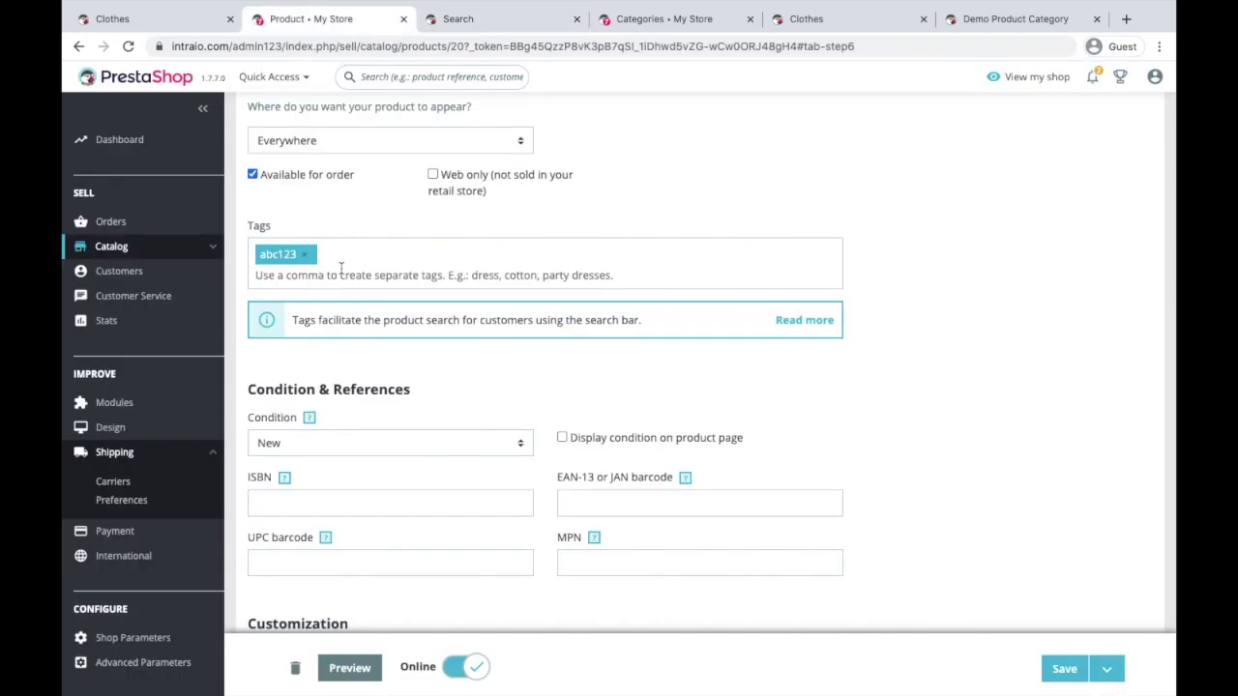
pyautogui.scroll(-2, 417, 356)
pyautogui.scroll(-1, 462, 371)
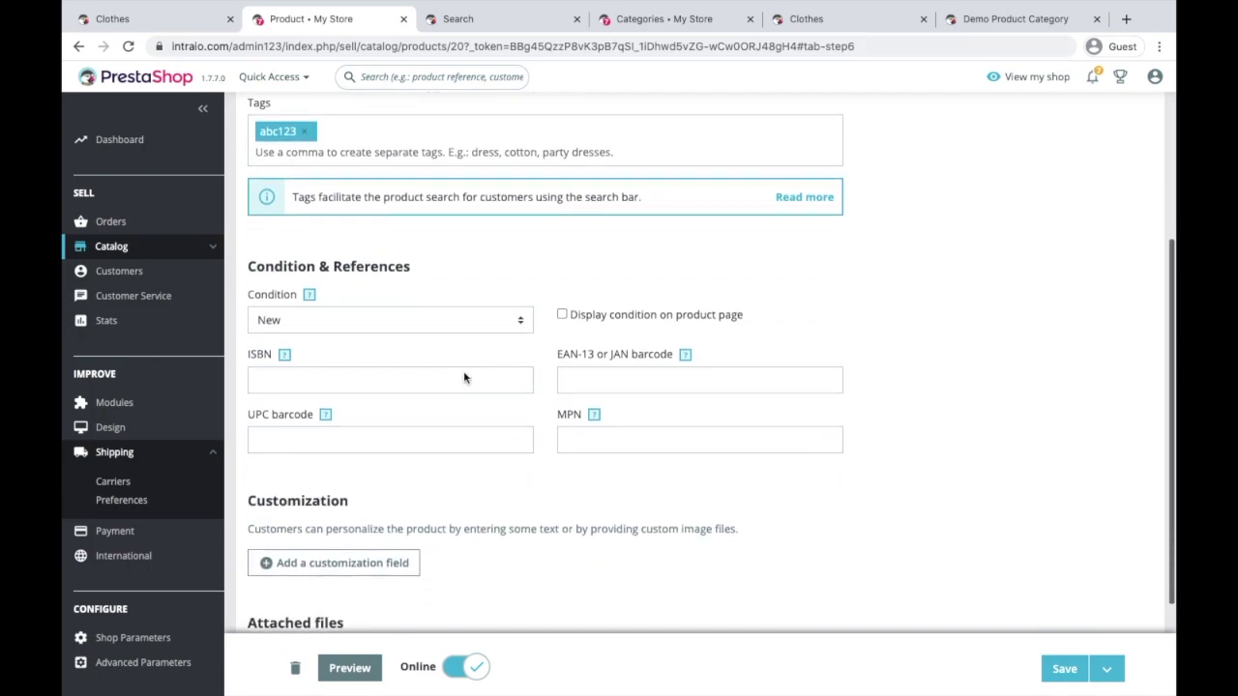
pyautogui.click(352, 300)
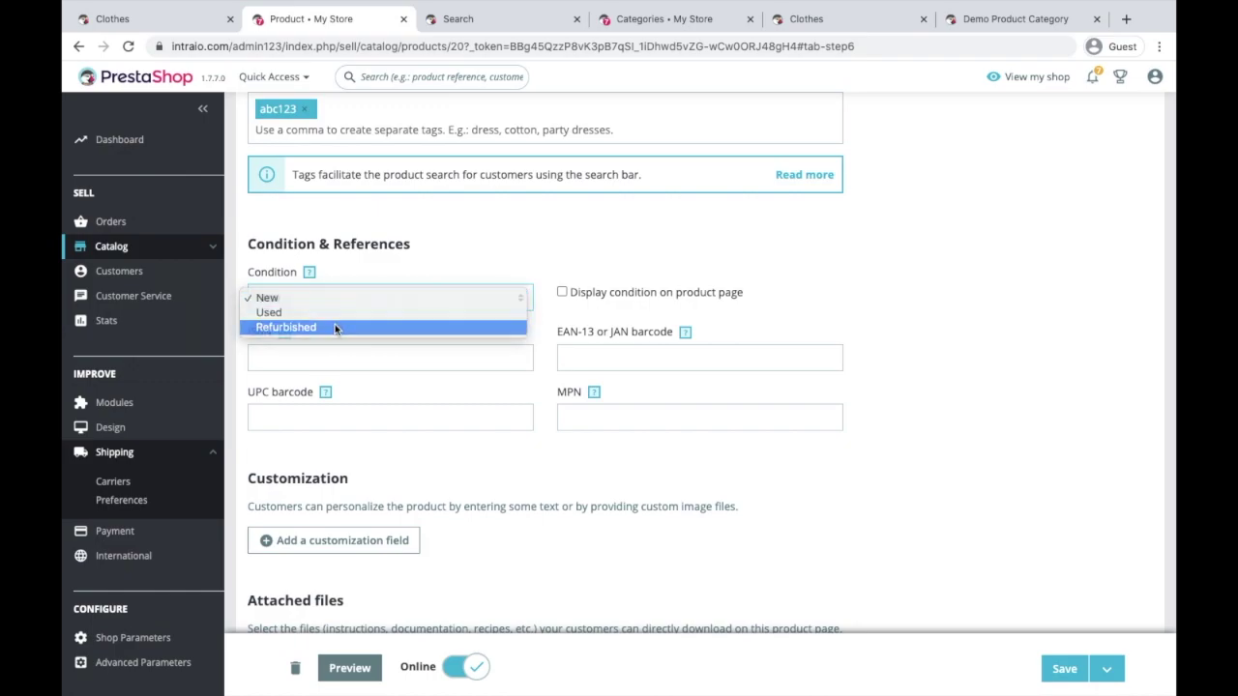
pyautogui.click(335, 326)
pyautogui.click(1064, 668)
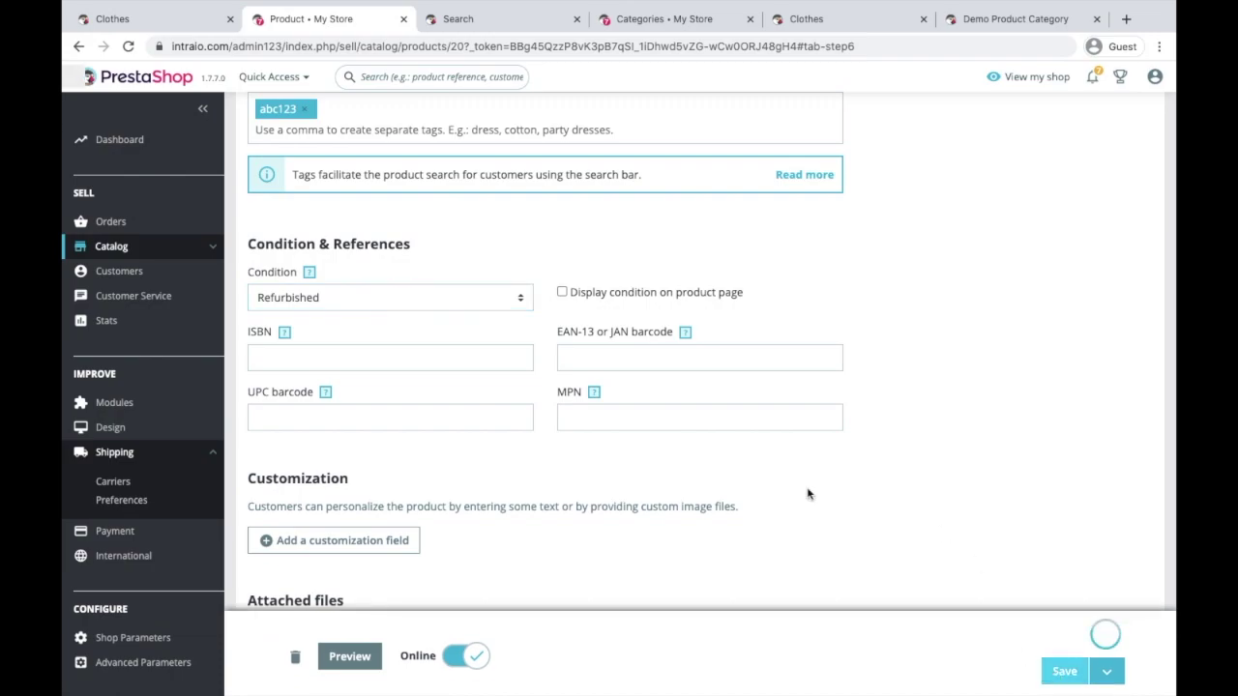
# Search the storefront catalog for abc123 and open Demo Product from the results and the category listing.
pyautogui.click(497, 21)
pyautogui.click(520, 45)
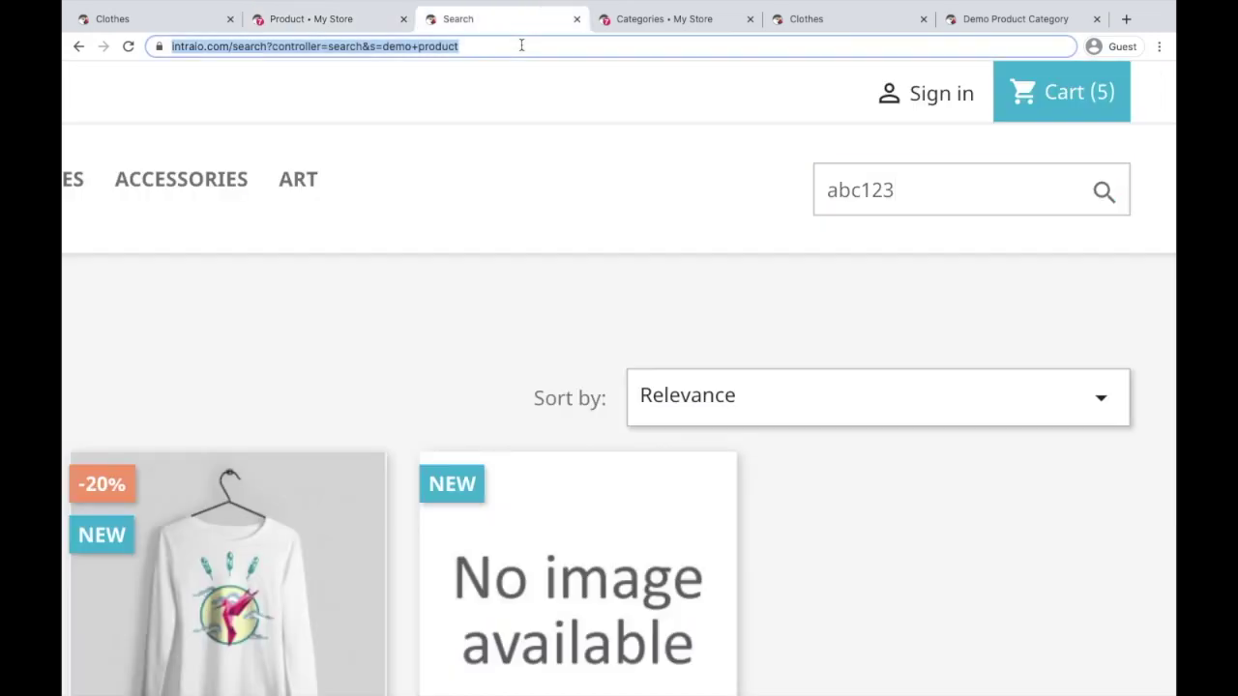
pyautogui.click(921, 200)
pyautogui.press('Return')
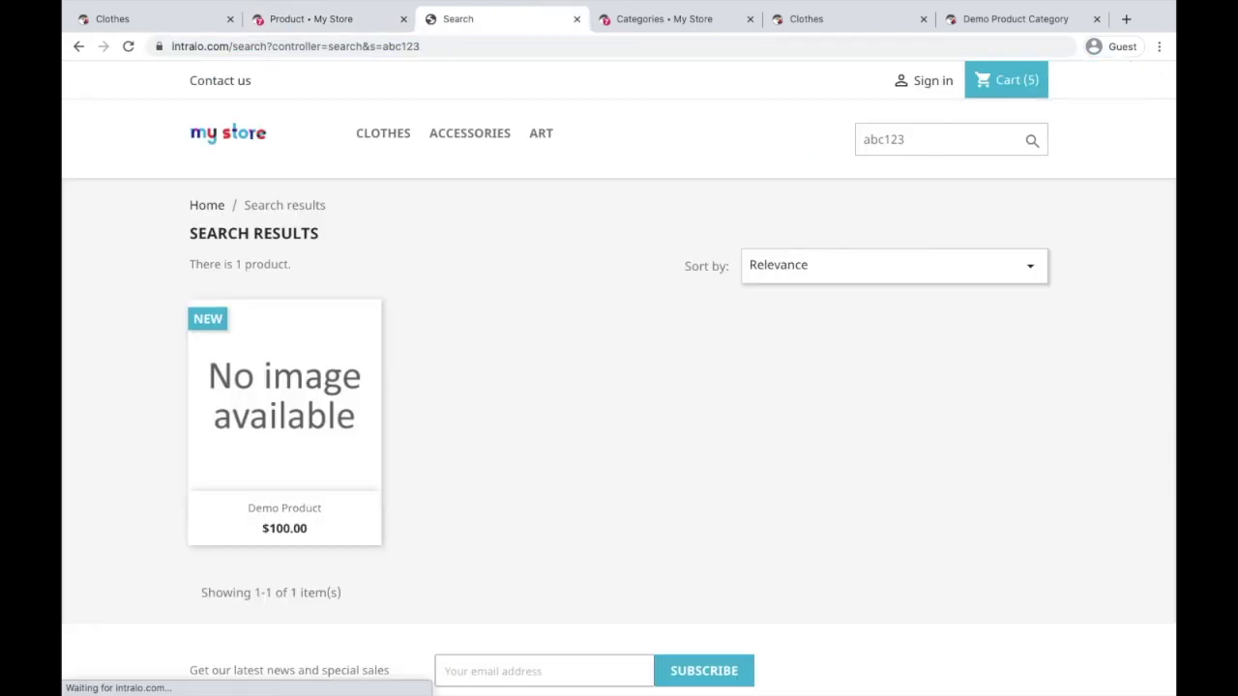
pyautogui.click(262, 404)
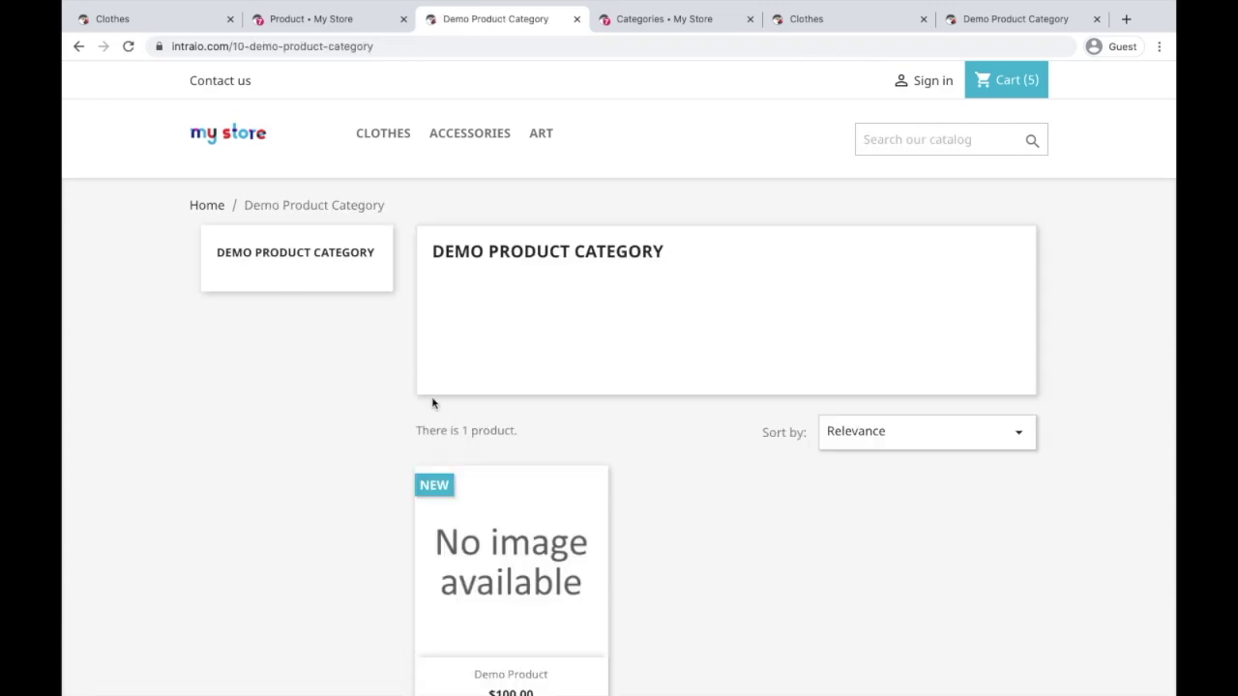
pyautogui.scroll(-2, 432, 404)
pyautogui.click(501, 452)
# Return to the product's options, enable displaying the condition on the product page and save.
pyautogui.click(320, 19)
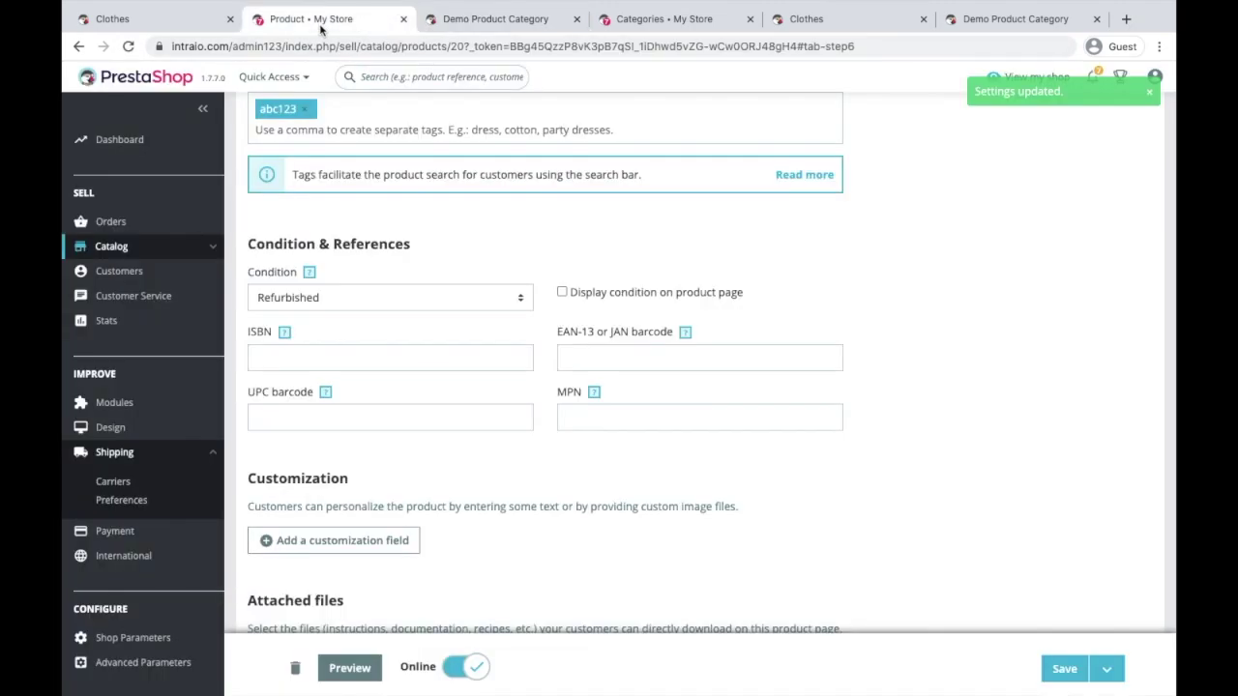
pyautogui.click(562, 292)
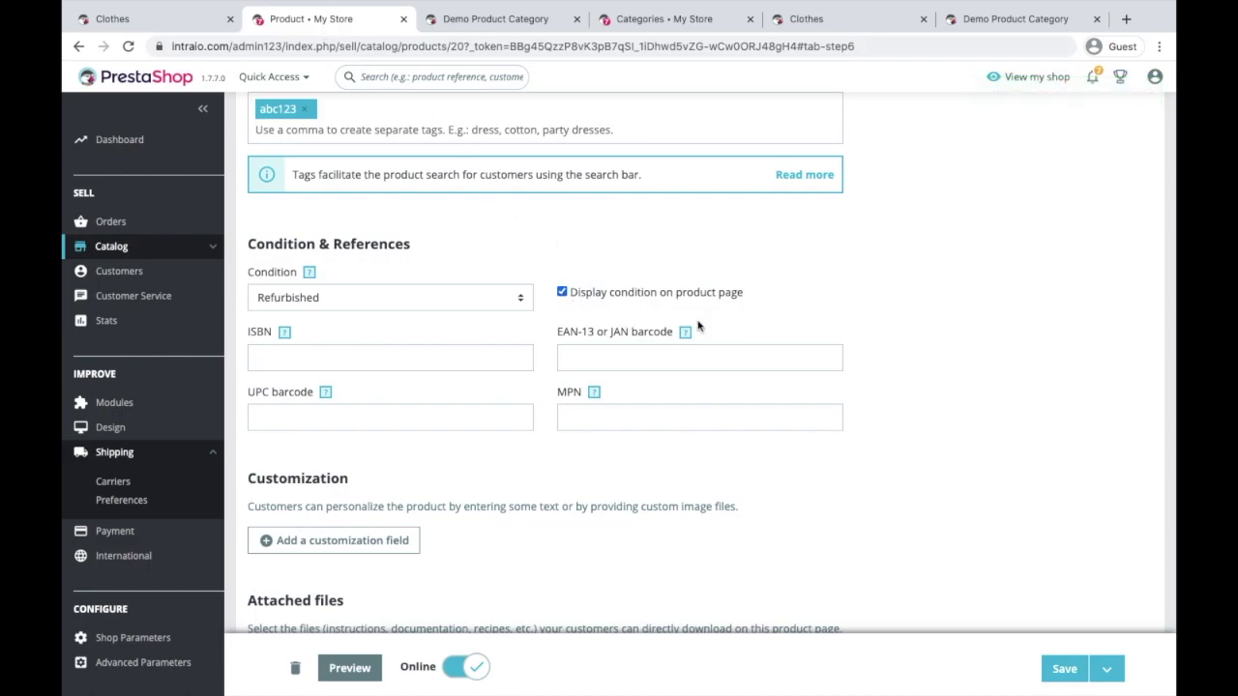
pyautogui.click(1054, 672)
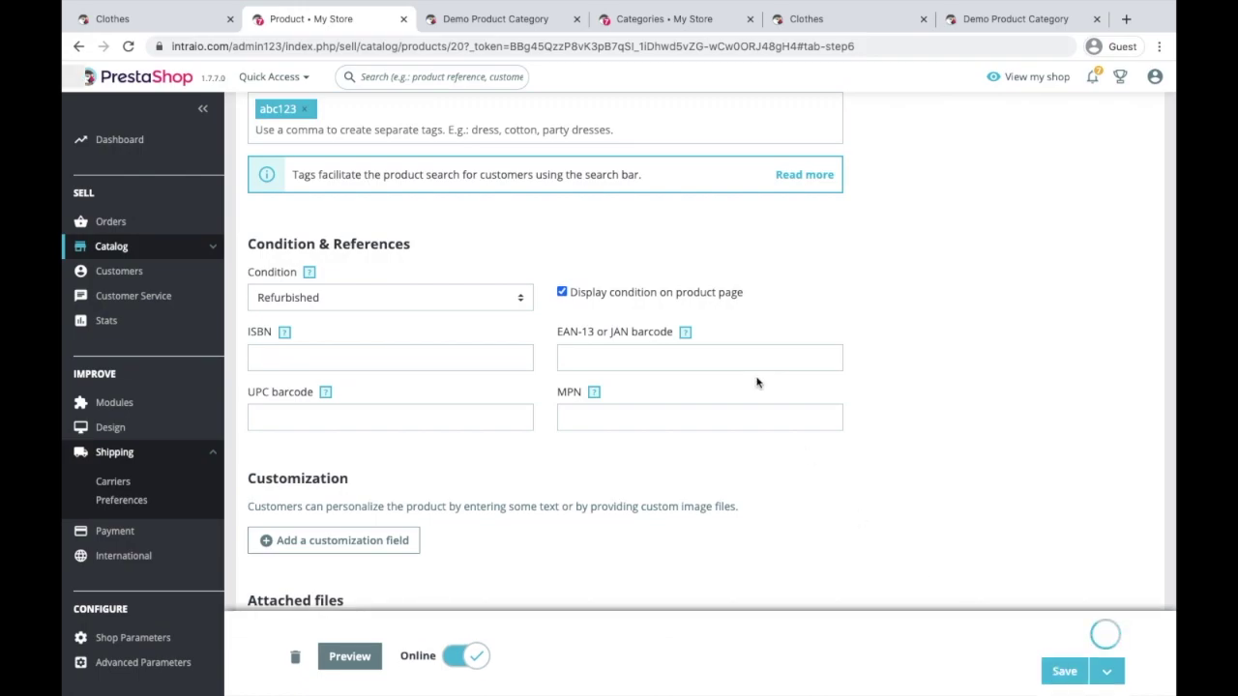
# Reload the storefront's Demo Product Category page and try to open Demo Product to check its condition.
pyautogui.click(489, 20)
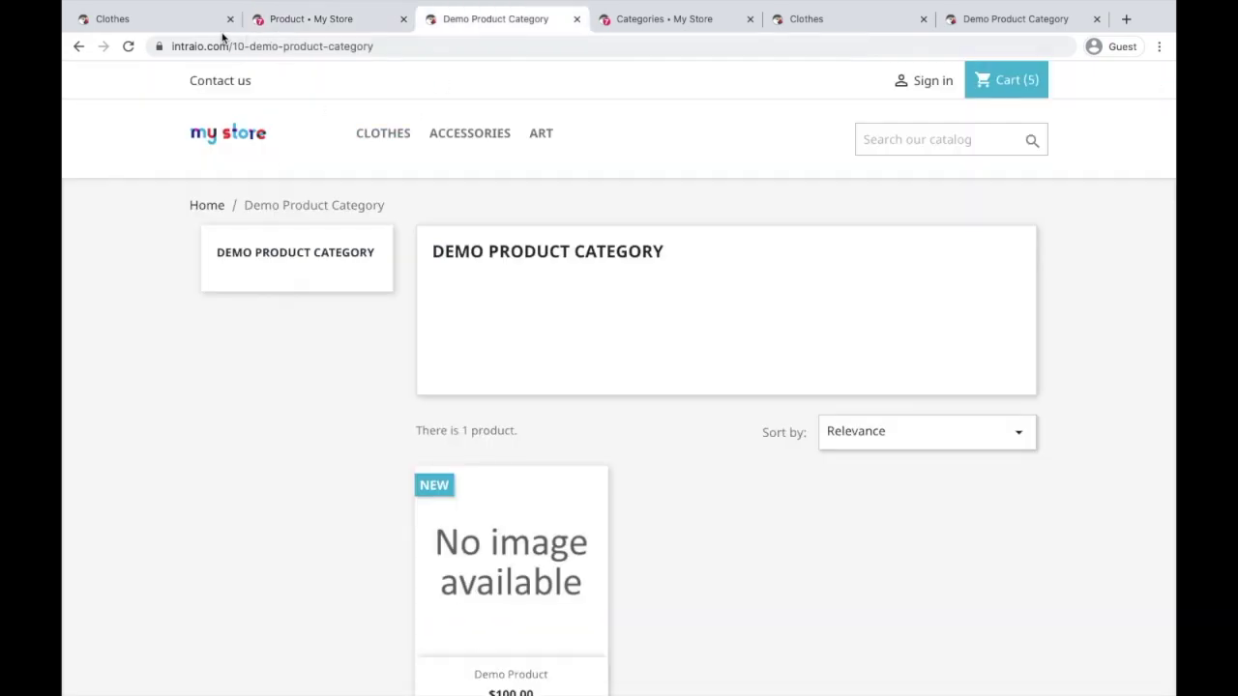
pyautogui.click(127, 46)
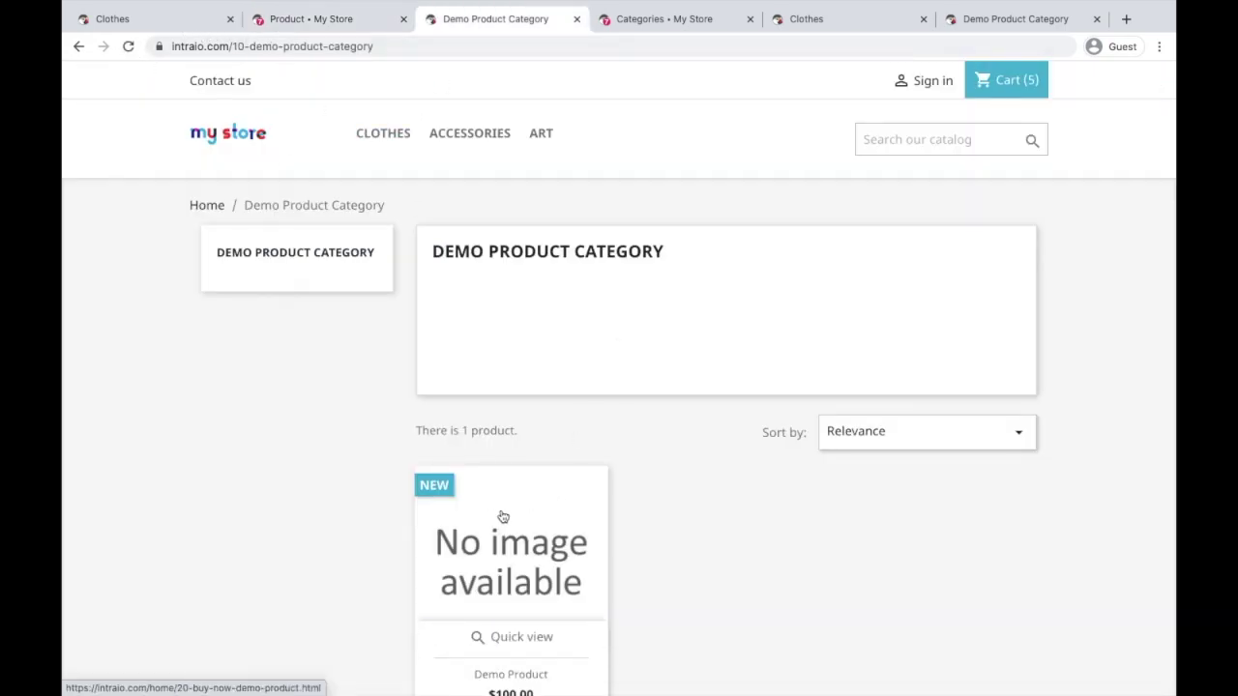
pyautogui.scroll(-1, 533, 559)
pyautogui.scroll(-1, 533, 559)
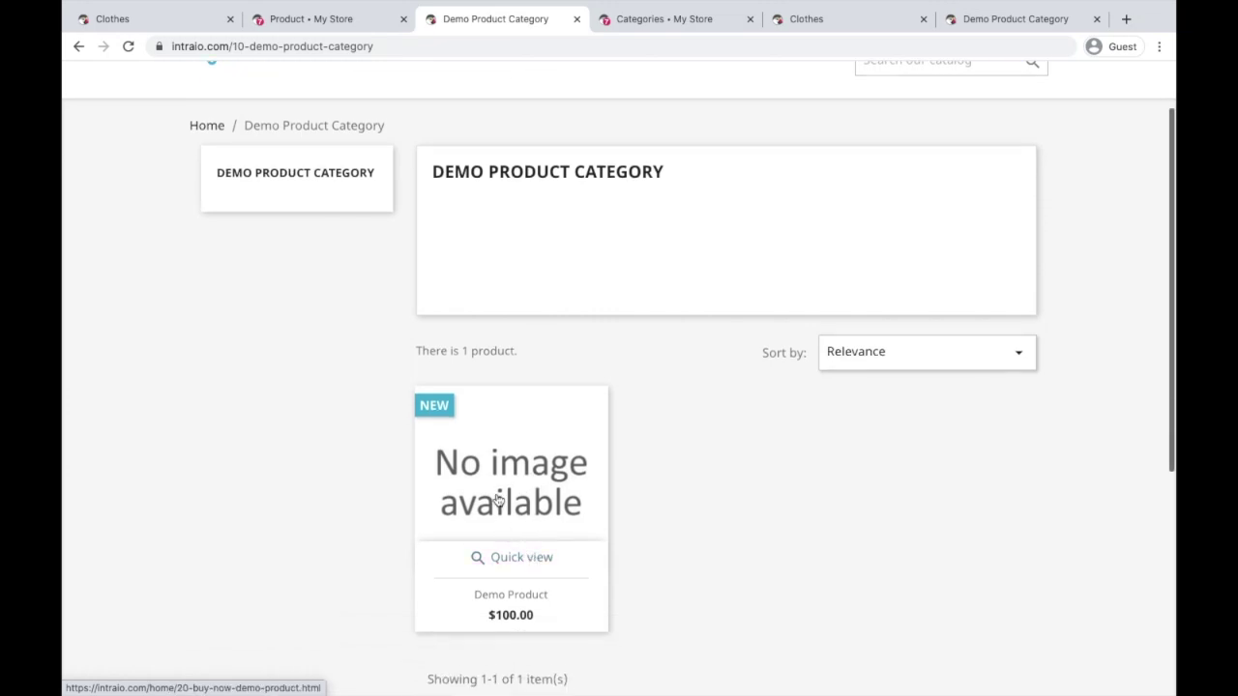
pyautogui.click(509, 536)
pyautogui.scroll(1, 499, 386)
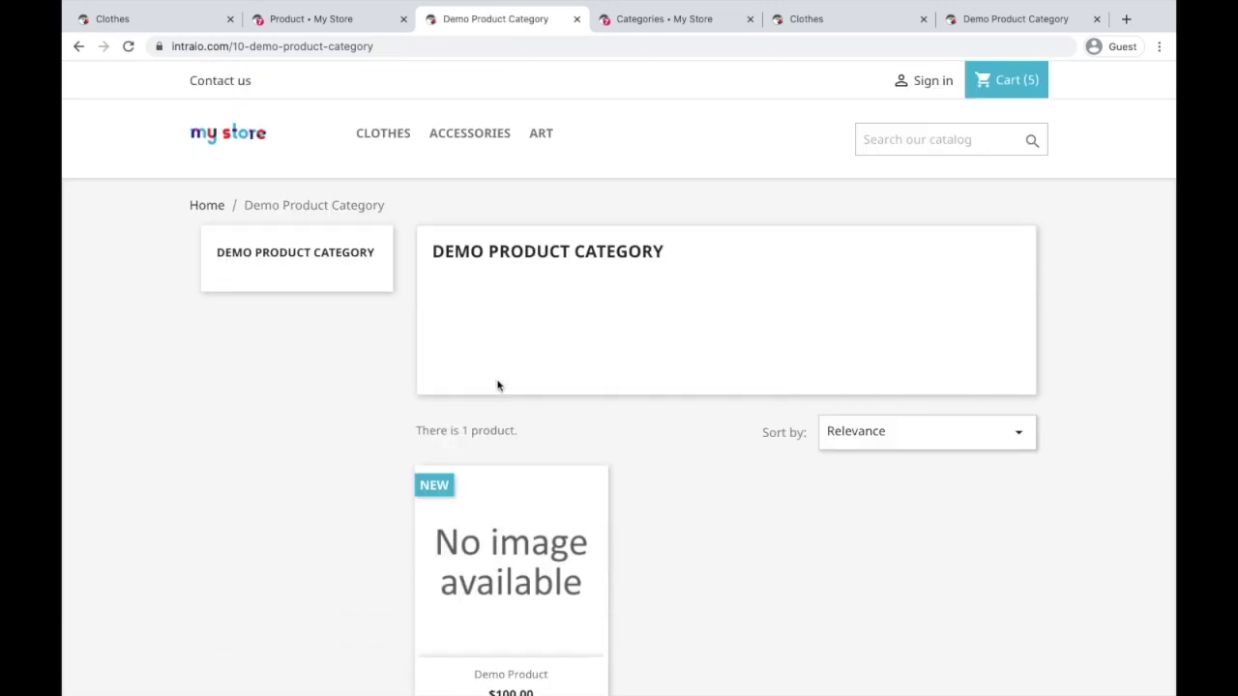
# Try the New condition for the product, then restore Refurbished.
pyautogui.click(303, 20)
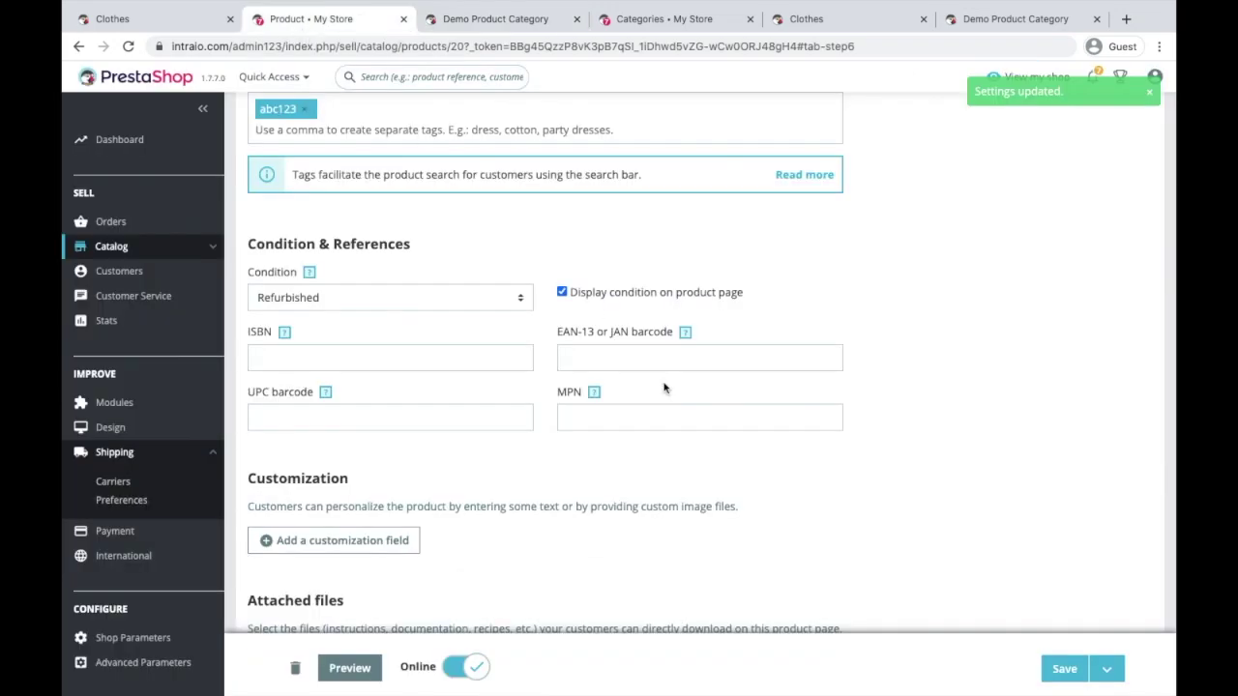
pyautogui.click(310, 295)
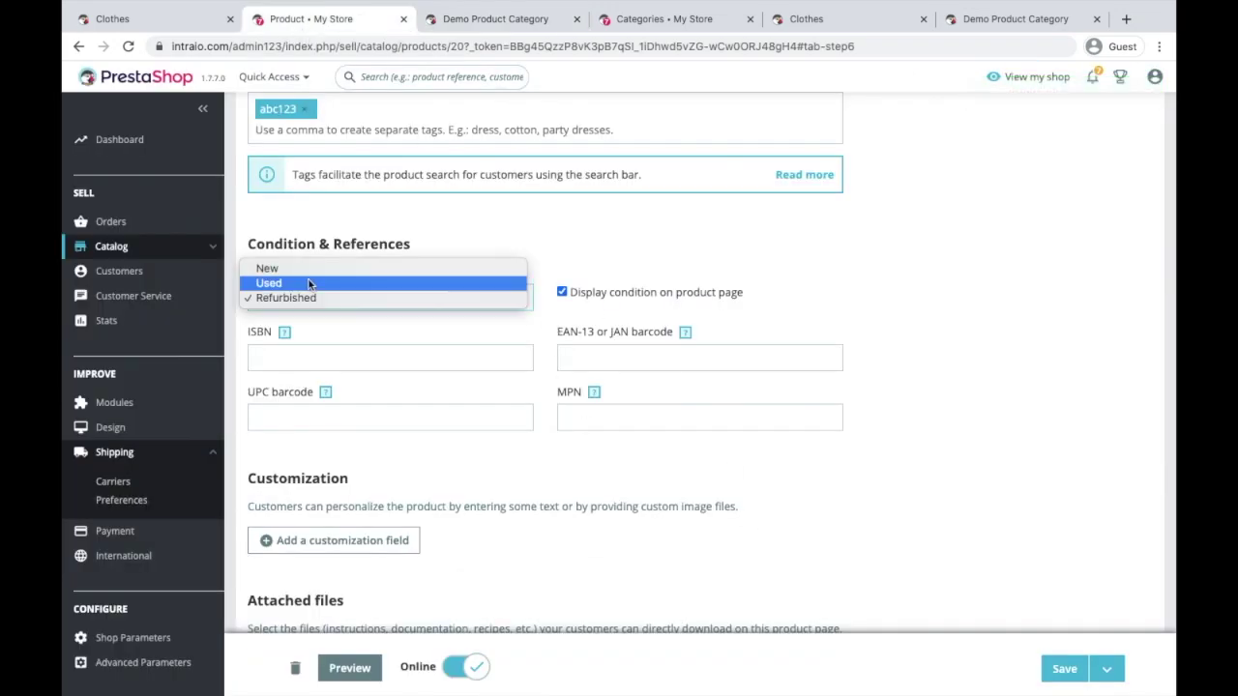
pyautogui.press('Escape')
pyautogui.click(303, 275)
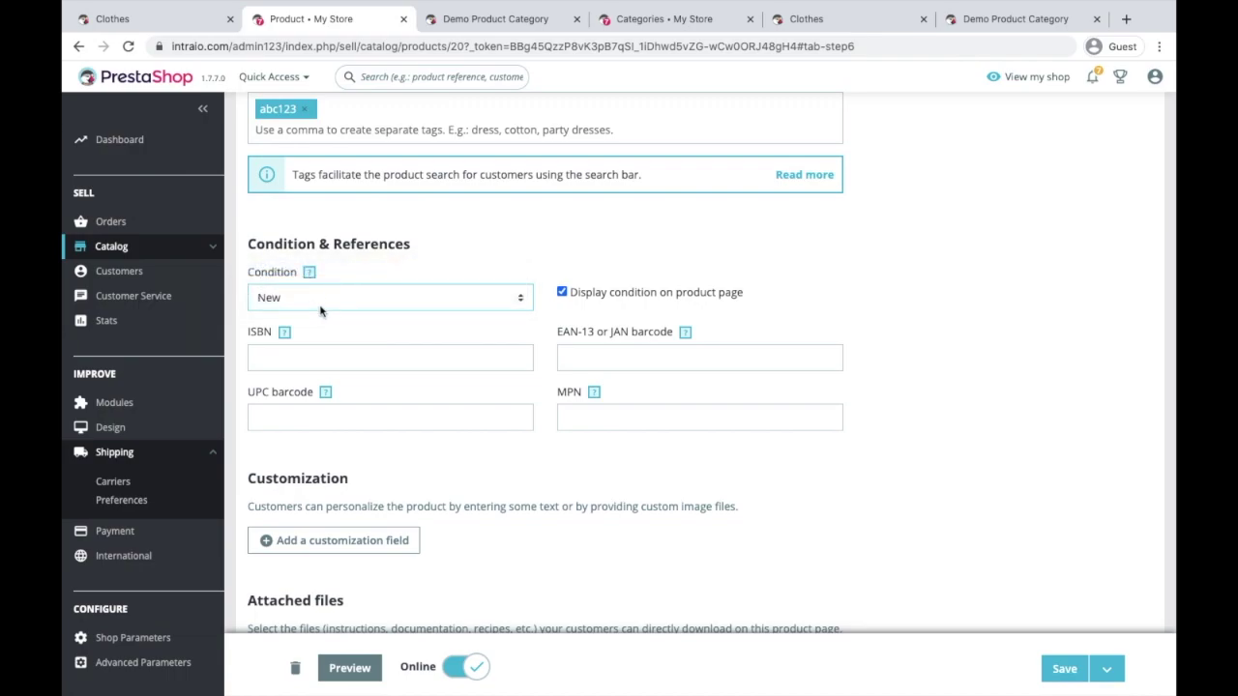
pyautogui.click(347, 308)
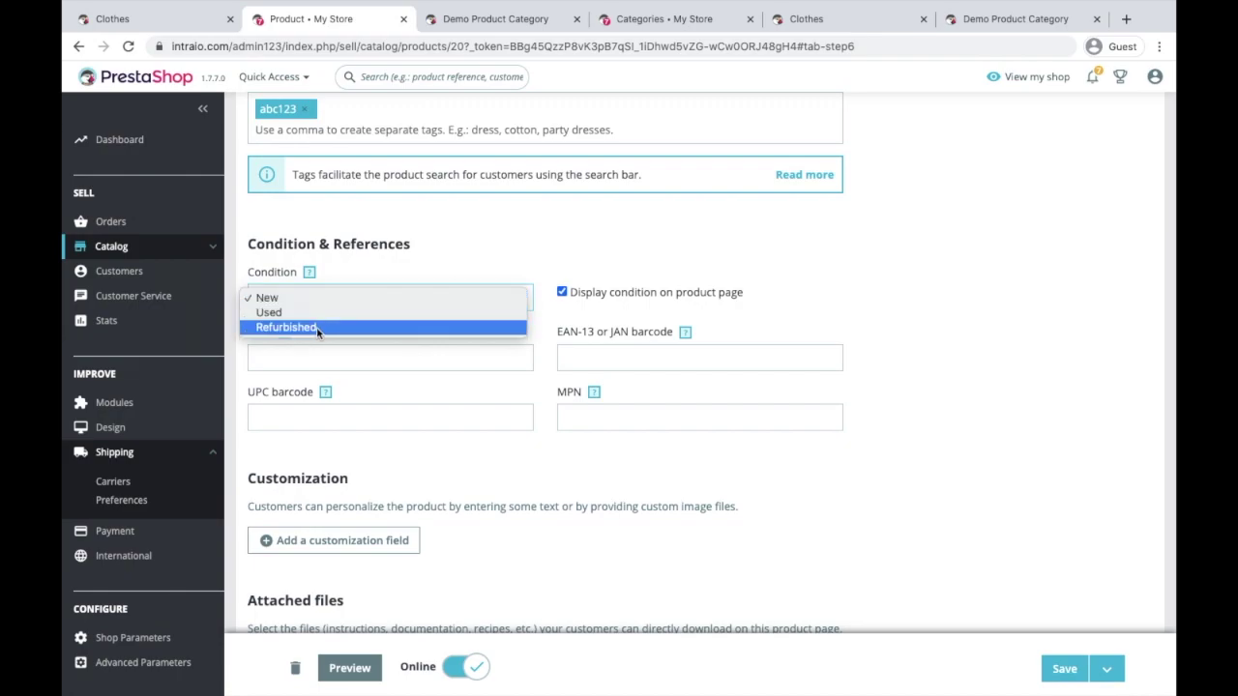
pyautogui.click(317, 330)
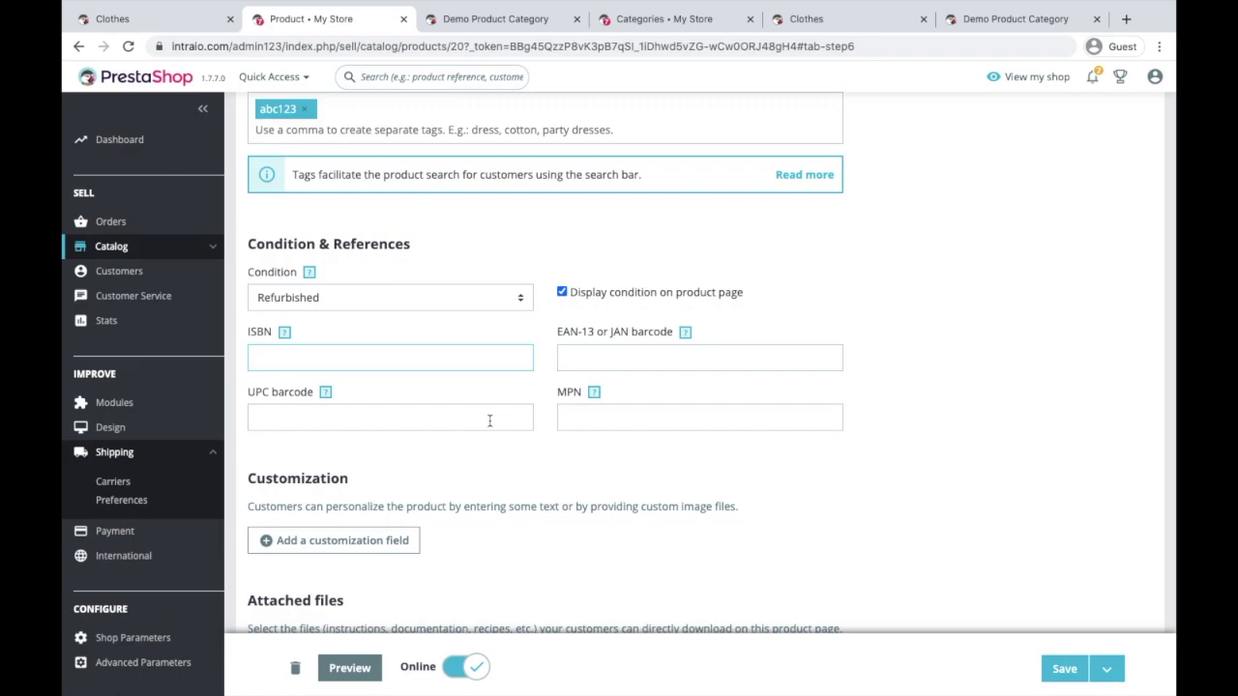
# Review the barcode, customization and attached files settings in the product's options.
pyautogui.scroll(-3, 490, 421)
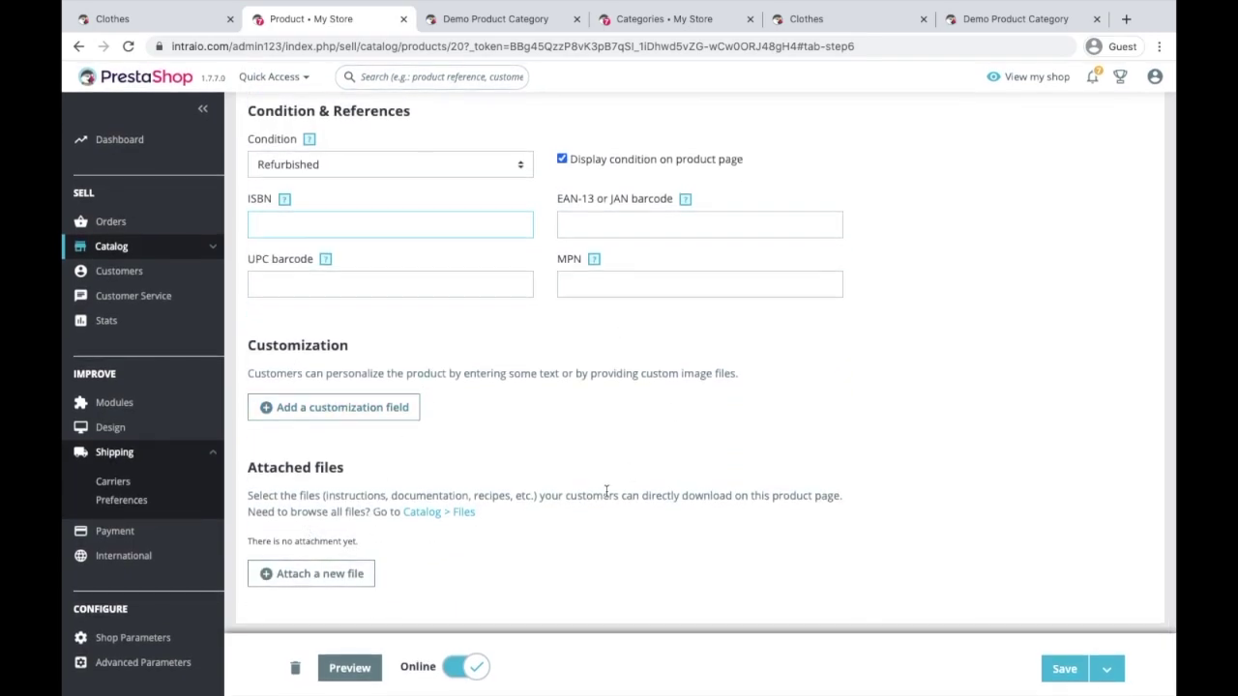
pyautogui.scroll(5, 606, 492)
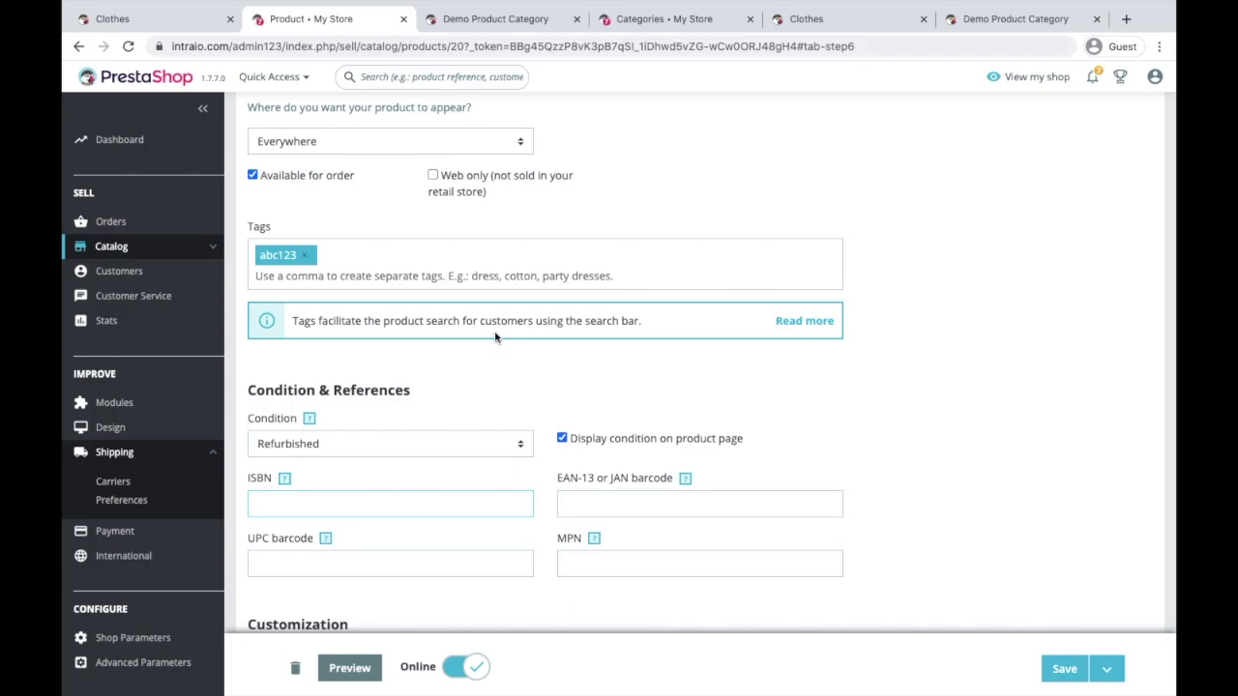
pyautogui.scroll(4, 495, 337)
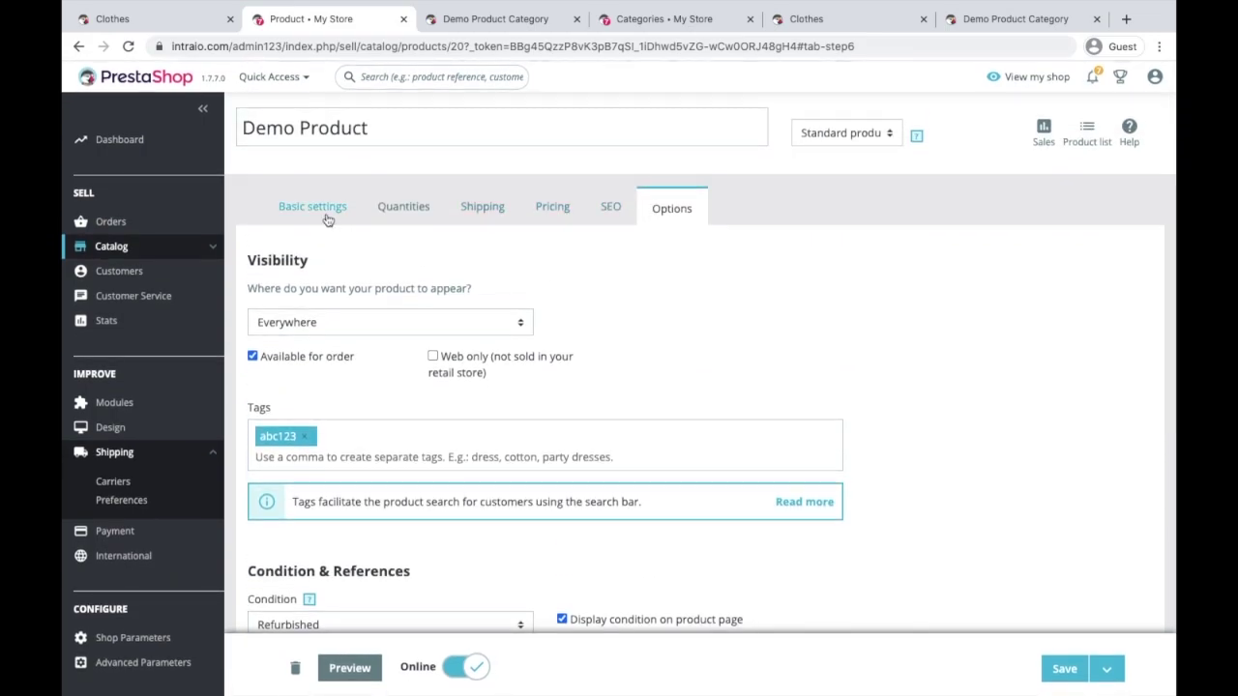
# Review Demo Product's basic settings, including images, summary, description, reference, quantity and prices.
pyautogui.click(327, 215)
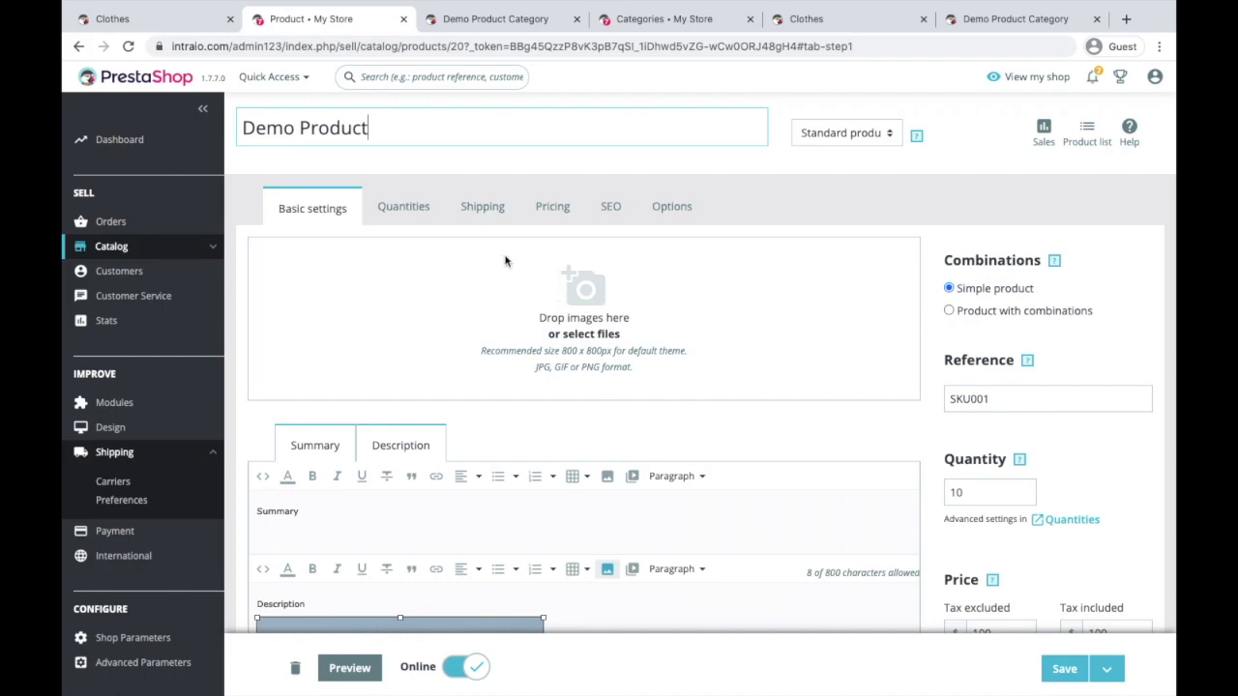
pyautogui.scroll(-2, 578, 377)
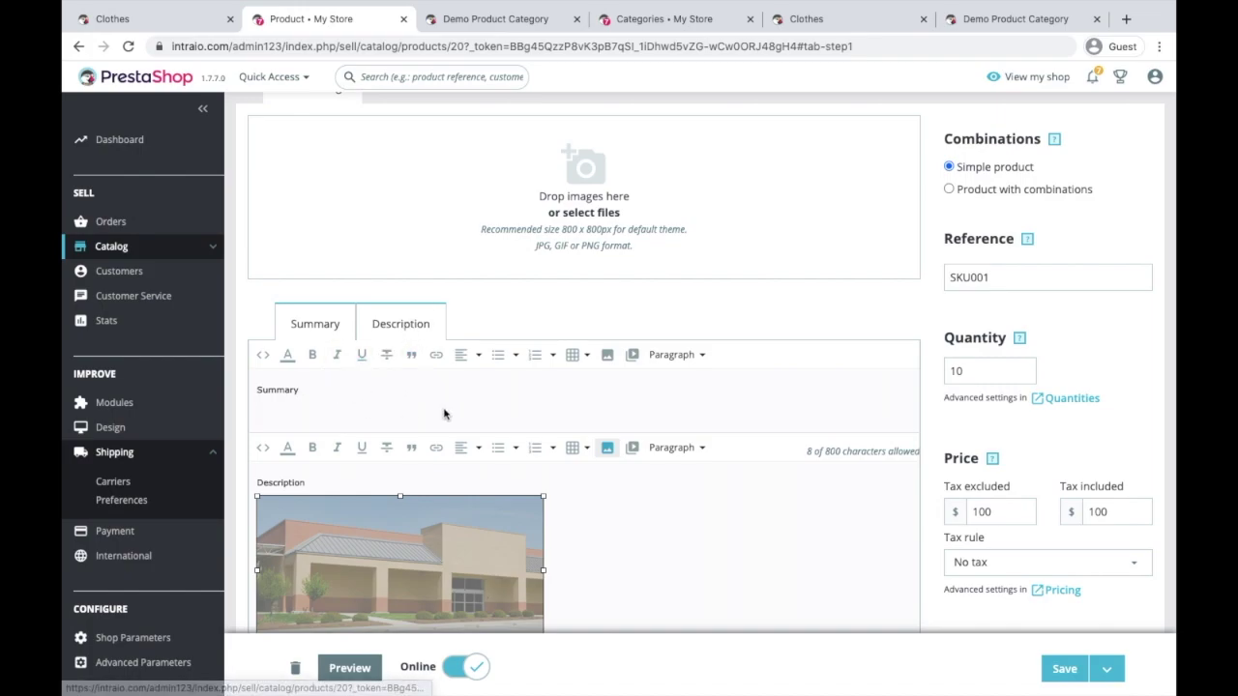
pyautogui.scroll(-2, 441, 411)
pyautogui.scroll(-3, 577, 374)
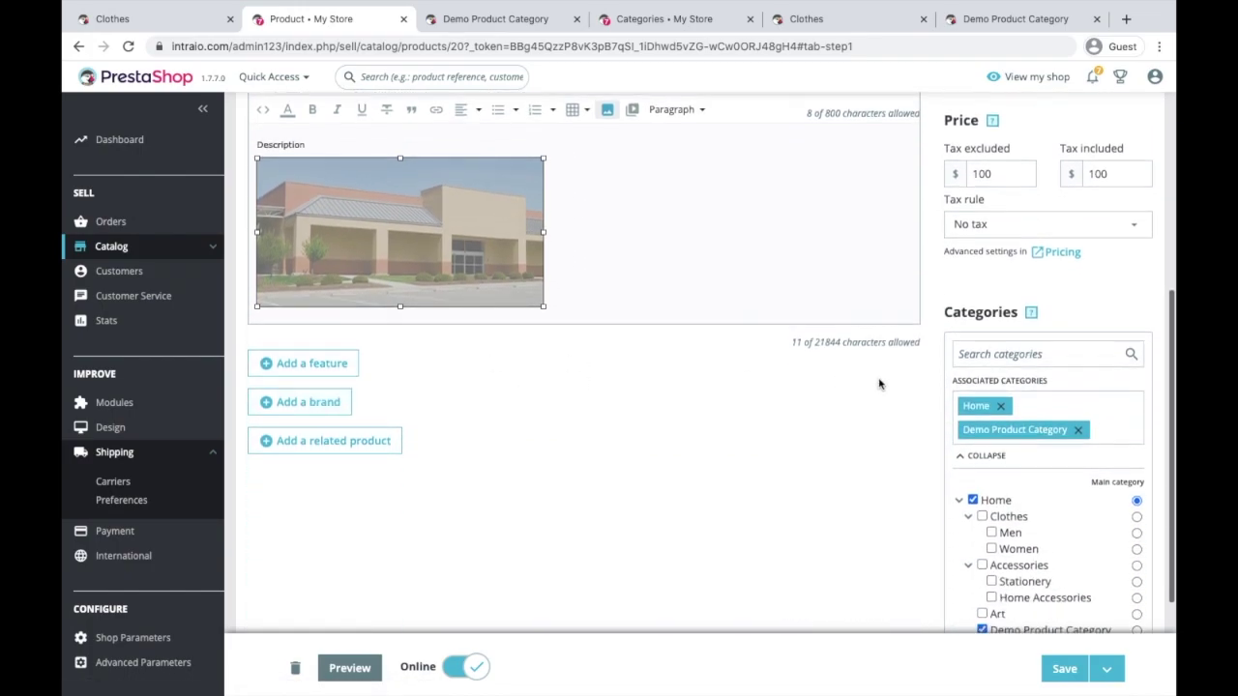
pyautogui.scroll(5, 1059, 338)
pyautogui.doubleClick(1003, 273)
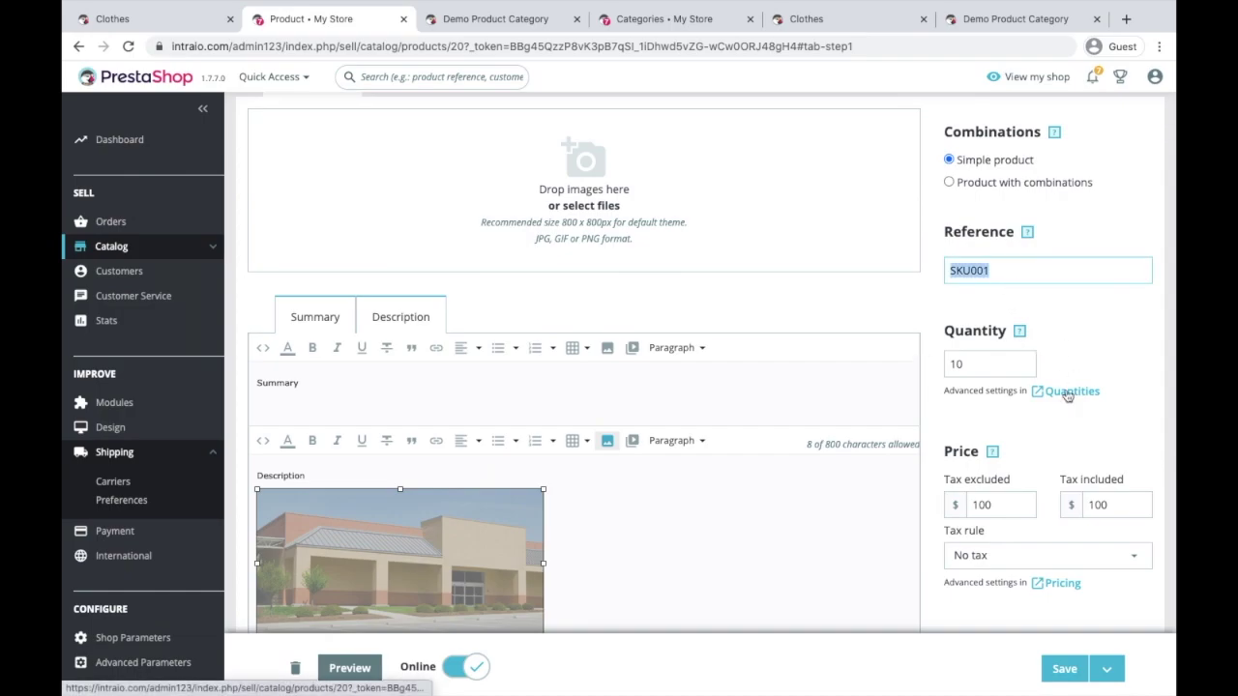
pyautogui.click(982, 356)
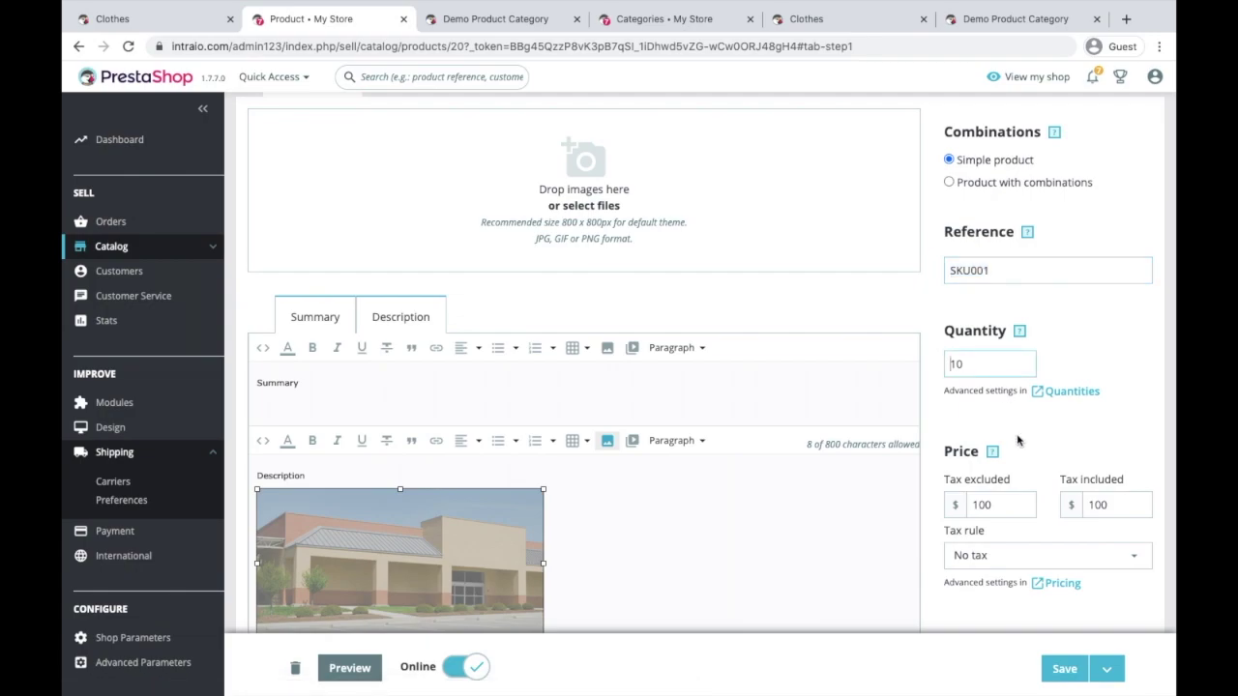
pyautogui.click(998, 499)
pyautogui.click(1104, 507)
pyautogui.doubleClick(1105, 505)
# Associate Demo Product with the Clothes category in its basic settings and save.
pyautogui.scroll(-5, 1103, 505)
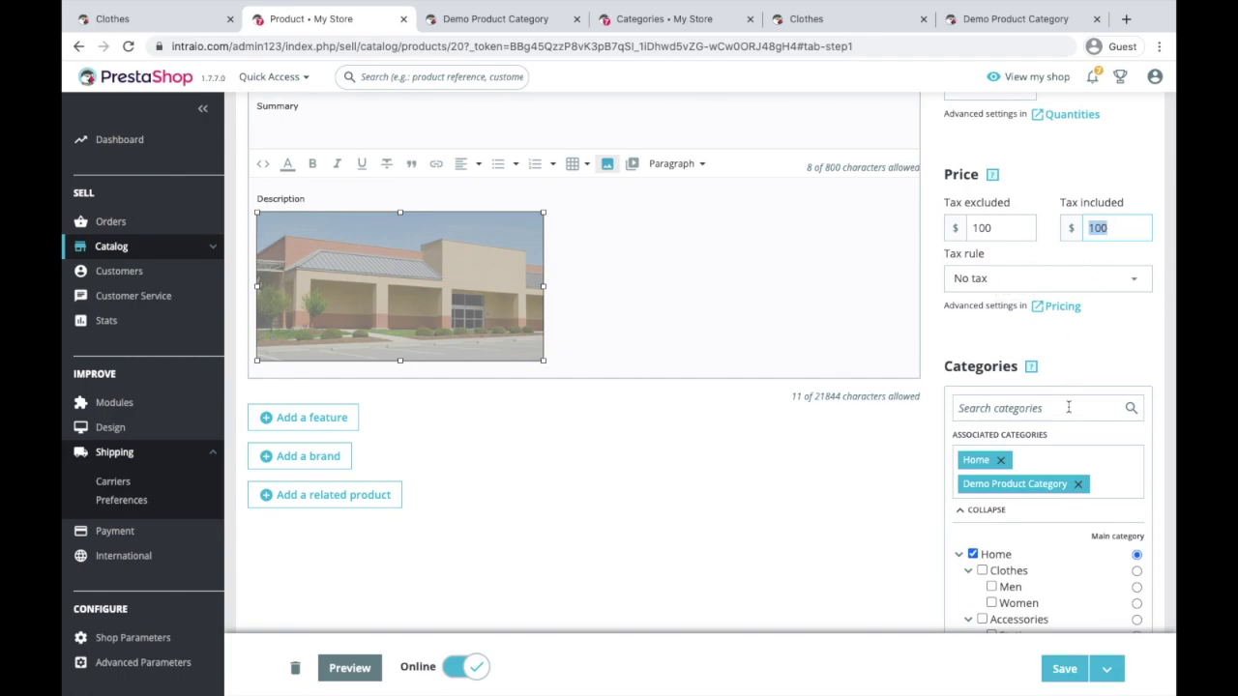
pyautogui.scroll(-1, 1071, 428)
pyautogui.scroll(-2, 1071, 427)
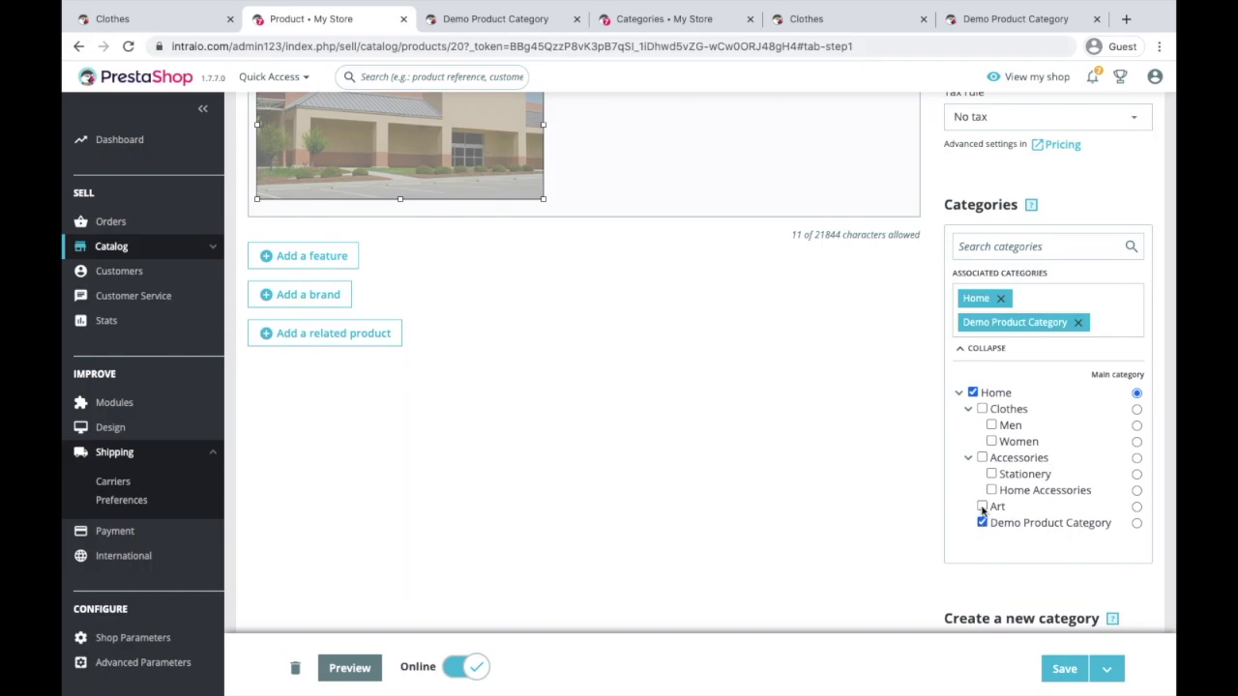
pyautogui.click(983, 409)
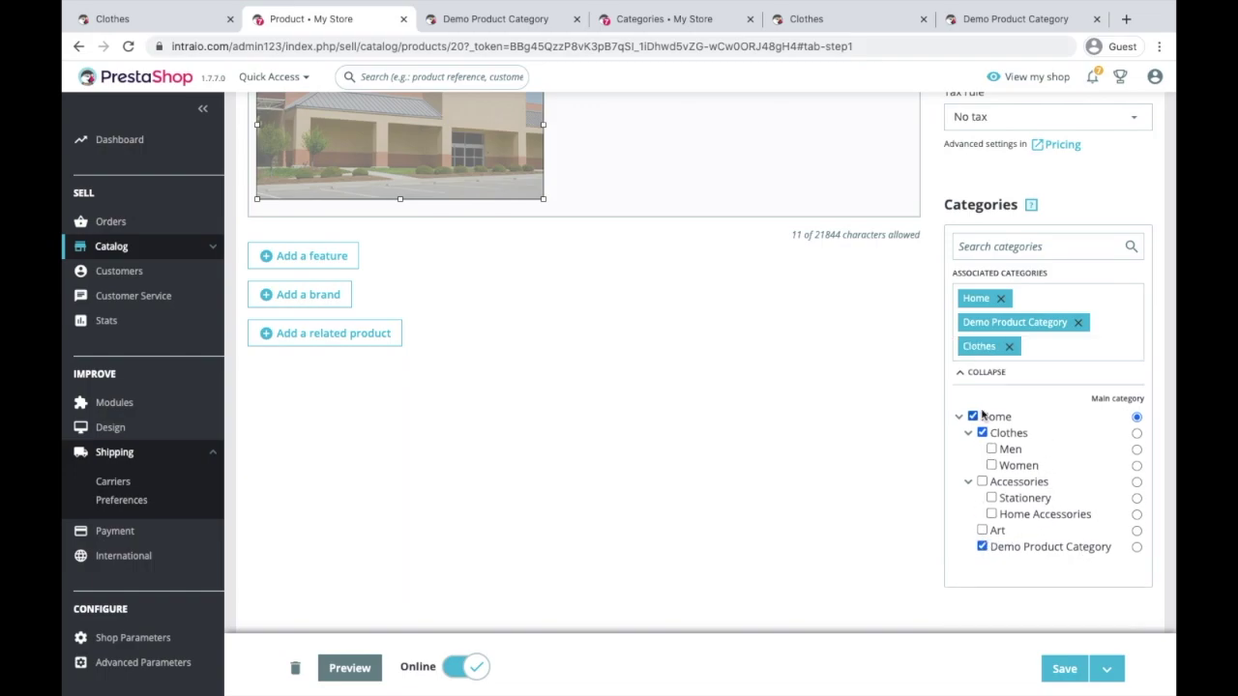
pyautogui.click(1059, 681)
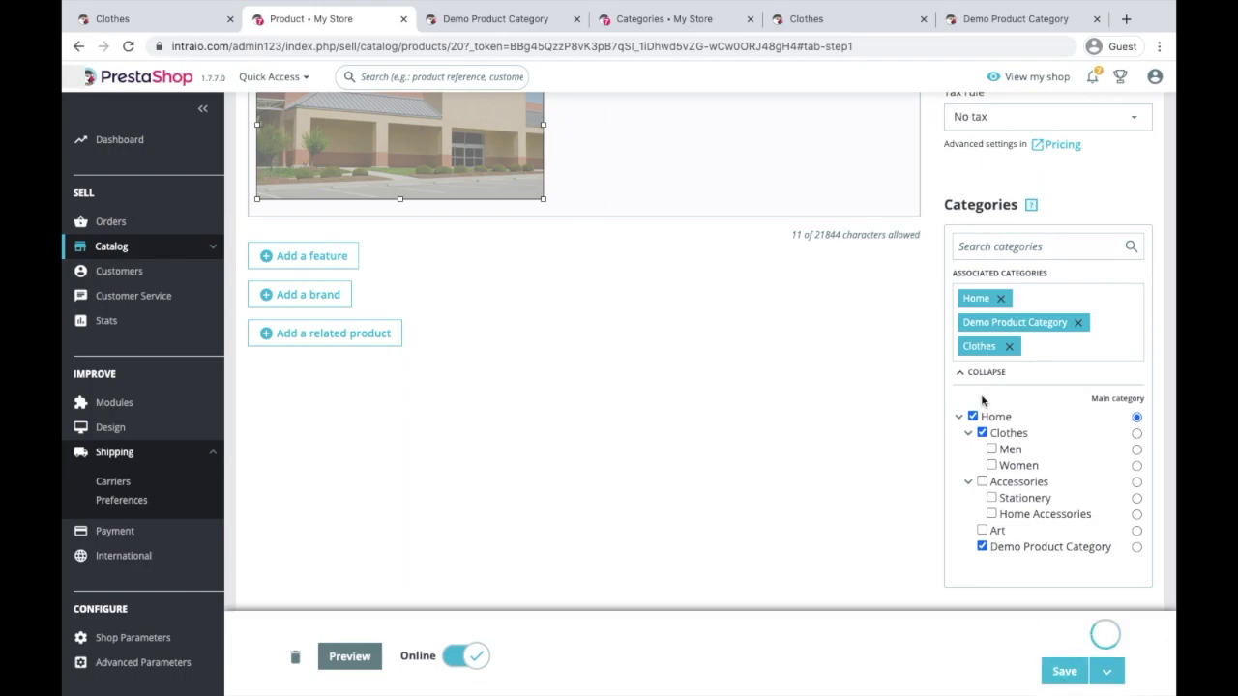
# Reload the storefront's Clothes category page and check it for Demo Product.
pyautogui.click(841, 18)
pyautogui.click(127, 45)
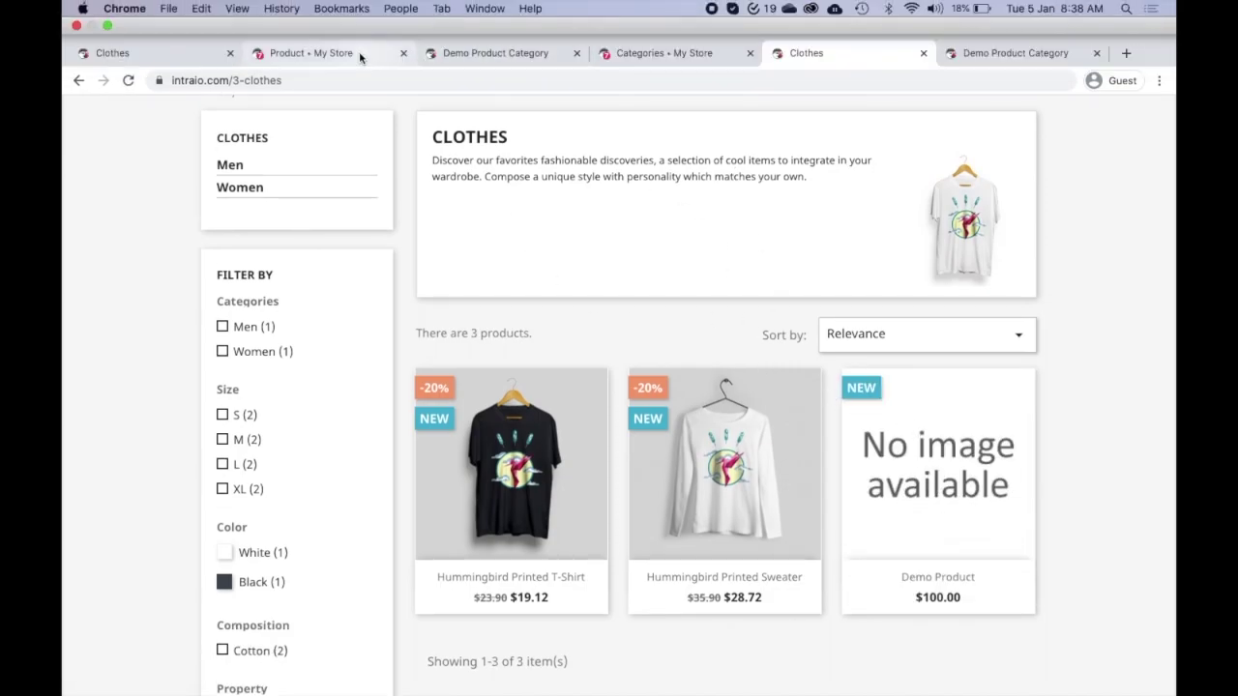
# Return to the product editor and open Demo Product's quantity and stock settings for review.
pyautogui.click(359, 21)
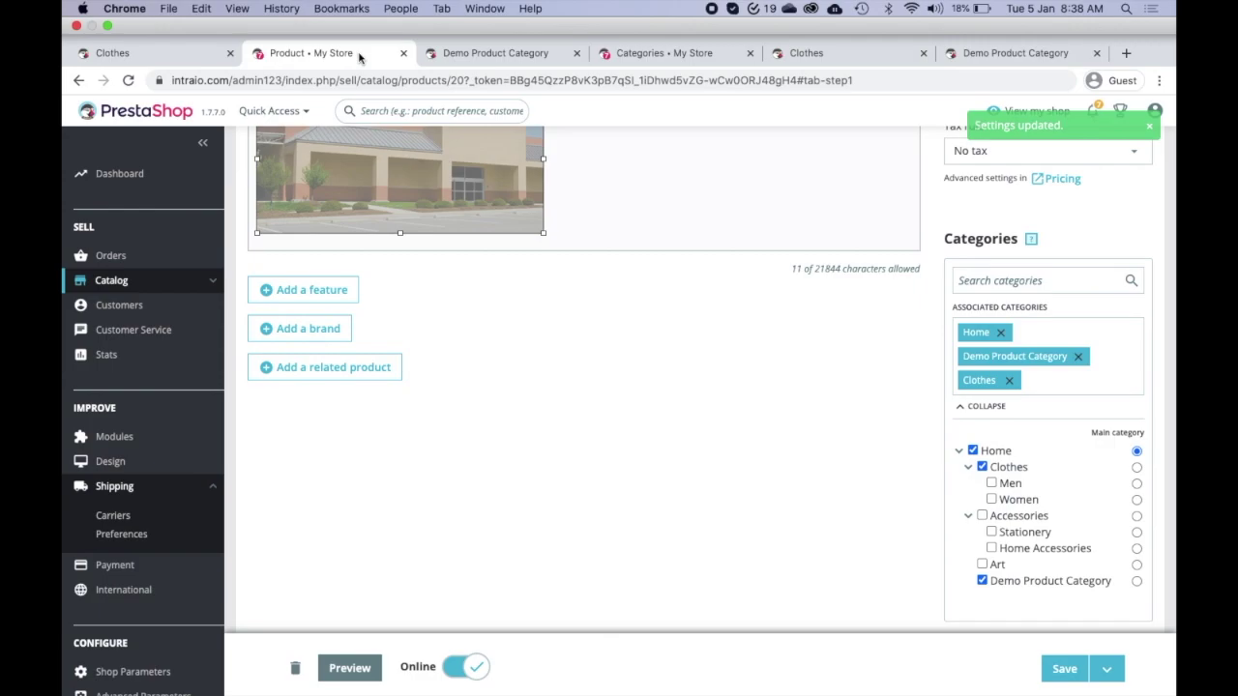
pyautogui.scroll(6, 898, 290)
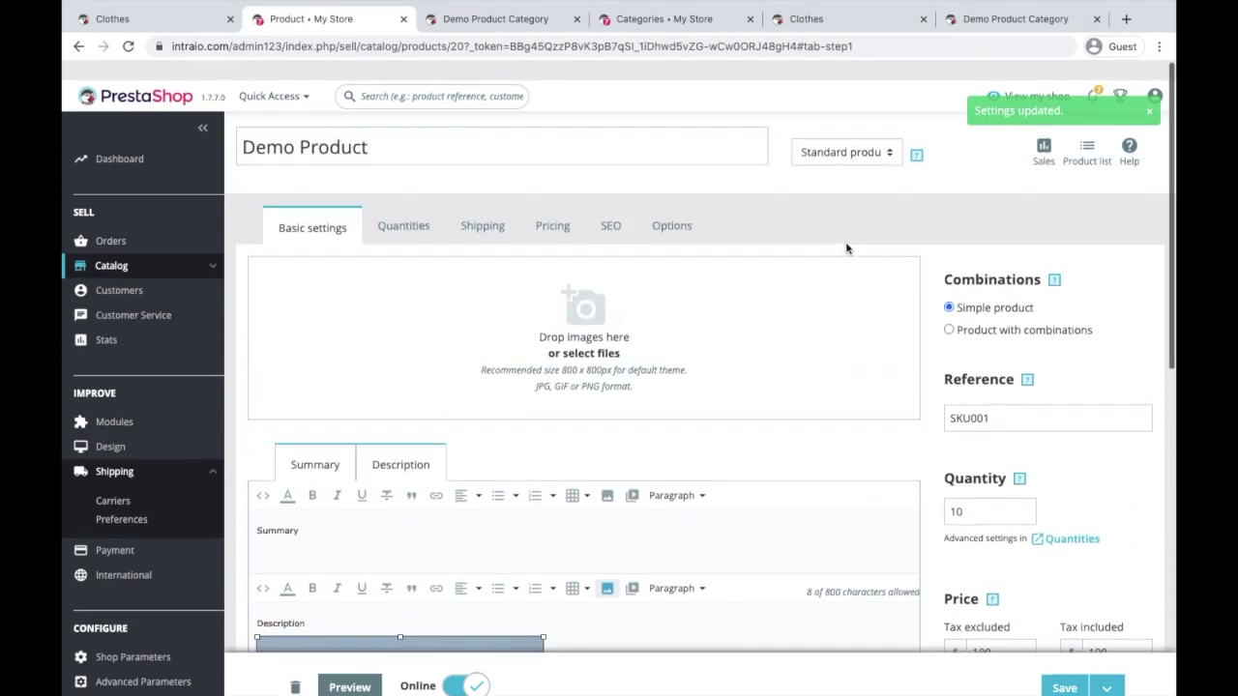
pyautogui.click(403, 209)
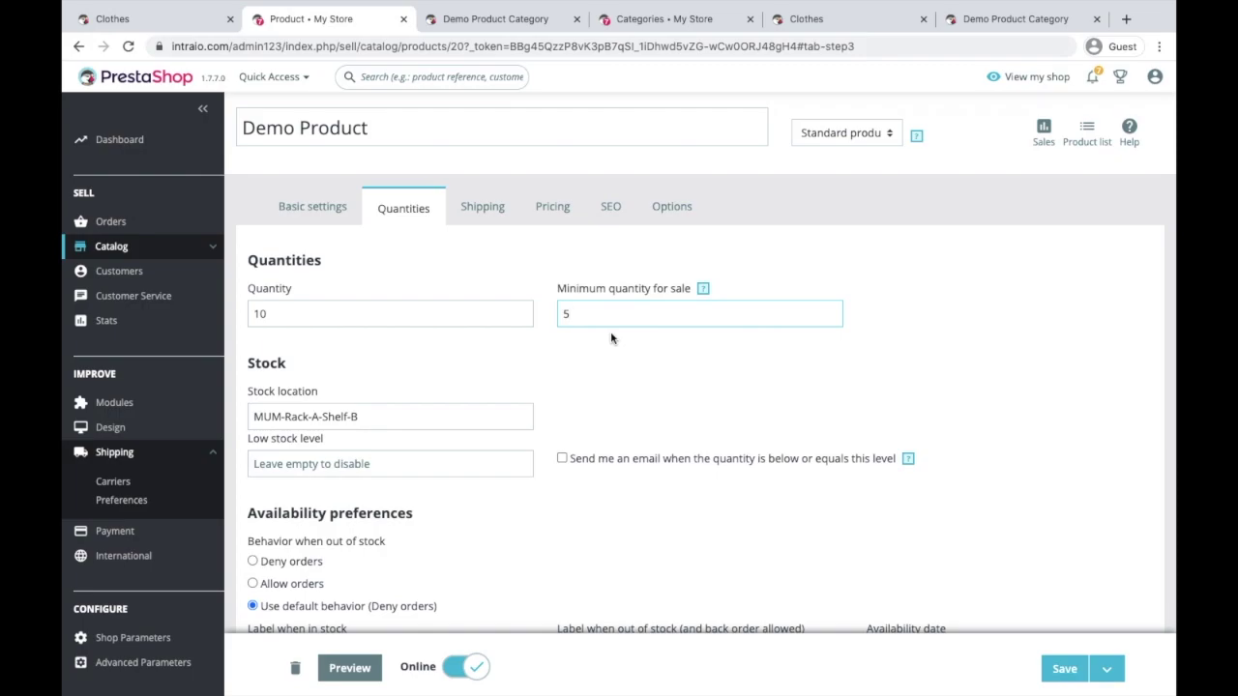
# Review Demo Product's stock location, low stock level and out-of-stock availability preferences.
pyautogui.click(336, 416)
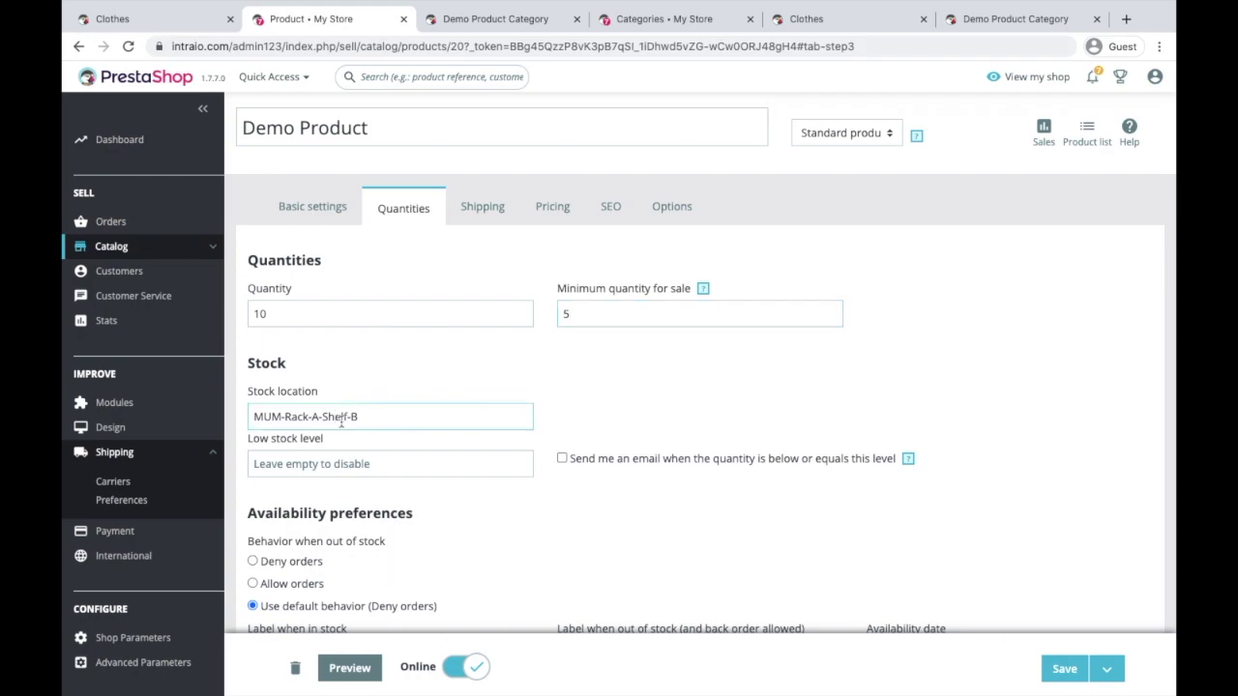
pyautogui.scroll(-1, 408, 477)
pyautogui.scroll(-1, 408, 477)
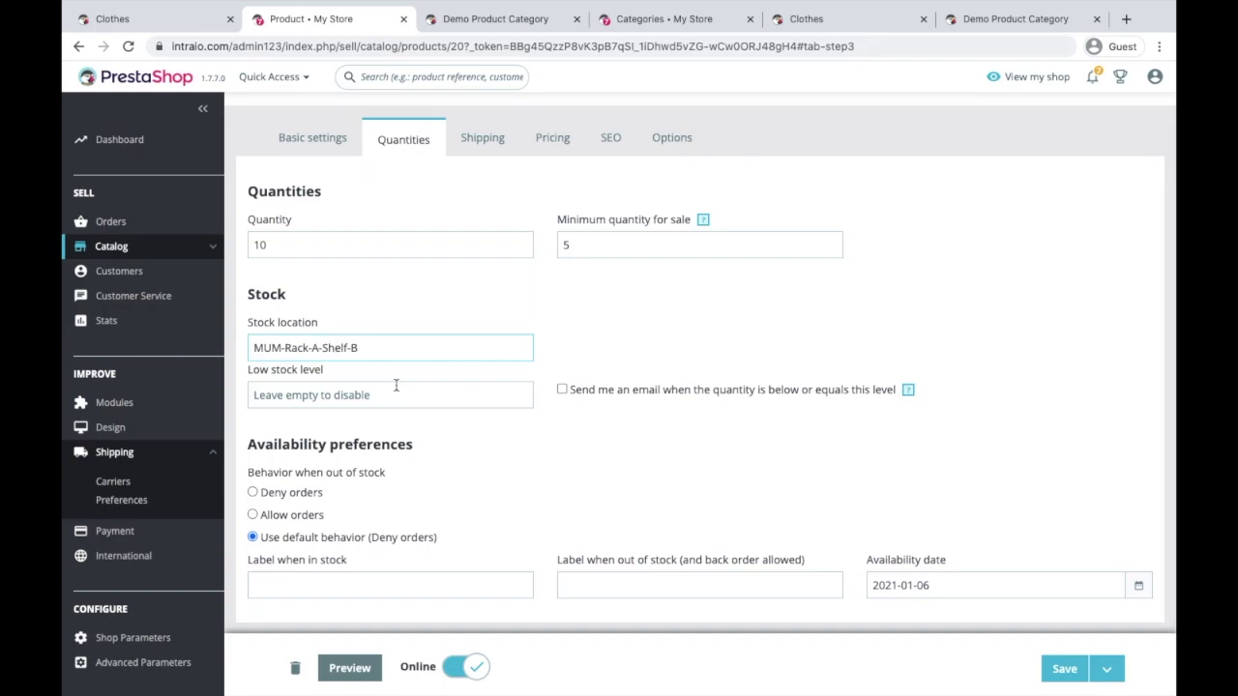
pyautogui.click(297, 521)
pyautogui.click(285, 541)
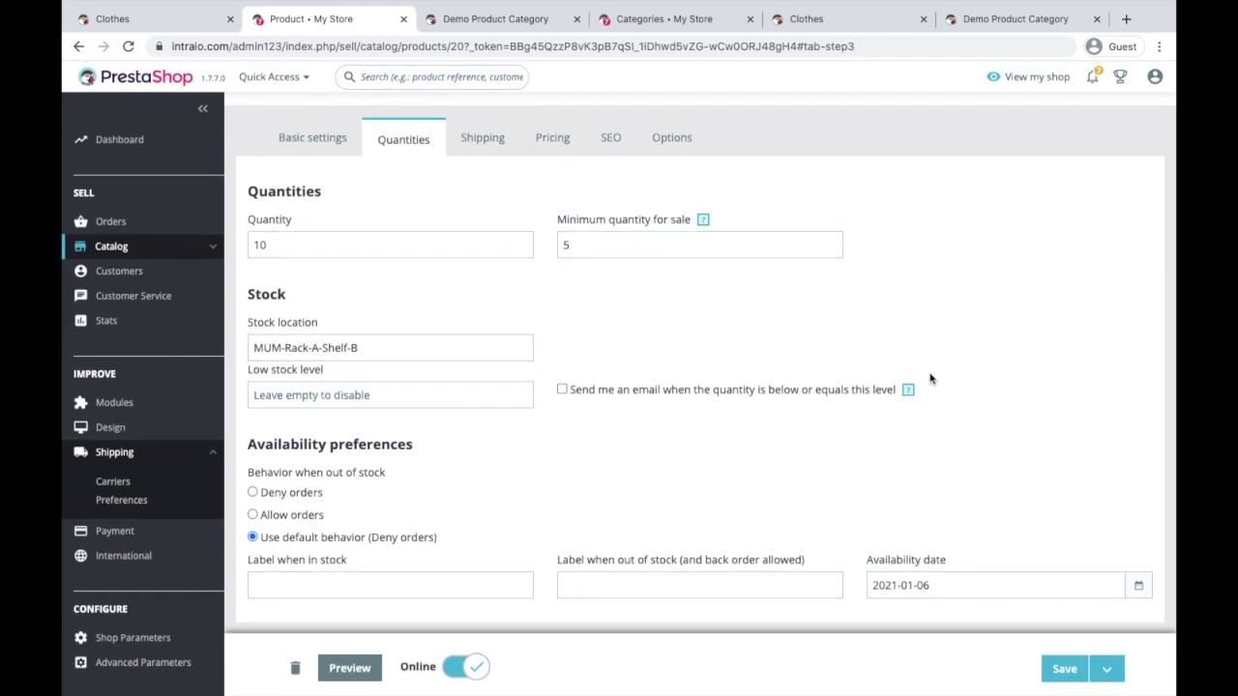
pyautogui.scroll(1, 735, 321)
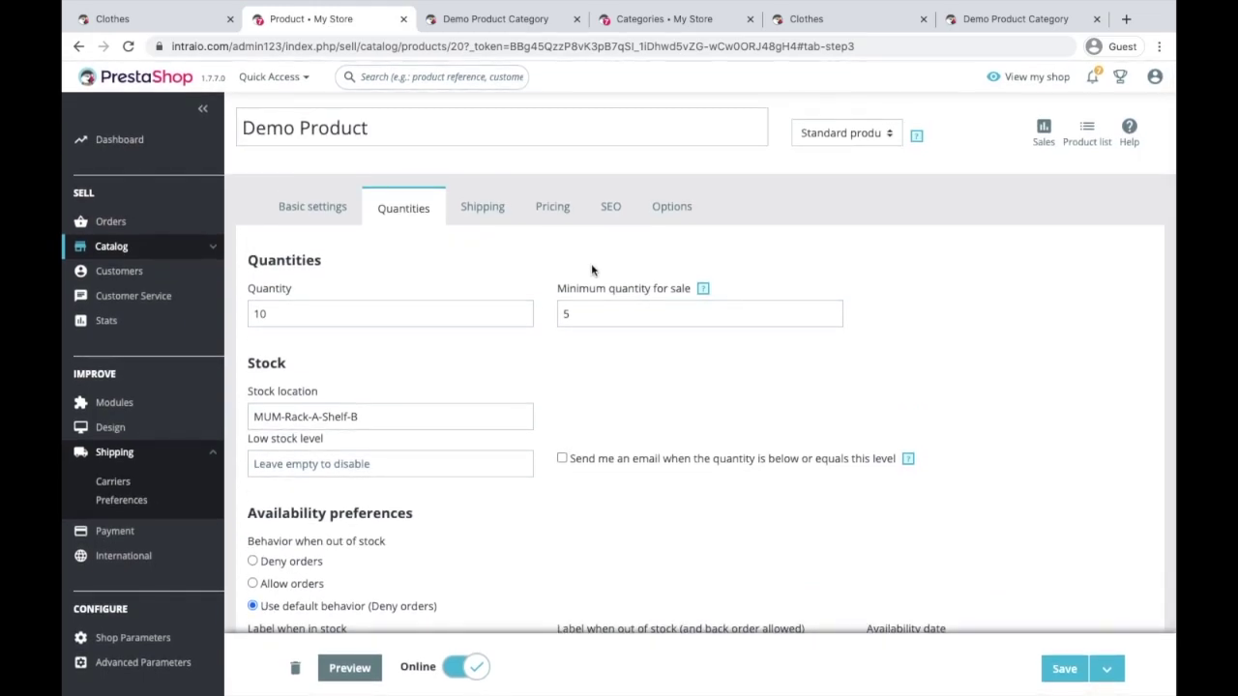
# Review Demo Product's shipping settings, covering package dimensions, delivery time, additional shipping fees and available carriers.
pyautogui.click(483, 207)
pyautogui.click(277, 339)
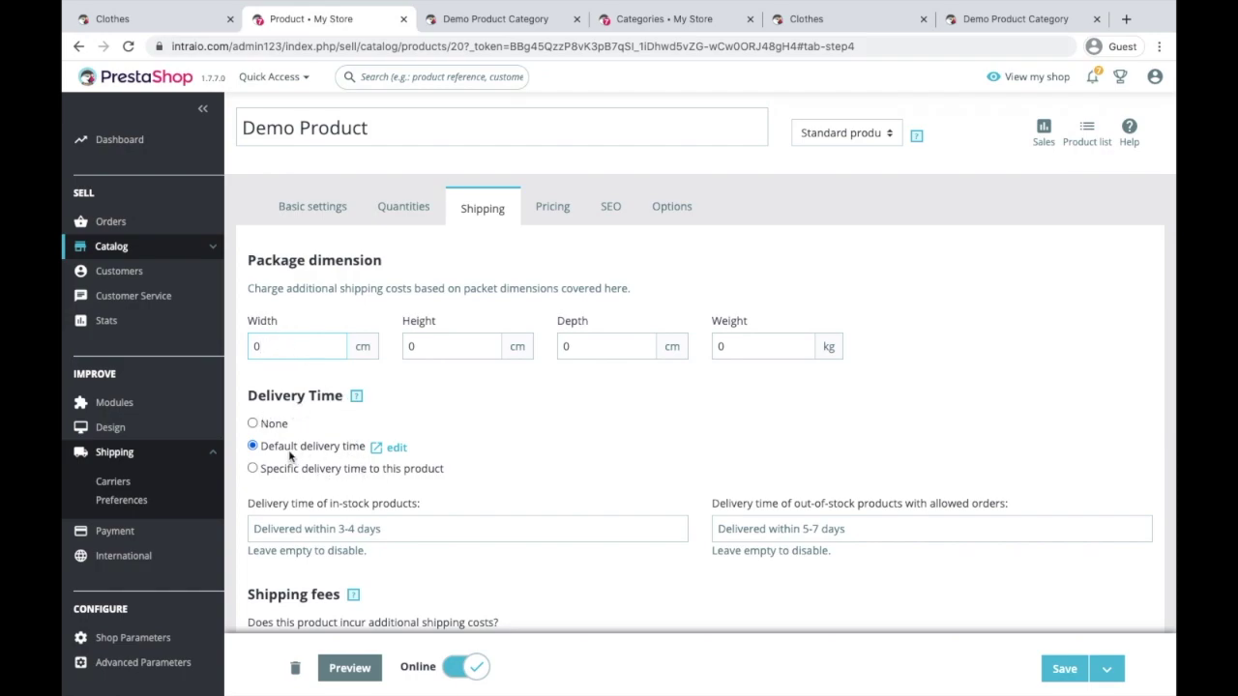
pyautogui.scroll(-3, 387, 440)
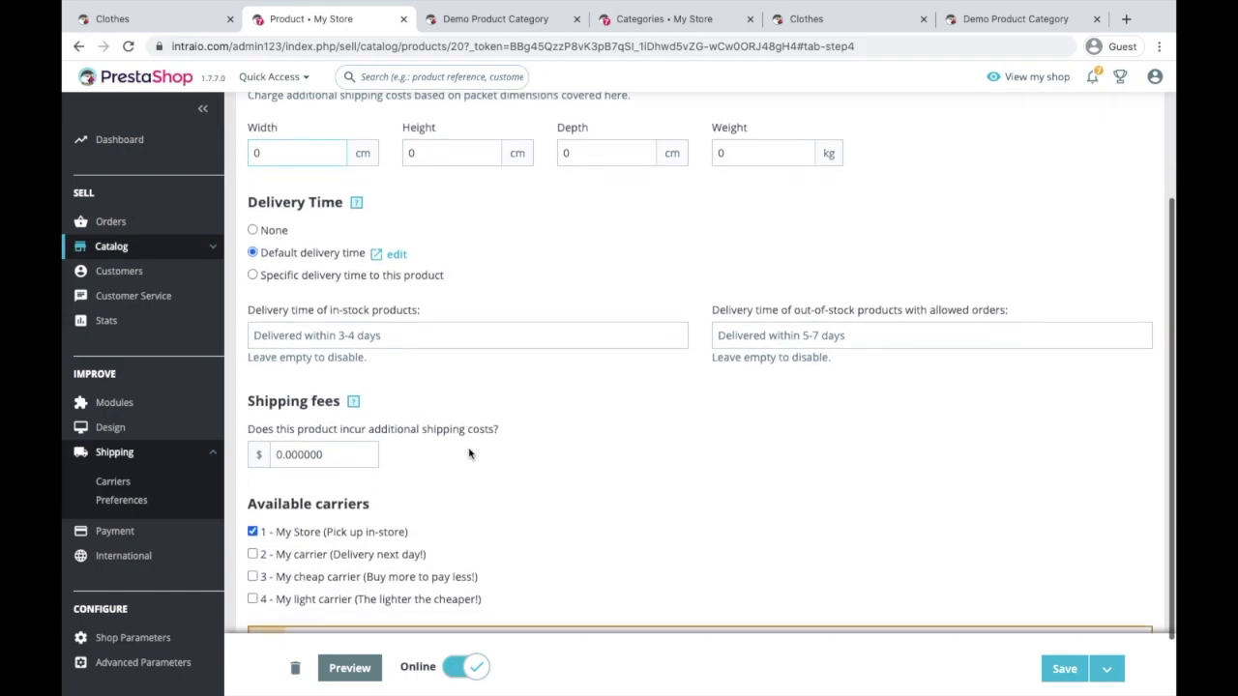
pyautogui.scroll(-1, 469, 453)
pyautogui.click(326, 395)
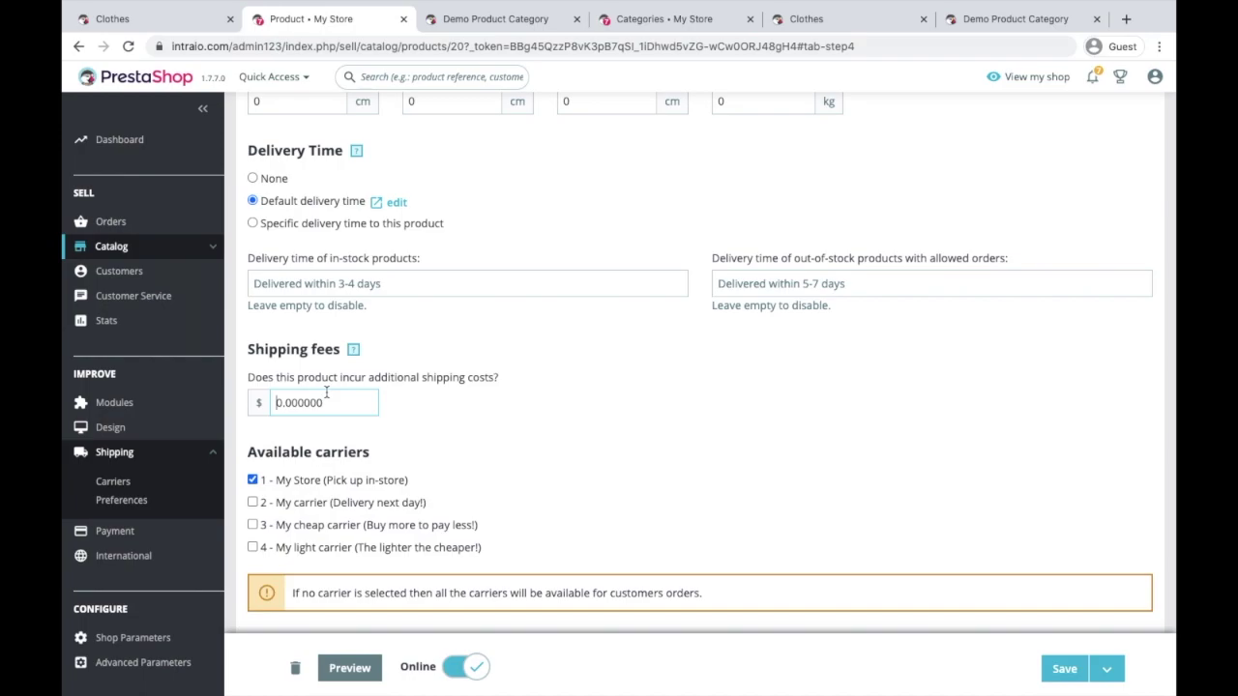
pyautogui.click(253, 480)
pyautogui.click(297, 480)
pyautogui.scroll(3, 423, 461)
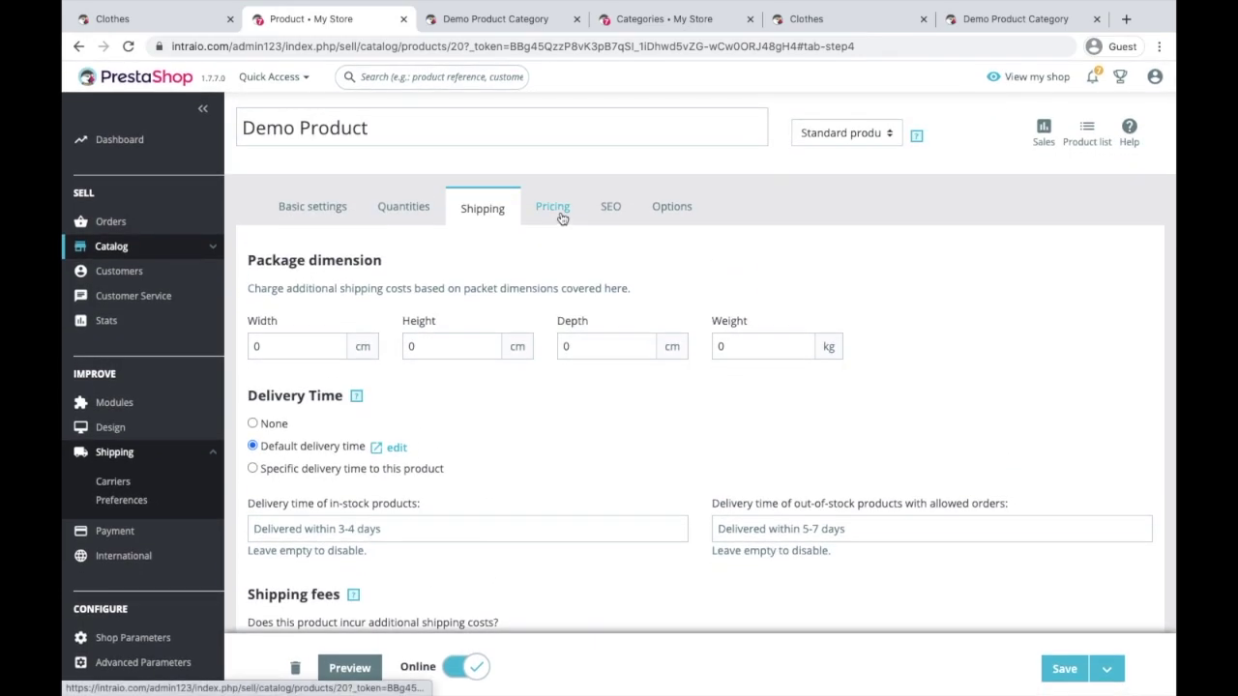
# Review Demo Product's retail prices and the price-per-unit fields in its pricing settings.
pyautogui.click(556, 211)
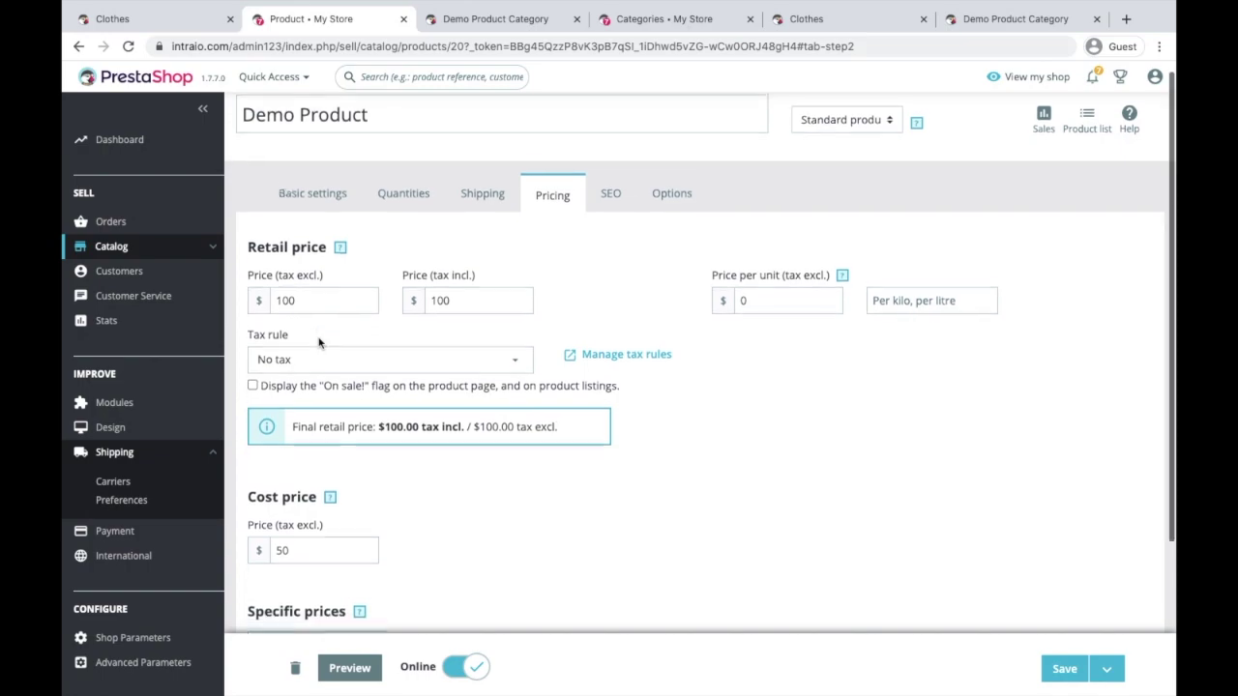
pyautogui.scroll(-1, 322, 339)
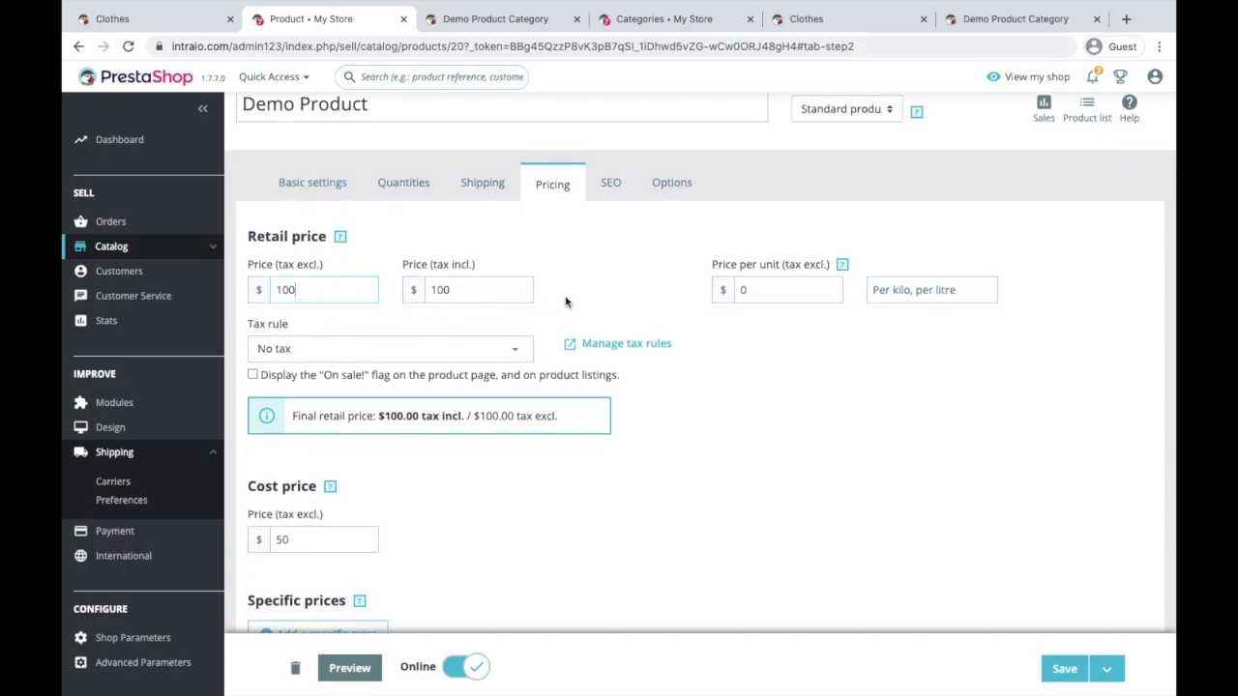
pyautogui.click(775, 285)
pyautogui.doubleClick(794, 289)
pyautogui.click(932, 298)
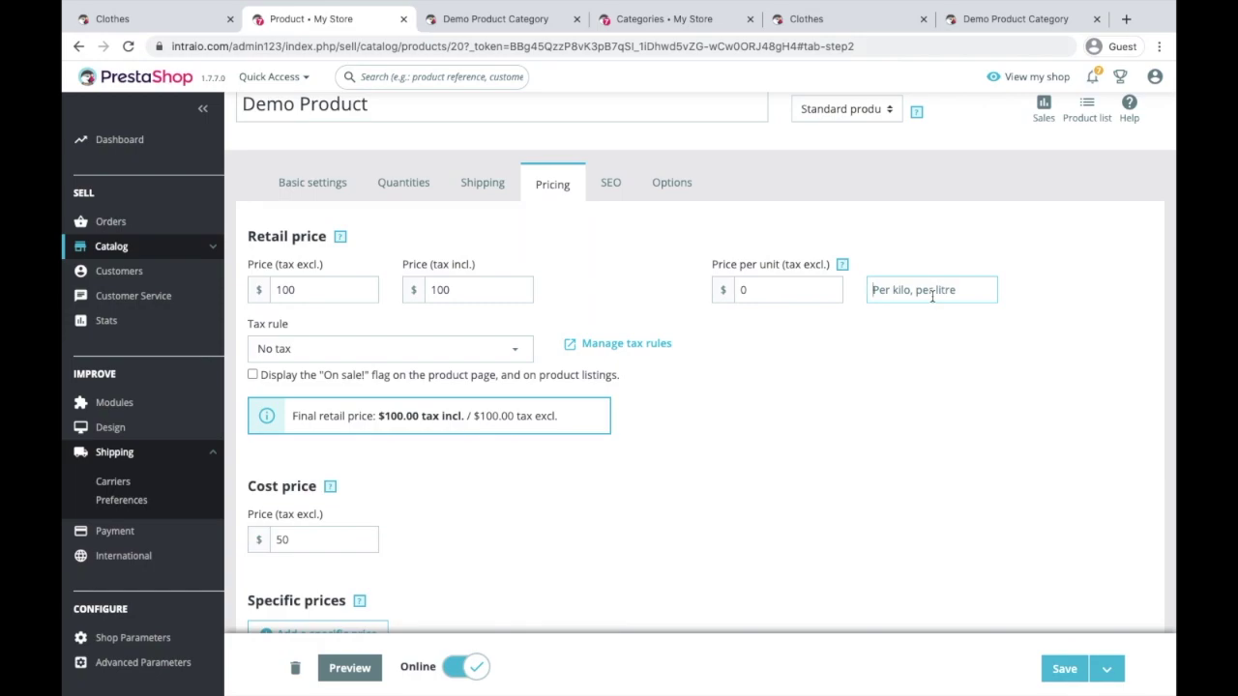
# Enable the "On sale!" flag for Demo Product's page and listings, and check its cost price.
pyautogui.scroll(-1, 608, 384)
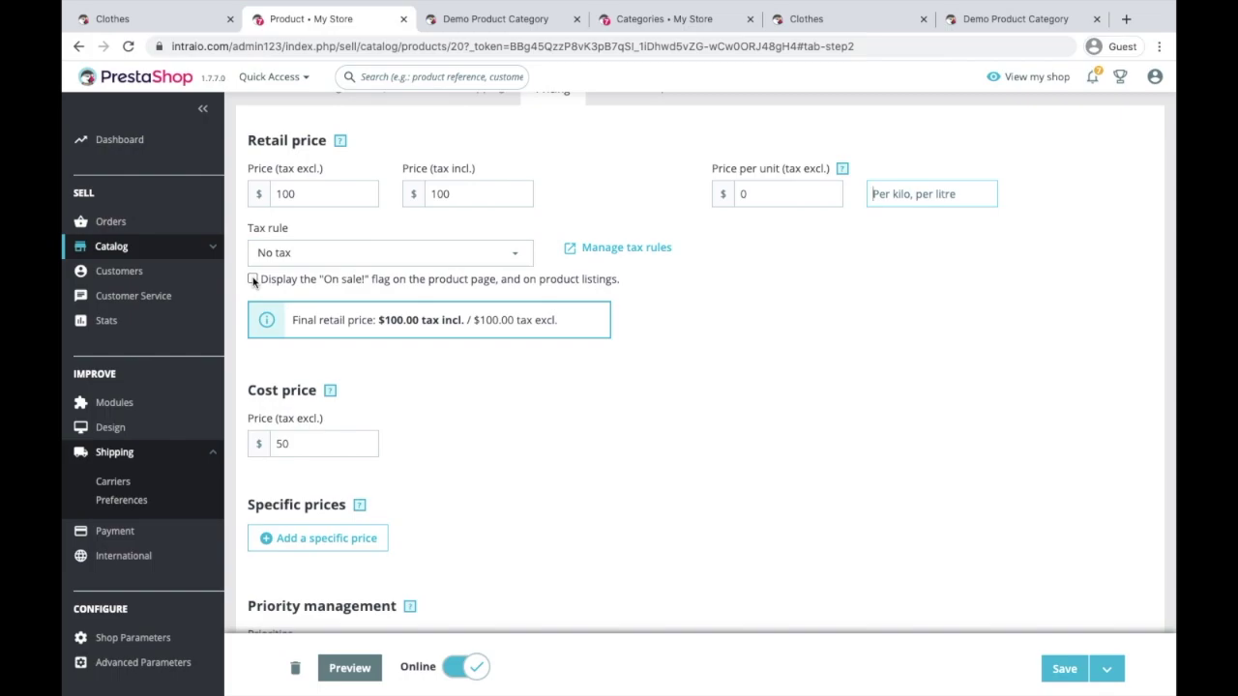
pyautogui.click(253, 280)
pyautogui.scroll(-1, 664, 423)
pyautogui.click(339, 355)
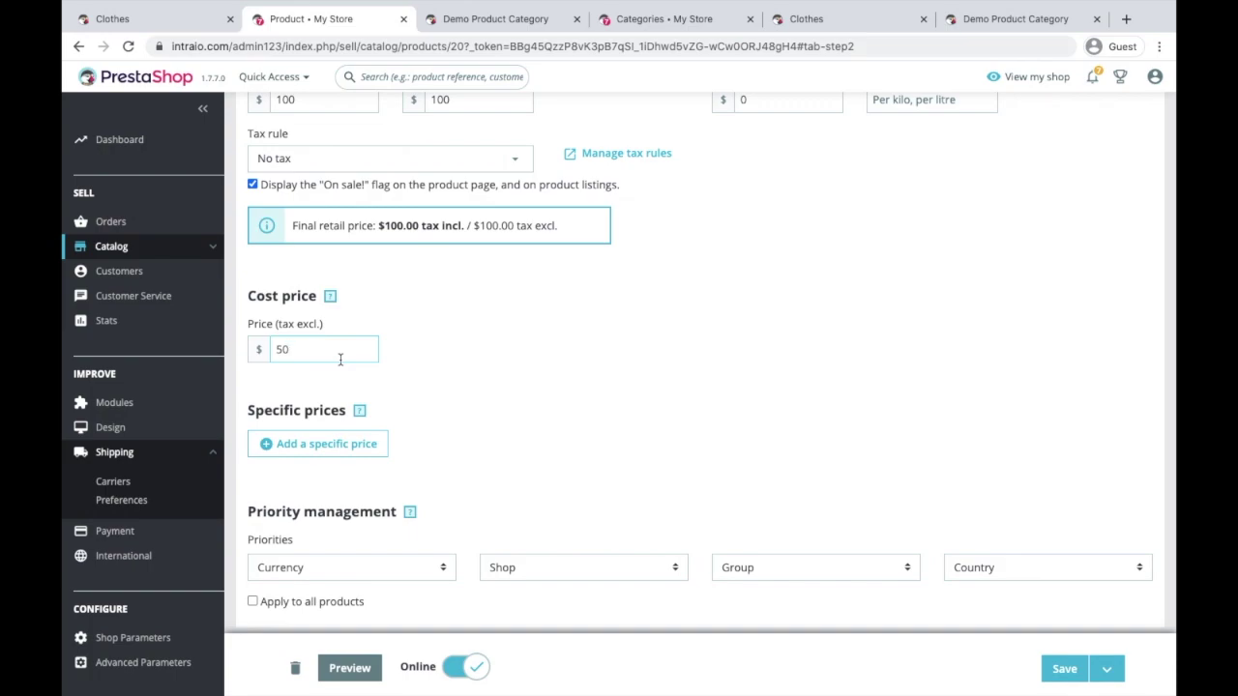
pyautogui.scroll(5, 484, 370)
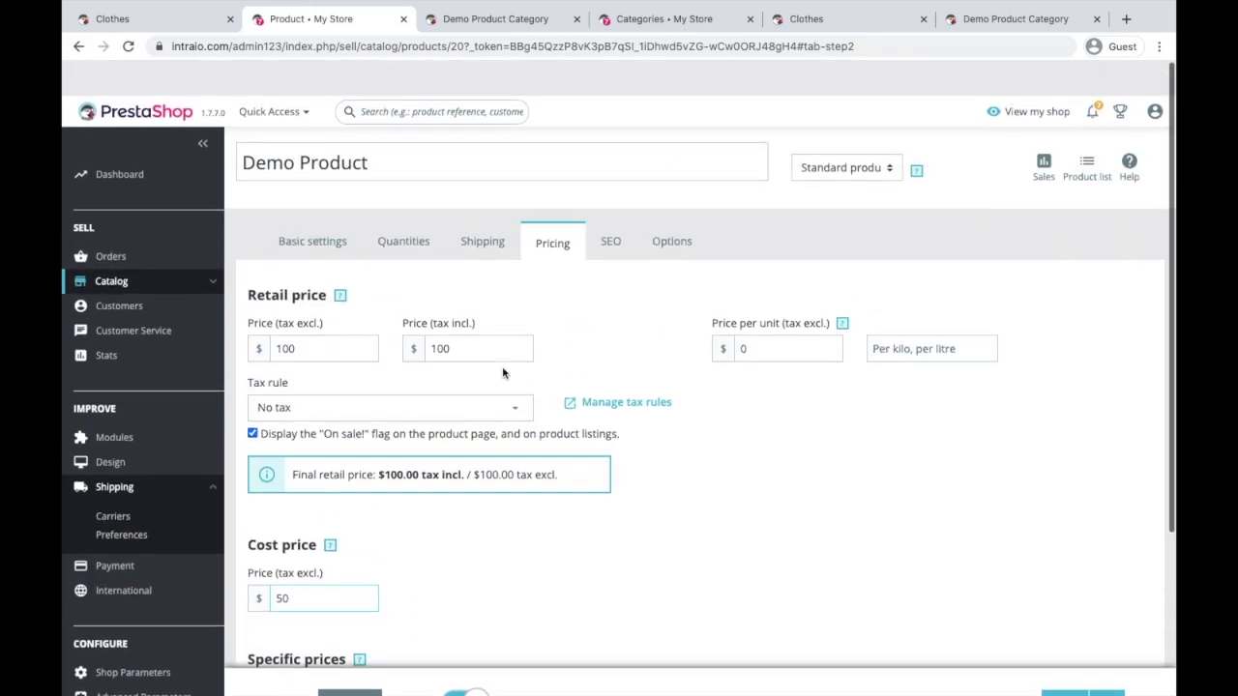
# Review Demo Product's search engine preview and compare its meta title with the product name.
pyautogui.click(608, 206)
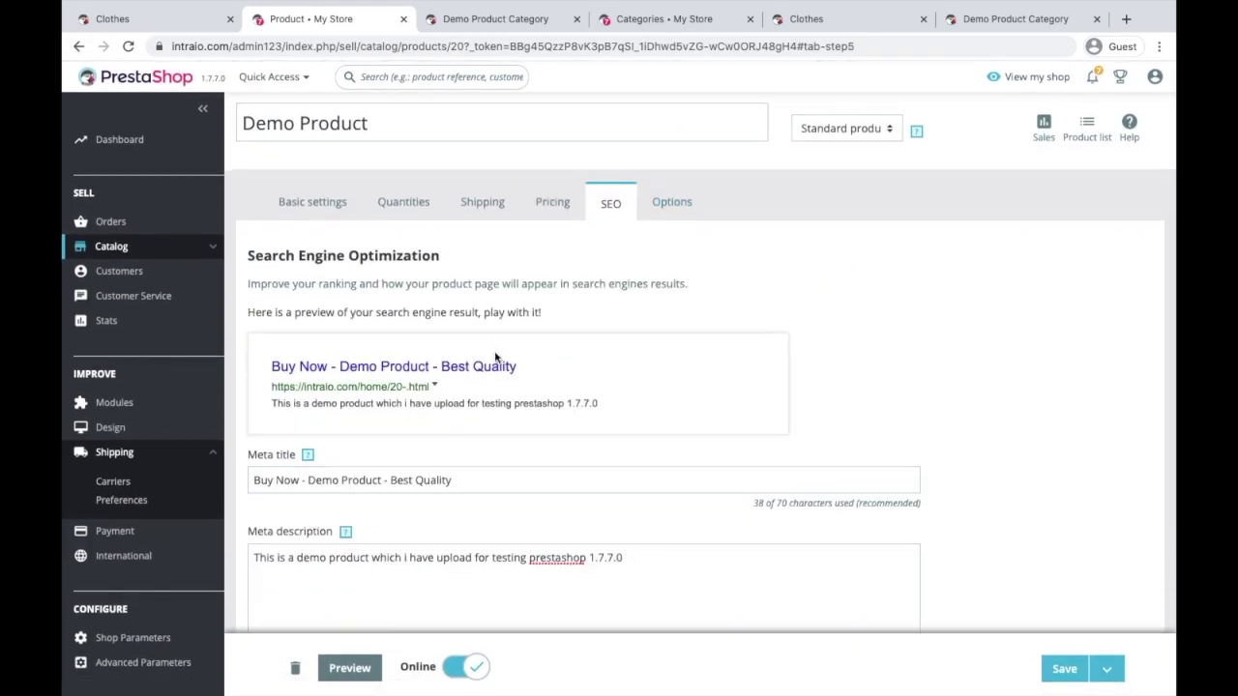
pyautogui.scroll(-2, 474, 366)
pyautogui.click(490, 343)
pyautogui.scroll(2, 464, 320)
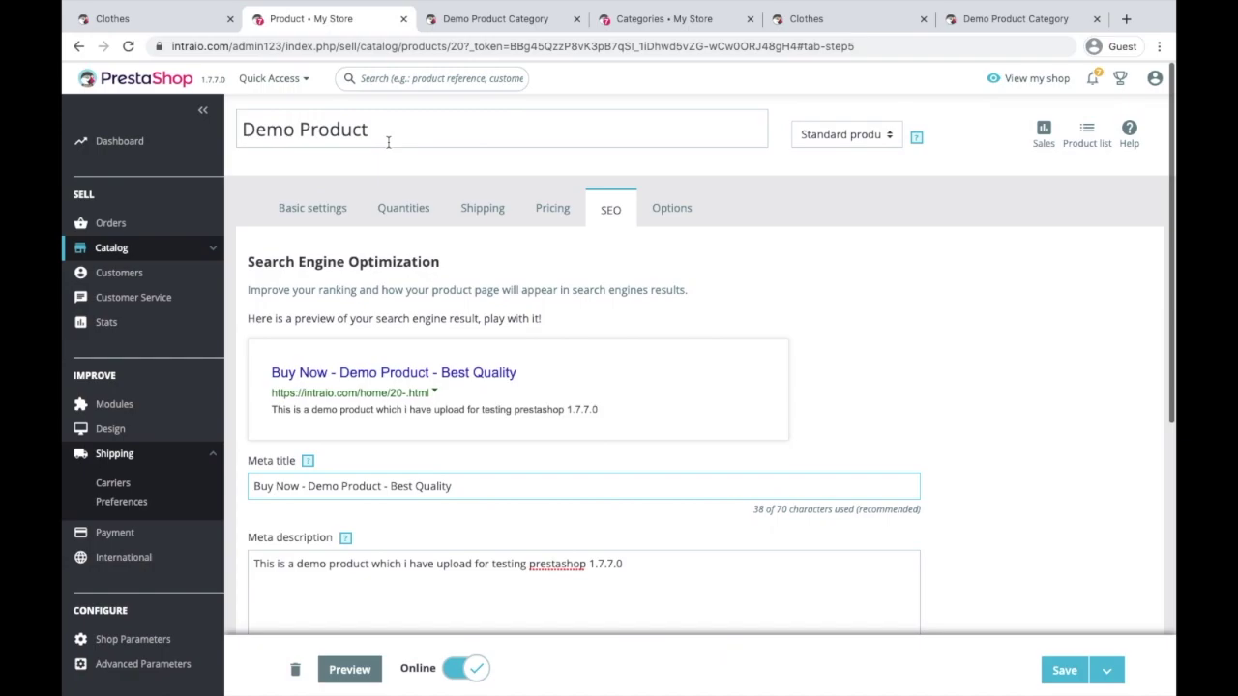
pyautogui.doubleClick(383, 133)
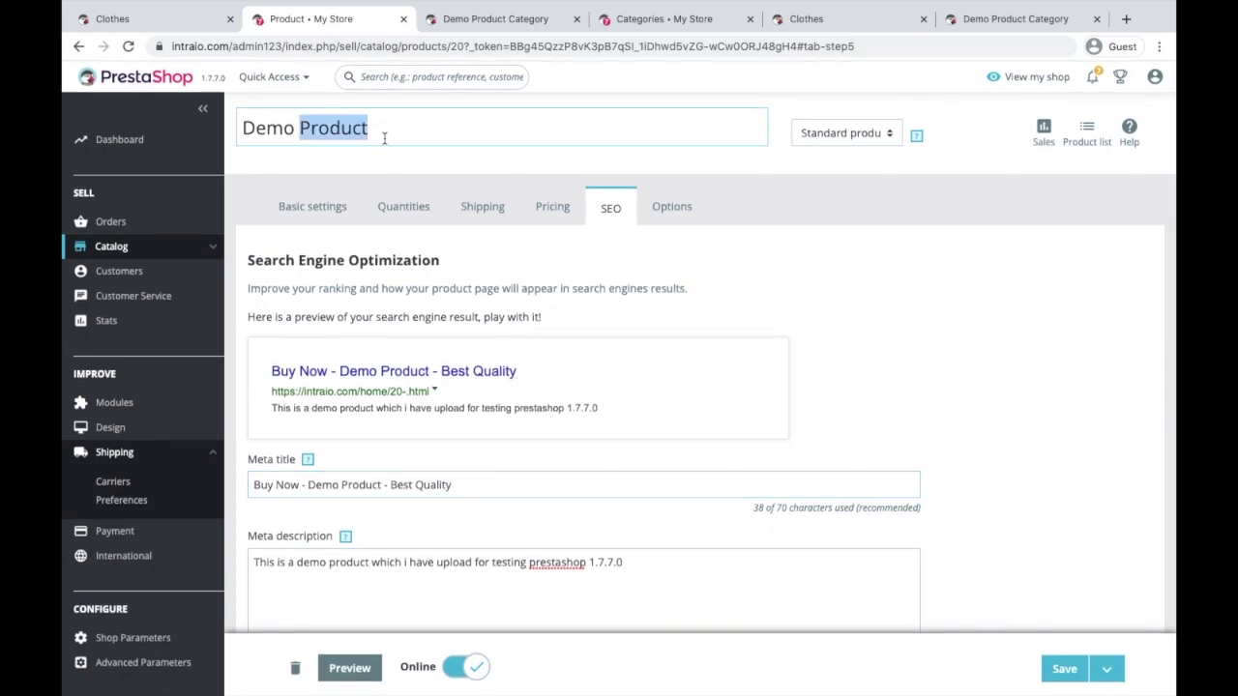
pyautogui.click(482, 489)
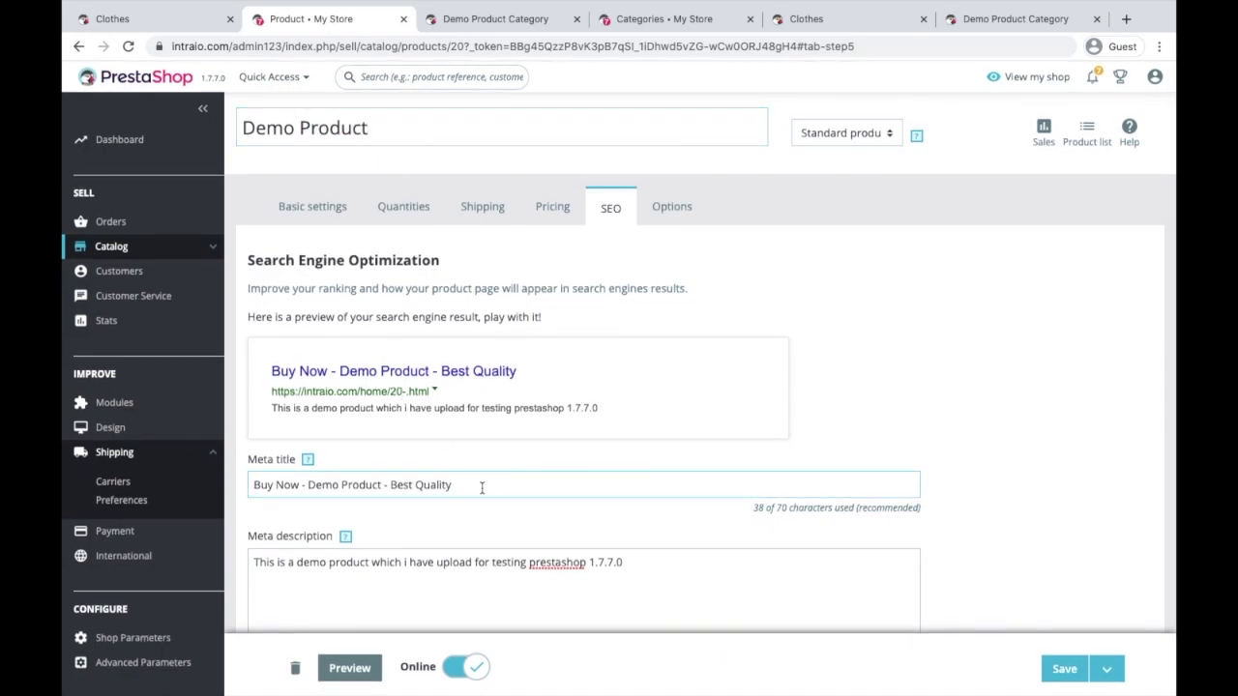
pyautogui.moveTo(252, 485); pyautogui.dragTo(473, 489)
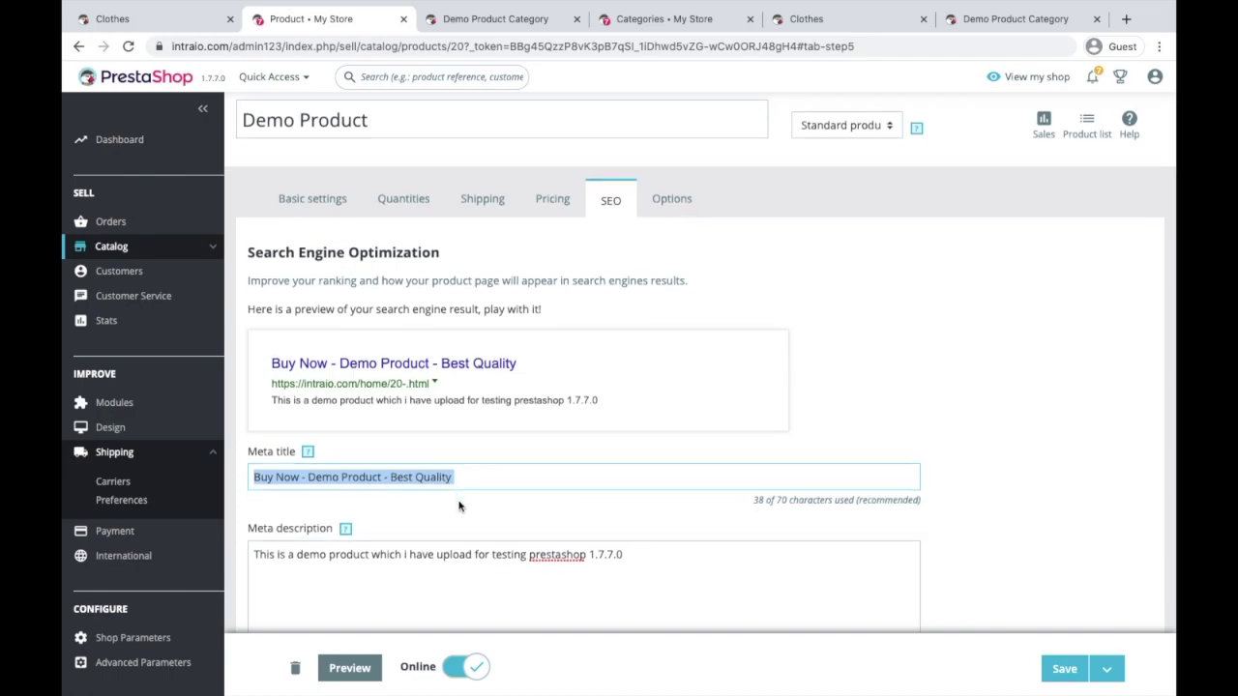
# Review the meta description, friendly URL and available offline redirection types for Demo Product.
pyautogui.scroll(-3, 458, 504)
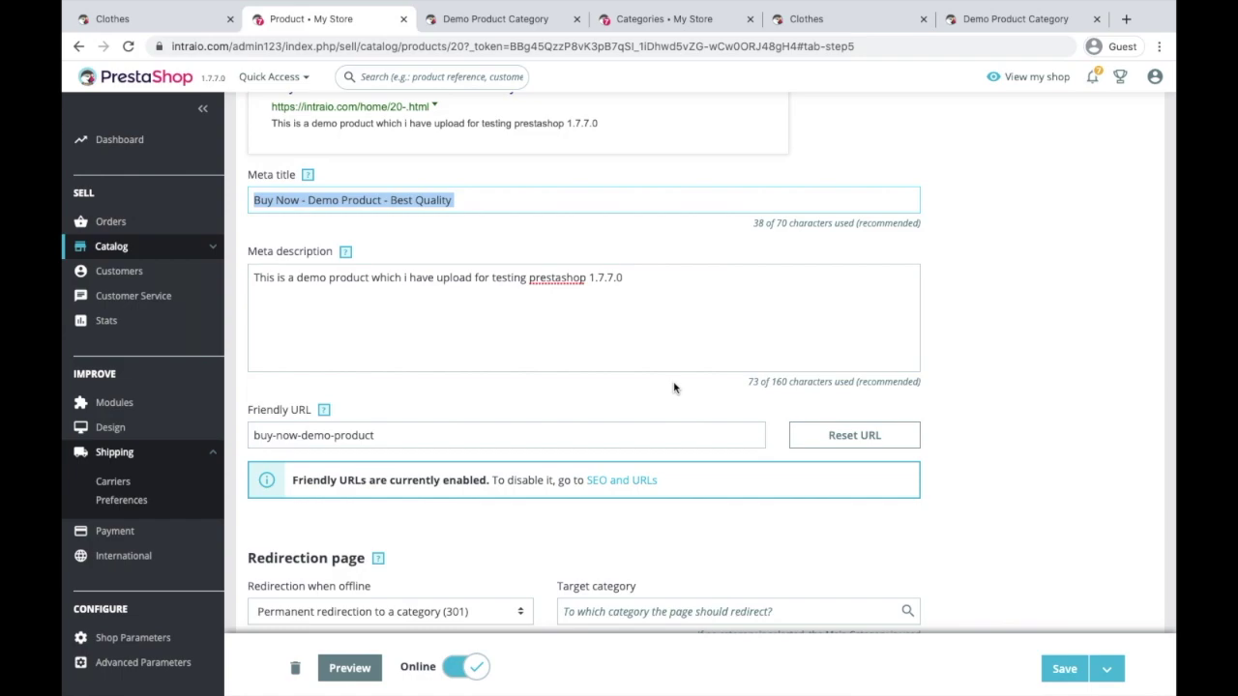
pyautogui.scroll(-1, 594, 270)
pyautogui.scroll(2, 594, 271)
pyautogui.scroll(-3, 699, 354)
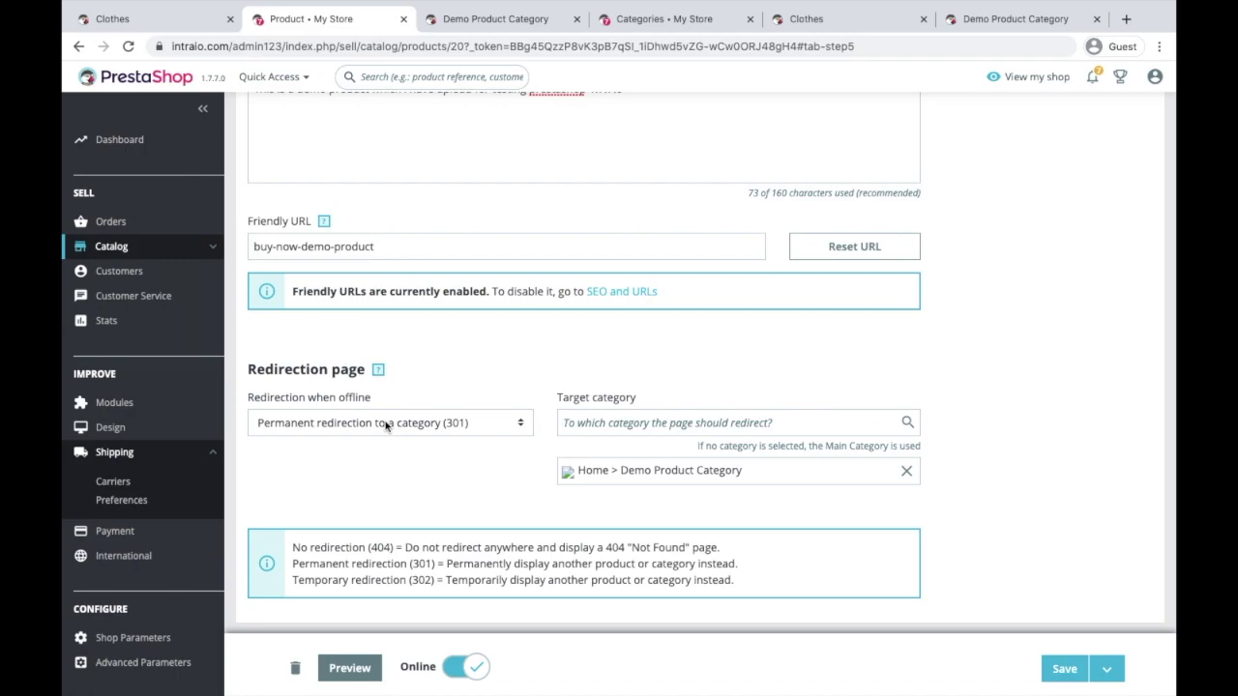
pyautogui.click(386, 427)
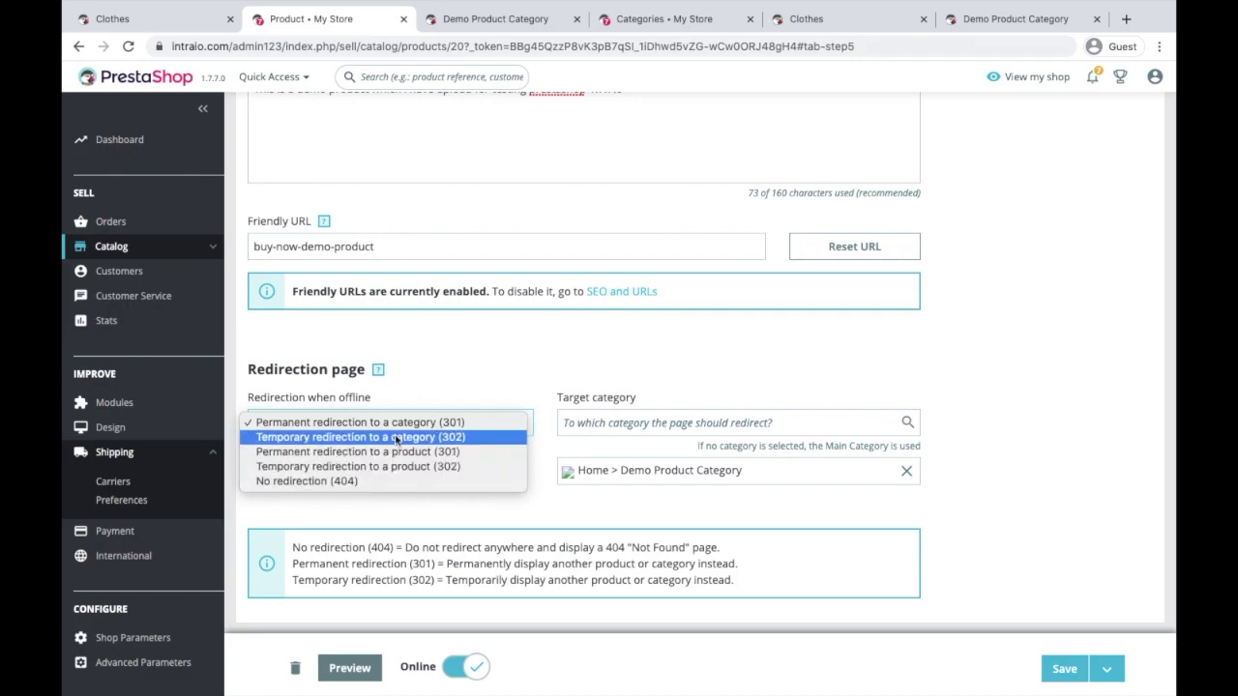
pyautogui.click(462, 393)
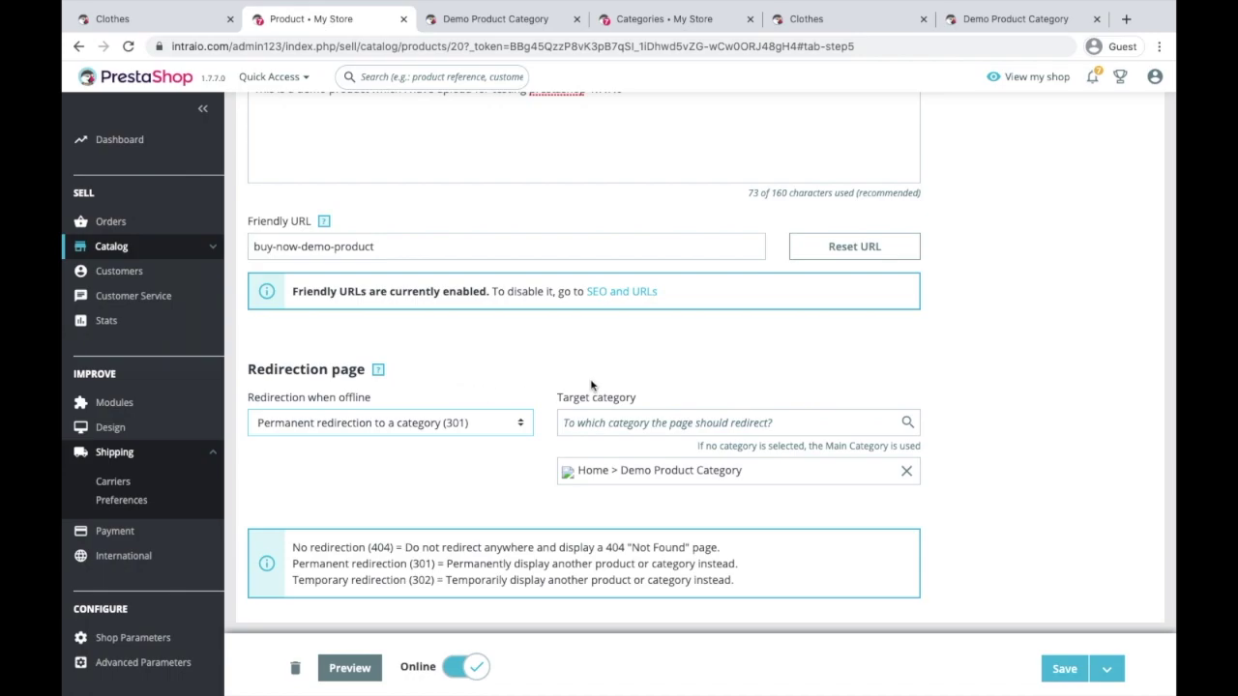
# Open Demo Product's options and examine the visibility choices, order availability and tags.
pyautogui.scroll(10, 619, 271)
pyautogui.click(677, 210)
pyautogui.scroll(-1, 448, 386)
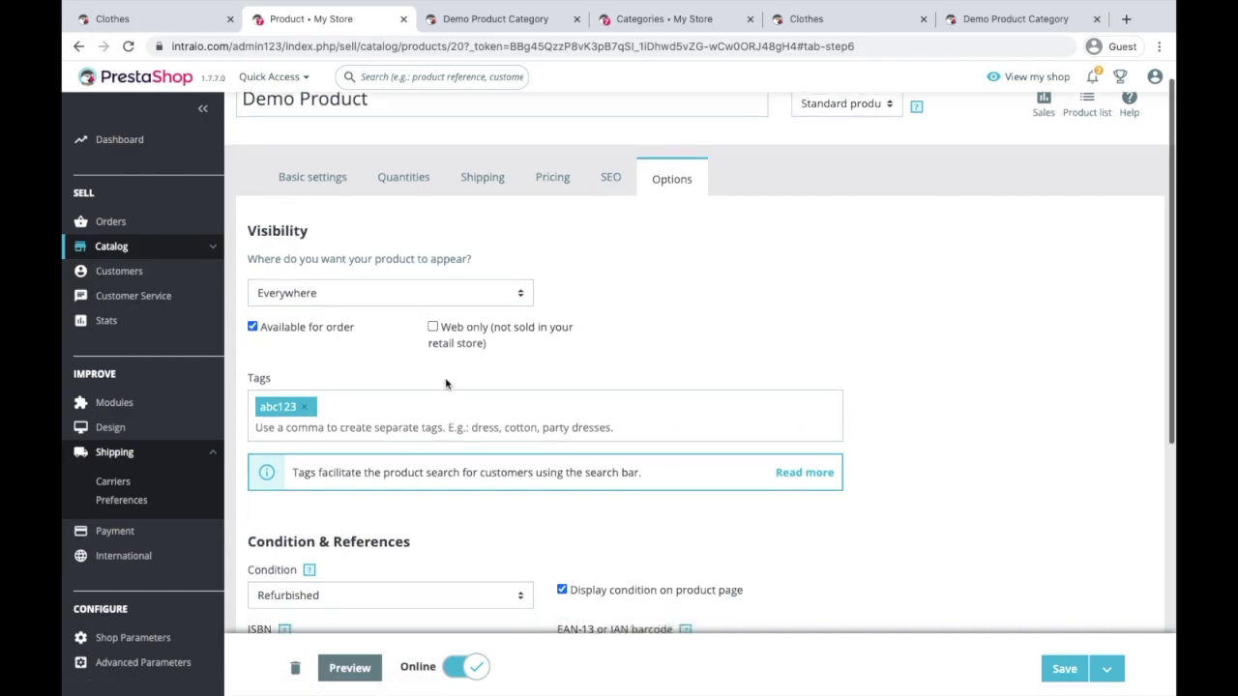
pyautogui.click(375, 290)
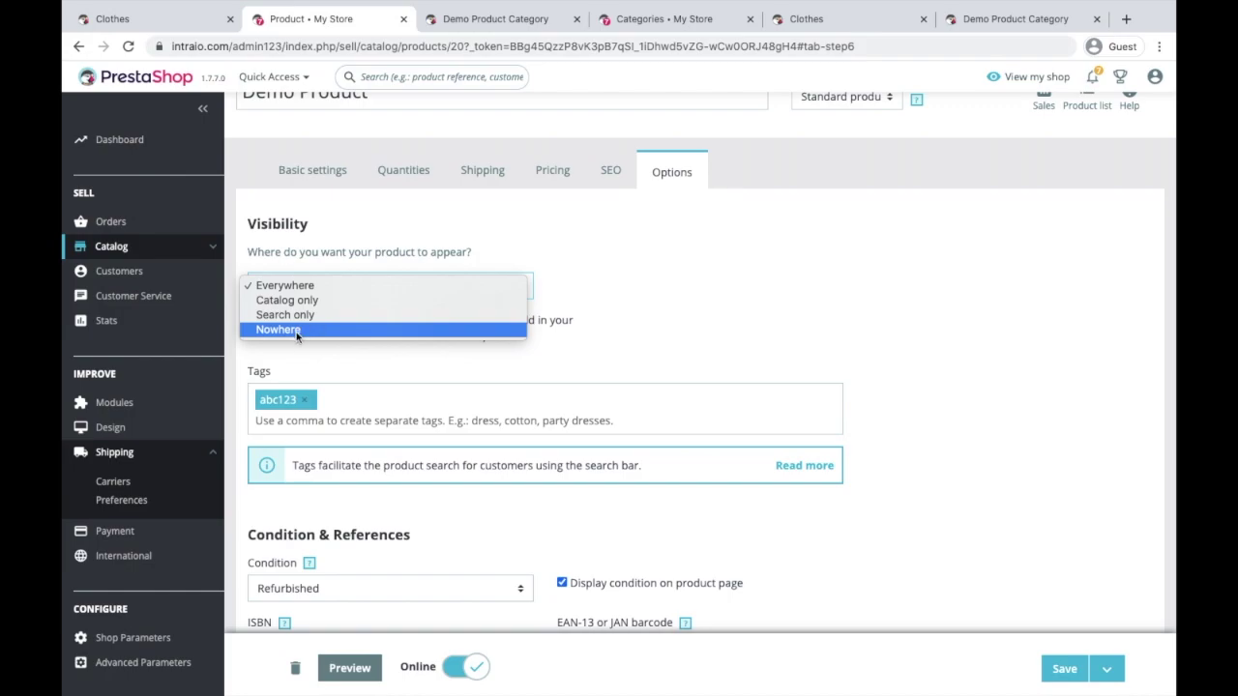
pyautogui.click(672, 330)
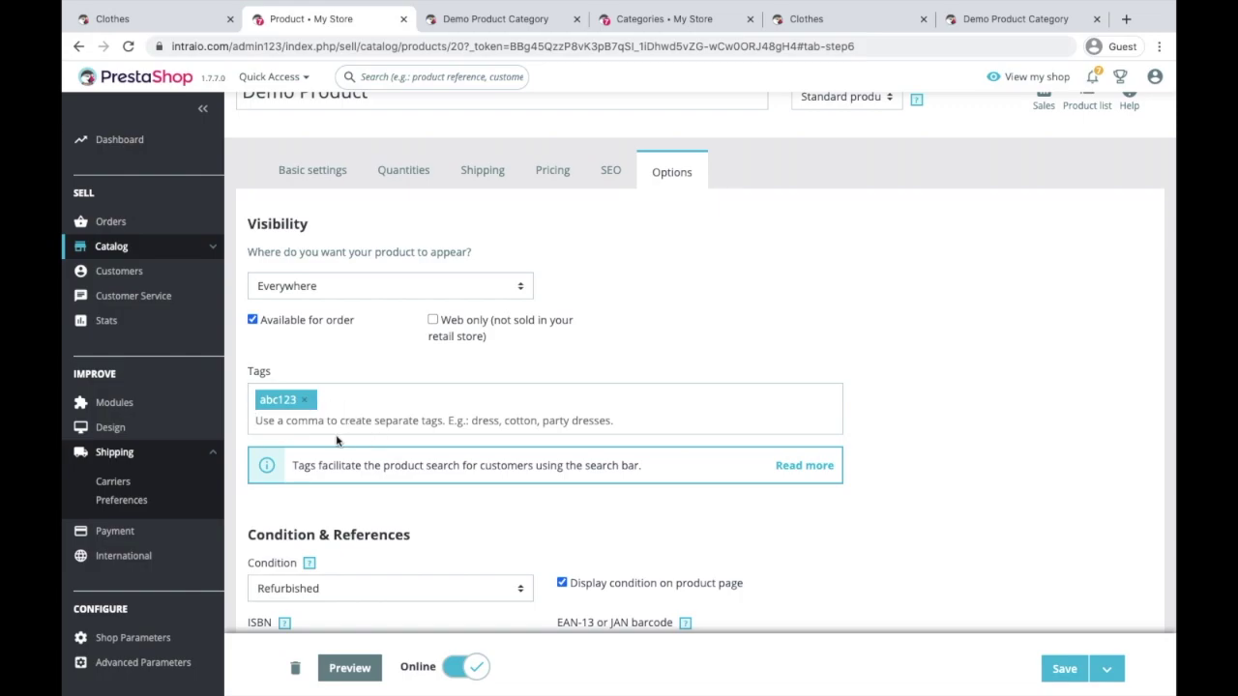
# Review Demo Product's condition, ISBN and barcode fields, MPN, customization and attached files sections.
pyautogui.scroll(-3, 358, 474)
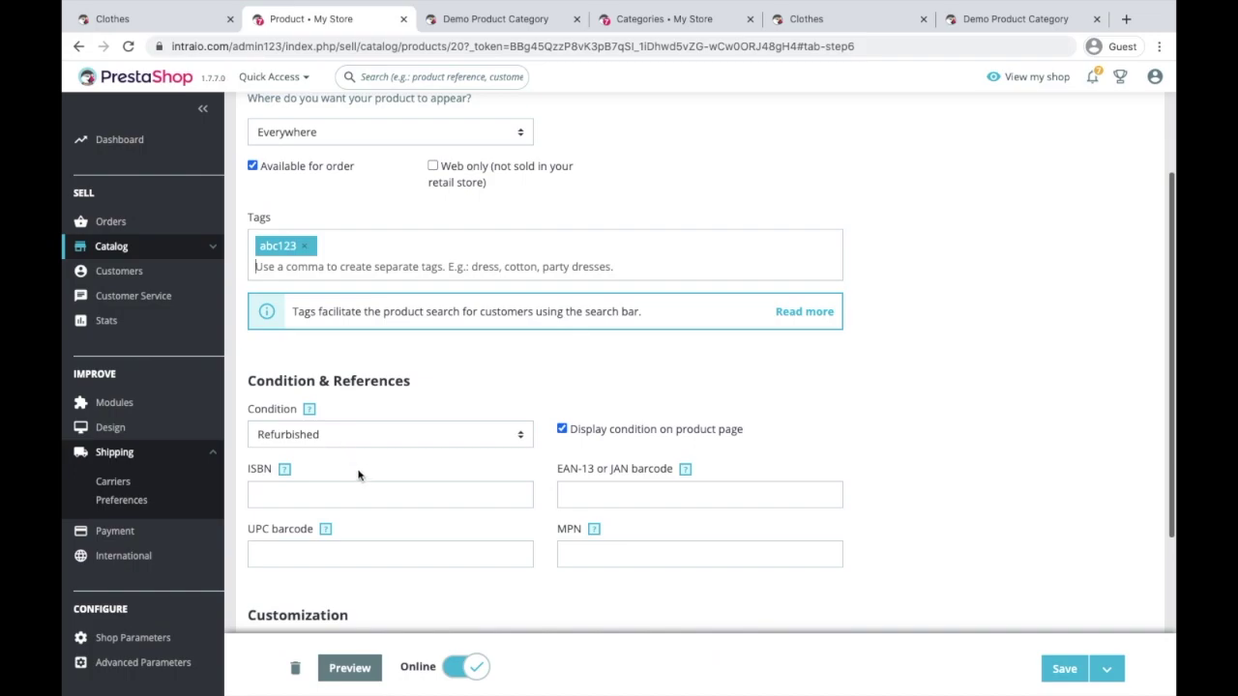
pyautogui.click(458, 437)
pyautogui.click(430, 436)
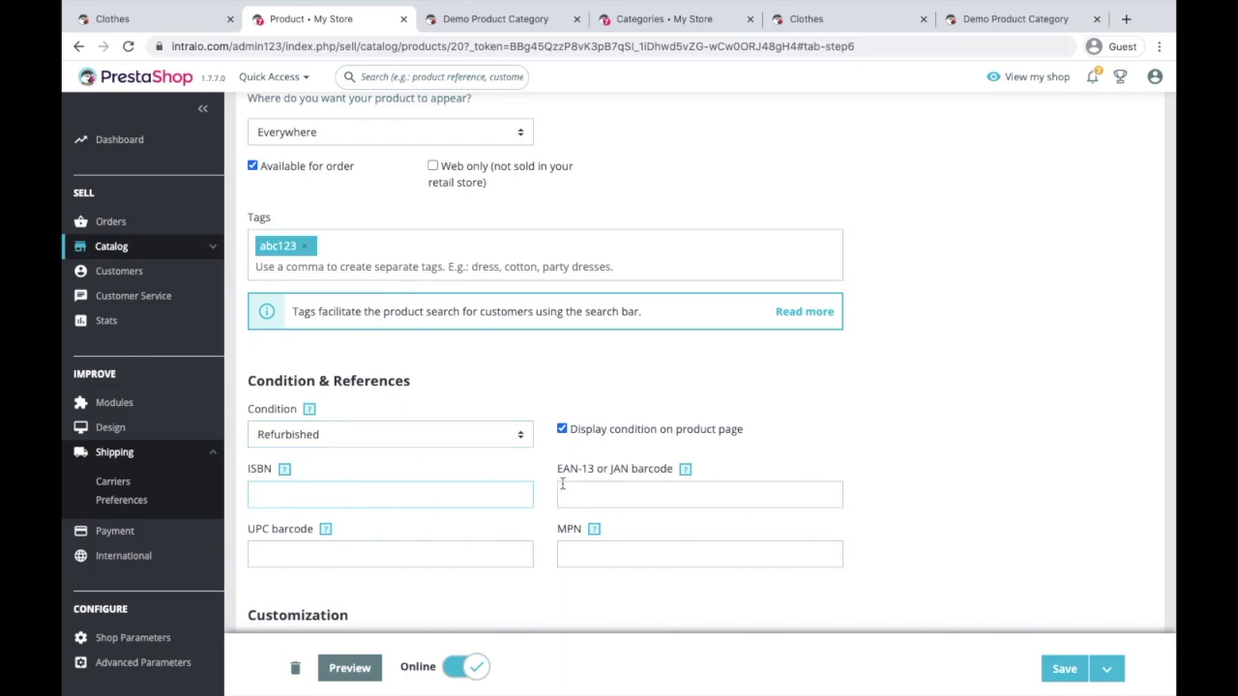
pyautogui.click(372, 555)
pyautogui.scroll(-1, 625, 559)
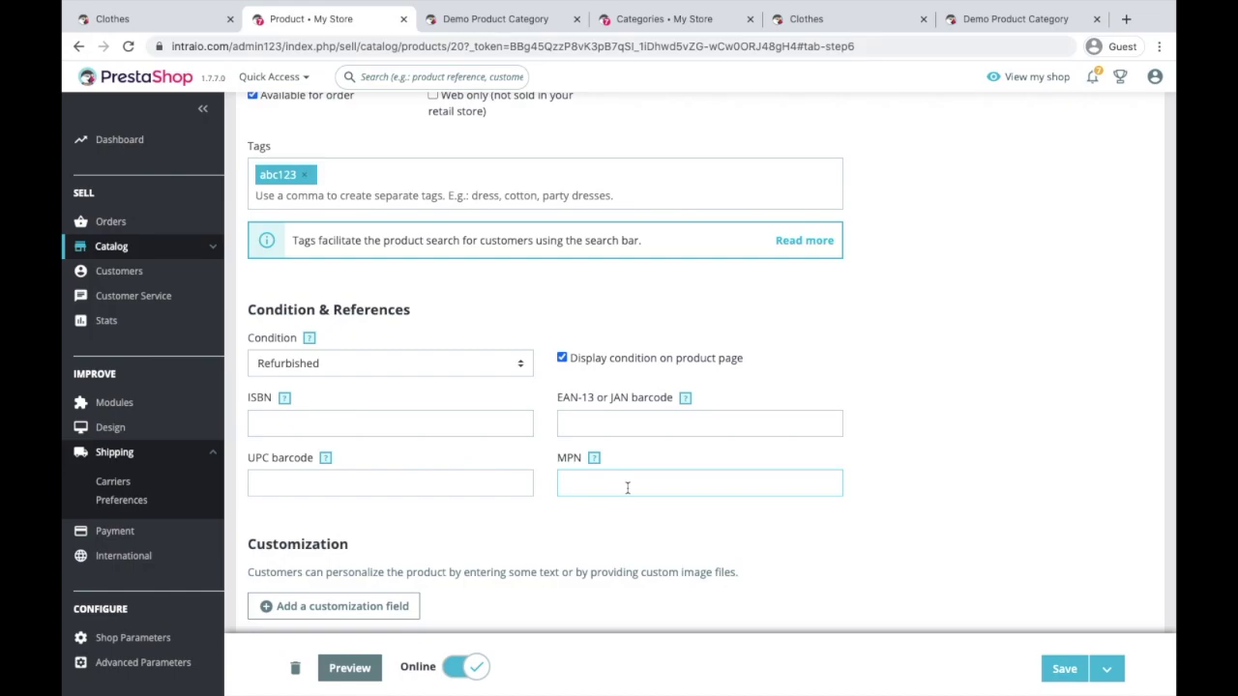
pyautogui.scroll(-2, 627, 488)
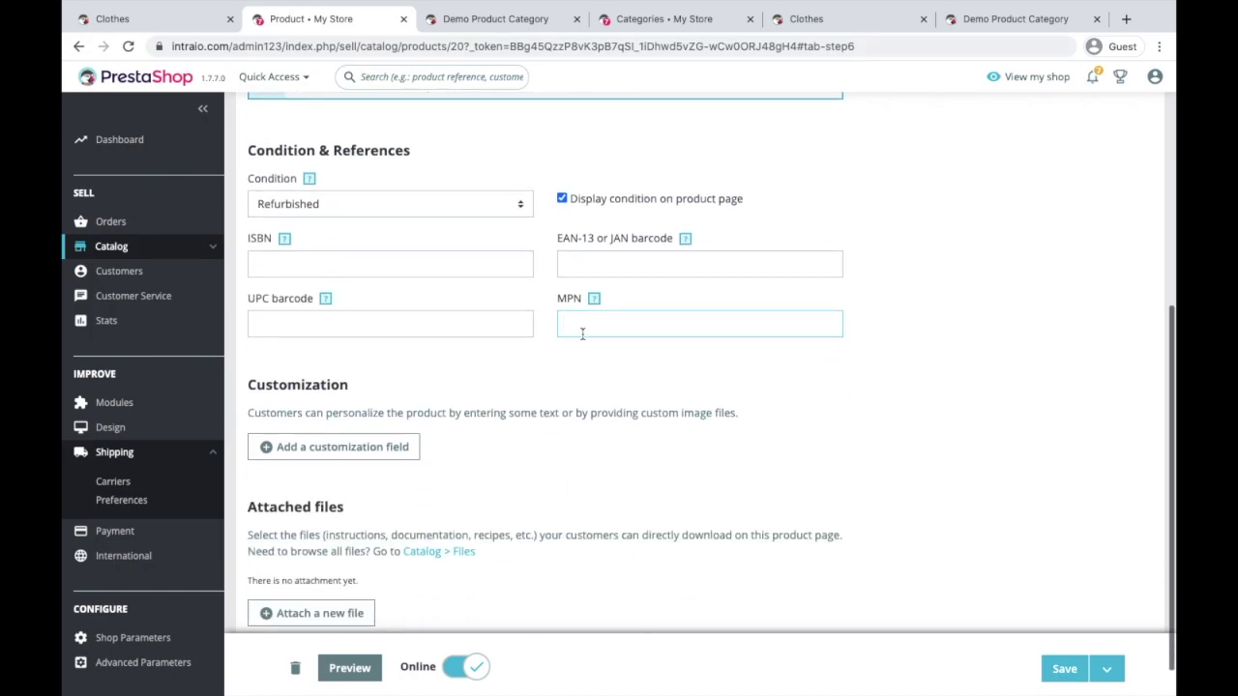
pyautogui.scroll(6, 580, 332)
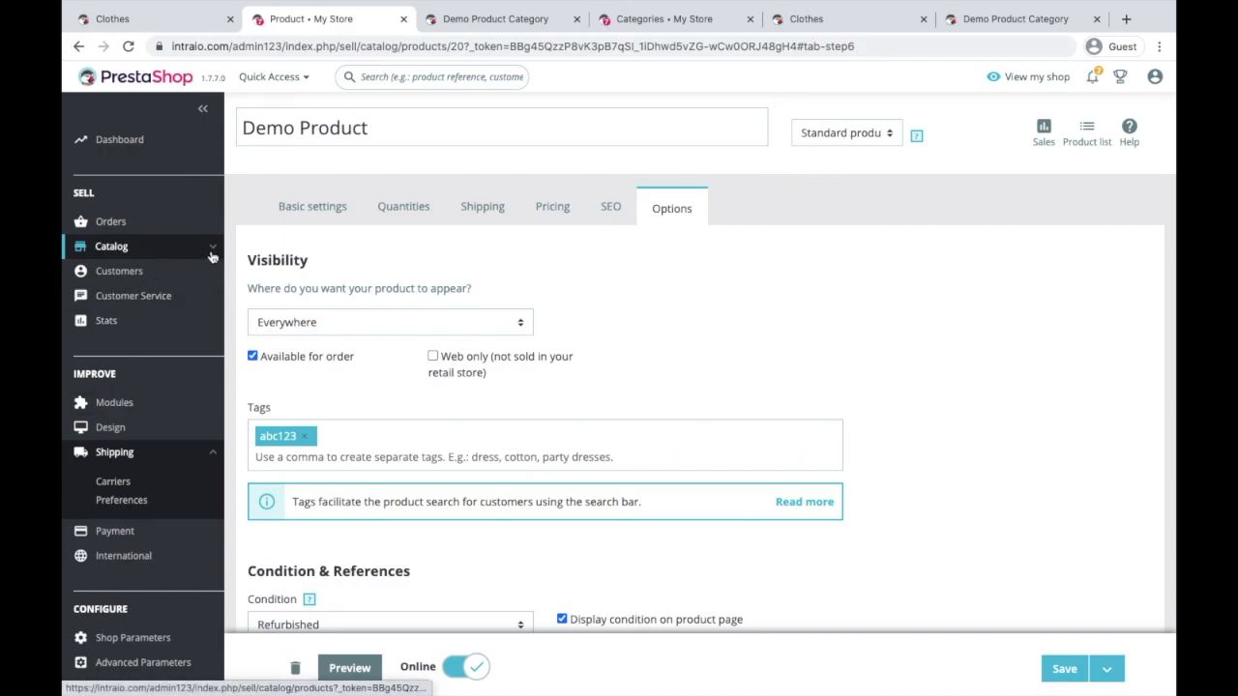
# Examine the product type choices and the combinations setting in Demo Product's basic settings.
pyautogui.moveTo(203, 267)
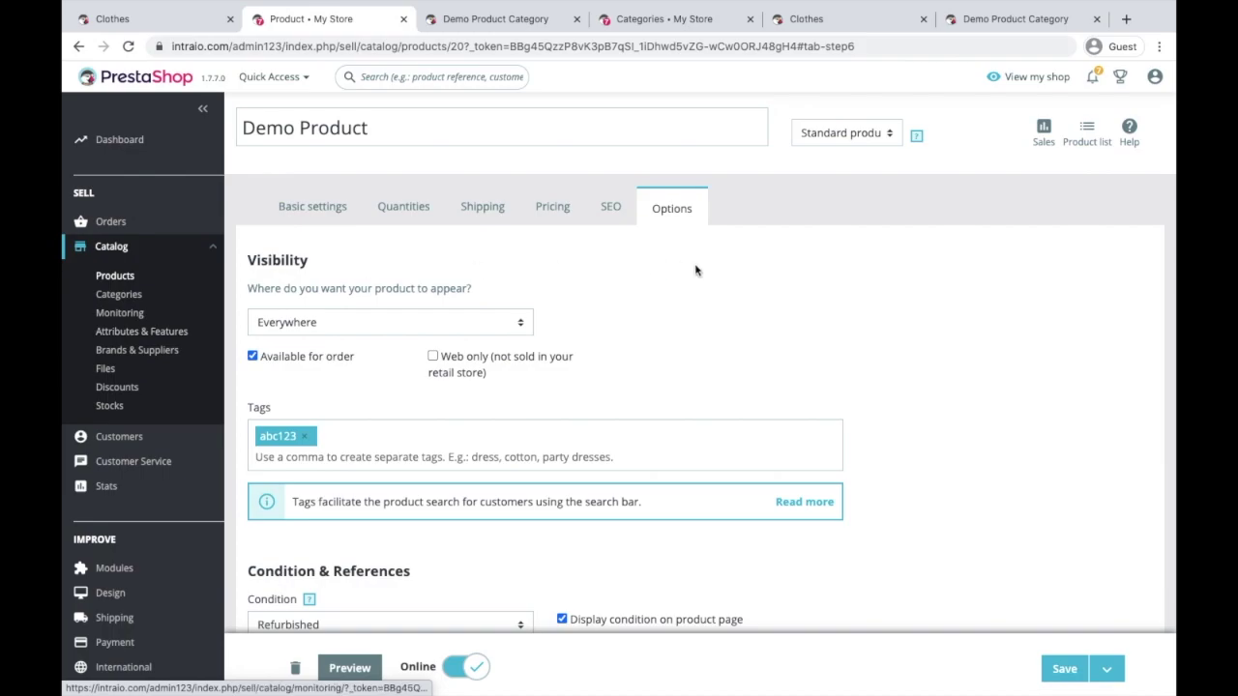
pyautogui.click(876, 146)
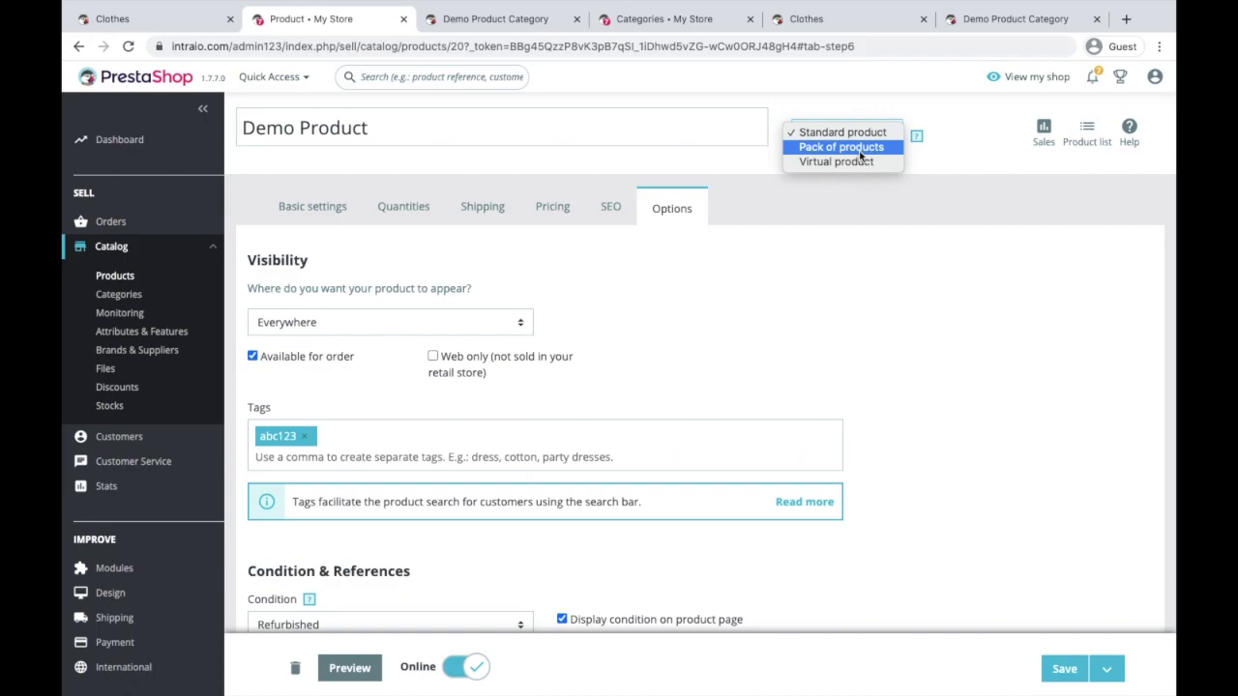
pyautogui.click(290, 219)
pyautogui.click(310, 213)
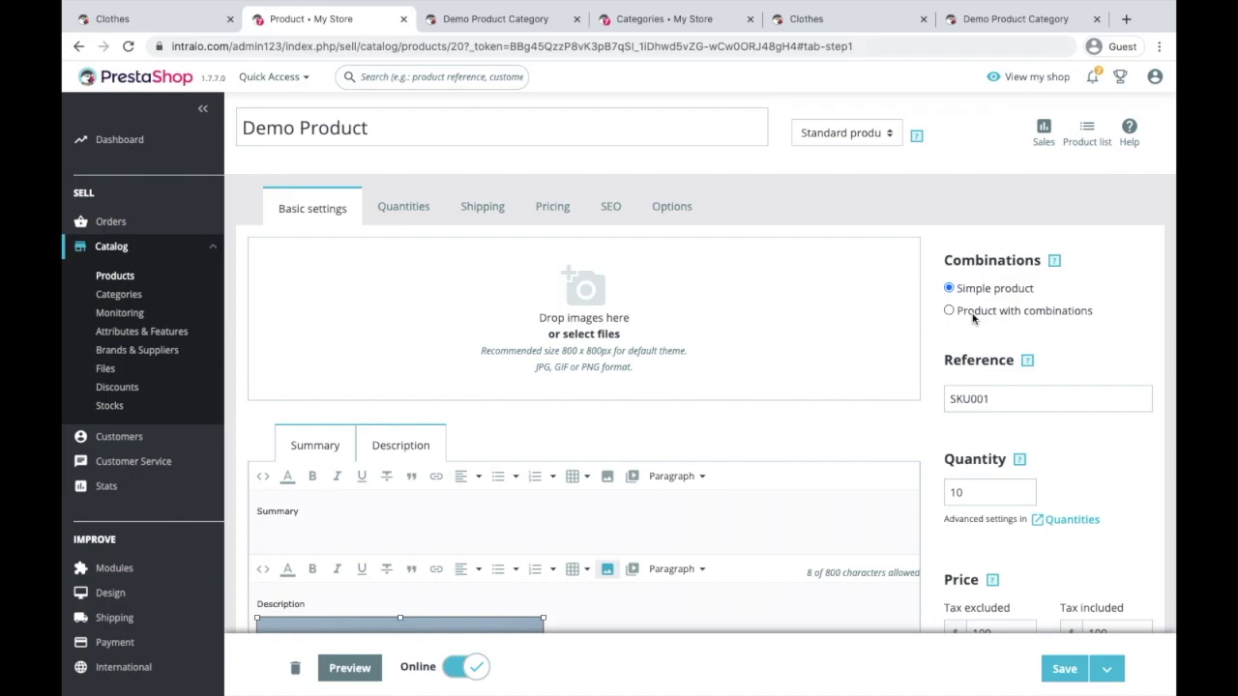
pyautogui.click(877, 141)
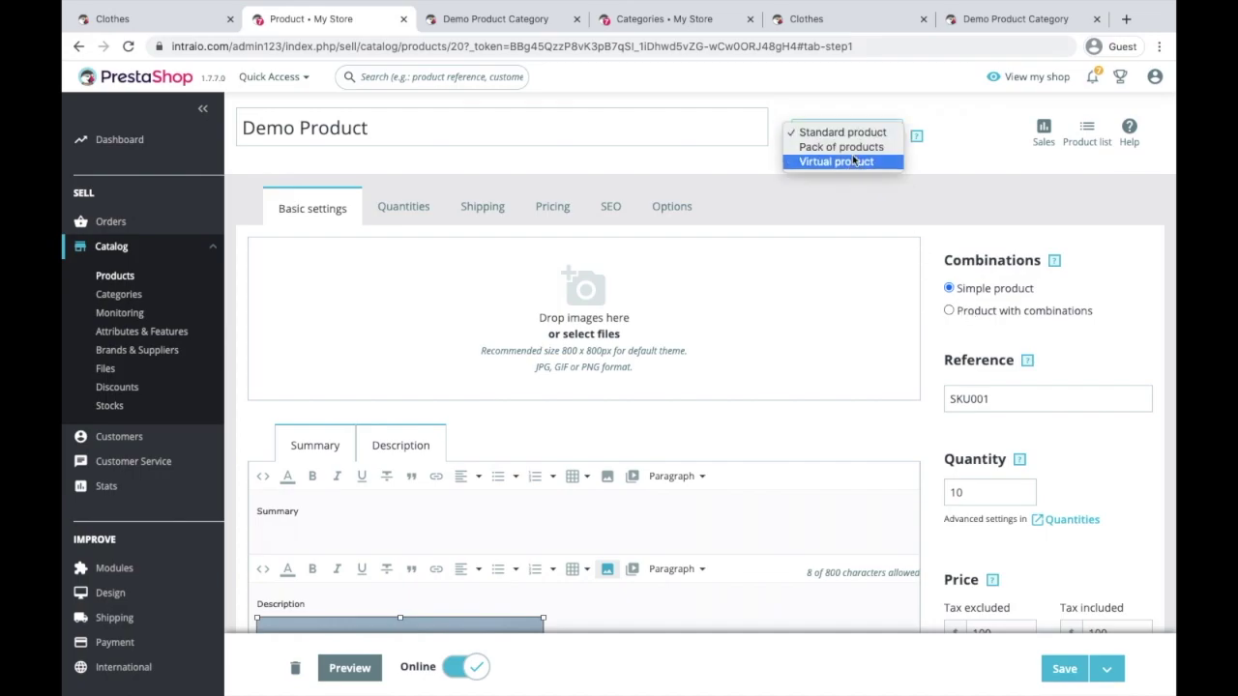
pyautogui.click(1037, 189)
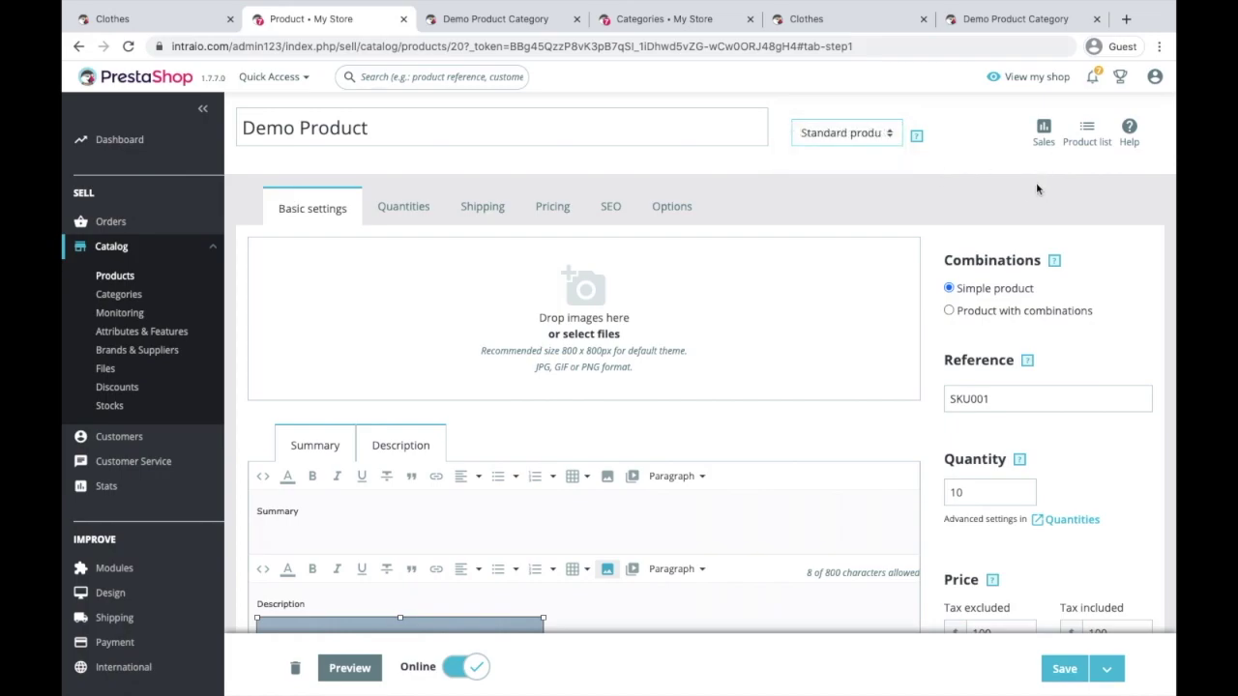